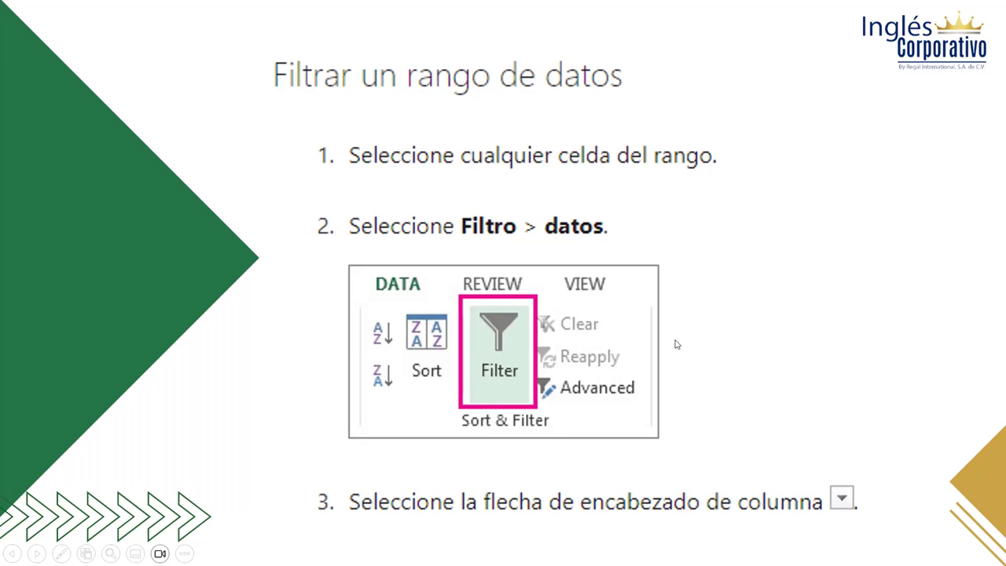
Step: Advance the slideshow to step 4: Number Filters and the Entre comparison
{"action": "left_click", "coordinate": [692, 388]}
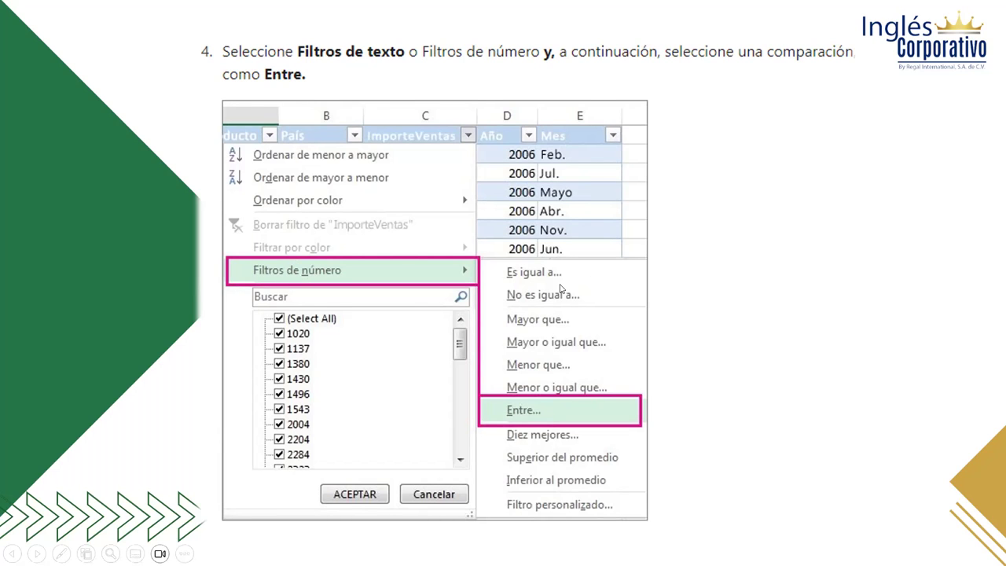
Step: Review the custom AutoFilter step, then advance to the 'Filtrar datos en una tabla' slide
{"action": "left_click", "coordinate": [560, 289]}
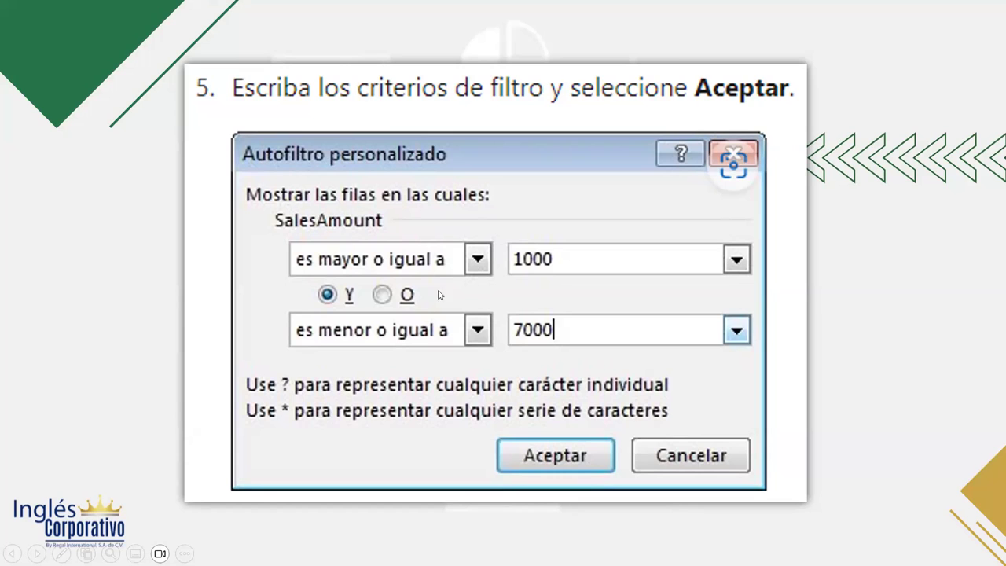
{"action": "key", "text": "Left"}
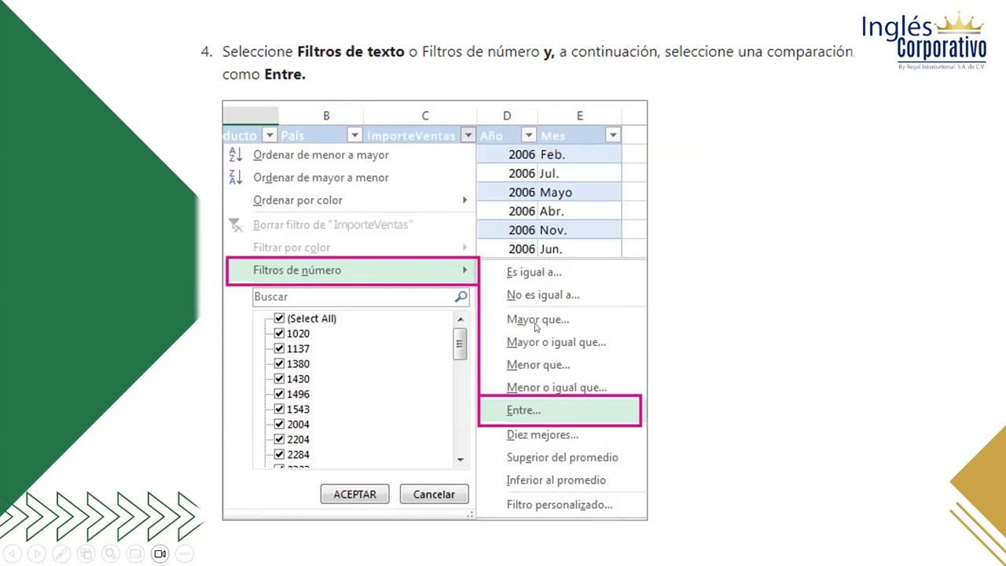
{"action": "key", "text": "Right"}
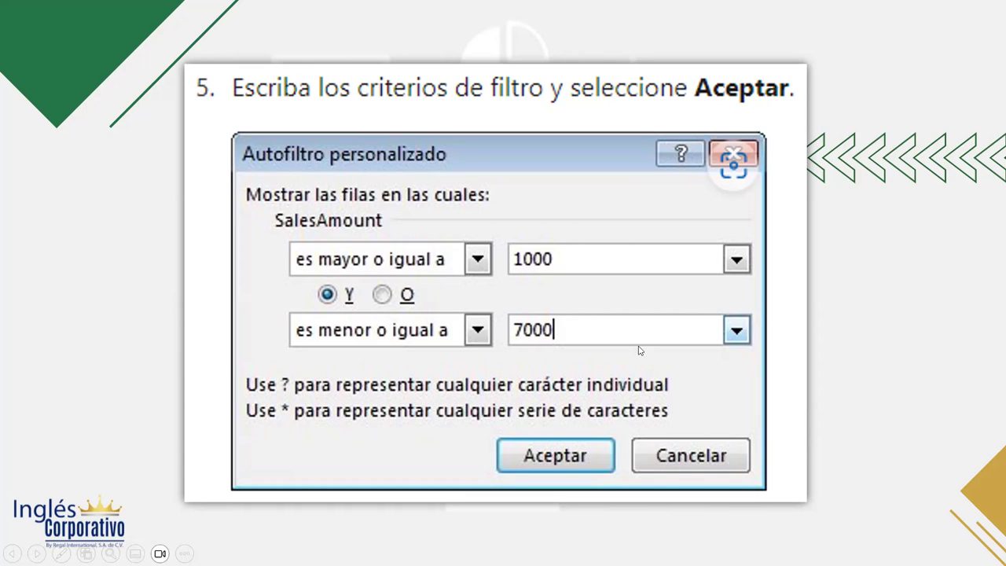
{"action": "left_click", "coordinate": [613, 256]}
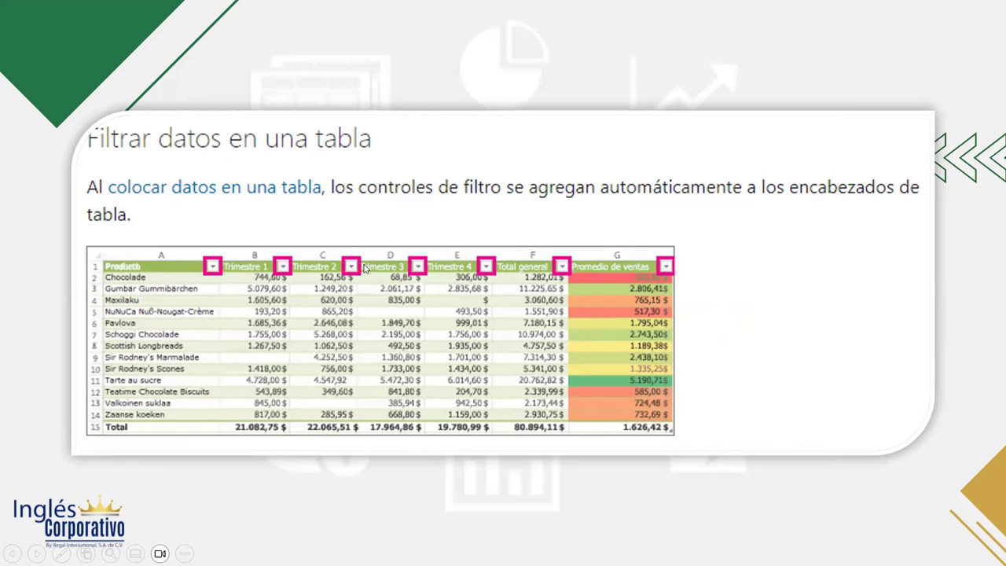
Step: Advance to the slide on unchecking (Seleccionar todo) and picking column filter items
{"action": "left_click", "coordinate": [730, 313]}
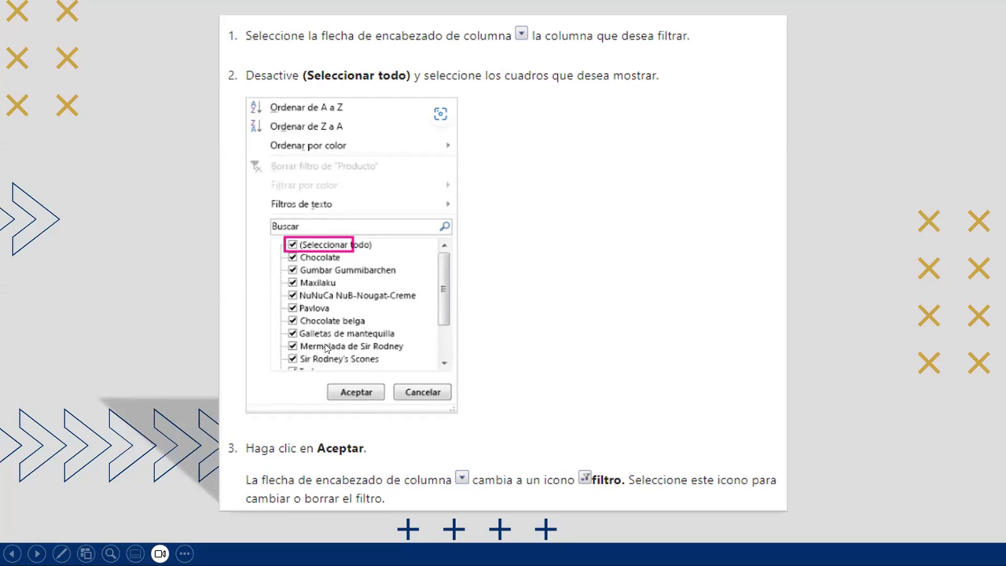
Step: Advance the slideshow to the EJEMPLOS slide
{"action": "left_click", "coordinate": [618, 272]}
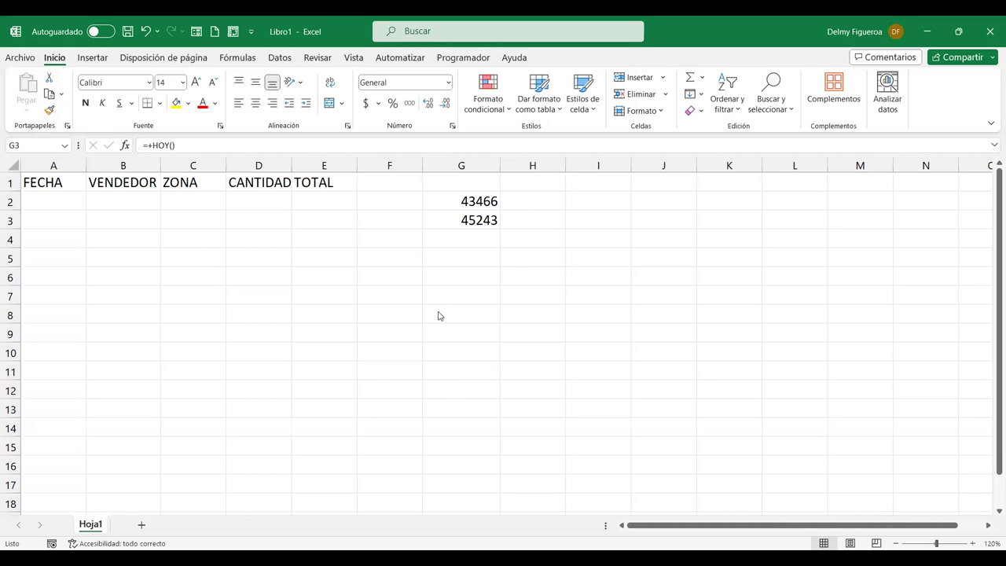
Step: Inspect the headers FECHA through TOTAL and the 43466 value in G2
{"action": "left_click", "coordinate": [478, 253]}
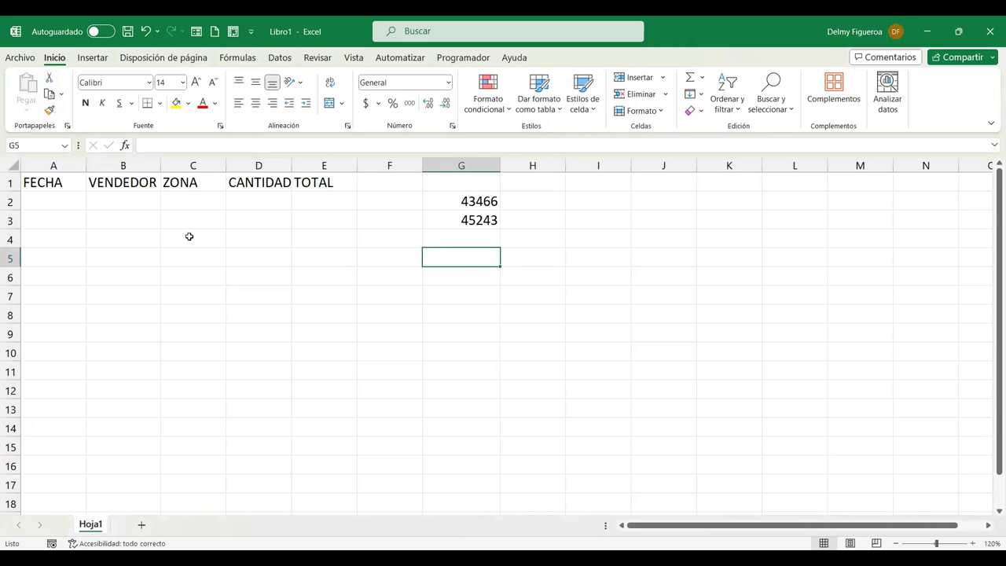
{"action": "left_click", "coordinate": [66, 182]}
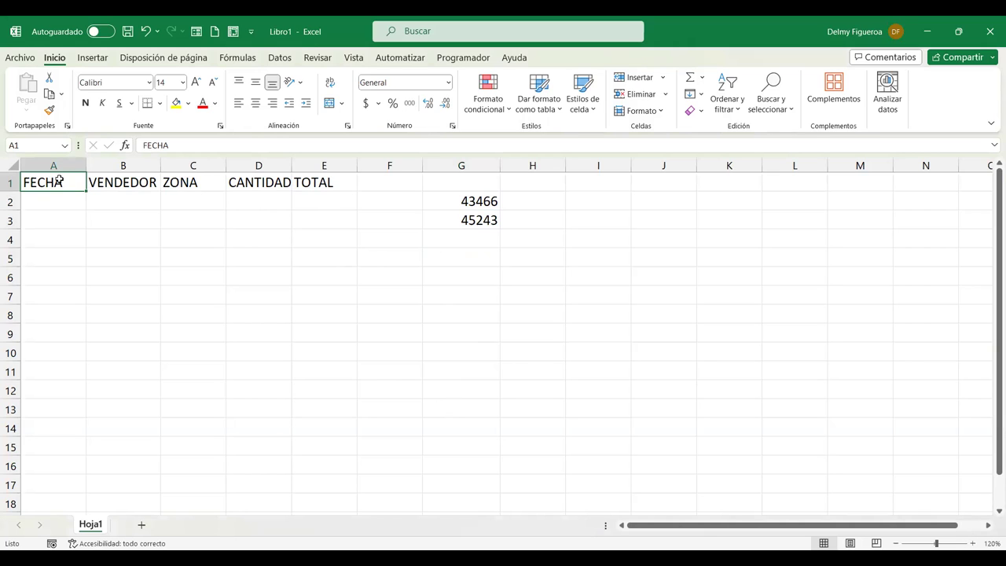
{"action": "left_click", "coordinate": [124, 181]}
{"action": "left_click", "coordinate": [202, 180]}
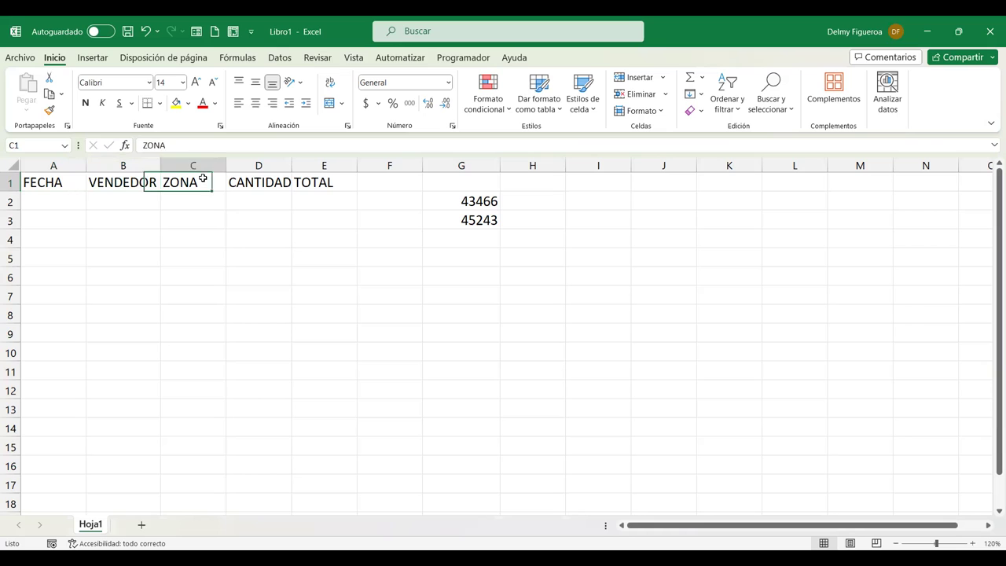
{"action": "left_click", "coordinate": [265, 184]}
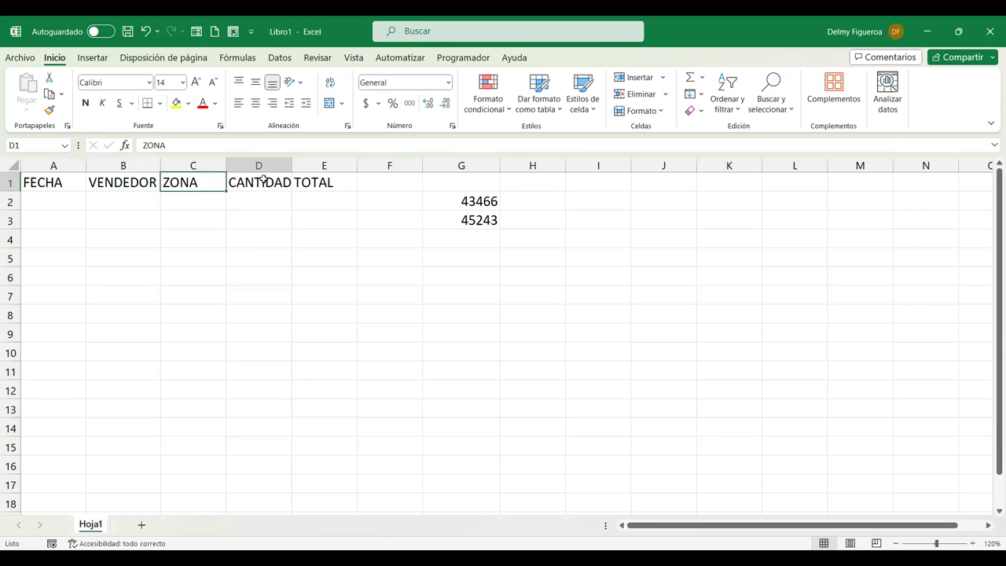
{"action": "left_click", "coordinate": [342, 180]}
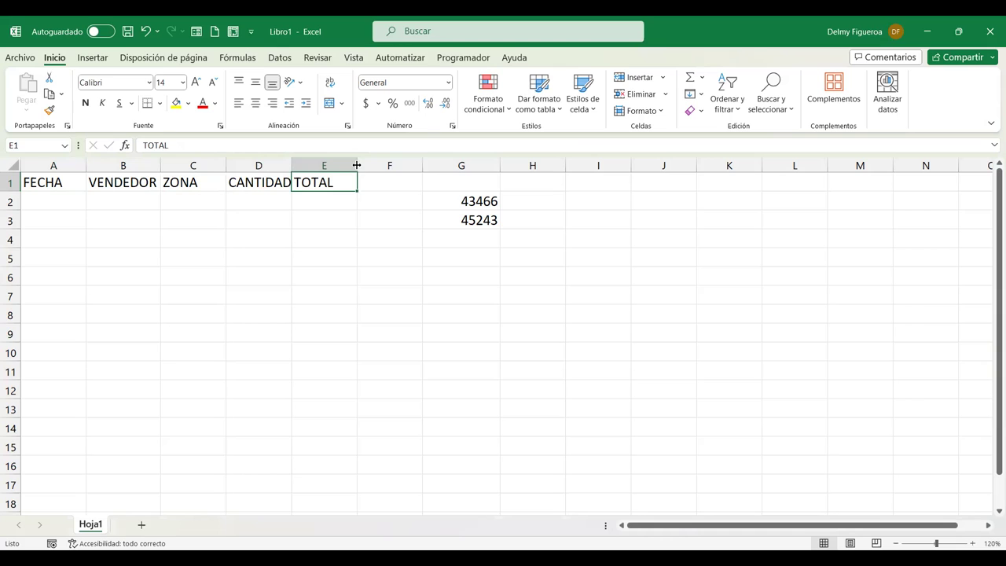
{"action": "left_click", "coordinate": [464, 201]}
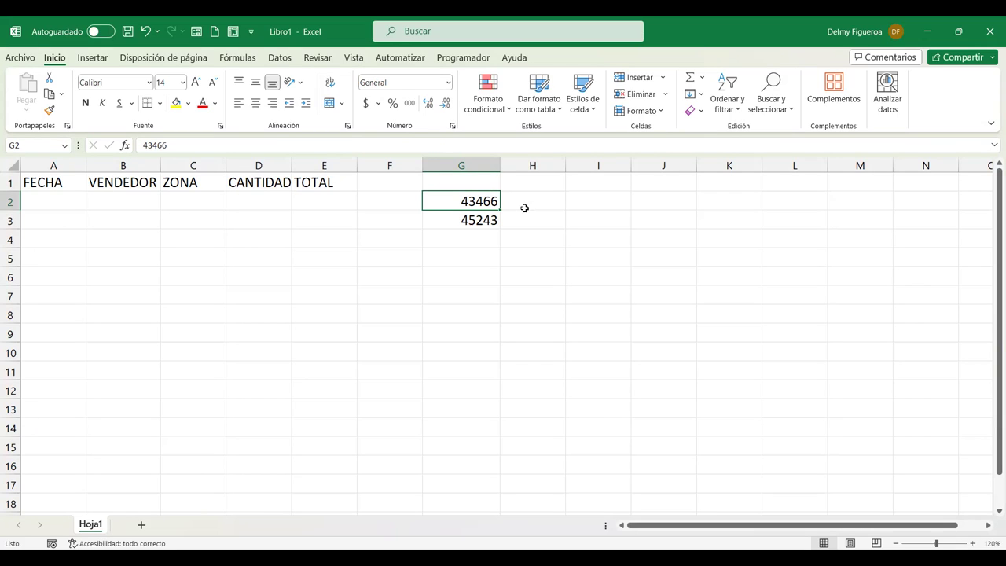
Step: Show G3's 45243 as a short date (13/11/2023), then return it to General
{"action": "left_click", "coordinate": [470, 218]}
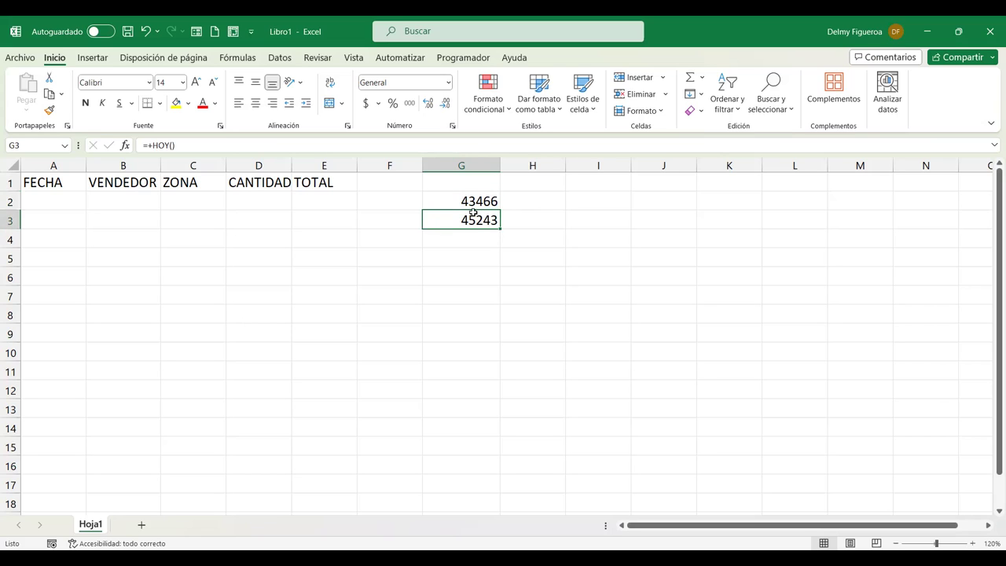
{"action": "left_click", "coordinate": [448, 82]}
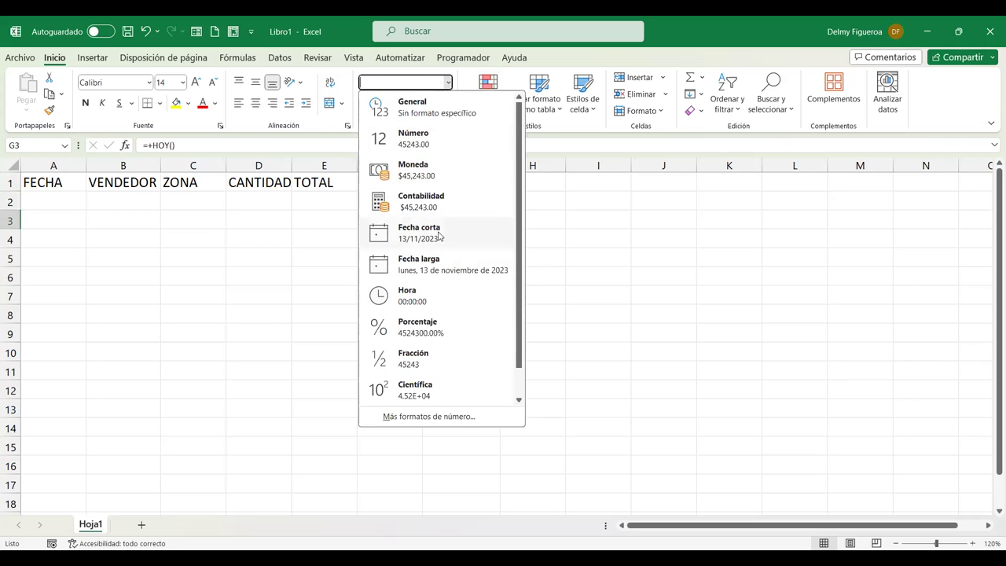
{"action": "left_click", "coordinate": [437, 230]}
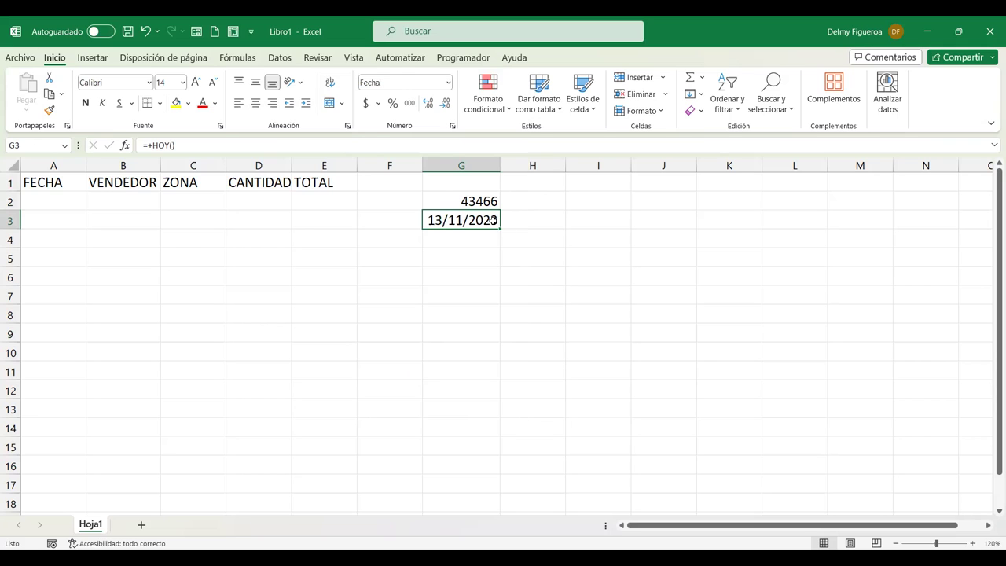
{"action": "left_click", "coordinate": [449, 83]}
{"action": "left_click", "coordinate": [441, 110]}
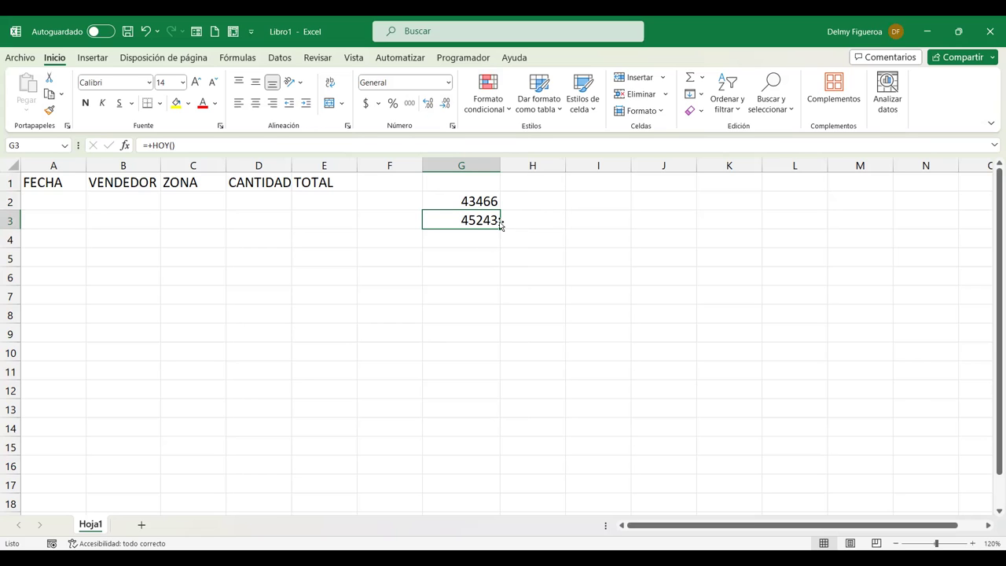
Step: Enter =+ALEATORIO.ENTRE(43466;45243) in A2 under FECHA
{"action": "left_click", "coordinate": [62, 200]}
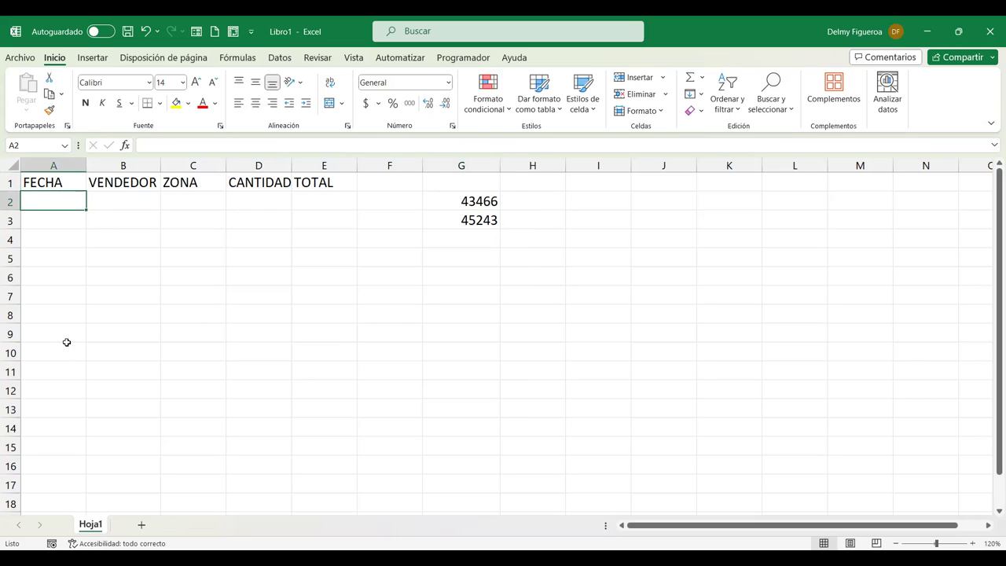
{"action": "type", "text": "+ALE"}
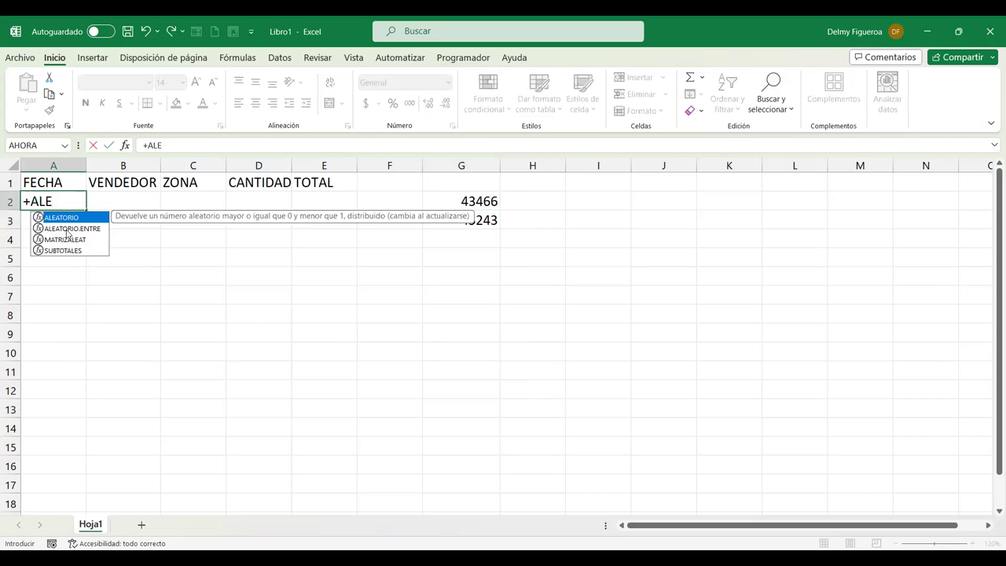
{"action": "double_click", "coordinate": [65, 229]}
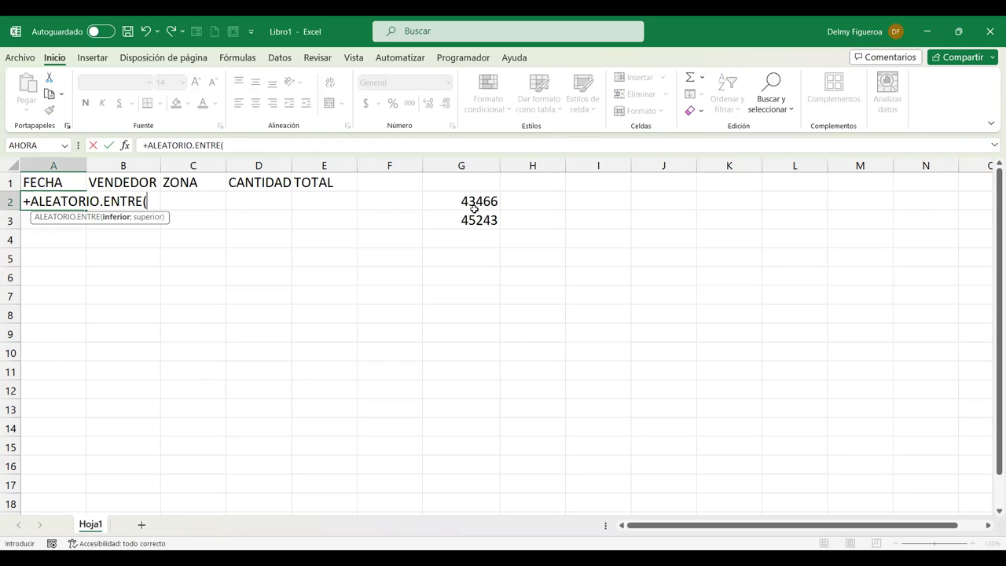
{"action": "type", "text": "43466;4"}
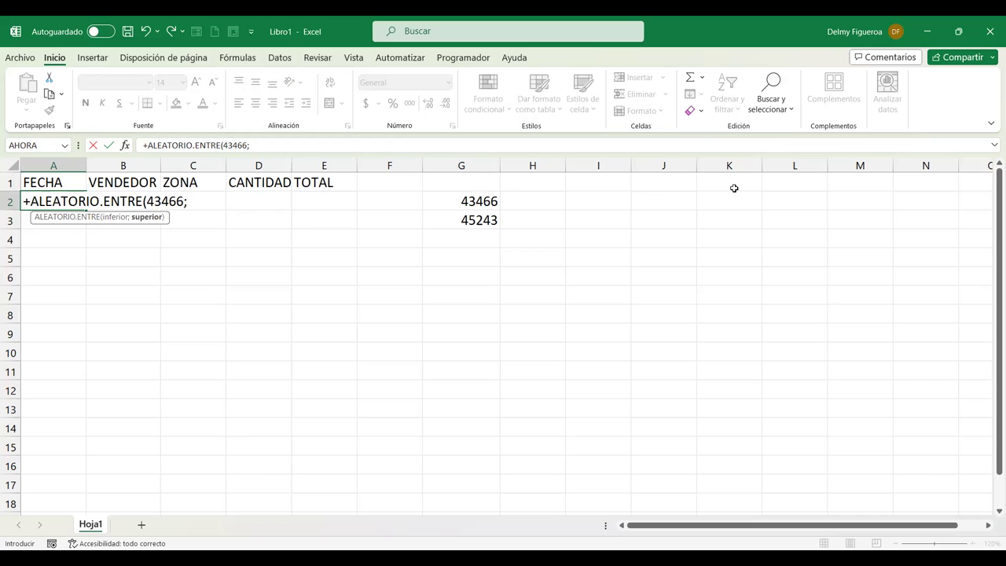
{"action": "type", "text": "5243"}
{"action": "type", "text": ")"}
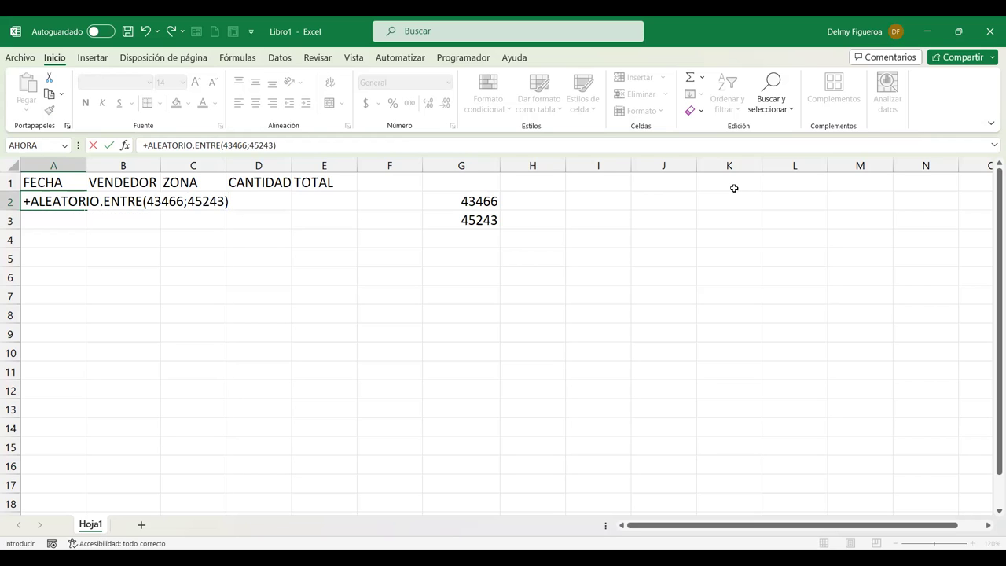
{"action": "key", "text": "Return"}
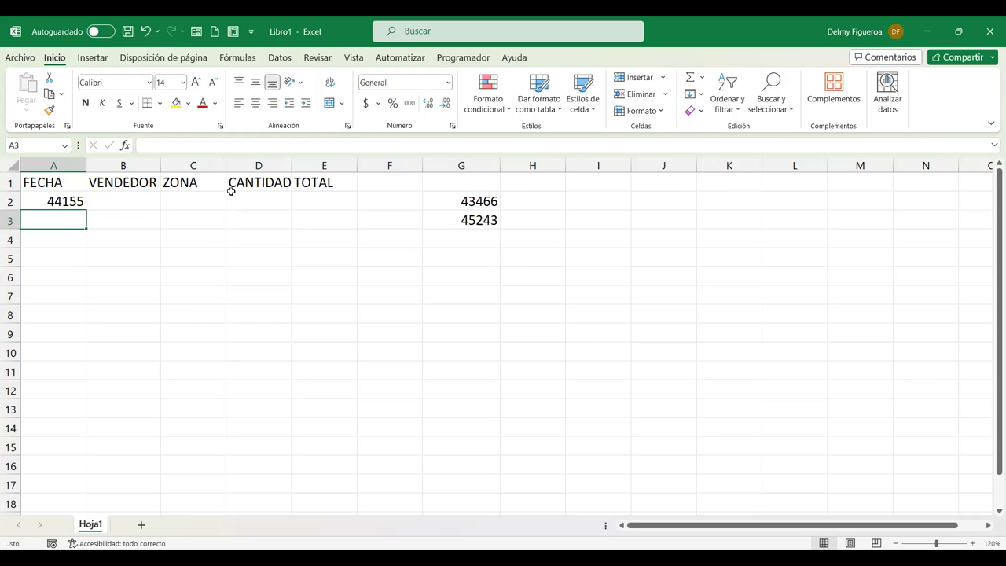
Step: Copy the A2 random-date formula down column A to row 150
{"action": "left_click", "coordinate": [77, 203]}
{"action": "left_click_drag", "start_coordinate": [88, 209], "coordinate": [80, 294]}
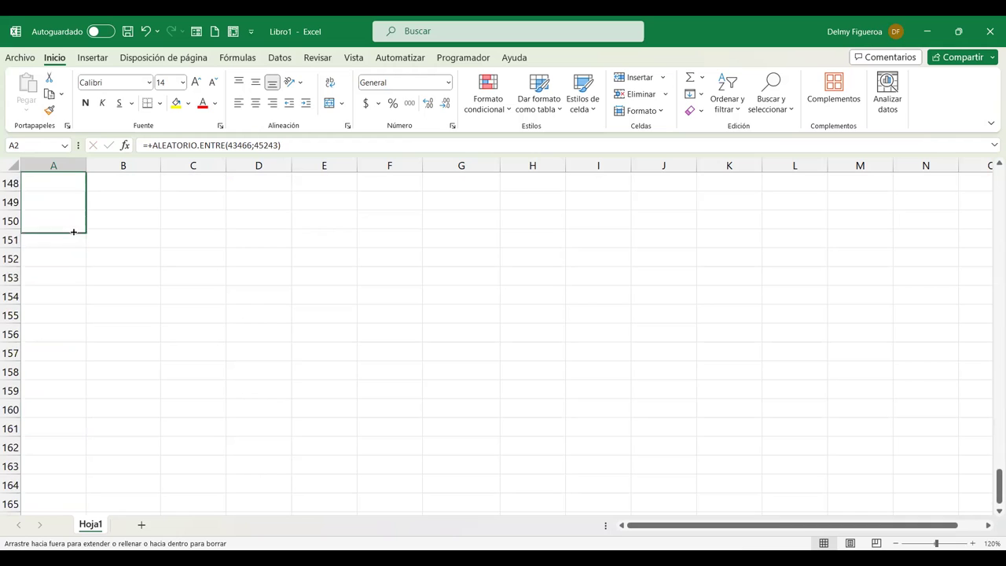
{"action": "left_click_drag", "start_coordinate": [79, 295], "coordinate": [81, 228]}
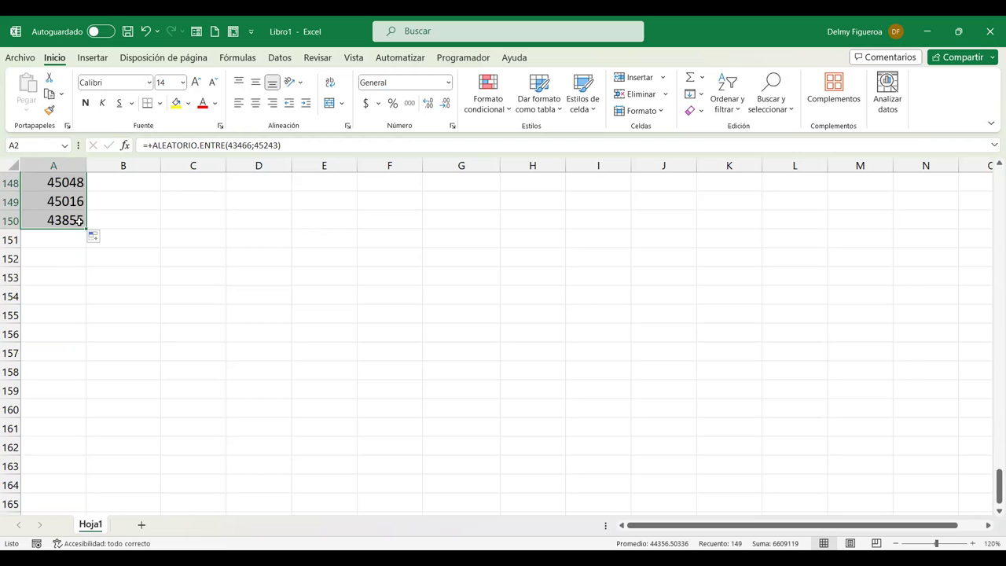
Step: Format the FECHA column values as Fecha corta (short date)
{"action": "left_click", "coordinate": [450, 84]}
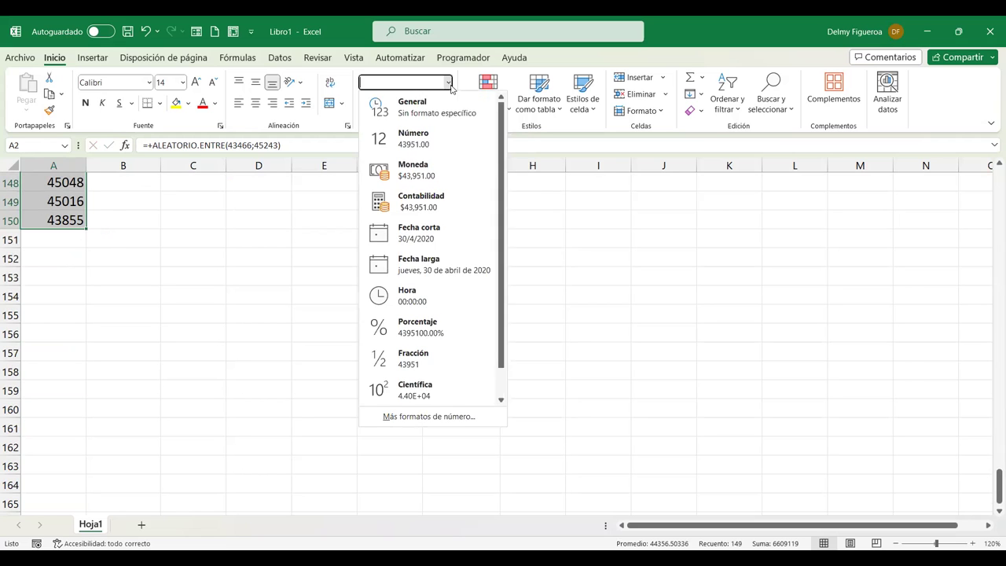
{"action": "left_click", "coordinate": [438, 238]}
{"action": "scroll", "coordinate": [436, 236], "scroll_direction": "up", "scroll_amount": 20}
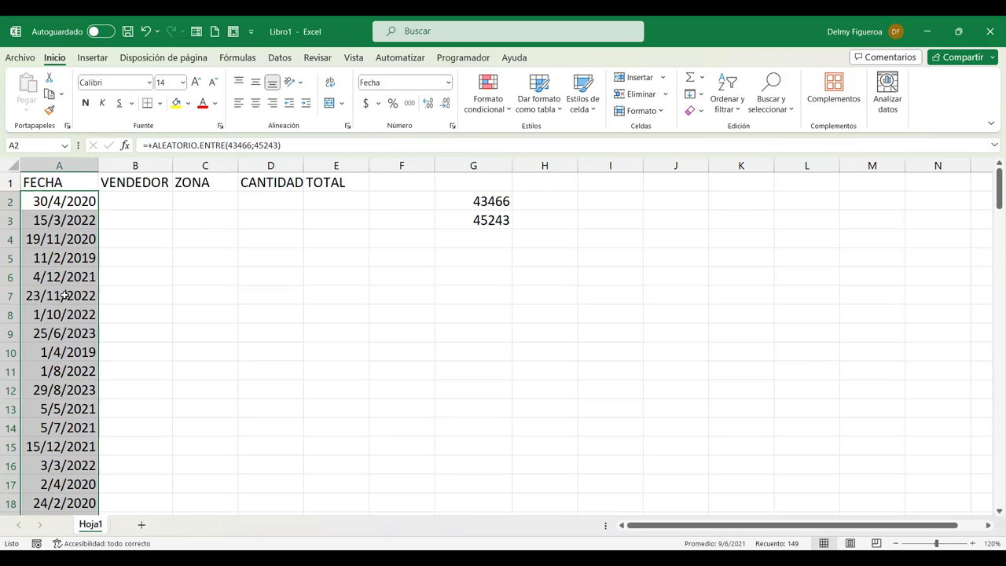
Step: Copy the FECHA dates and paste them back over themselves as values
{"action": "key", "text": "ctrl+c"}
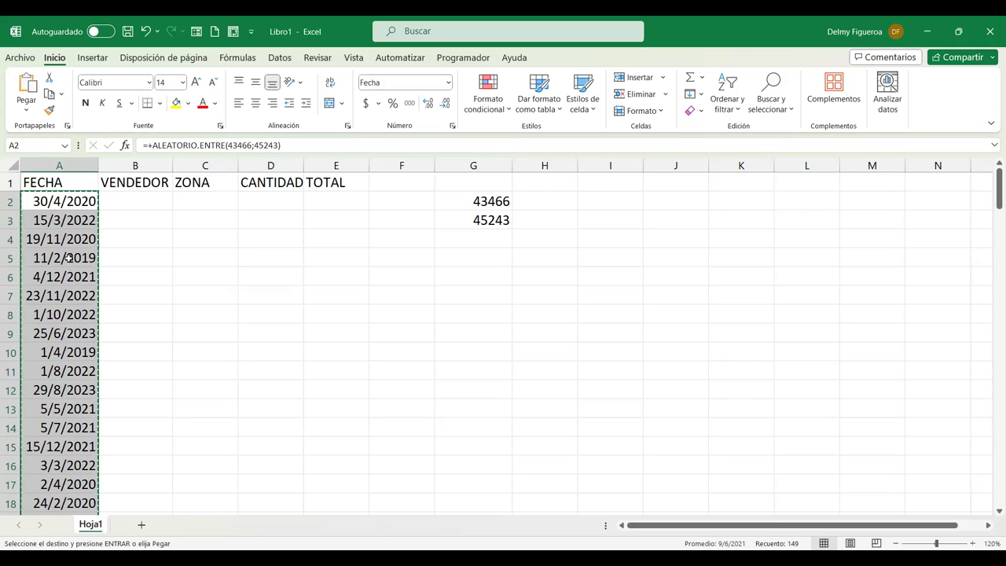
{"action": "right_click", "coordinate": [69, 258]}
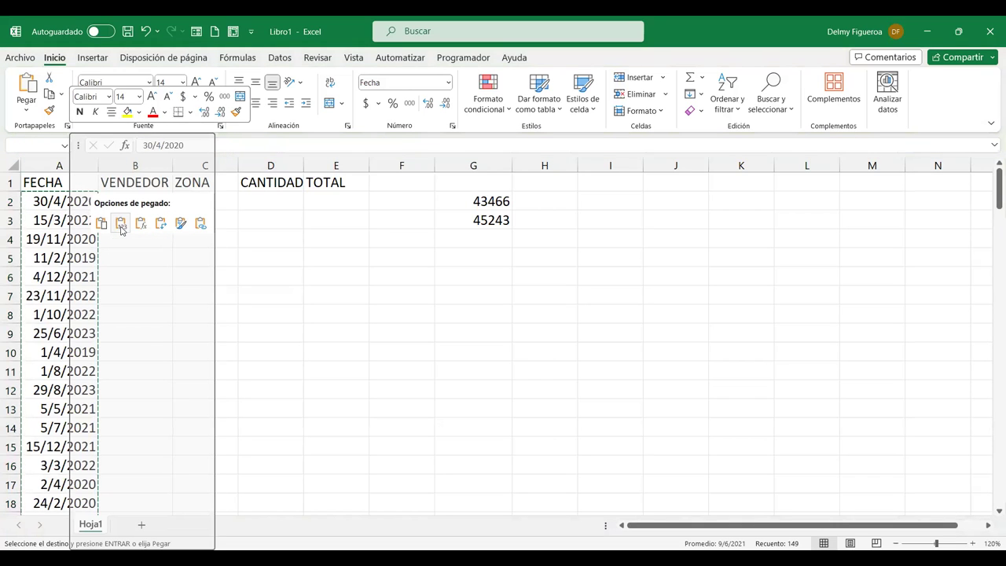
{"action": "left_click", "coordinate": [121, 225]}
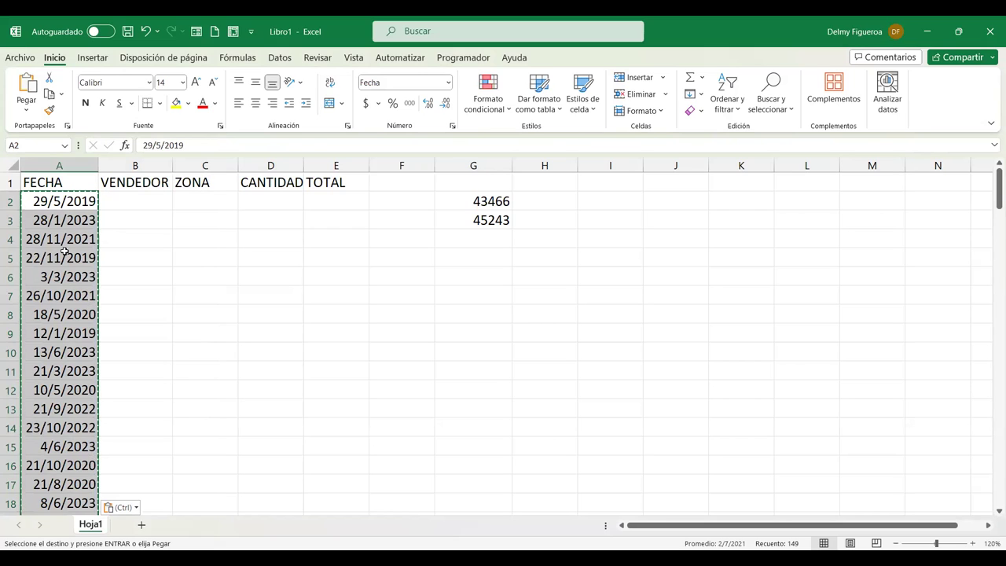
{"action": "left_click", "coordinate": [143, 200]}
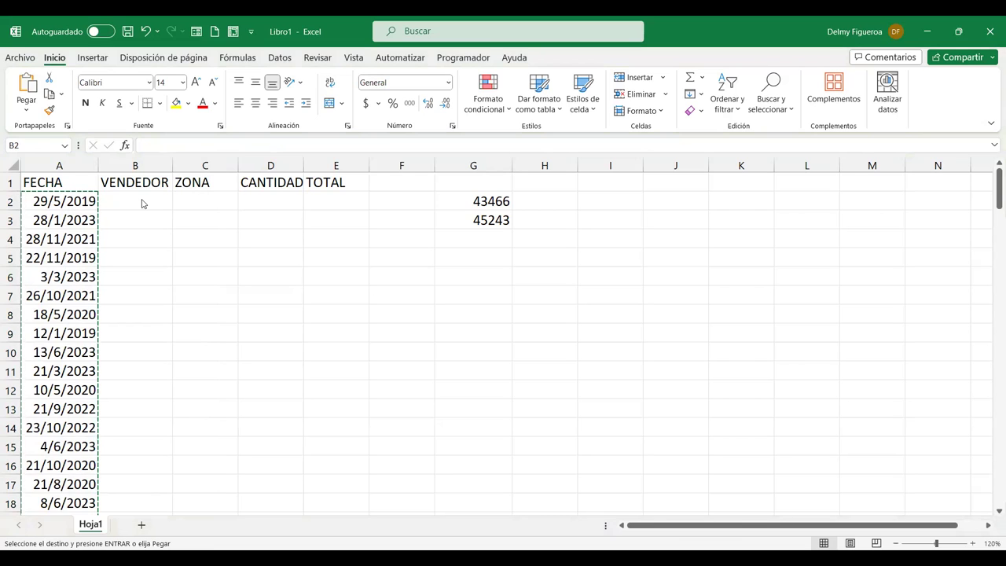
Step: Enter VENDEDOR 1 and VENDEDOR 2 in B2:B3 and widen column B
{"action": "left_click", "coordinate": [142, 204]}
{"action": "type", "text": "VENDEDOR 1"}
{"action": "key", "text": "Return"}
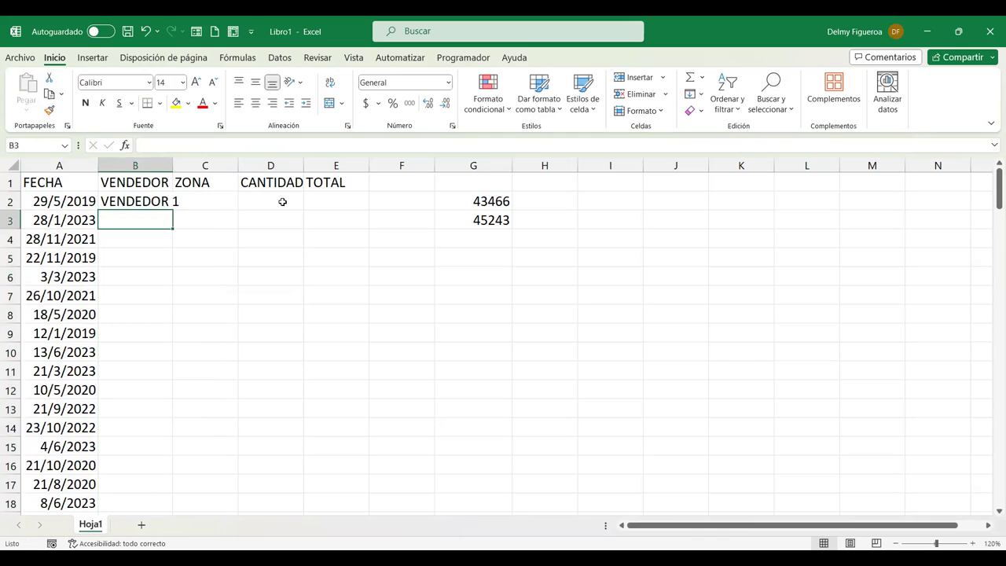
{"action": "double_click", "coordinate": [171, 166]}
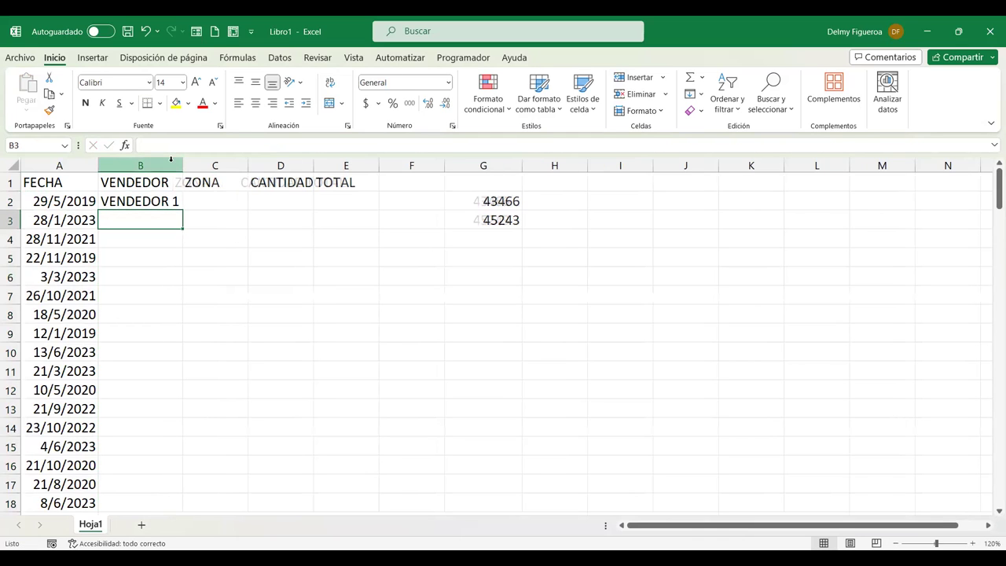
{"action": "type", "text": "VENDEDOR "}
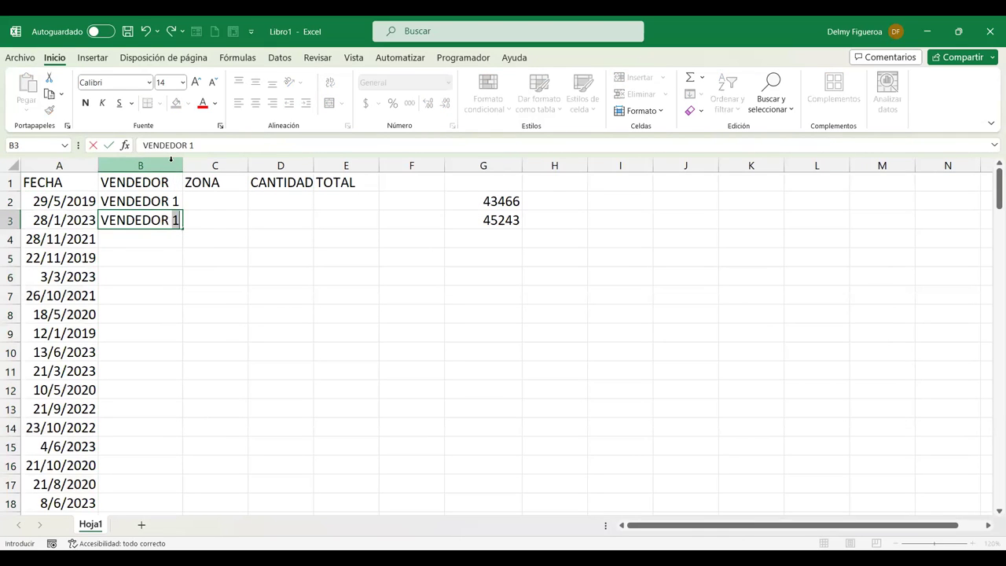
{"action": "type", "text": "2"}
{"action": "key", "text": "Return"}
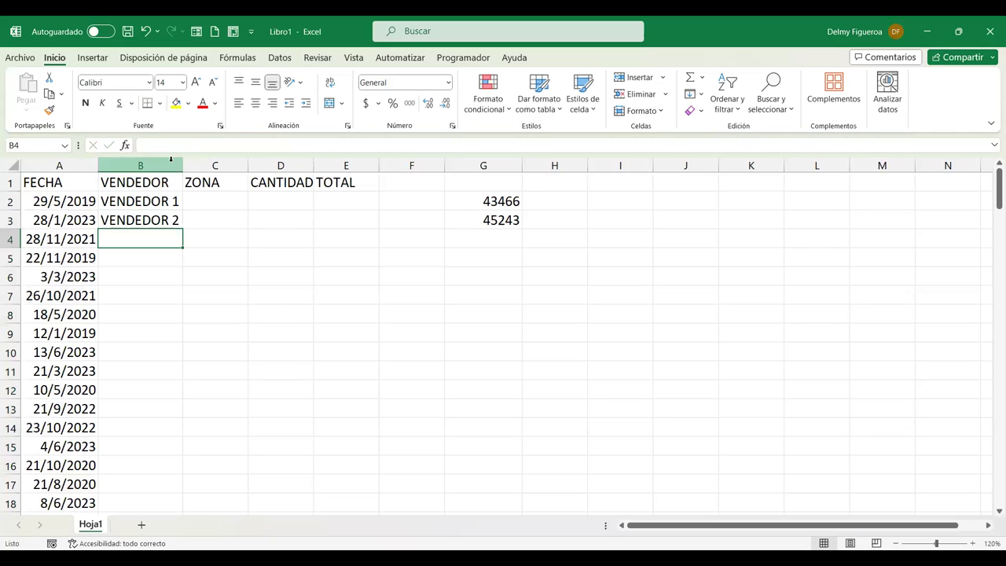
Step: Extend the series to VENDEDOR 5 and paste the five names again from B7
{"action": "mouse_move", "coordinate": [134, 202]}
{"action": "left_mouse_down"}
{"action": "mouse_move", "coordinate": [170, 228]}
{"action": "mouse_move", "coordinate": [196, 296]}
{"action": "left_mouse_up"}
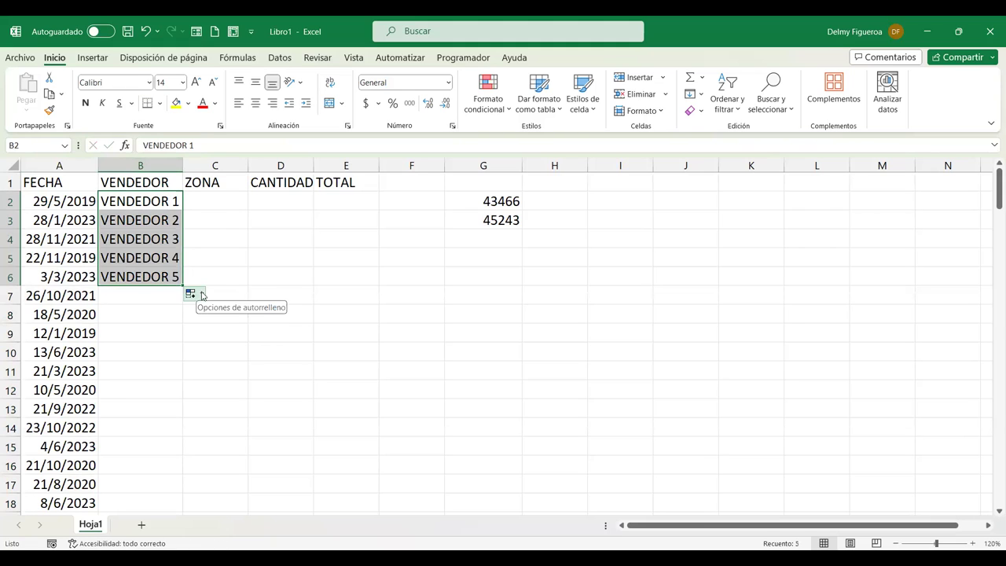
{"action": "key", "text": "ctrl+c"}
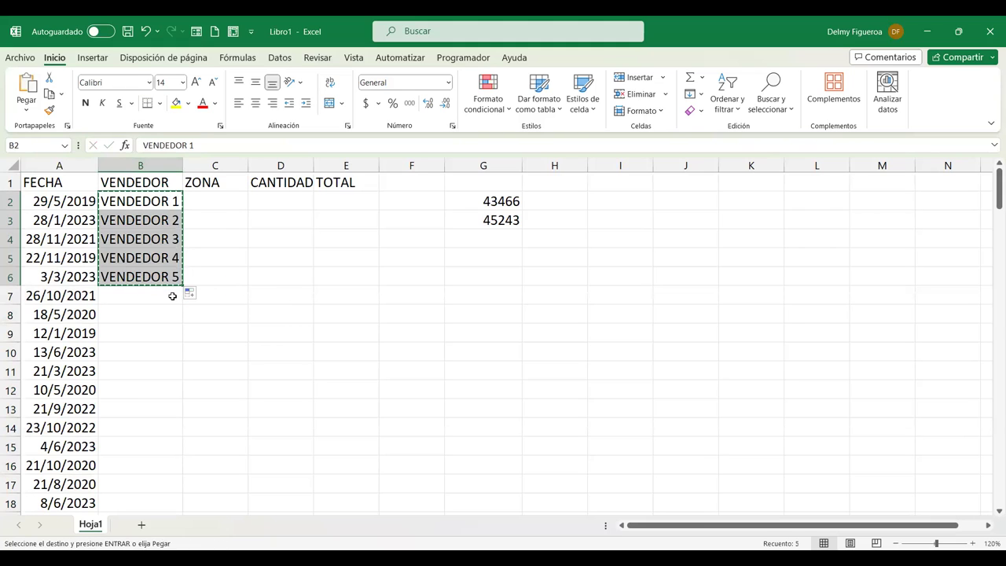
{"action": "left_click", "coordinate": [169, 295]}
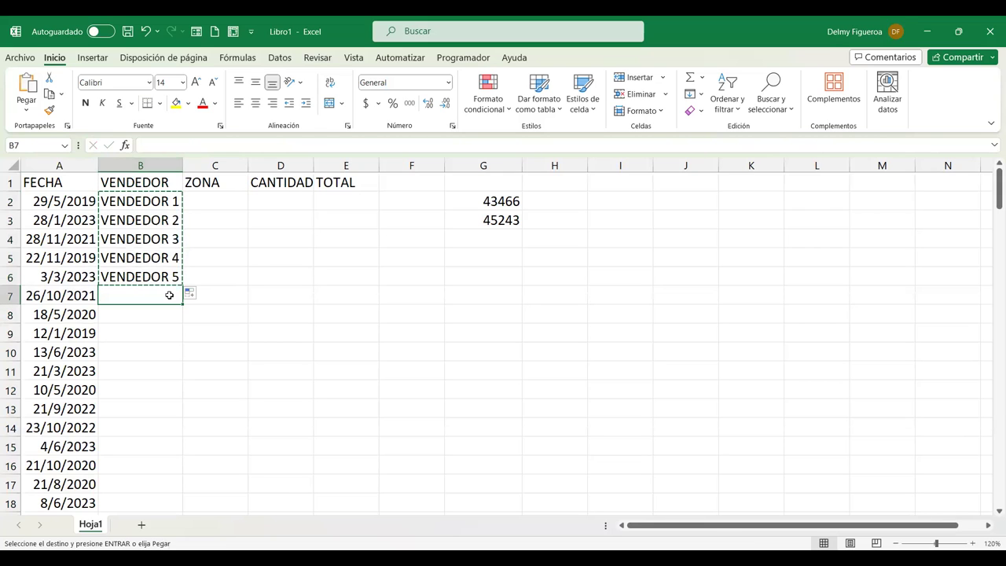
{"action": "key", "text": "ctrl+v"}
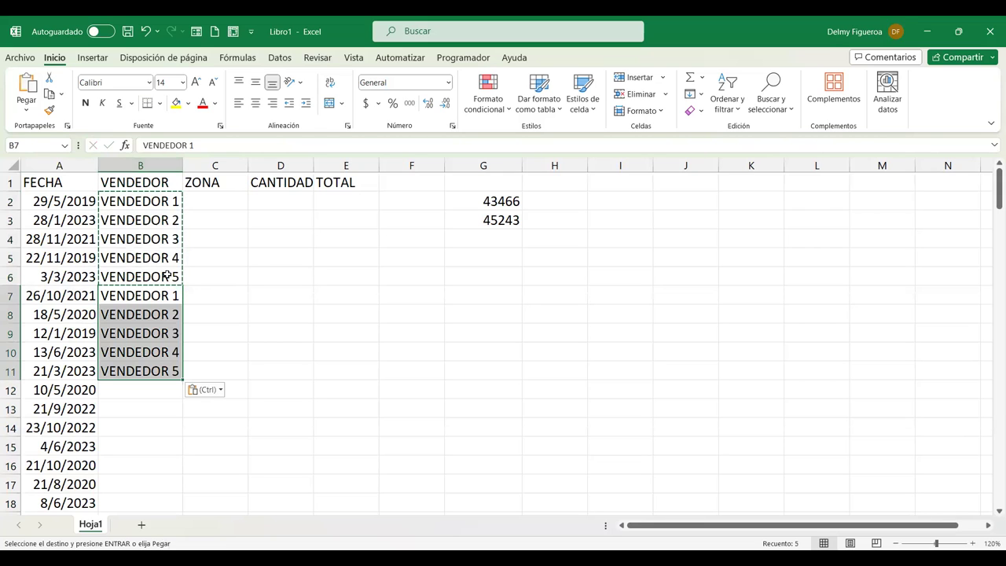
{"action": "left_click_drag", "start_coordinate": [165, 203], "coordinate": [170, 374]}
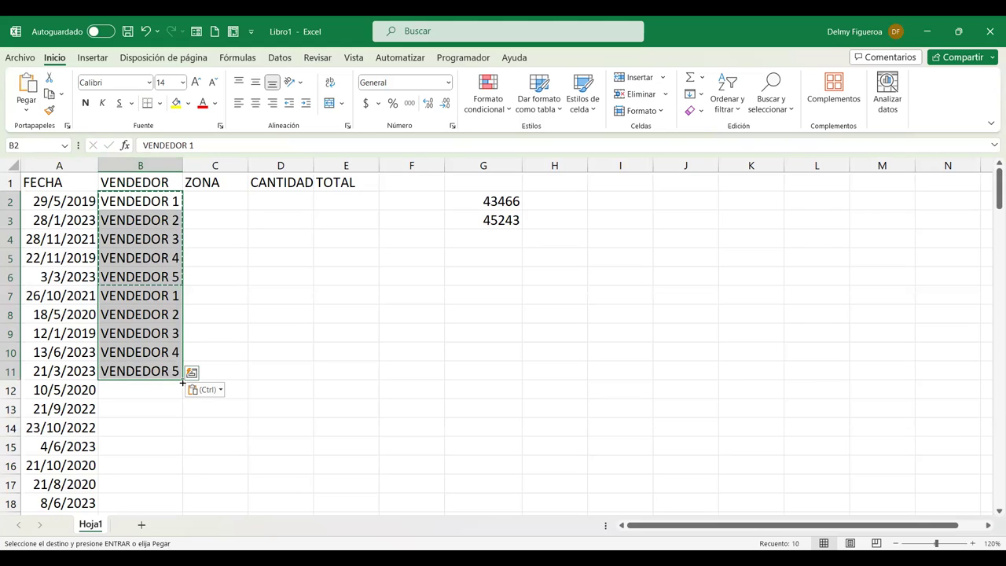
Step: Fill the VENDEDOR 1–5 cycle down column B to row 150
{"action": "left_click_drag", "start_coordinate": [185, 477], "coordinate": [182, 363]}
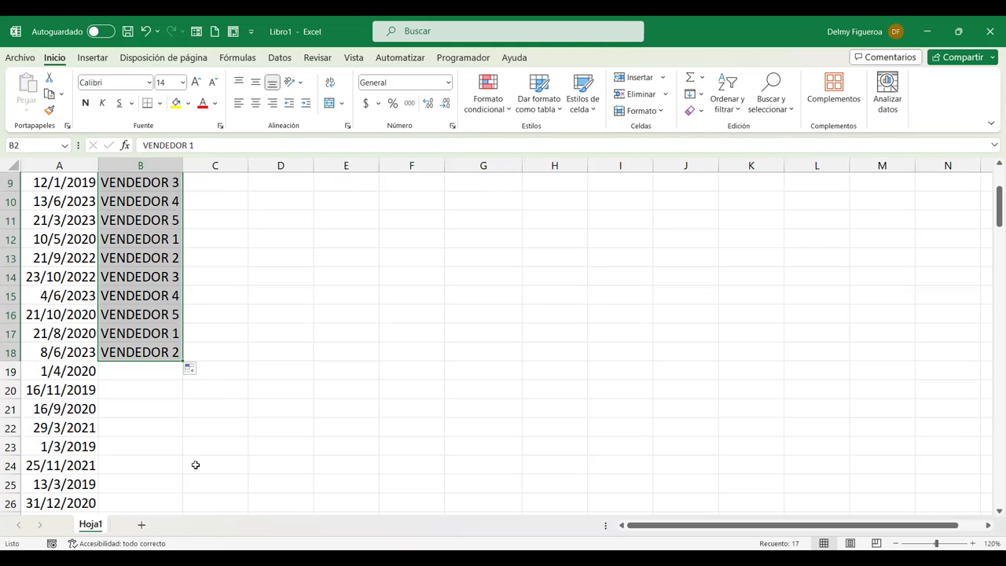
{"action": "left_click_drag", "start_coordinate": [182, 360], "coordinate": [183, 503]}
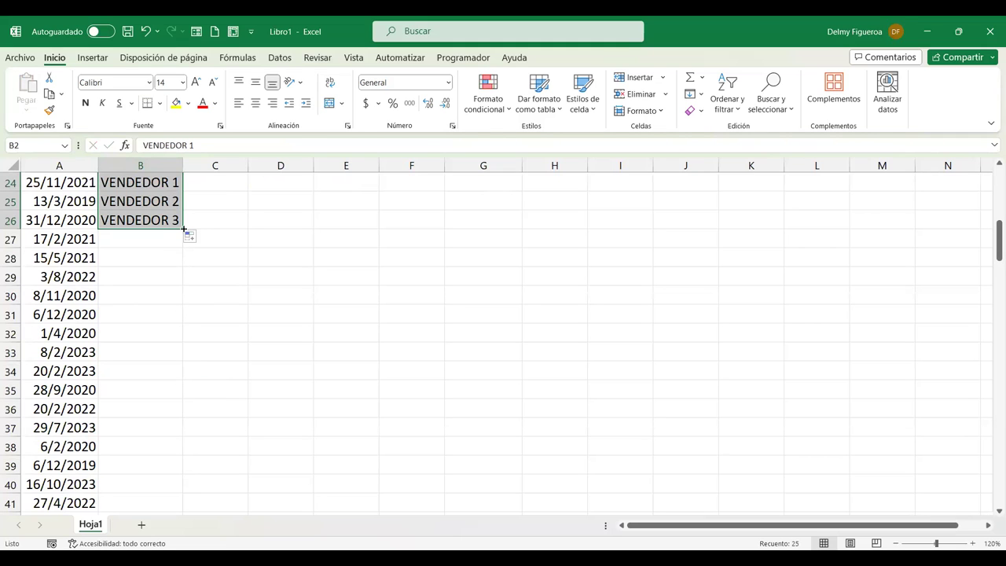
{"action": "left_click_drag", "start_coordinate": [183, 228], "coordinate": [182, 323]}
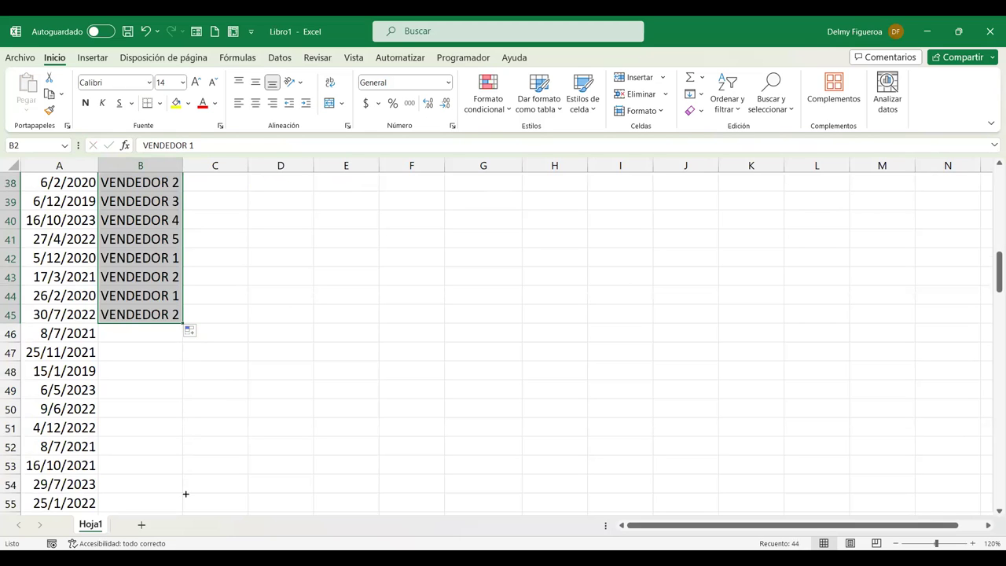
{"action": "left_click_drag", "start_coordinate": [182, 323], "coordinate": [182, 268]}
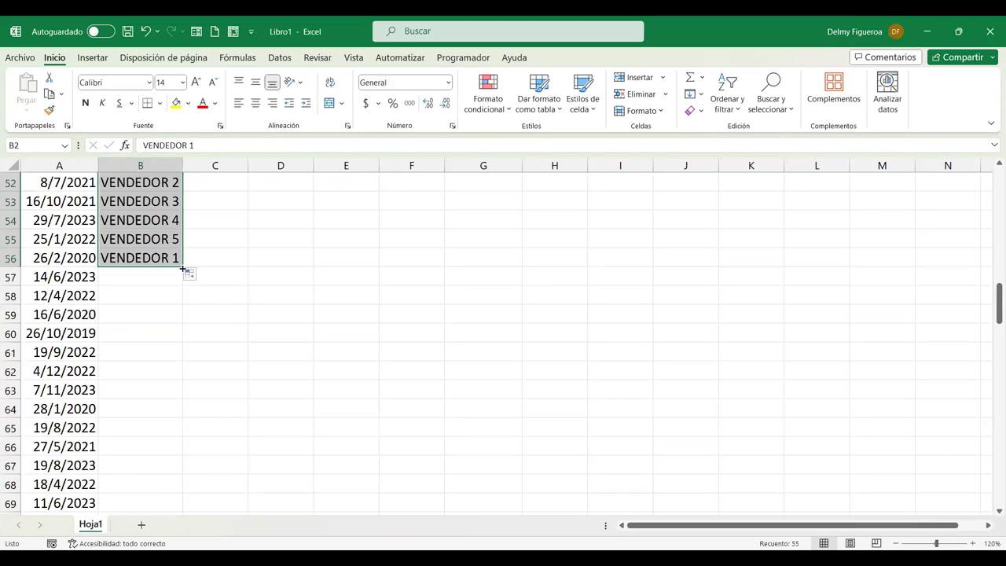
{"action": "left_click_drag", "start_coordinate": [183, 267], "coordinate": [185, 294]}
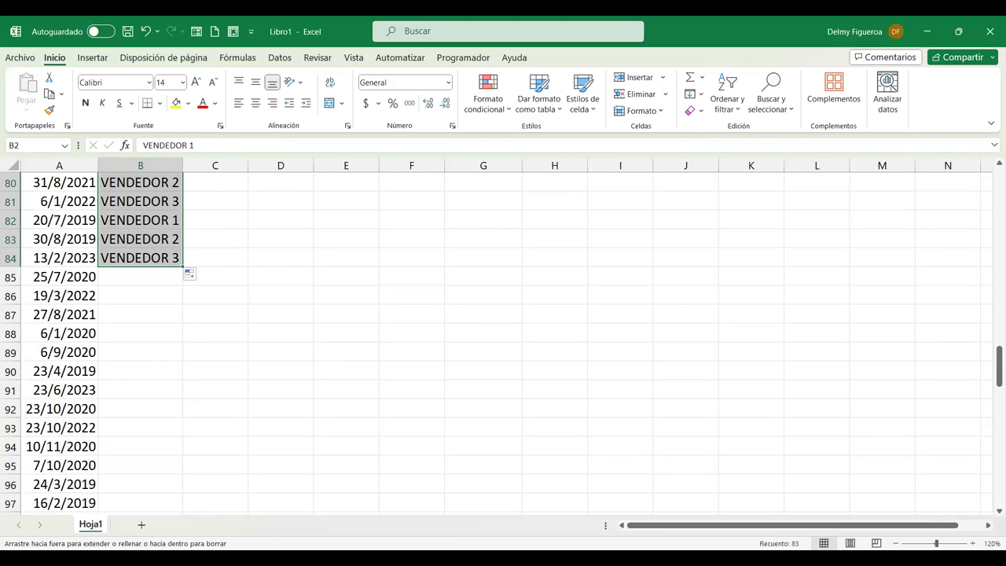
{"action": "left_click_drag", "start_coordinate": [156, 516], "coordinate": [153, 492]}
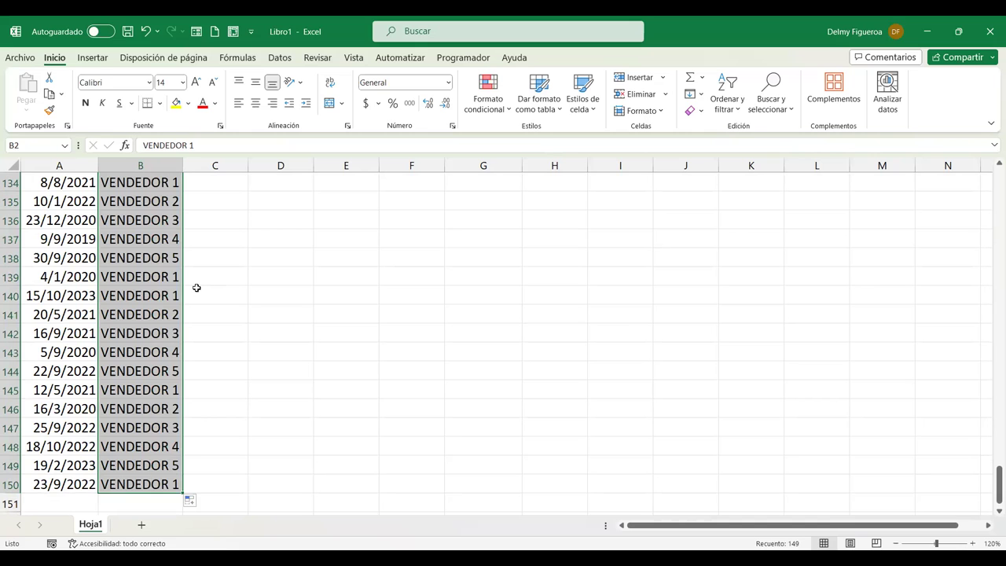
{"action": "scroll", "coordinate": [197, 288], "scroll_direction": "up", "scroll_amount": 6}
{"action": "scroll", "coordinate": [197, 287], "scroll_direction": "up", "scroll_amount": 9}
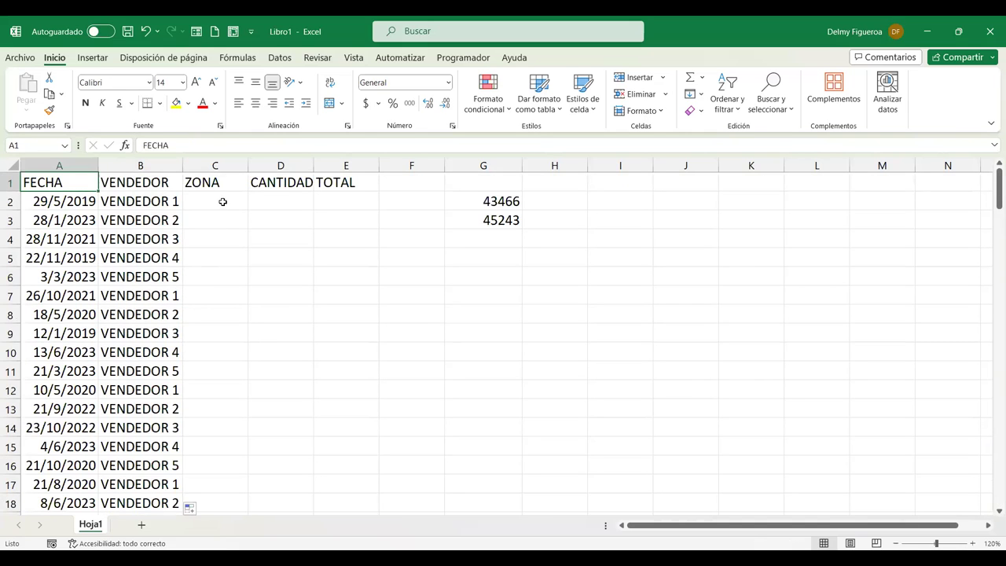
Step: Enter the zones ESTE, OESTE, CENTRO, NORTE and SUR in C2:C6
{"action": "left_click", "coordinate": [223, 202]}
{"action": "type", "text": "ESTE"}
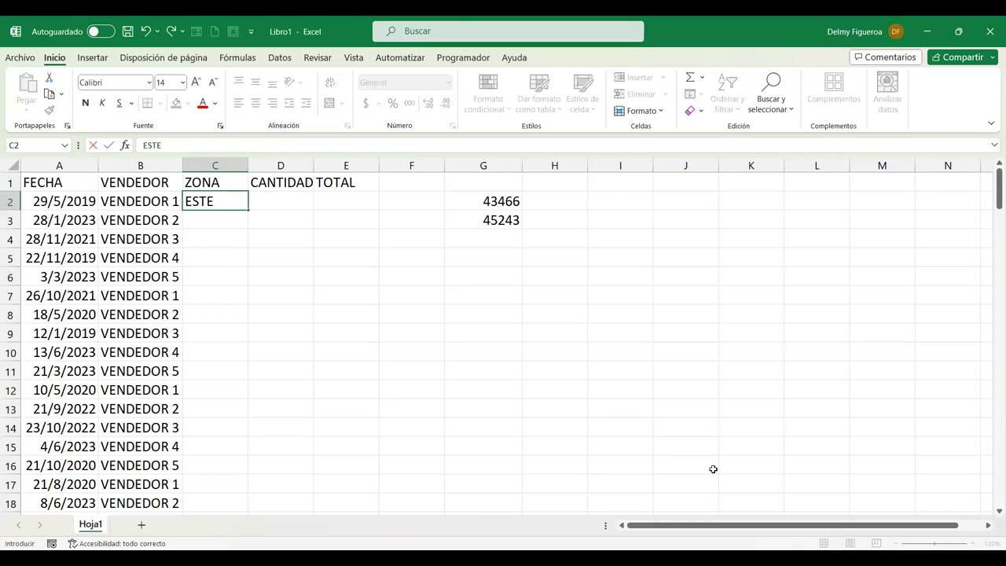
{"action": "key", "text": "Return"}
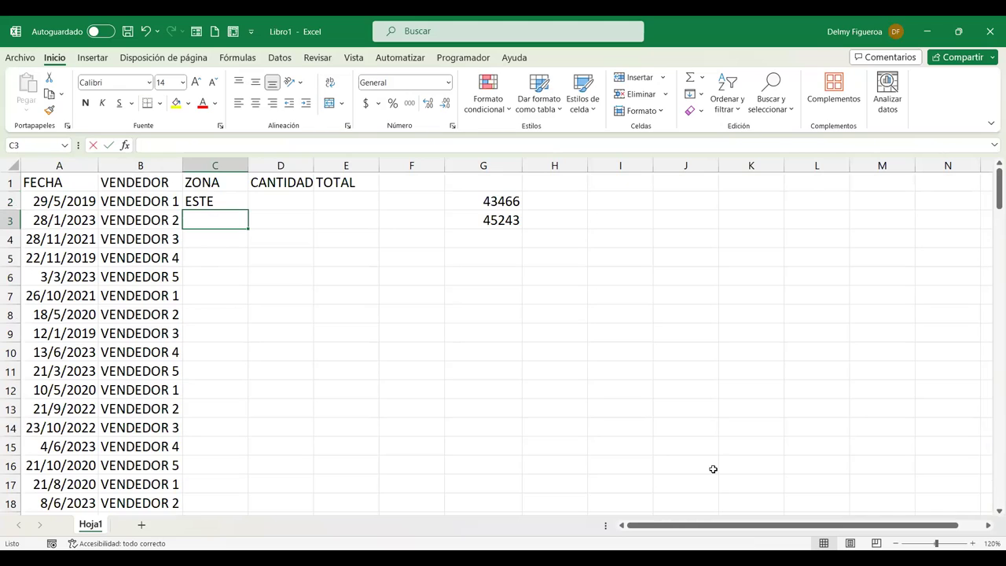
{"action": "type", "text": "OESTE"}
{"action": "key", "text": "Return"}
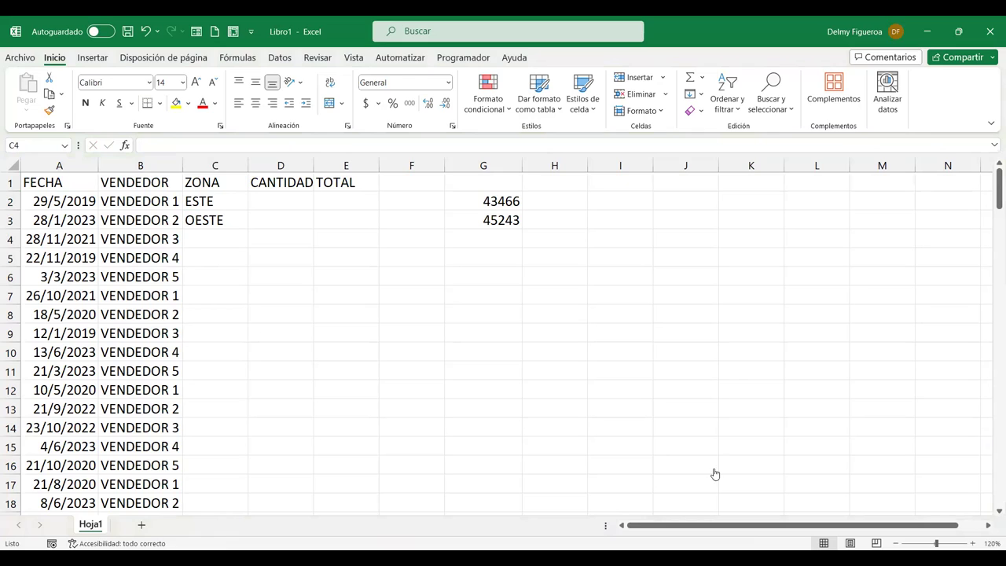
{"action": "type", "text": "CENTRO"}
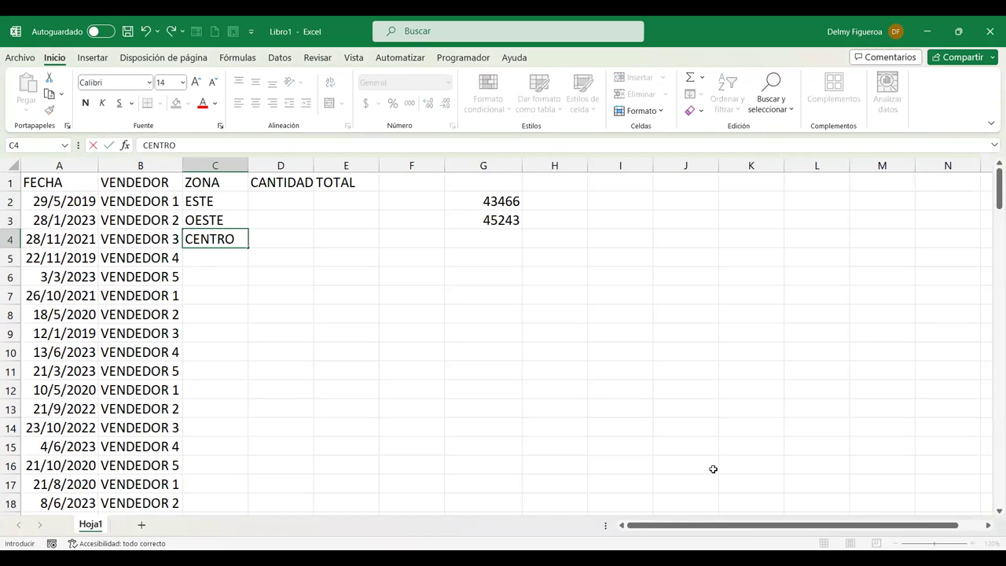
{"action": "key", "text": "Return"}
{"action": "type", "text": "NORTE"}
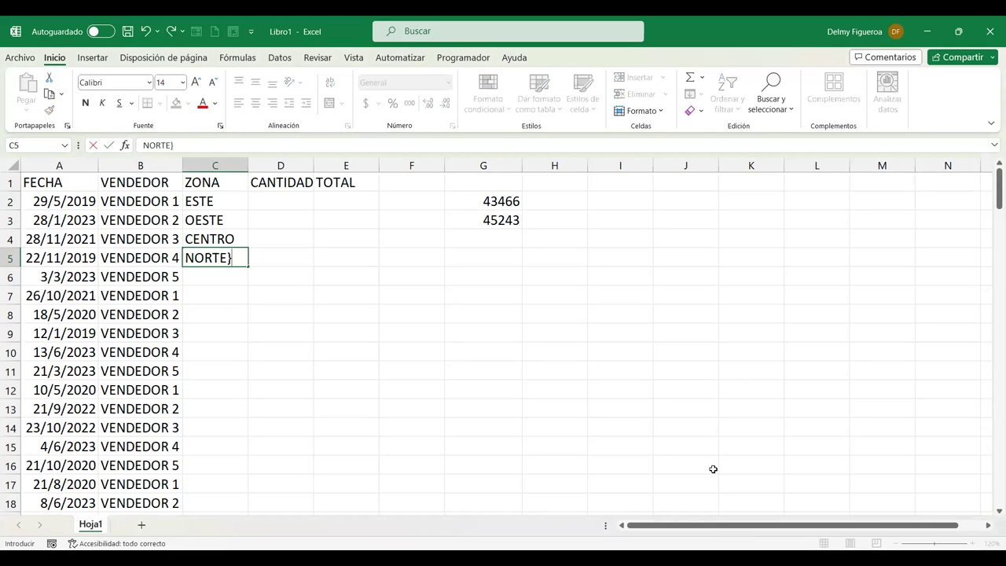
{"action": "key", "text": "Return"}
{"action": "type", "text": "SUR"}
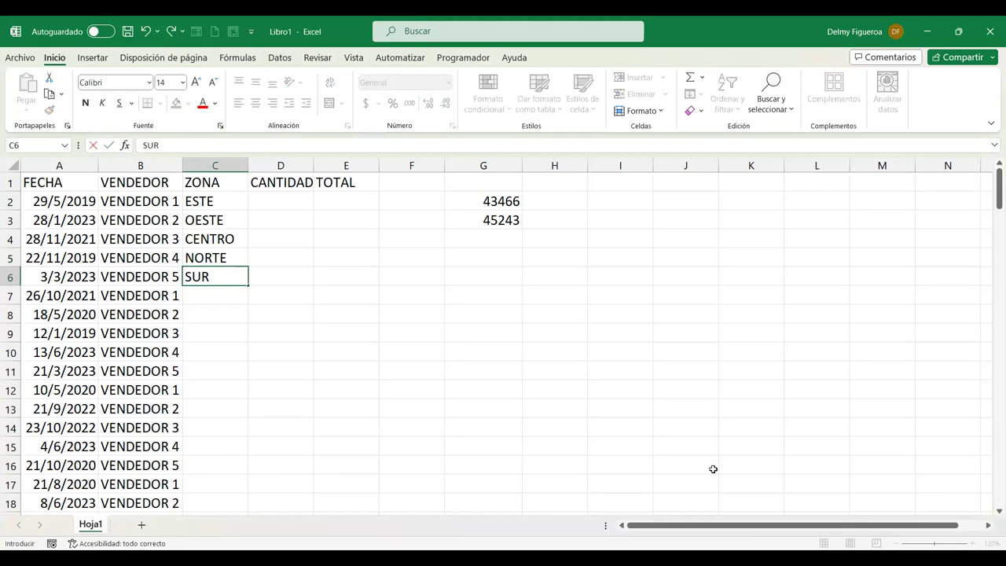
{"action": "key", "text": "Return"}
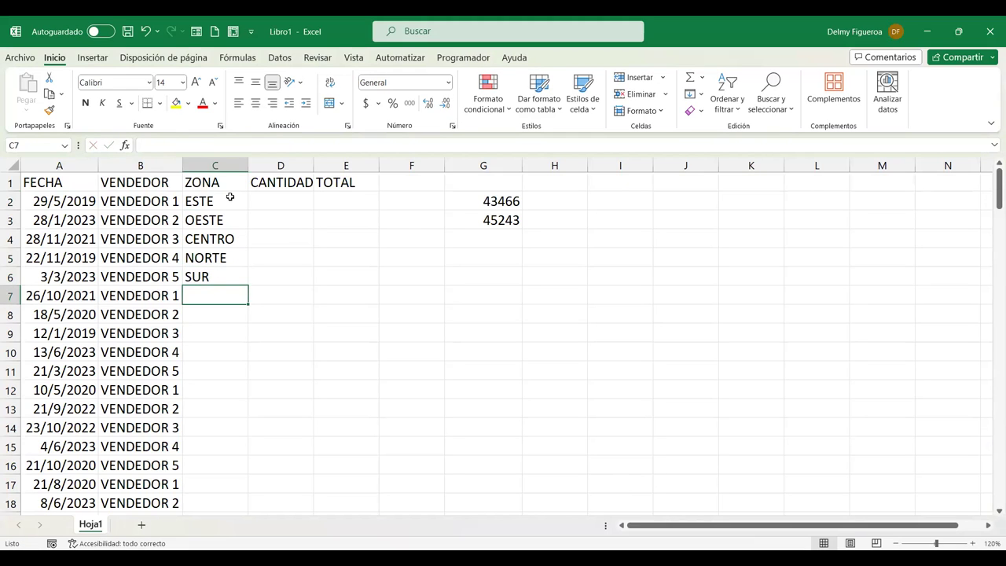
Step: Repeat the five-zone pattern down the ZONA column to row 150
{"action": "left_click_drag", "start_coordinate": [229, 202], "coordinate": [229, 281]}
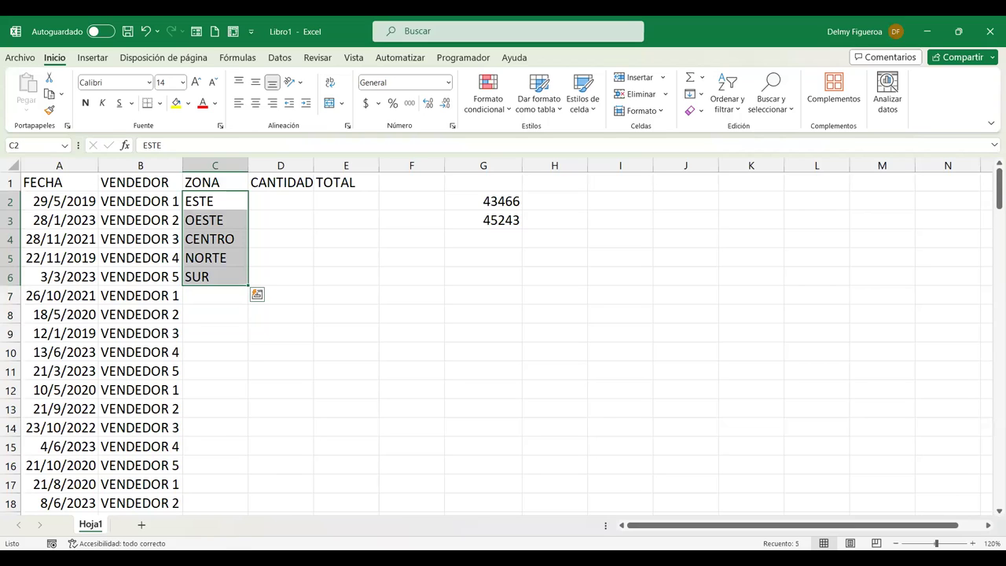
{"action": "left_click_drag", "start_coordinate": [248, 286], "coordinate": [227, 440]}
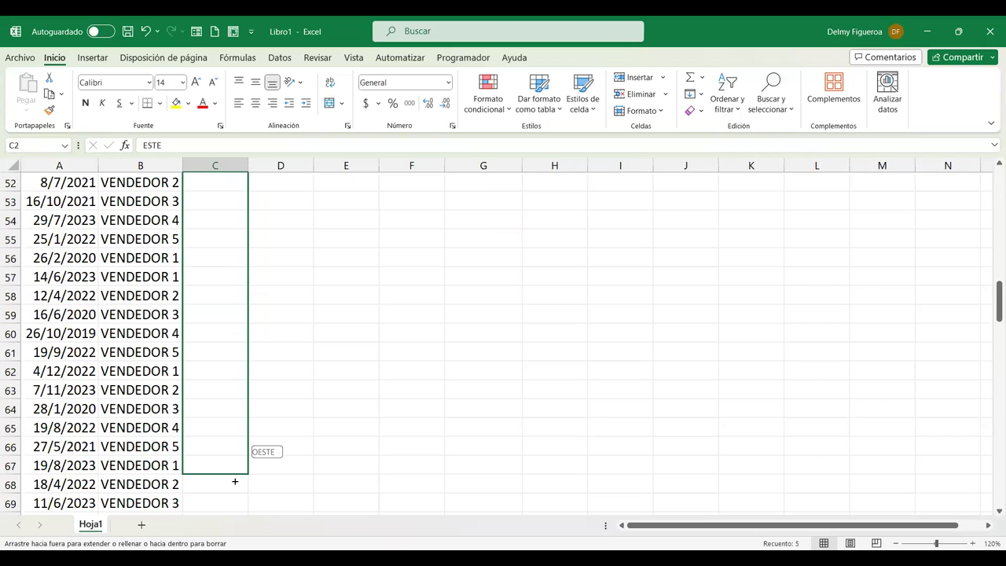
{"action": "left_click_drag", "start_coordinate": [234, 490], "coordinate": [382, 445]}
{"action": "scroll", "coordinate": [382, 445], "scroll_direction": "up", "scroll_amount": 2}
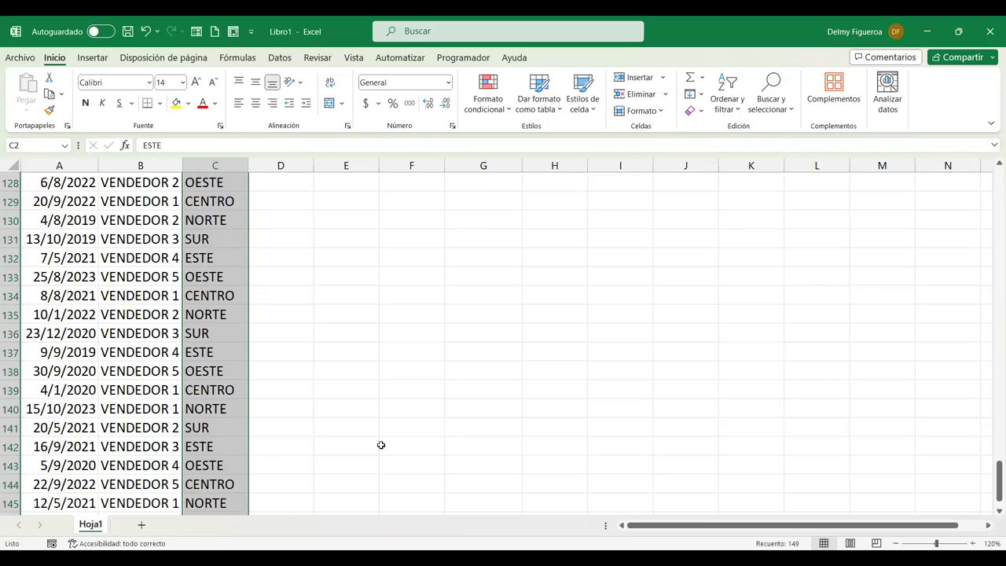
{"action": "scroll", "coordinate": [382, 446], "scroll_direction": "up", "scroll_amount": 12}
{"action": "scroll", "coordinate": [382, 445], "scroll_direction": "up", "scroll_amount": 10}
{"action": "scroll", "coordinate": [381, 445], "scroll_direction": "up", "scroll_amount": 8}
{"action": "scroll", "coordinate": [381, 445], "scroll_direction": "up", "scroll_amount": 12}
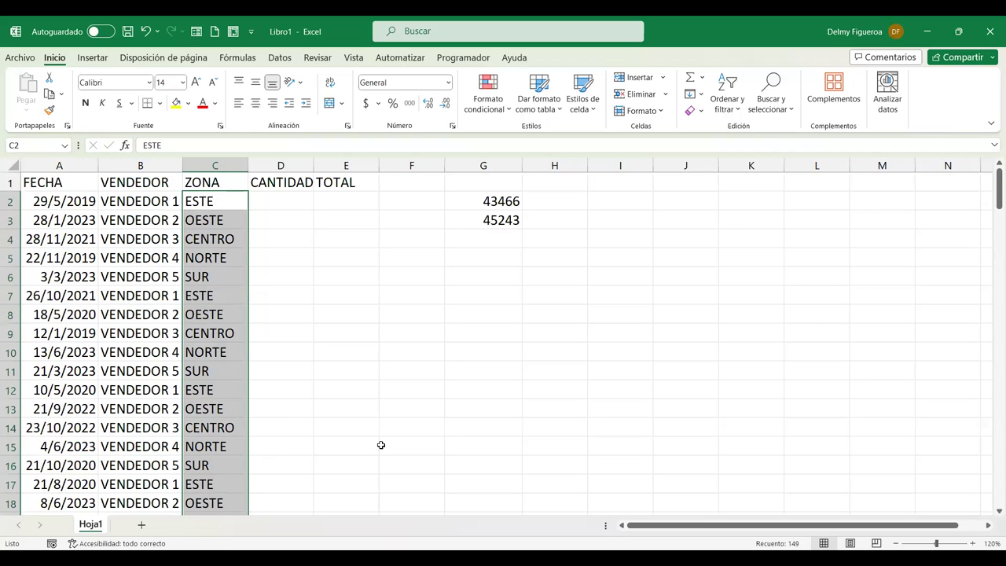
{"action": "left_click", "coordinate": [300, 196]}
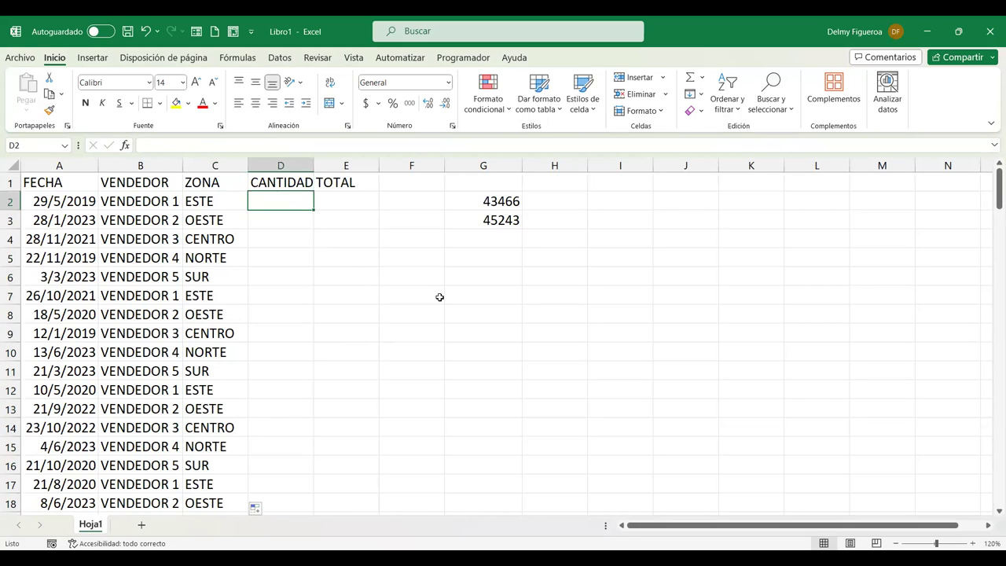
Step: Enter =+ALEATORIO.ENTRE(10;99) in D2 for a random quantity
{"action": "type", "text": "+A"}
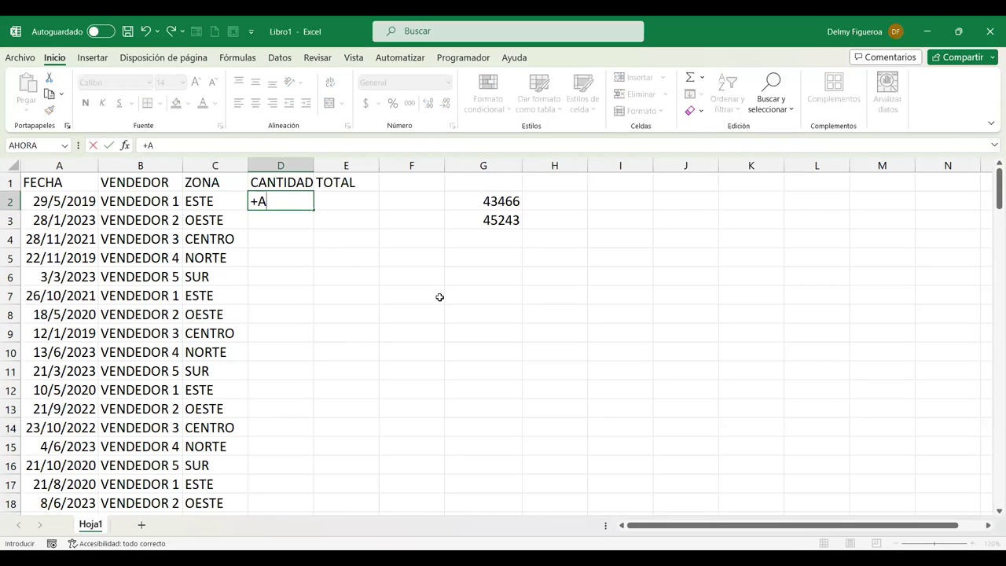
{"action": "type", "text": "LE"}
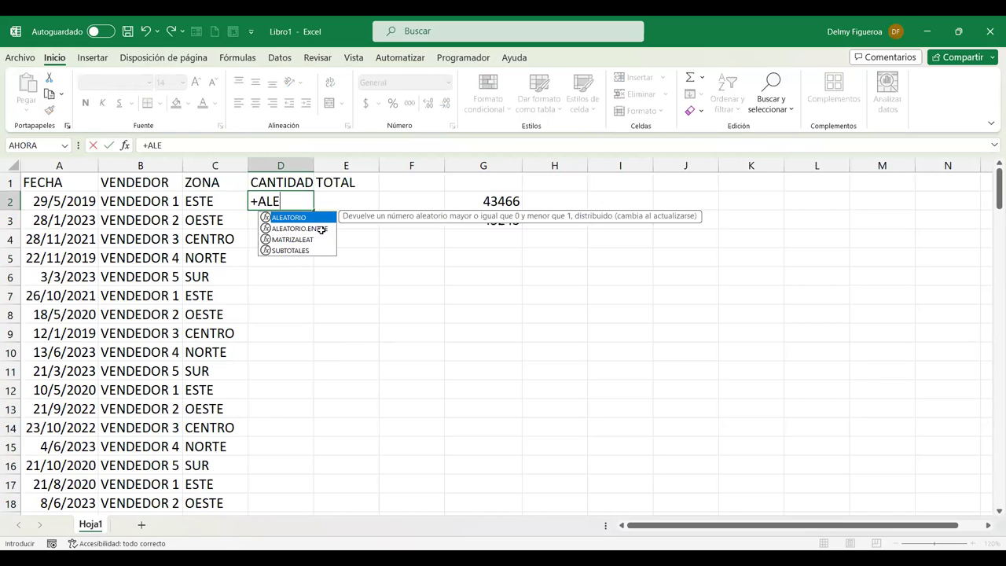
{"action": "double_click", "coordinate": [322, 229]}
{"action": "type", "text": "10;99"}
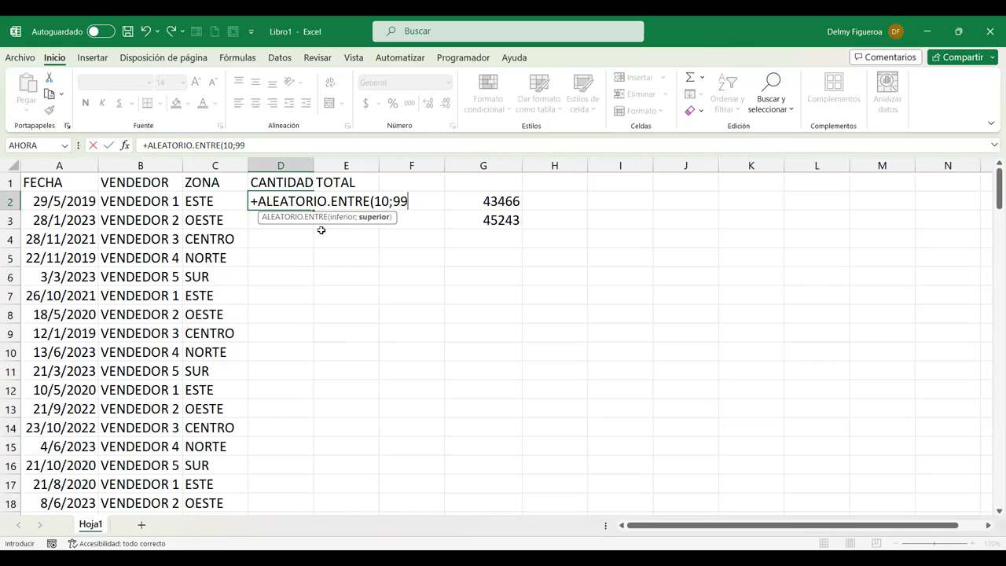
{"action": "key", "text": "Return"}
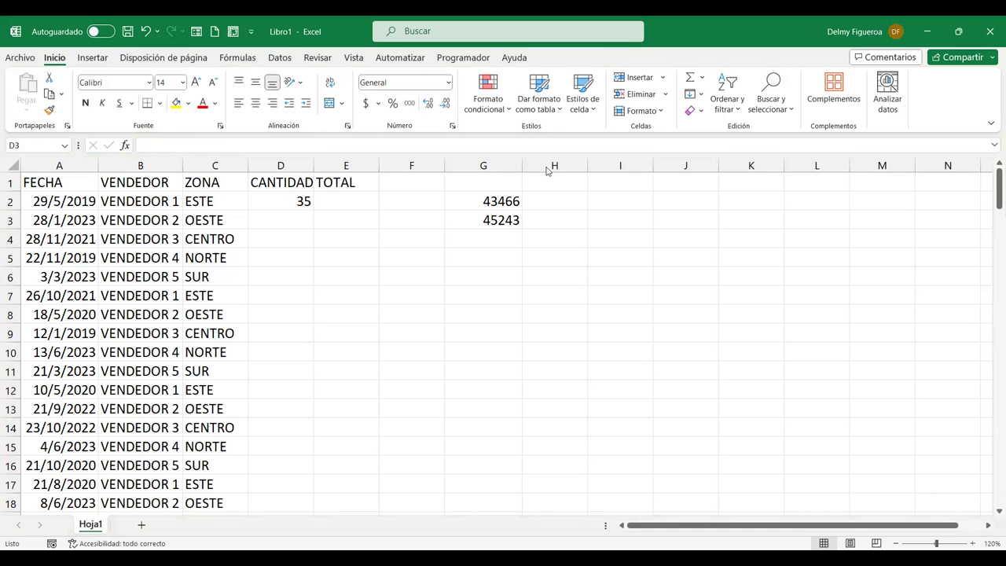
Step: Review and re-confirm D2's random formula, then go to E2
{"action": "left_click", "coordinate": [299, 201]}
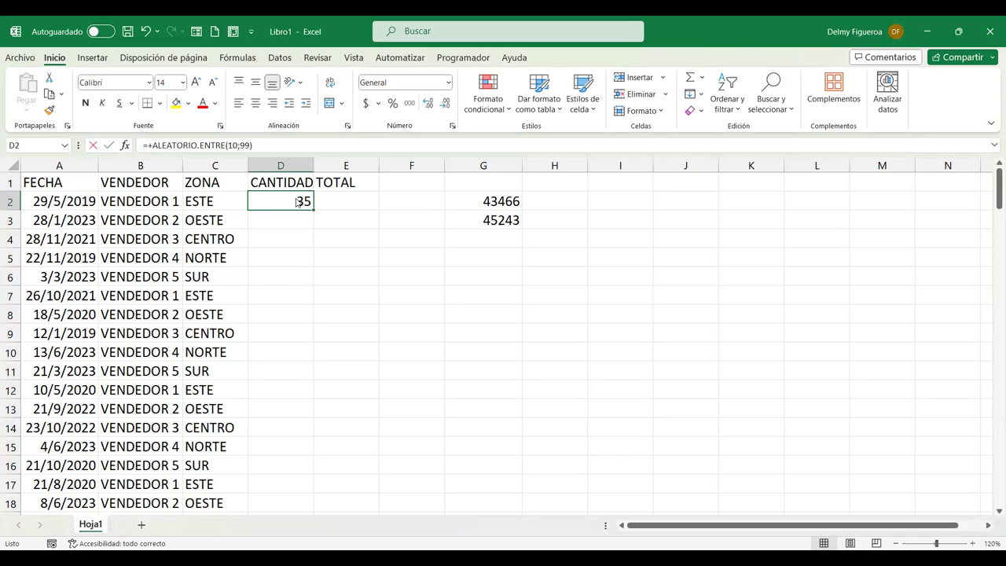
{"action": "double_click", "coordinate": [296, 202]}
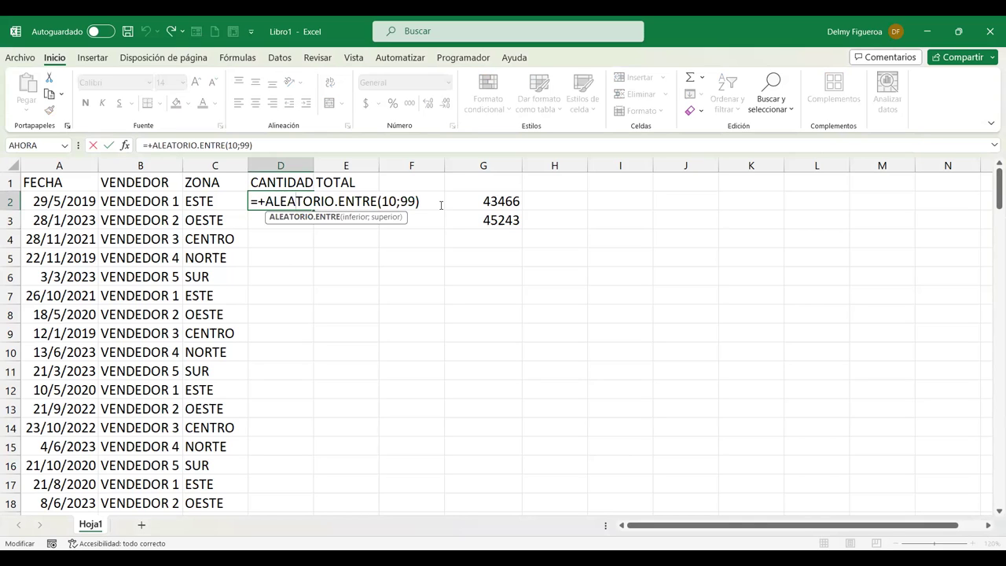
{"action": "key", "text": "Return"}
{"action": "left_click", "coordinate": [351, 195]}
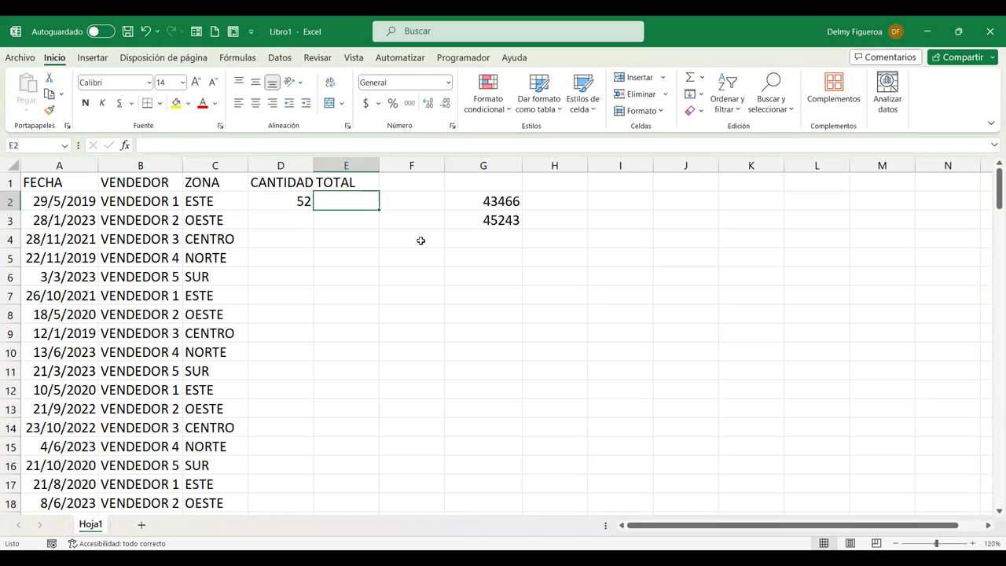
Step: Enter =+ALEATORIO.ENTRE(100;999) in E2 and fill D2:E2 down to row 150
{"action": "type", "text": "+"}
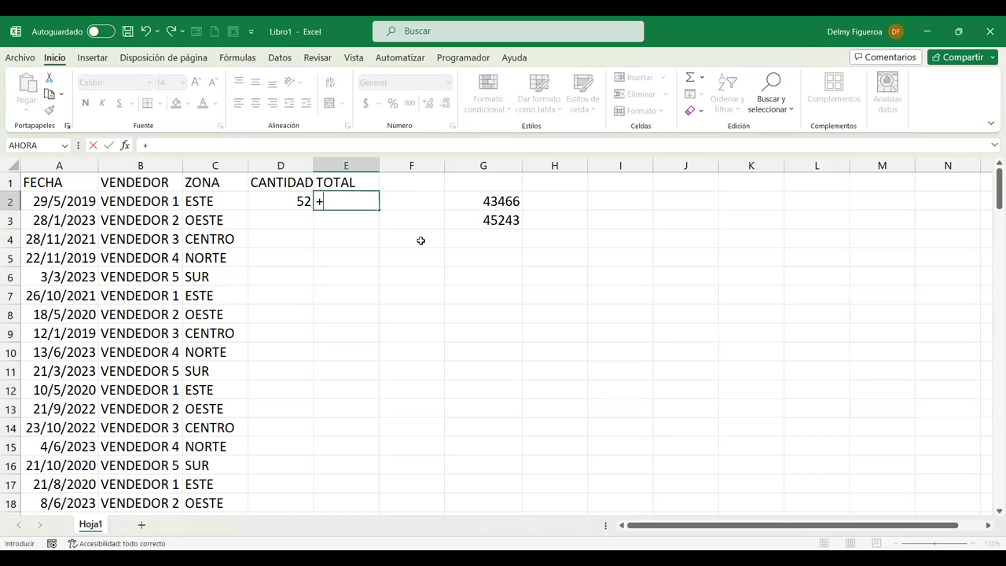
{"action": "type", "text": "ALEA"}
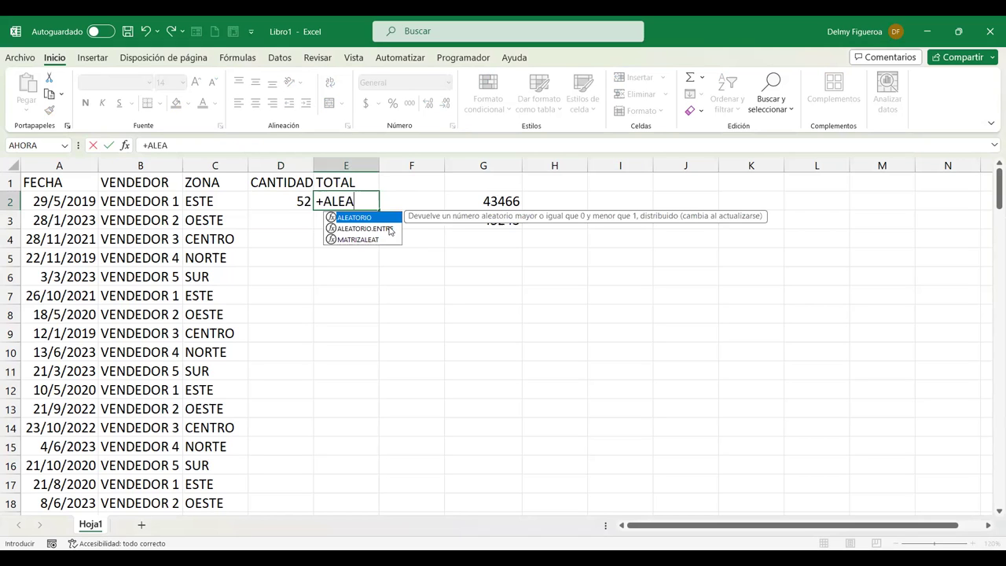
{"action": "double_click", "coordinate": [388, 228]}
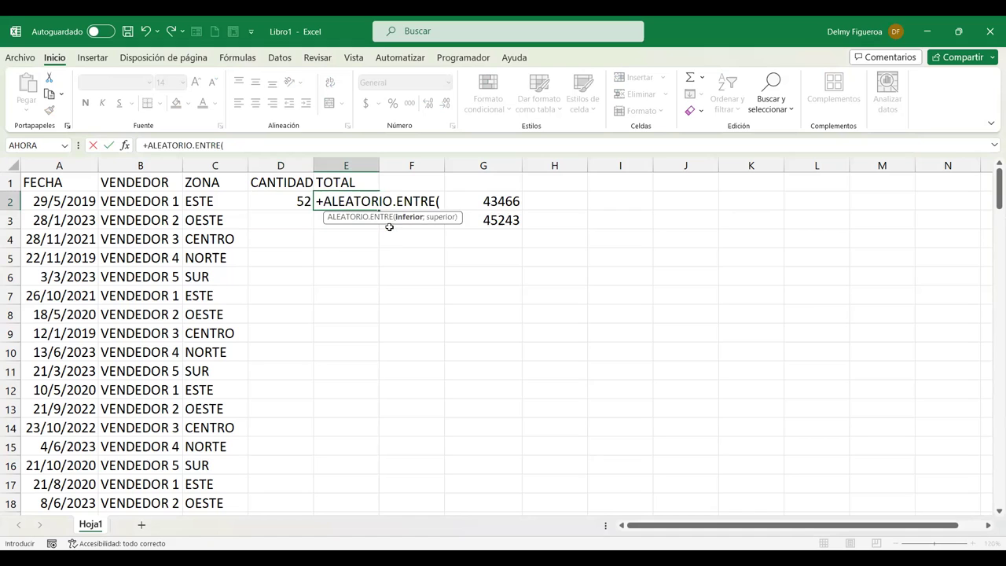
{"action": "type", "text": "100;999"}
{"action": "key", "text": "Return"}
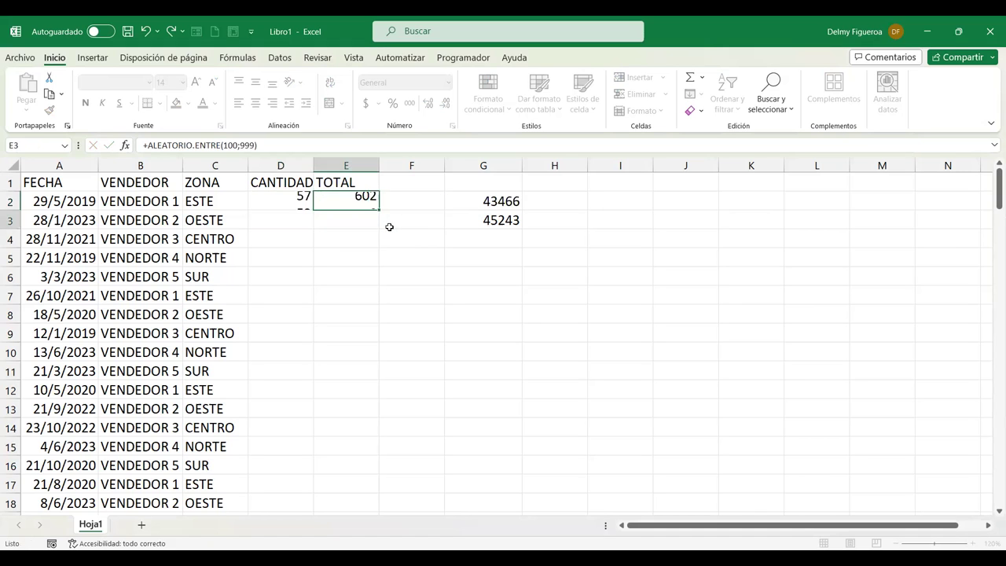
{"action": "mouse_move", "coordinate": [294, 197]}
{"action": "left_mouse_down"}
{"action": "mouse_move", "coordinate": [333, 198]}
{"action": "mouse_move", "coordinate": [382, 515]}
{"action": "mouse_move", "coordinate": [375, 507]}
{"action": "left_mouse_up"}
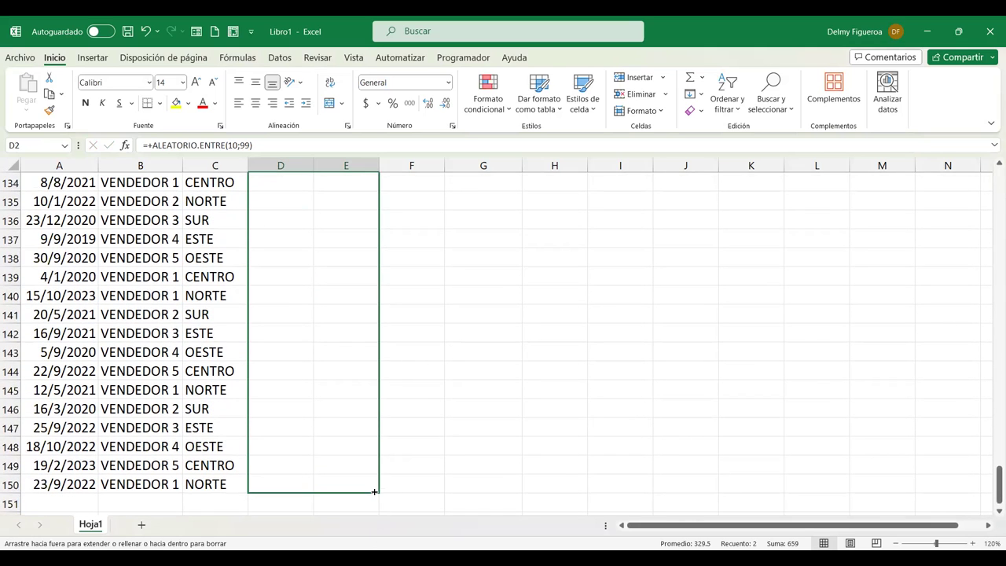
{"action": "left_click_drag", "start_coordinate": [375, 508], "coordinate": [376, 493]}
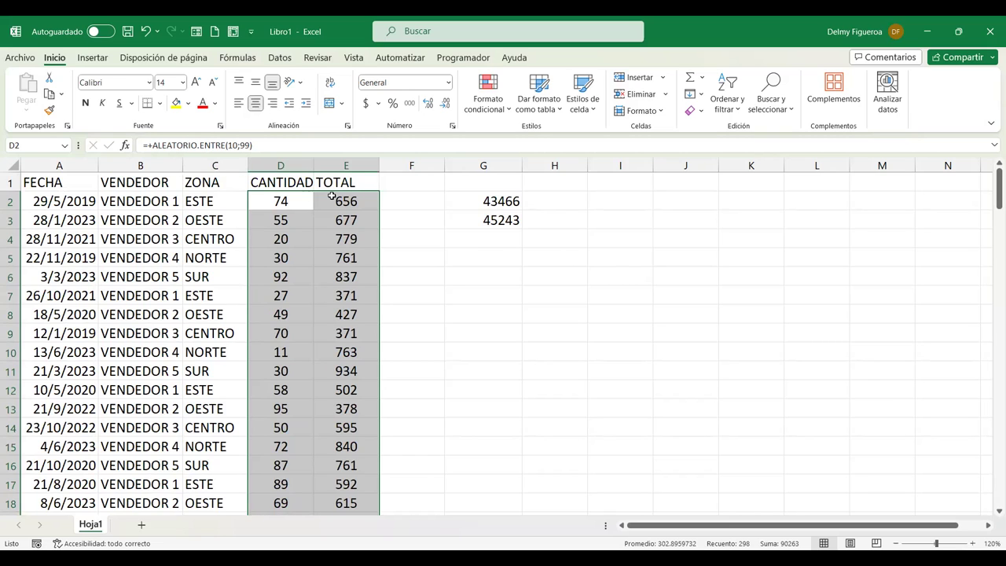
Step: Copy columns D:E and paste them back over themselves as Valores
{"action": "key", "text": "ctrl+c"}
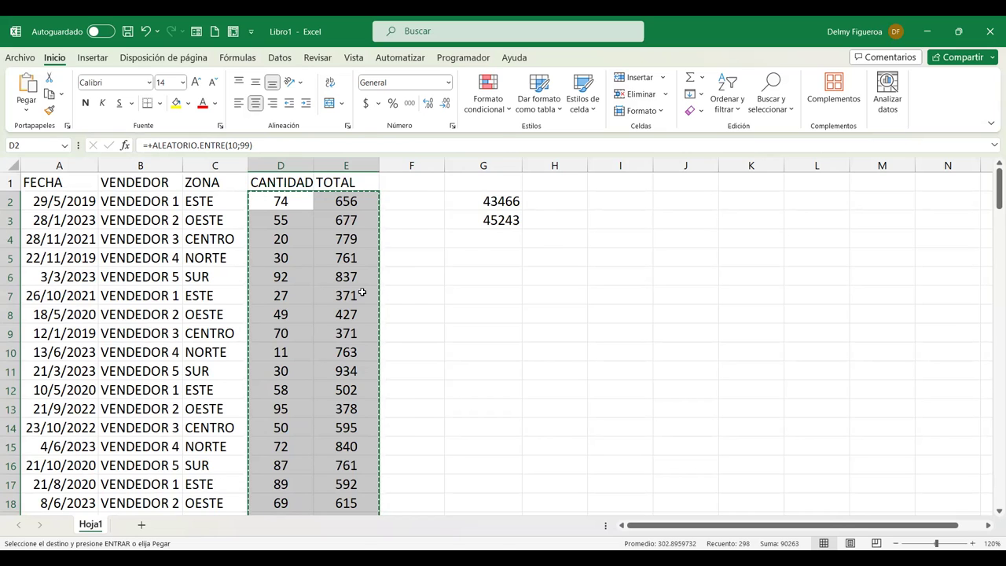
{"action": "right_click", "coordinate": [363, 292]}
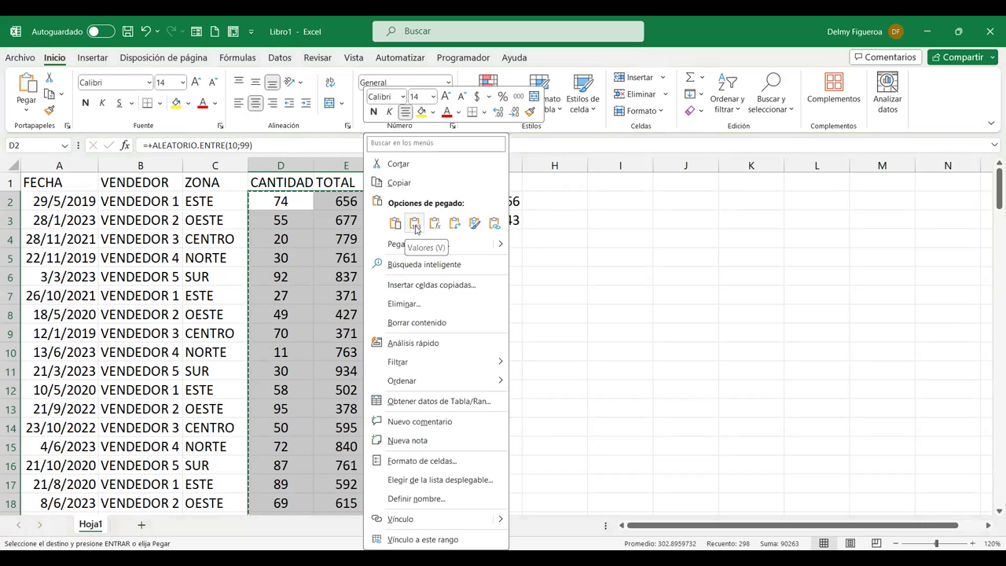
{"action": "left_click", "coordinate": [416, 226]}
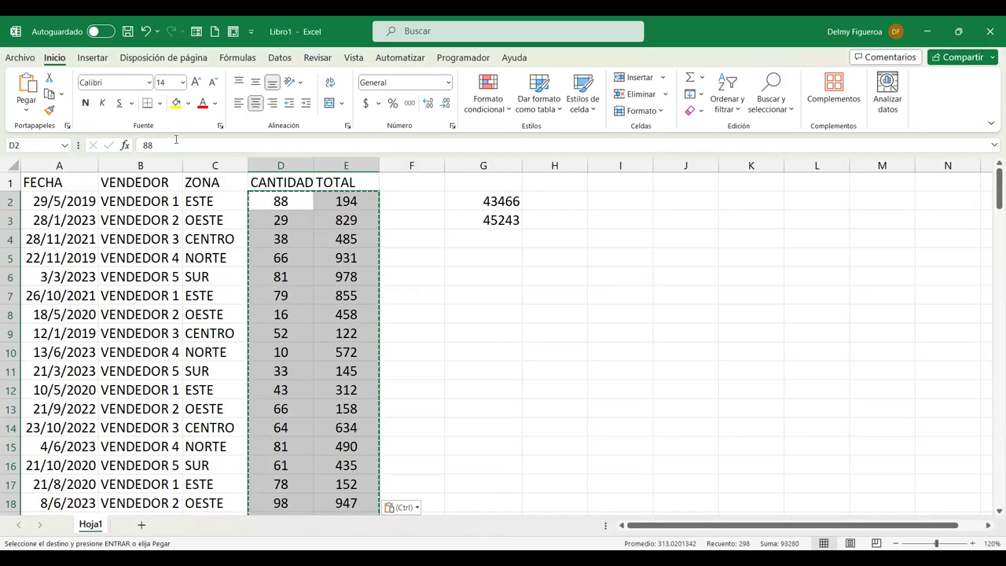
{"action": "left_click_drag", "start_coordinate": [491, 201], "coordinate": [532, 241]}
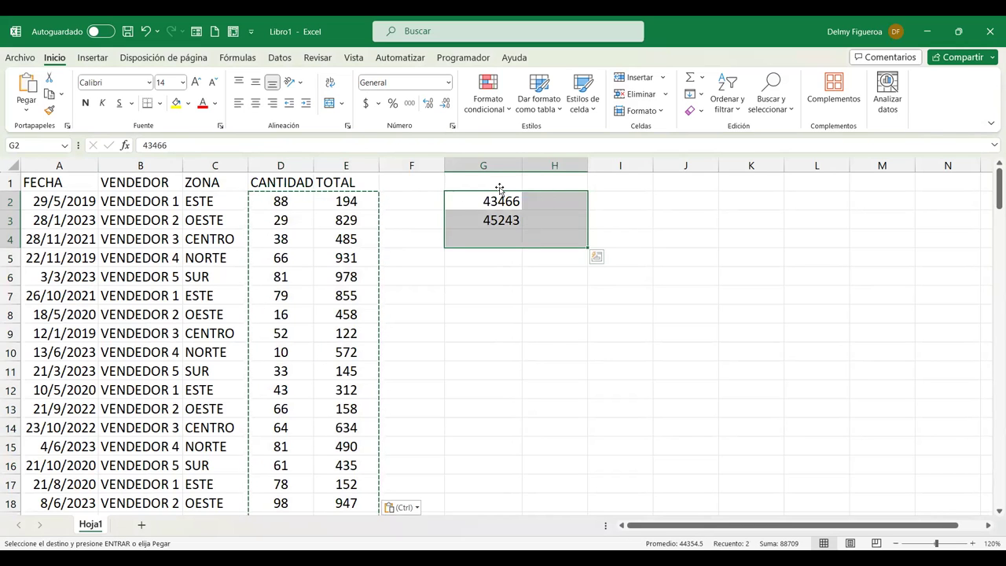
{"action": "key", "text": "Escape"}
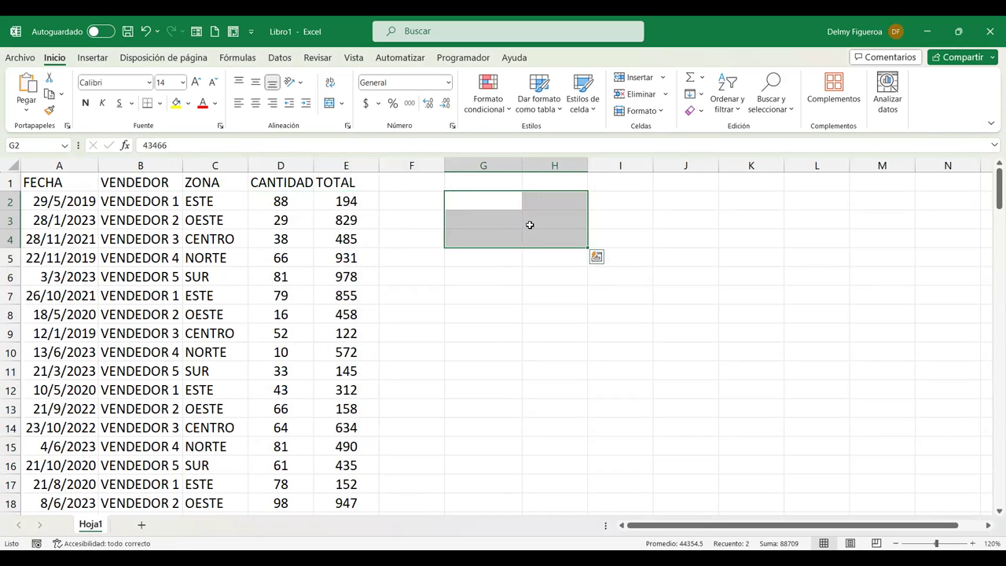
{"action": "key", "text": "Delete"}
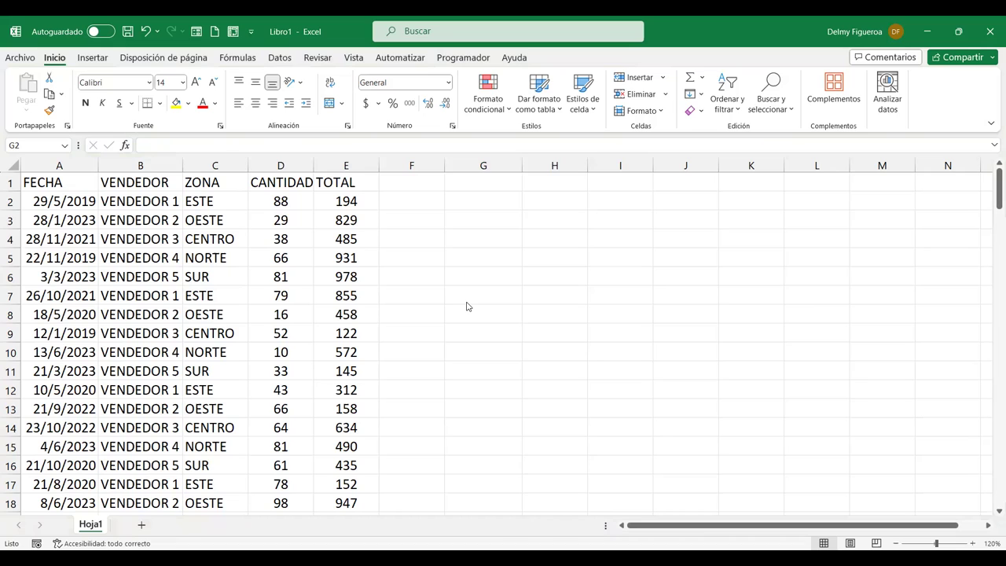
{"action": "key", "text": "shift+Right"}
{"action": "key", "text": "shift+Down"}
{"action": "key", "text": "shift+Down"}
{"action": "left_click", "coordinate": [142, 183]}
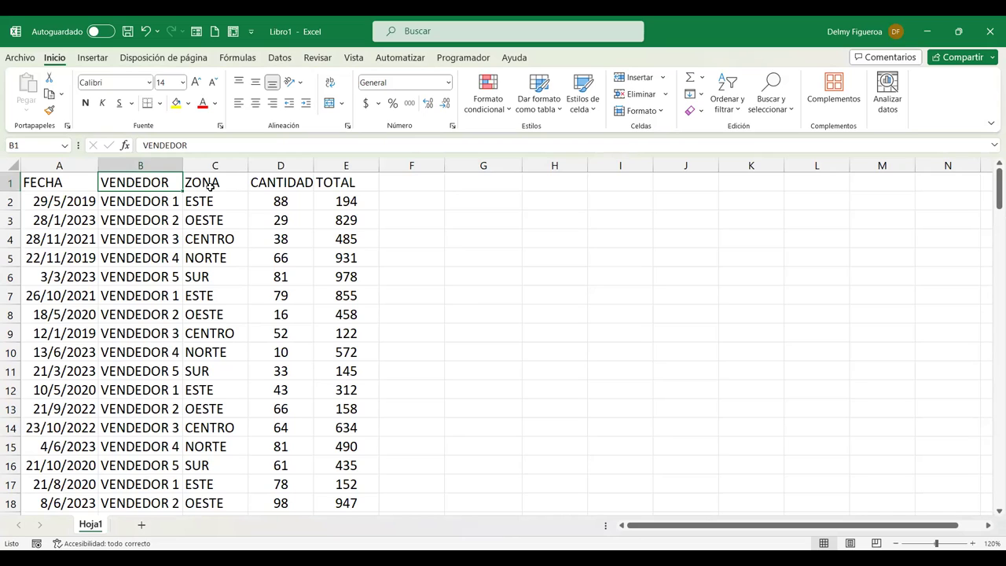
Step: Turn on Filtro from Ordenar y filtrar for the FECHA–TOTAL headers
{"action": "left_click", "coordinate": [359, 205]}
{"action": "left_click", "coordinate": [739, 112]}
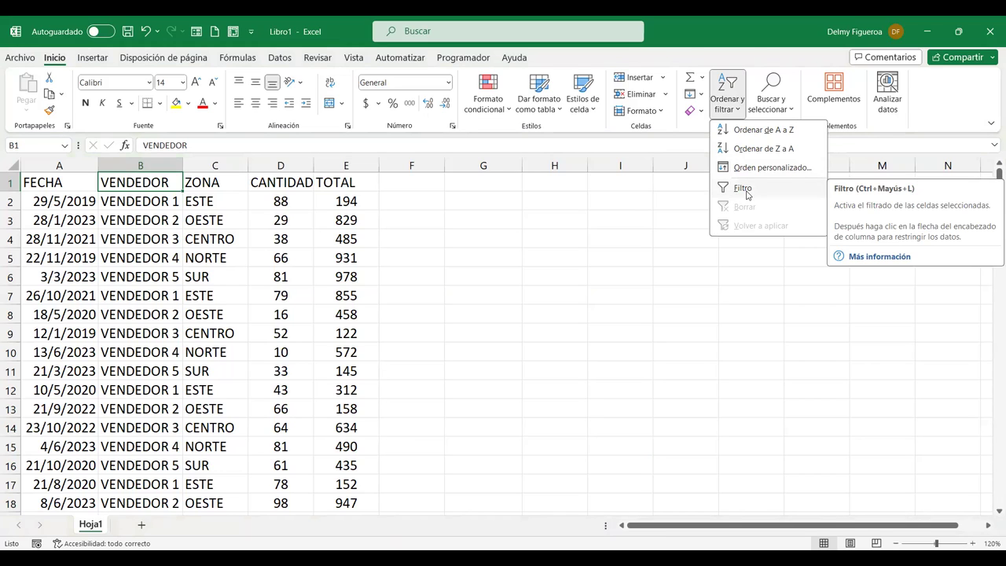
{"action": "left_click", "coordinate": [746, 191]}
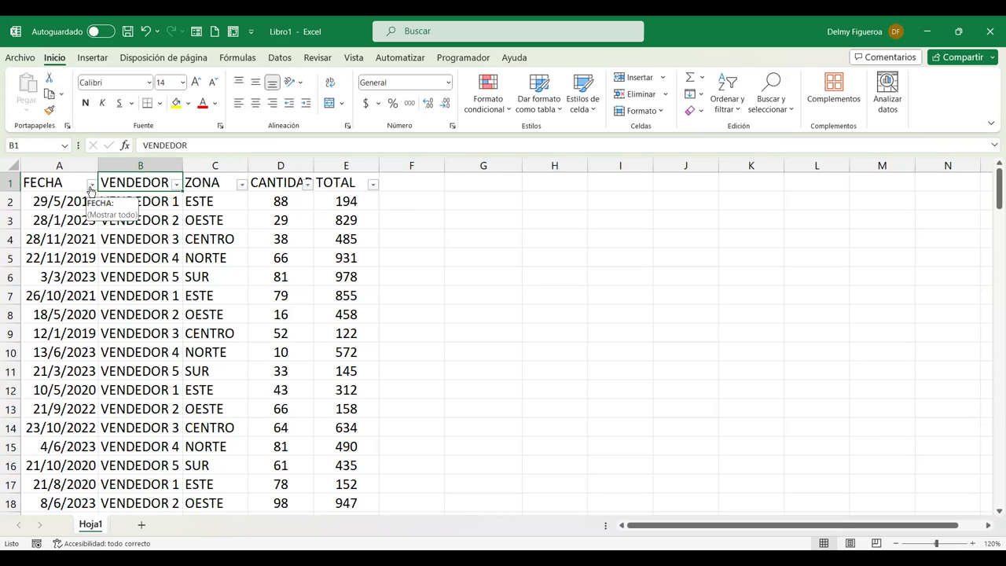
Step: Filter the FECHA column to the year 2019 only, showing 27 of 149 records
{"action": "left_click", "coordinate": [91, 186]}
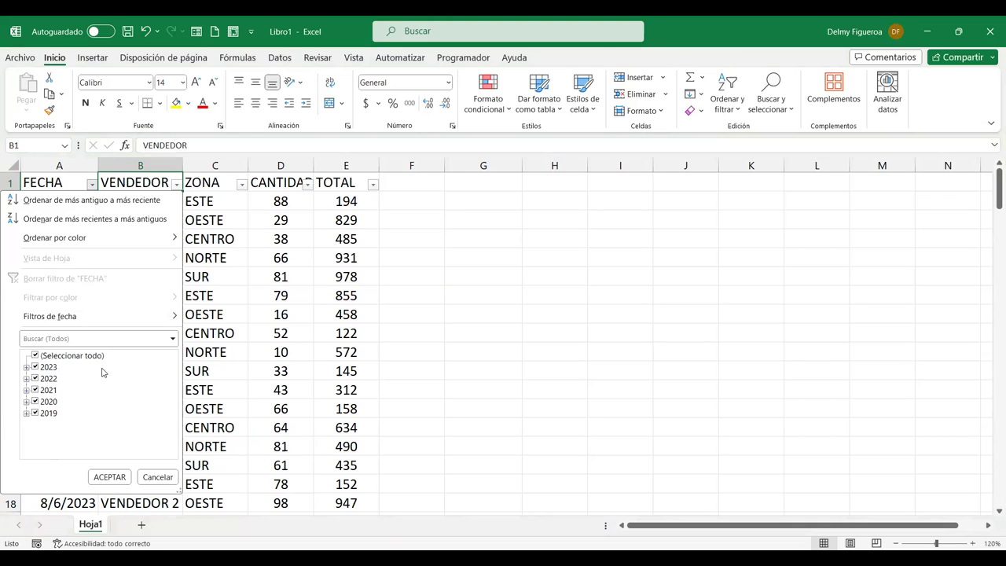
{"action": "left_click", "coordinate": [35, 356]}
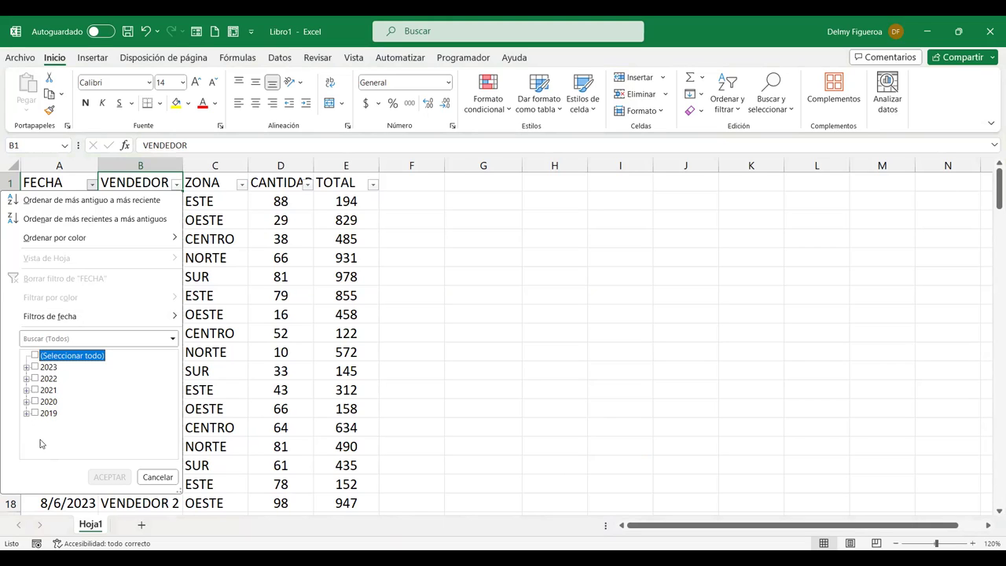
{"action": "left_click", "coordinate": [34, 413]}
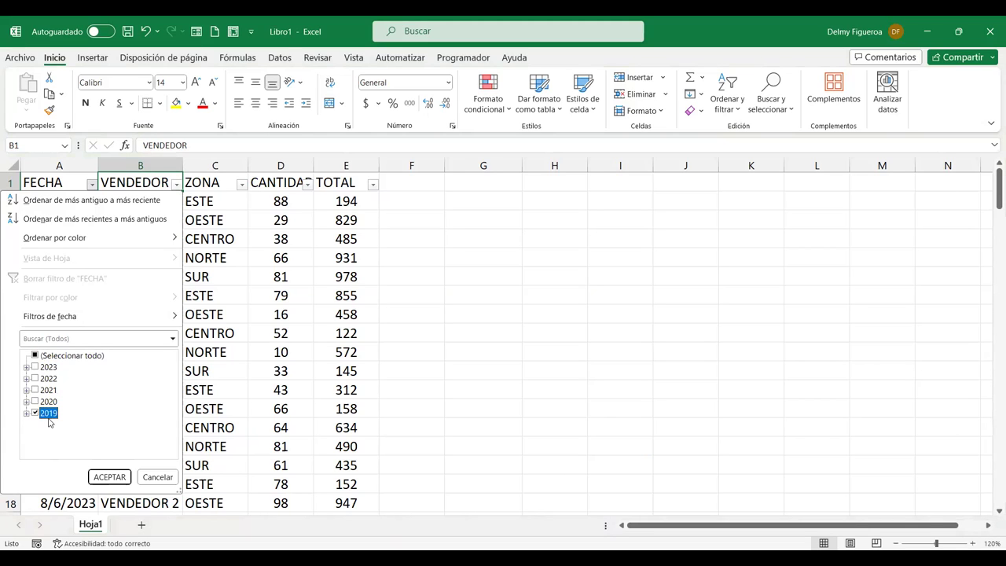
{"action": "left_click", "coordinate": [109, 477]}
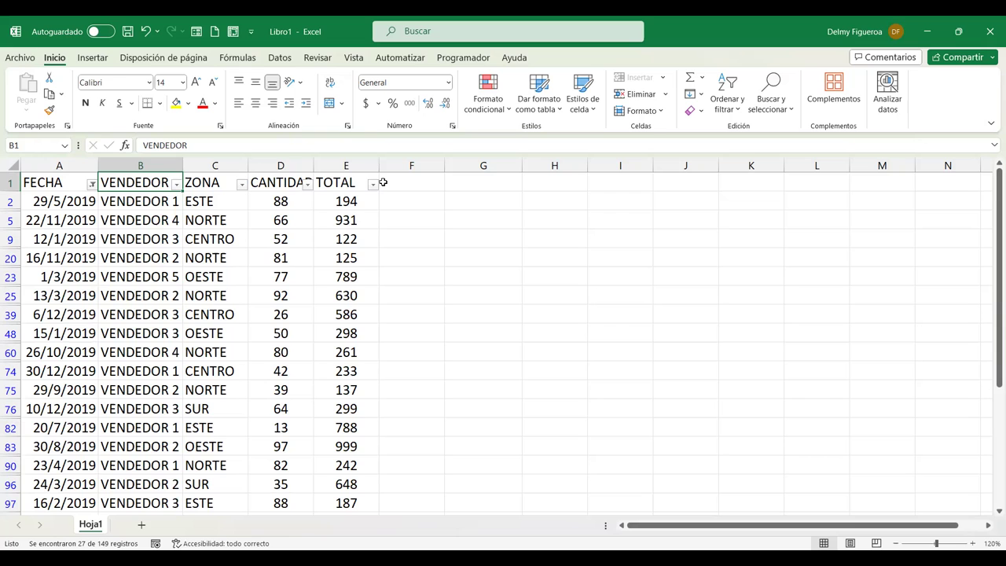
{"action": "scroll", "coordinate": [164, 333], "scroll_direction": "down", "scroll_amount": 1}
{"action": "scroll", "coordinate": [164, 333], "scroll_direction": "up", "scroll_amount": 1}
Step: Filter the VENDEDOR column to VENDEDOR 1 only, leaving six 2019 records
{"action": "left_click", "coordinate": [177, 186]}
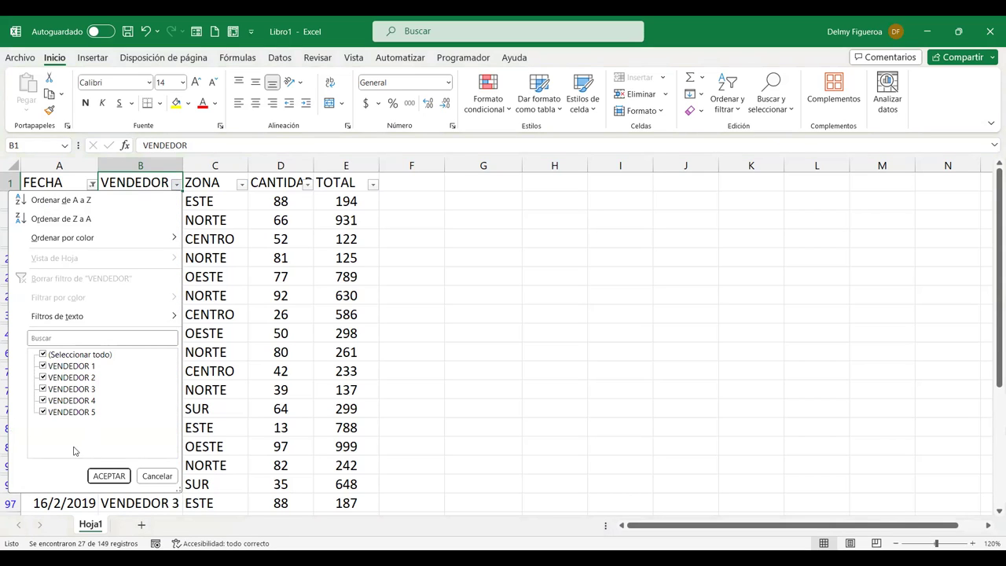
{"action": "left_click", "coordinate": [43, 356]}
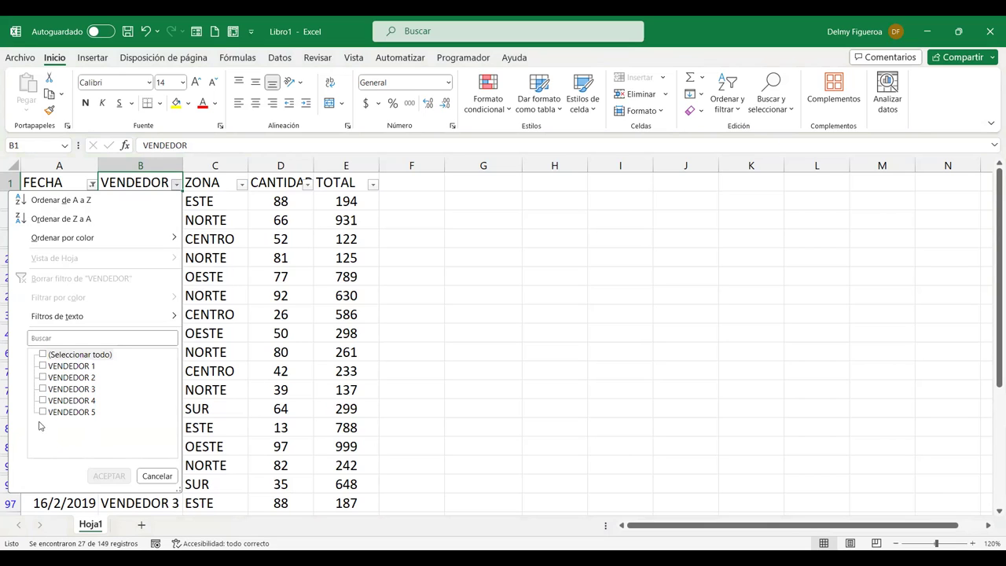
{"action": "left_click", "coordinate": [43, 367]}
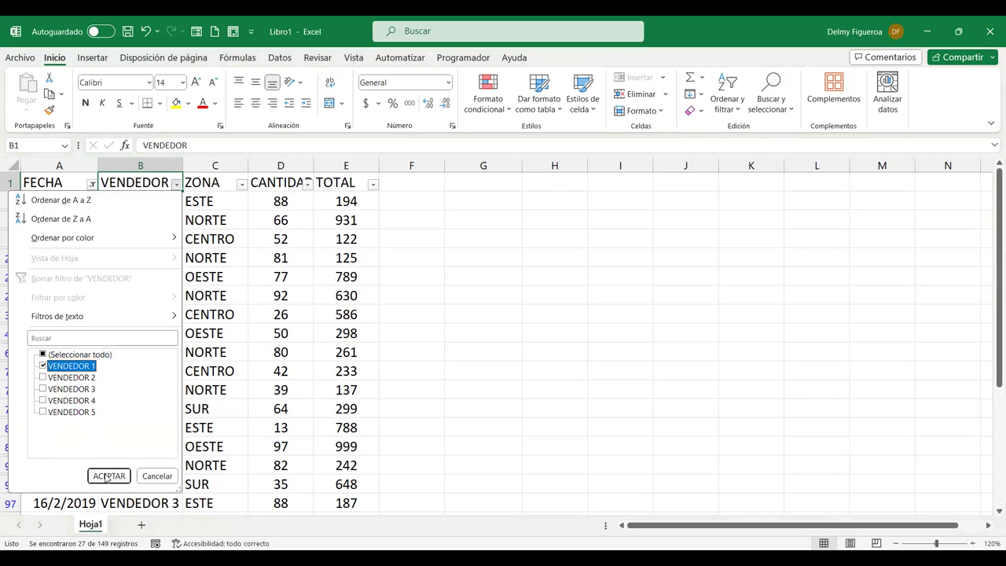
{"action": "left_click", "coordinate": [108, 477]}
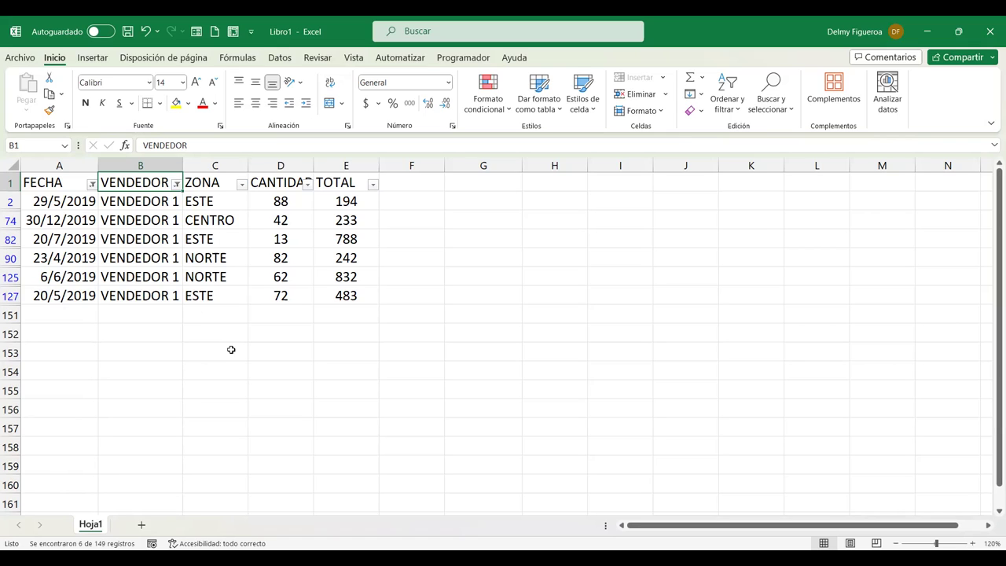
{"action": "left_click", "coordinate": [210, 199]}
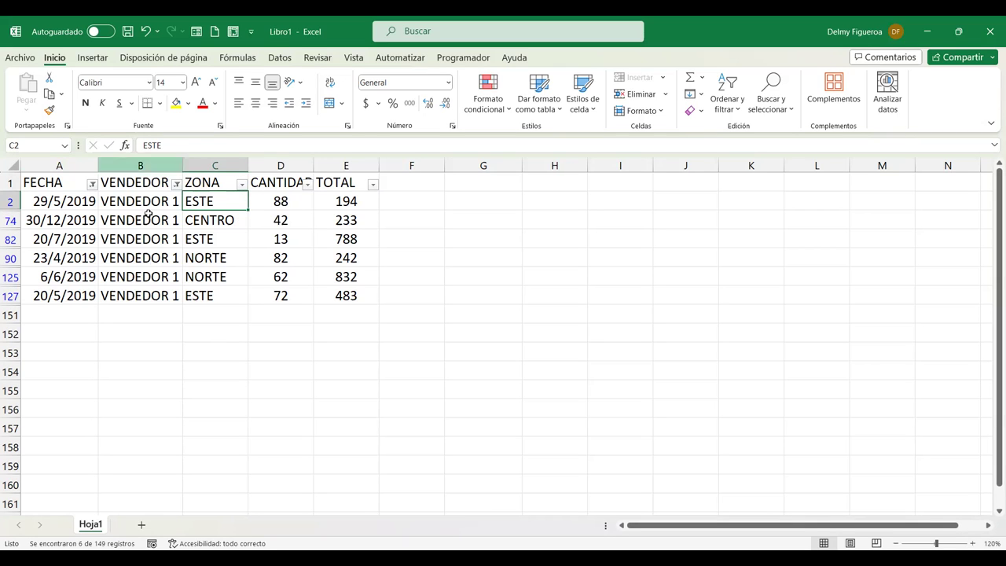
Step: Filter the ZONA column to ESTE only, leaving 3 of 149 records
{"action": "left_click", "coordinate": [243, 190]}
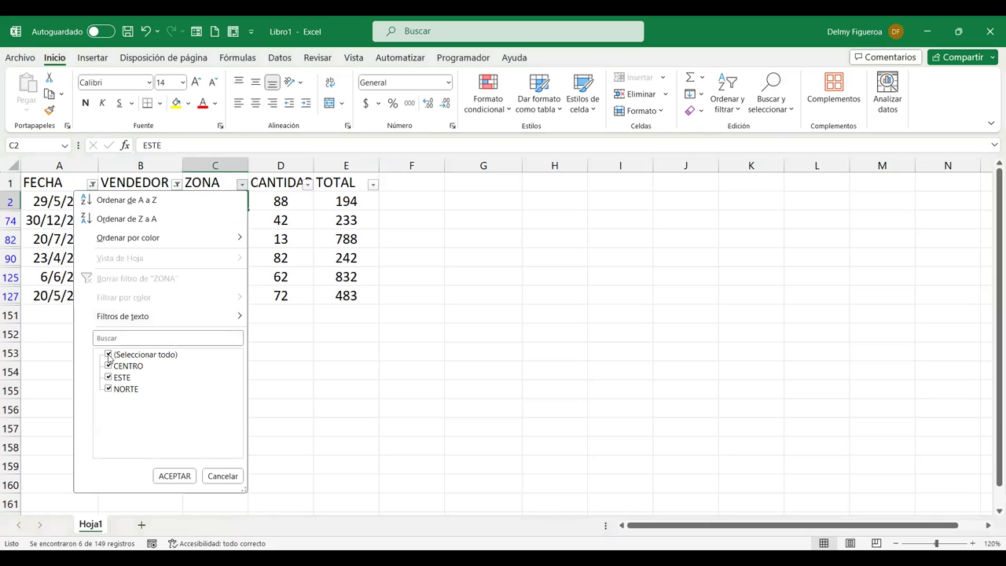
{"action": "left_click", "coordinate": [108, 355]}
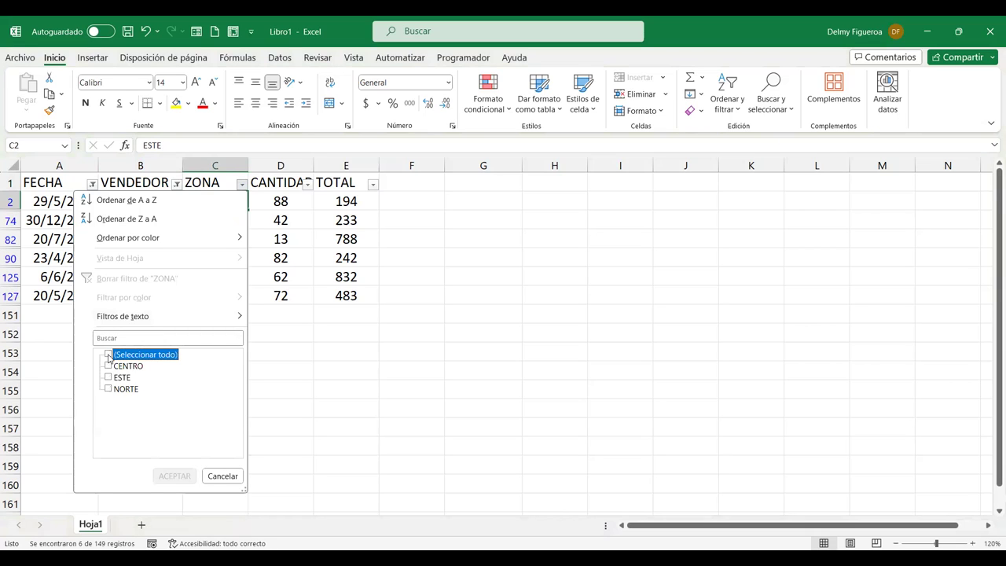
{"action": "left_click", "coordinate": [108, 378]}
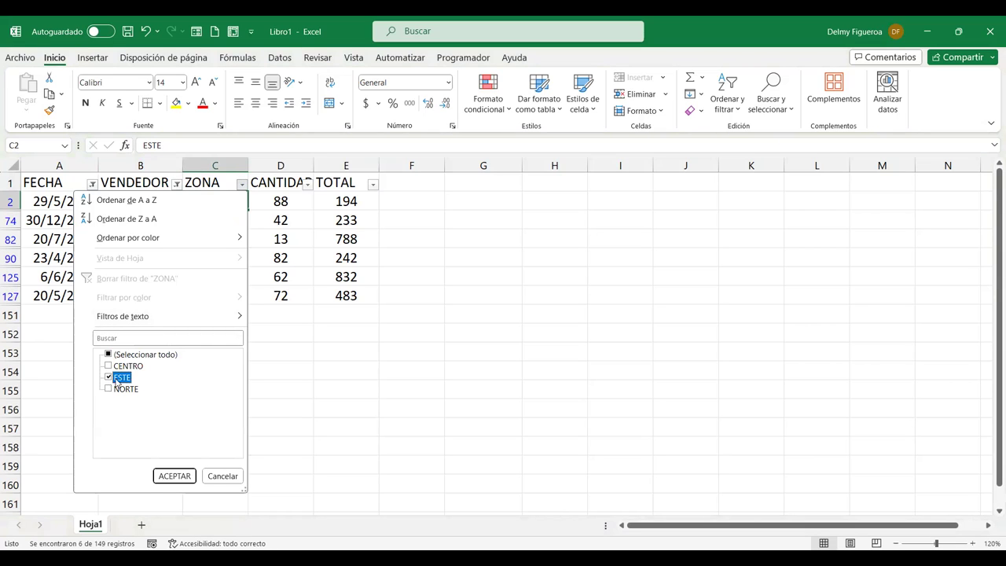
{"action": "left_click", "coordinate": [179, 474]}
{"action": "left_click", "coordinate": [179, 474]}
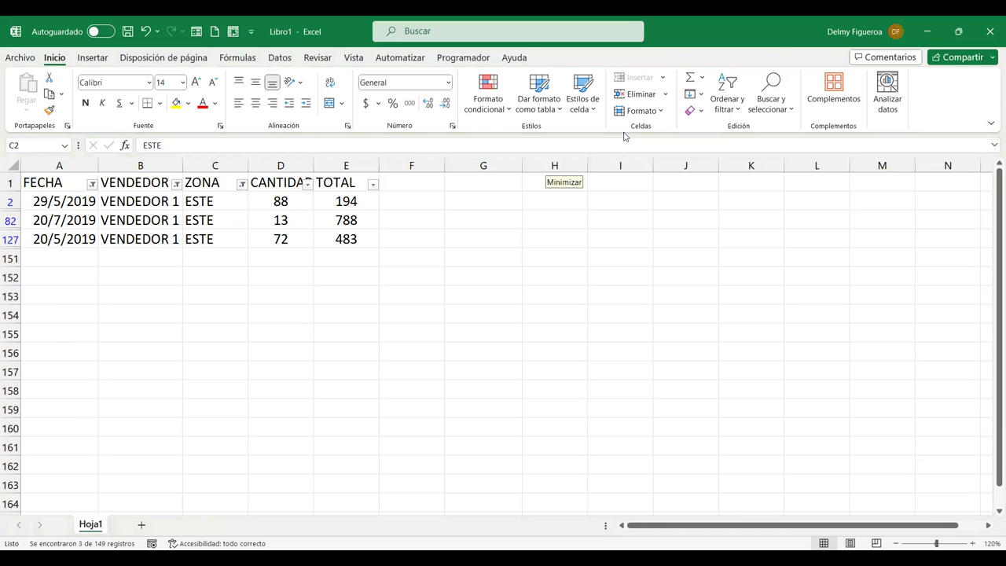
Step: Enter =+ALEATORIO.ENTRE(10;90) in empty cell H82
{"action": "left_click", "coordinate": [540, 217]}
{"action": "type", "text": "+"}
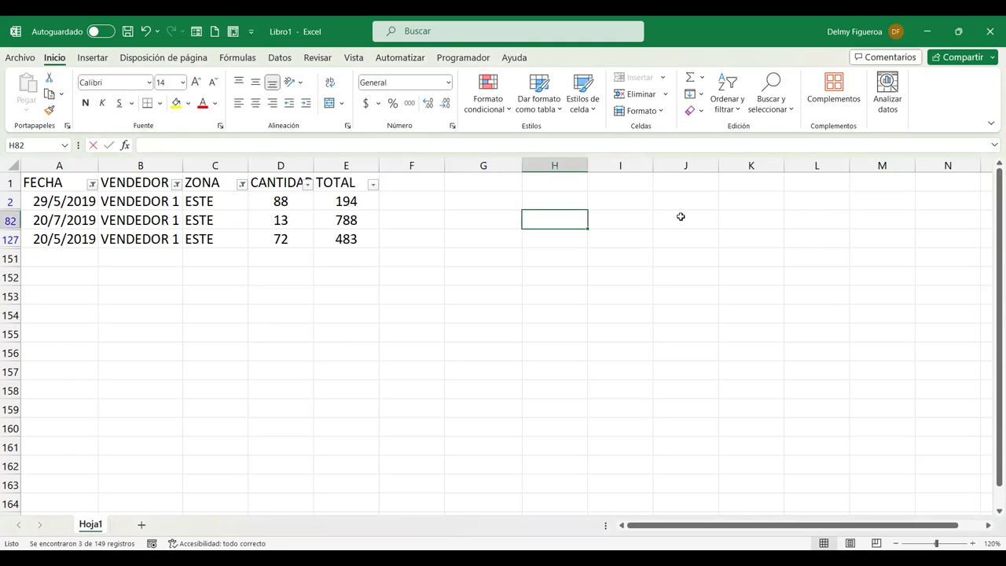
{"action": "type", "text": "ALEA"}
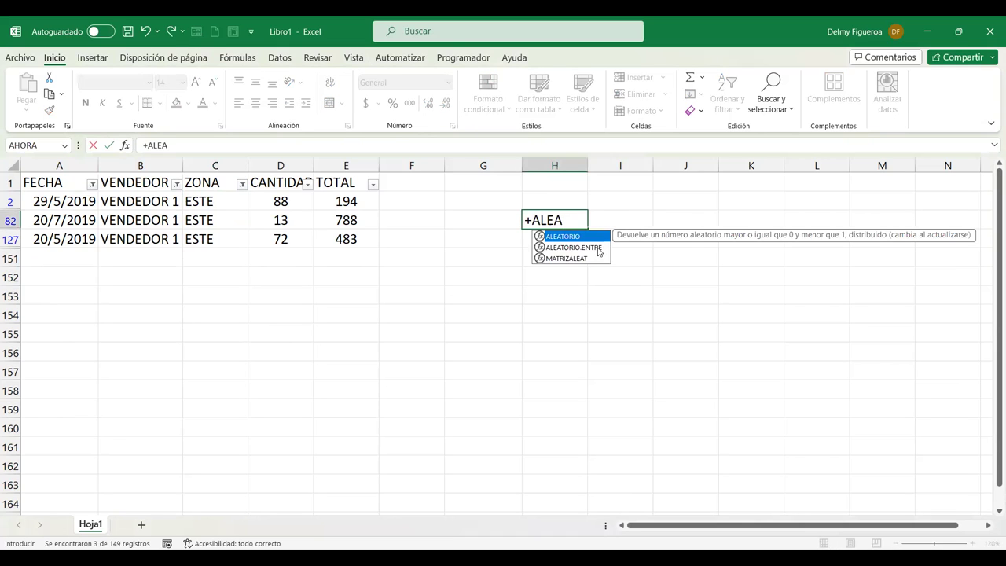
{"action": "double_click", "coordinate": [599, 248]}
{"action": "type", "text": "10;90"}
{"action": "key", "text": "ctrl+Return"}
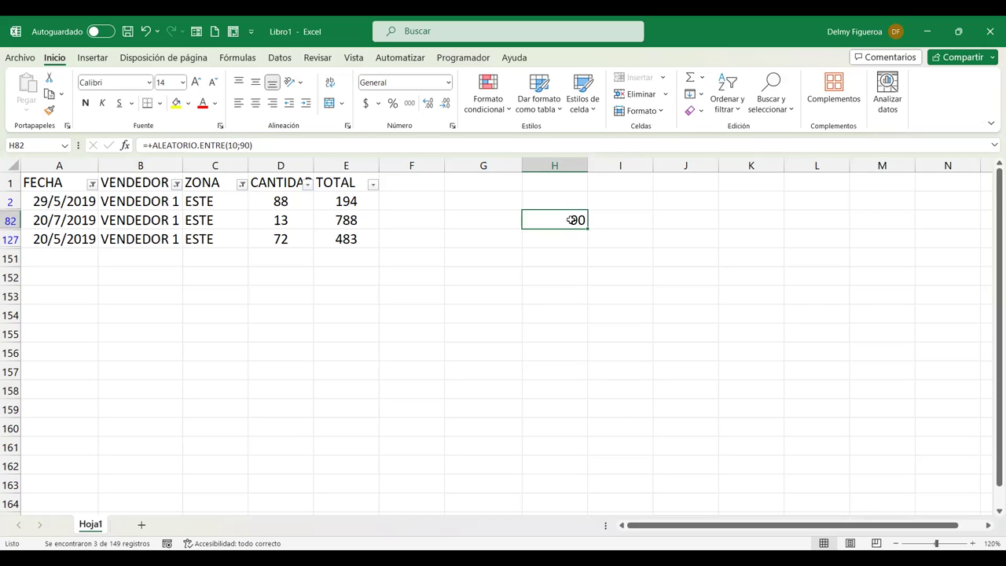
Step: Copy H82 with Copiar and show its Opciones de pegado
{"action": "right_click", "coordinate": [572, 221]}
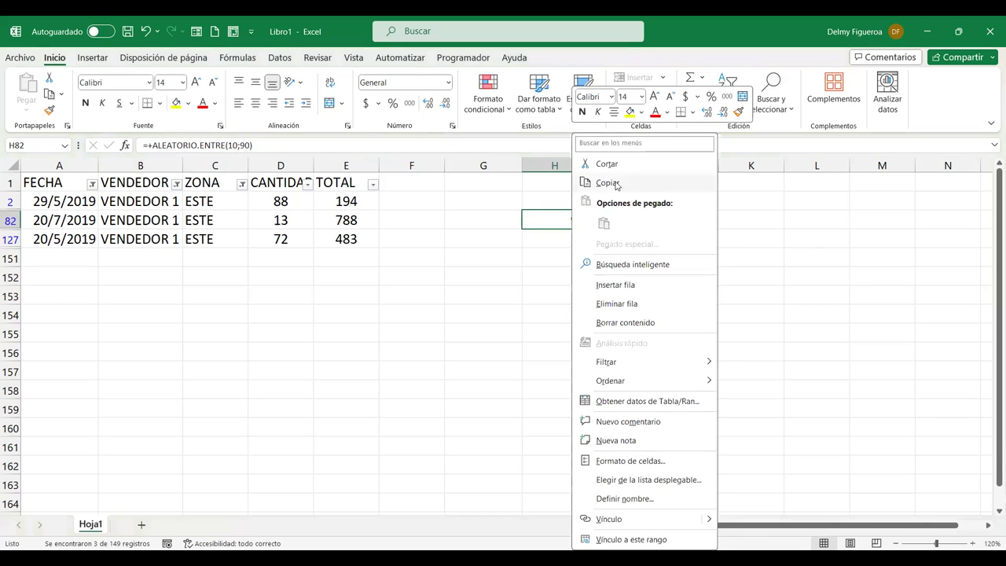
{"action": "left_click", "coordinate": [607, 183]}
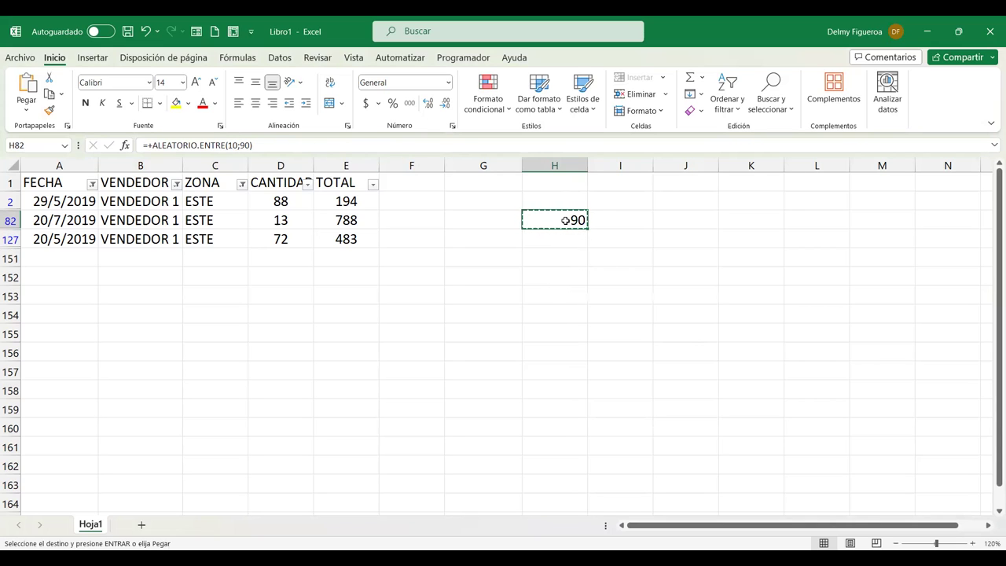
{"action": "right_click", "coordinate": [565, 220]}
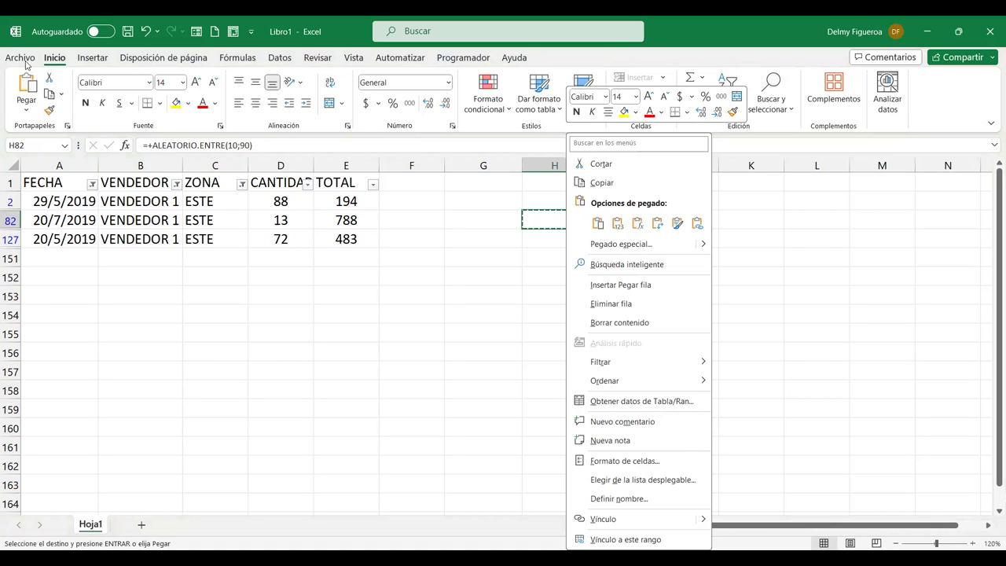
Step: Paste H82 back as Valores so it holds the fixed number 70
{"action": "left_click", "coordinate": [26, 111]}
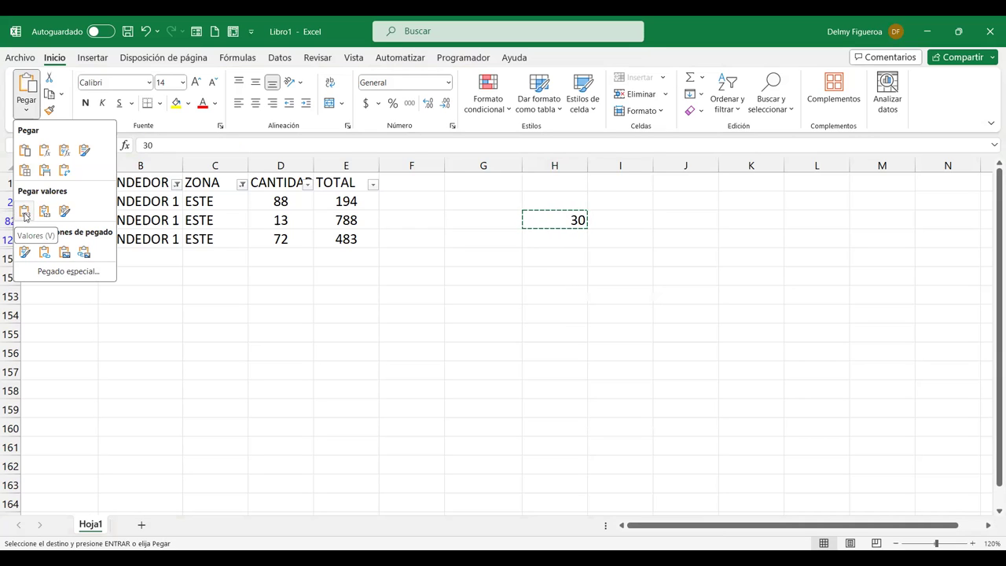
{"action": "left_click", "coordinate": [25, 212]}
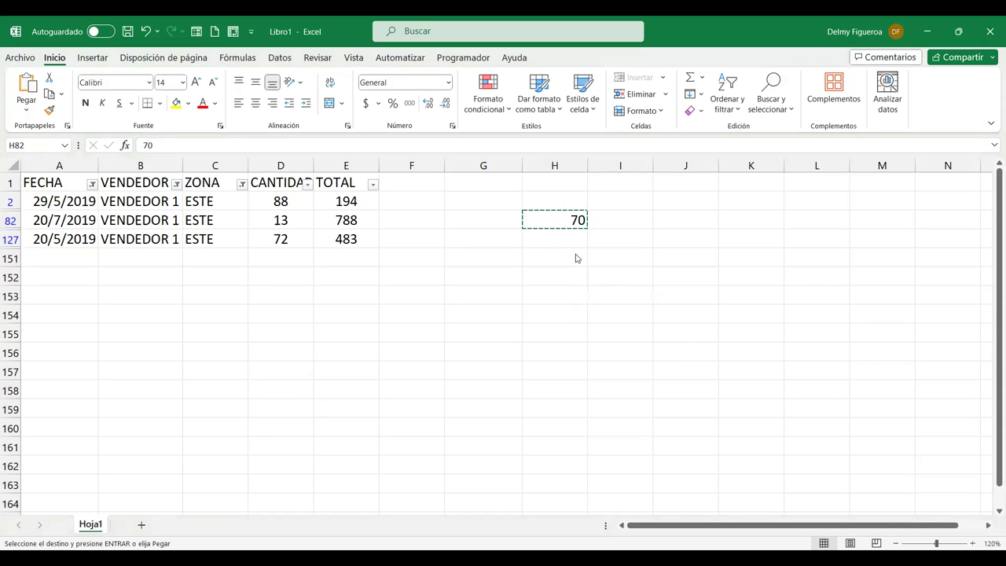
{"action": "left_click", "coordinate": [562, 220]}
{"action": "key", "text": "ctrl+v"}
{"action": "key", "text": "Delete"}
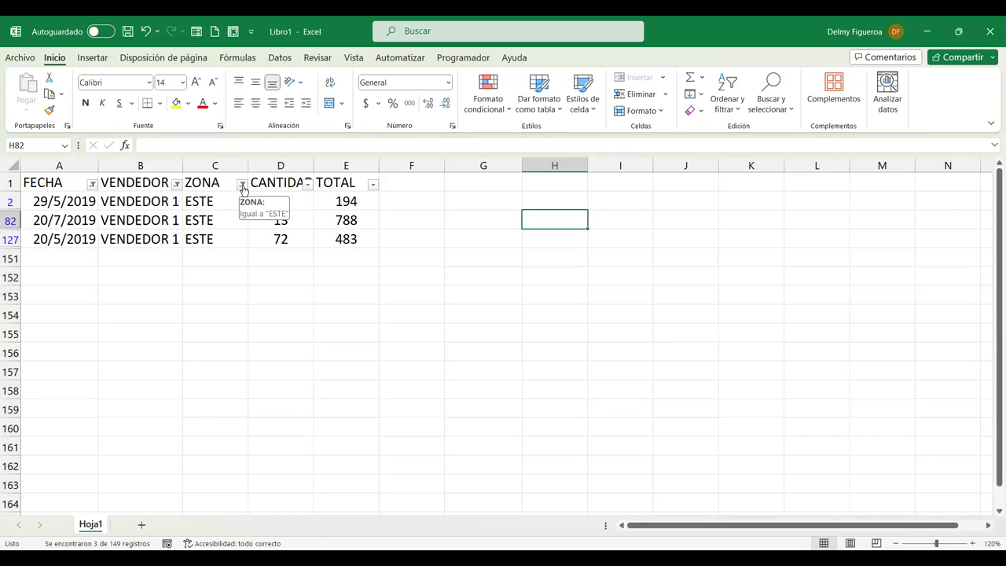
Step: Clear the ZONA, VENDEDOR and FECHA filters so all 149 sales records show again
{"action": "left_click", "coordinate": [243, 185]}
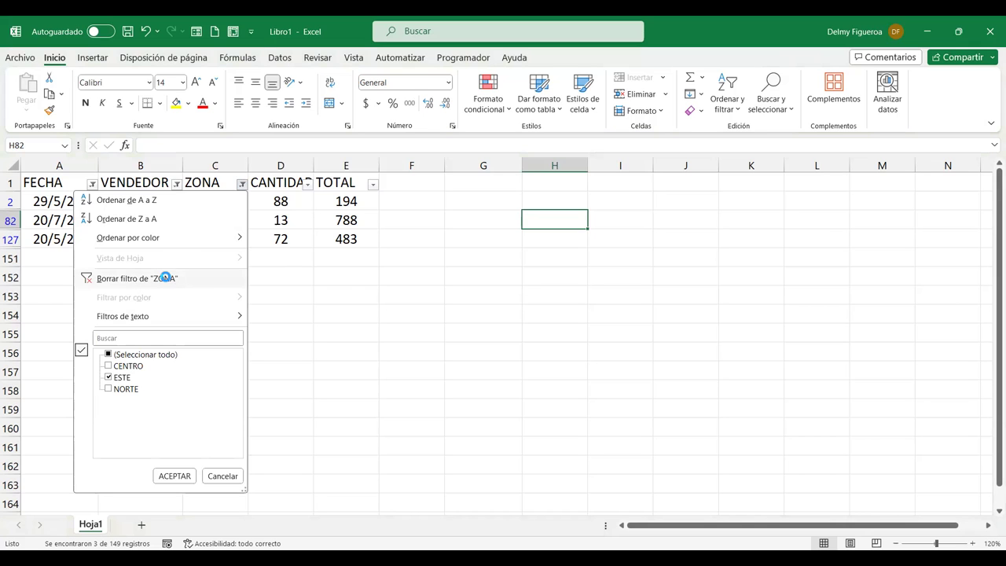
{"action": "left_click", "coordinate": [167, 278]}
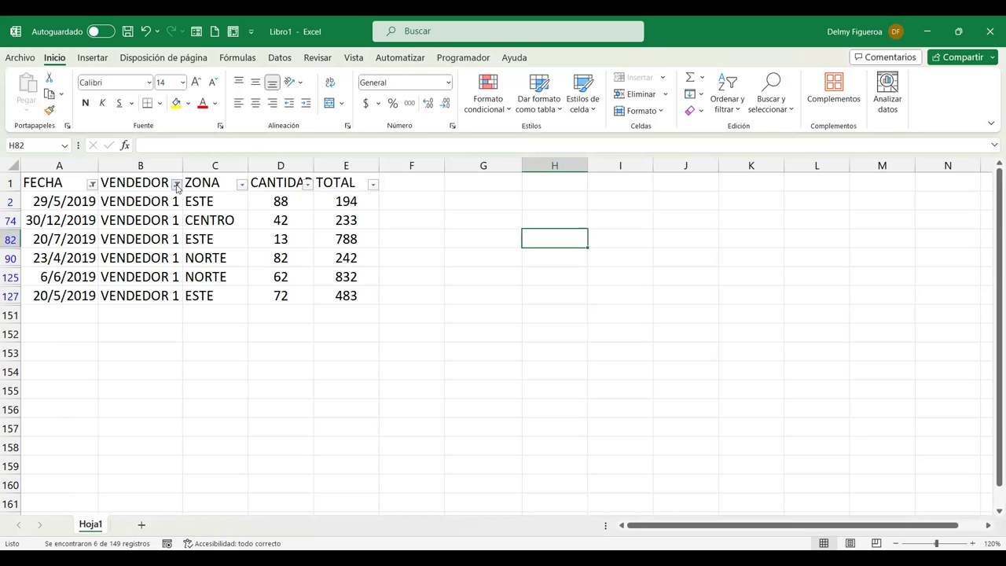
{"action": "left_click", "coordinate": [177, 185]}
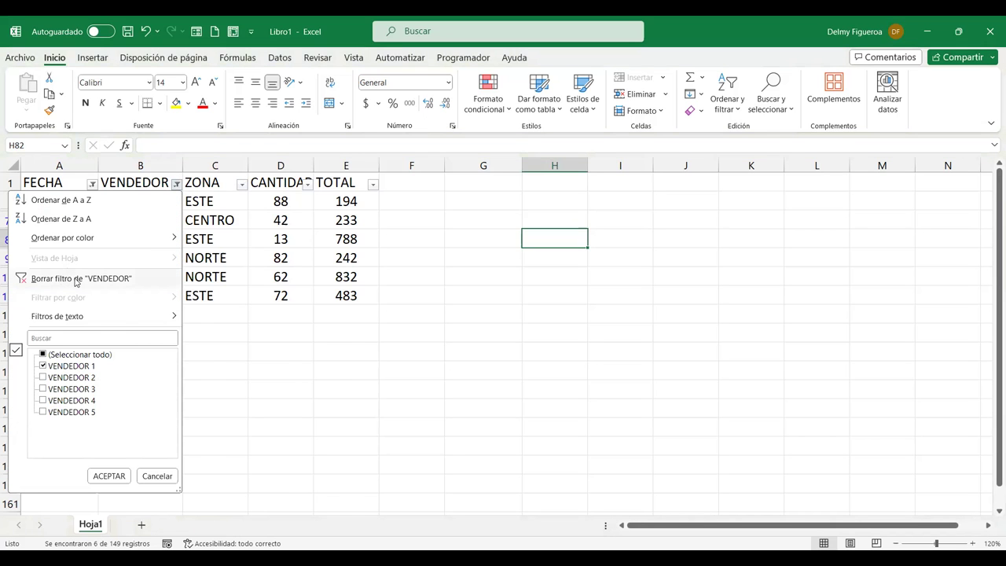
{"action": "left_click", "coordinate": [76, 280]}
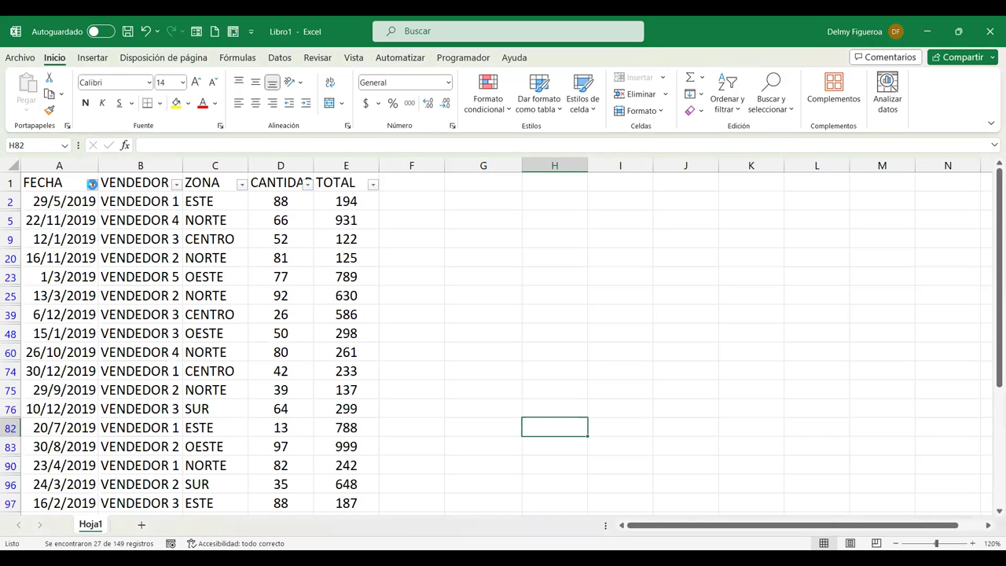
{"action": "left_click", "coordinate": [92, 183]}
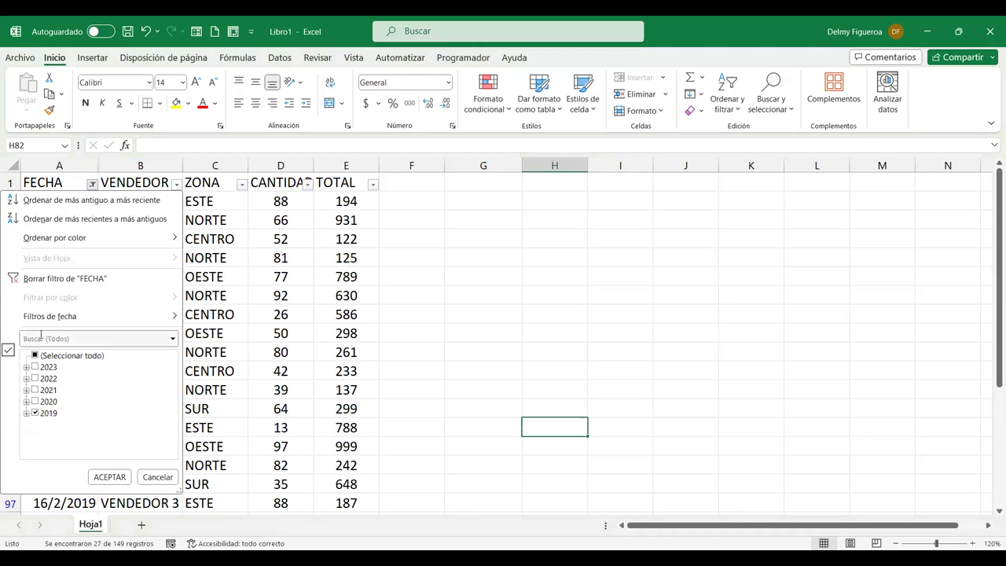
{"action": "left_click", "coordinate": [118, 281]}
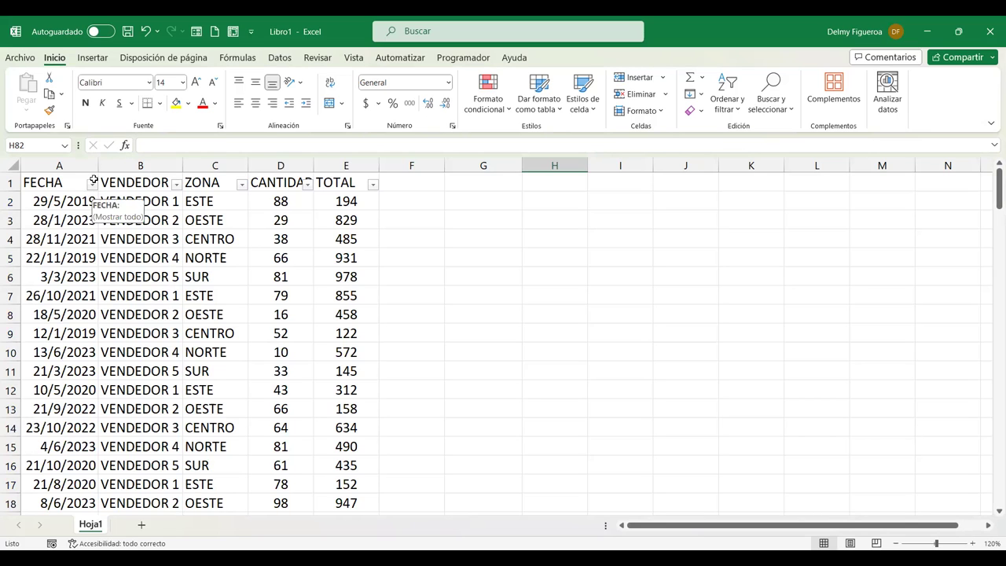
{"action": "left_click", "coordinate": [92, 186]}
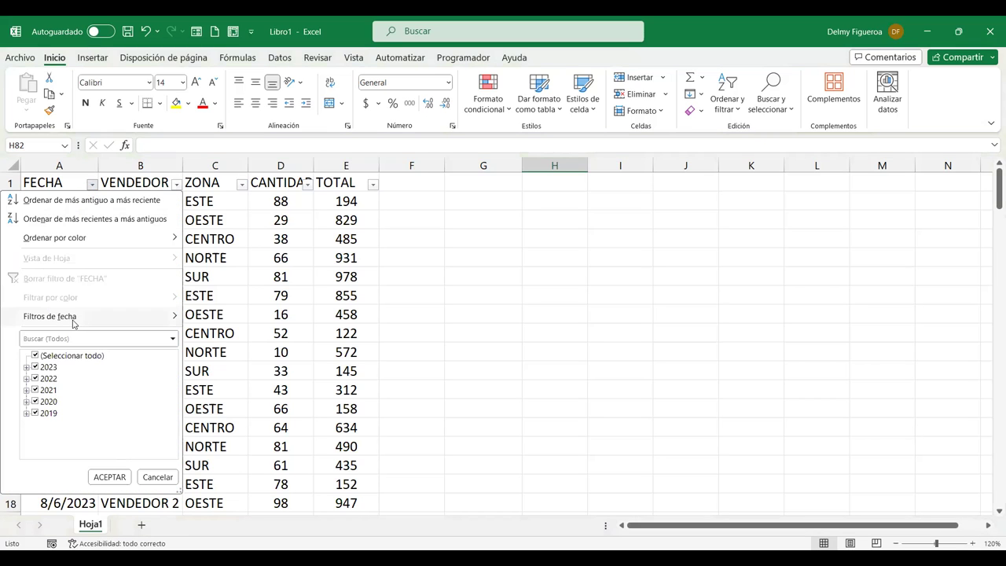
{"action": "mouse_move", "coordinate": [73, 323]}
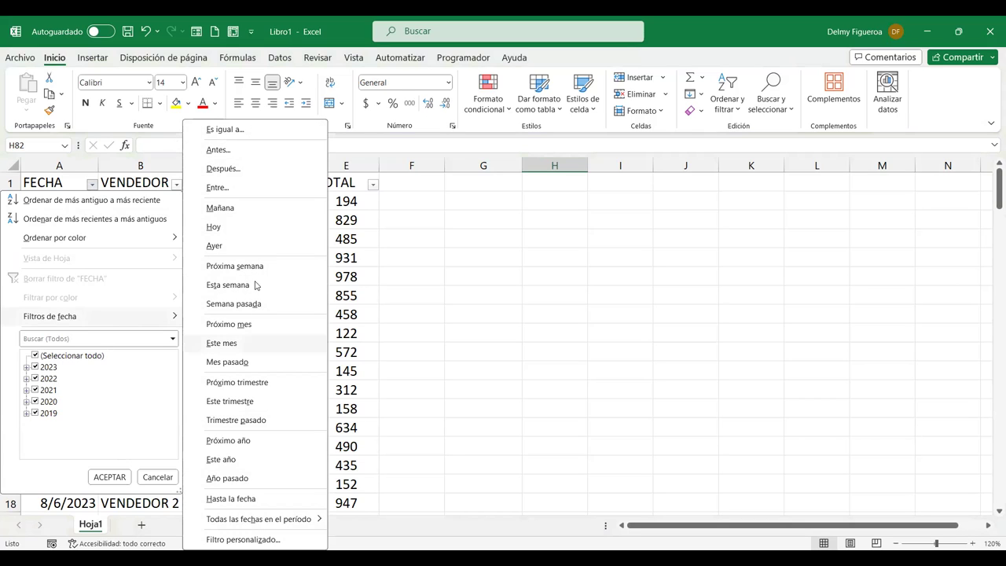
{"action": "left_click", "coordinate": [257, 133]}
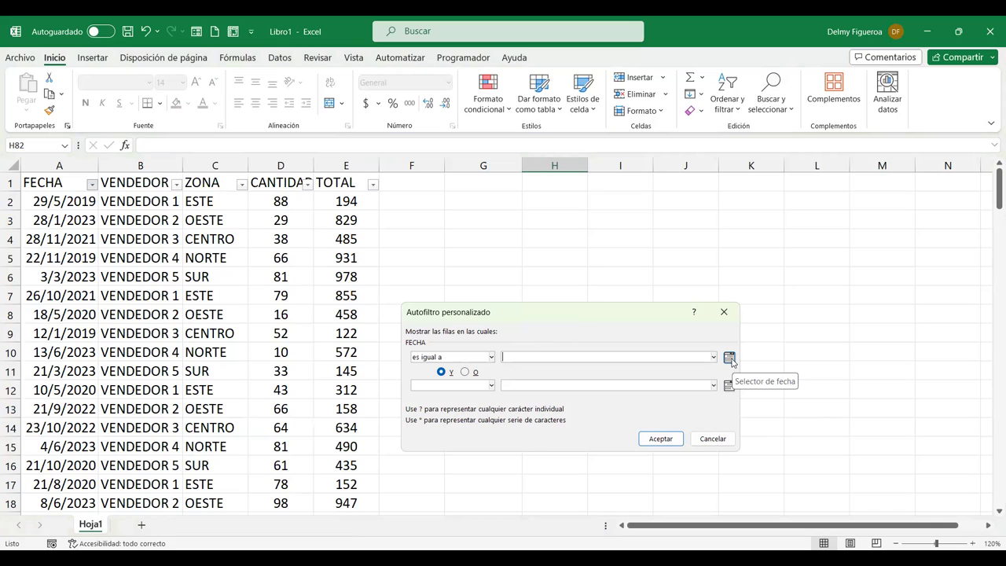
{"action": "left_click", "coordinate": [730, 358]}
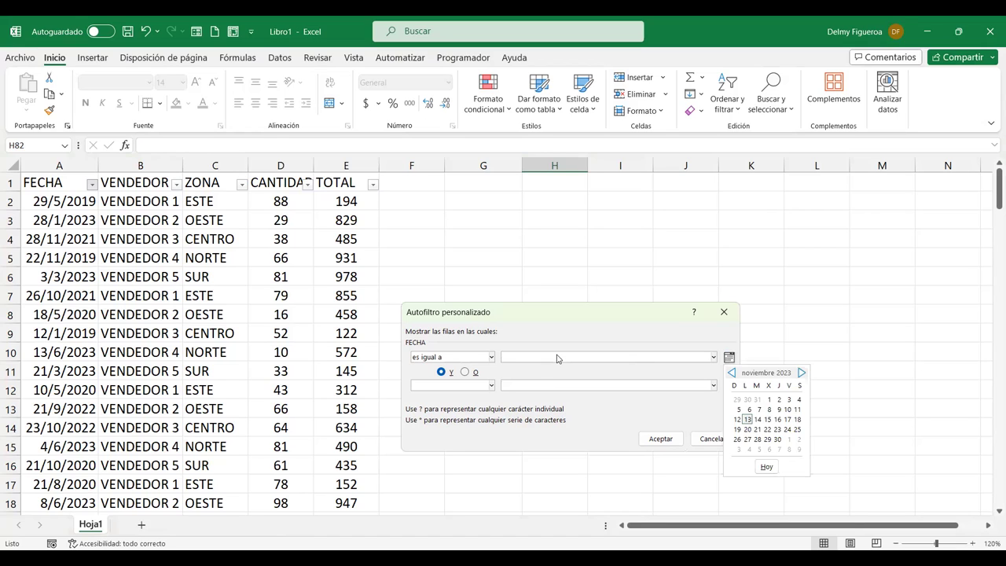
{"action": "left_click", "coordinate": [558, 357]}
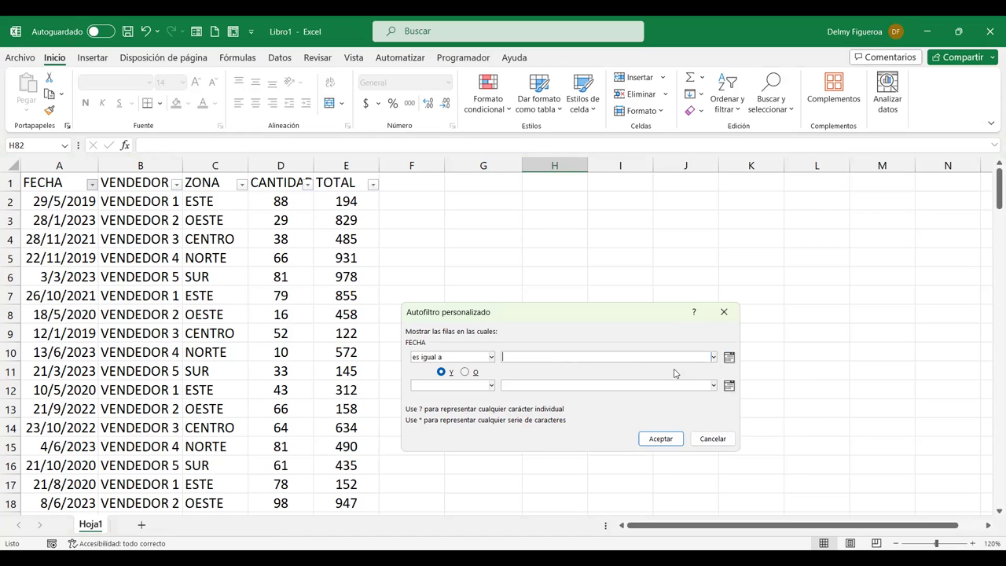
{"action": "type", "text": "28/1/"}
{"action": "type", "text": "2023"}
{"action": "left_click", "coordinate": [663, 441]}
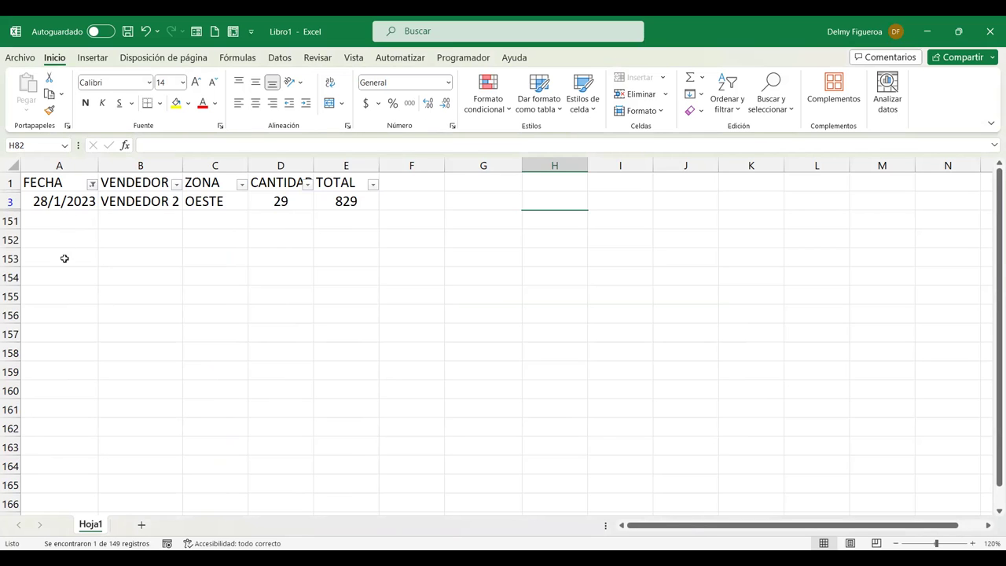
{"action": "left_click", "coordinate": [91, 185]}
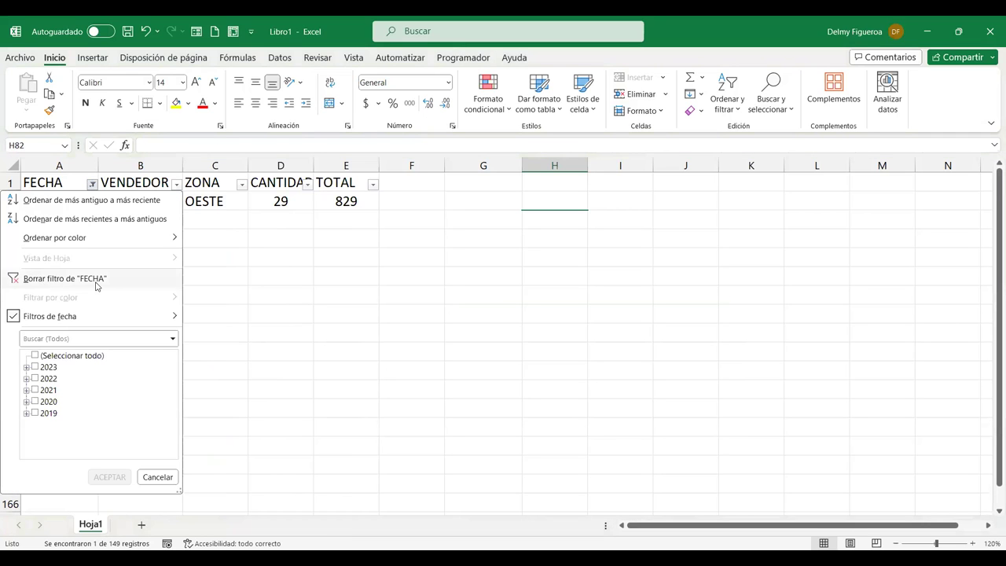
{"action": "left_click", "coordinate": [88, 279]}
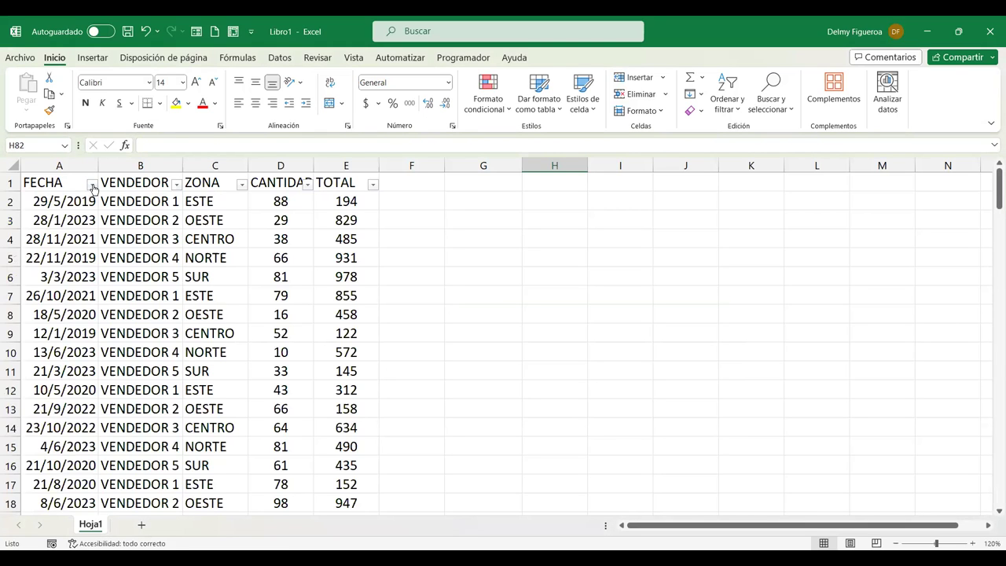
Step: Filter FECHA to dates before 1/1/2023, leaving 122 of 149 records
{"action": "left_click", "coordinate": [93, 184]}
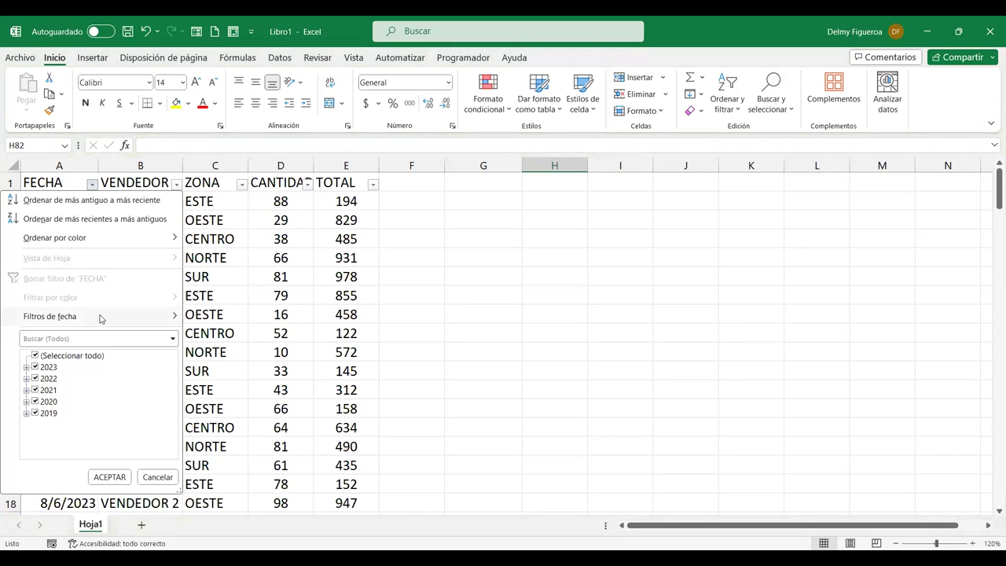
{"action": "mouse_move", "coordinate": [161, 316]}
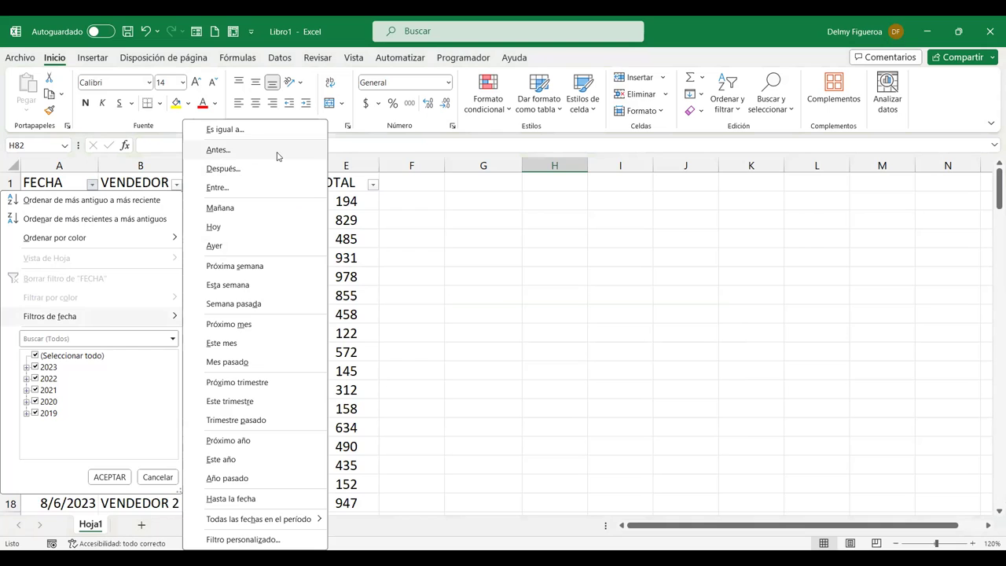
{"action": "left_click", "coordinate": [218, 149]}
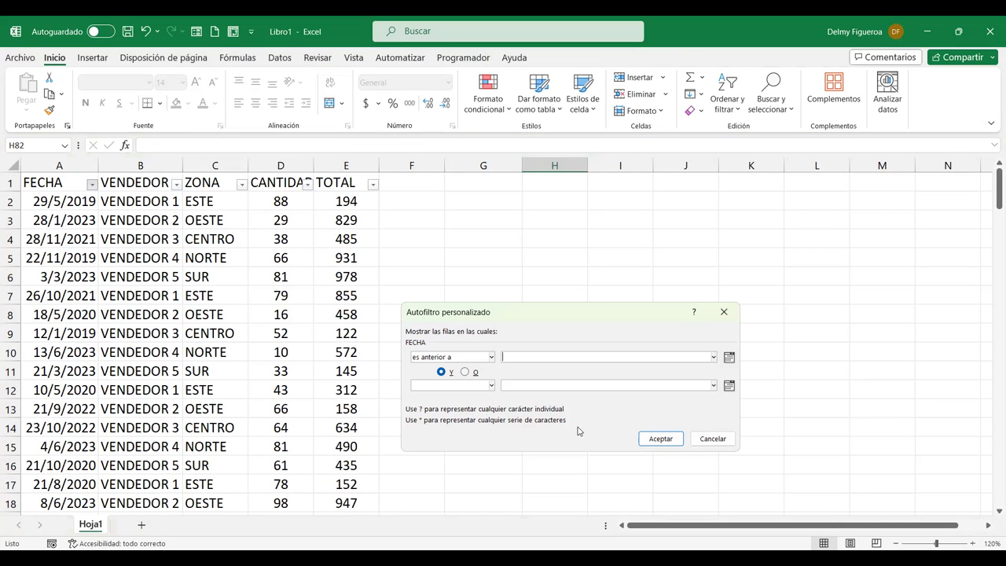
{"action": "type", "text": "1/1/2023"}
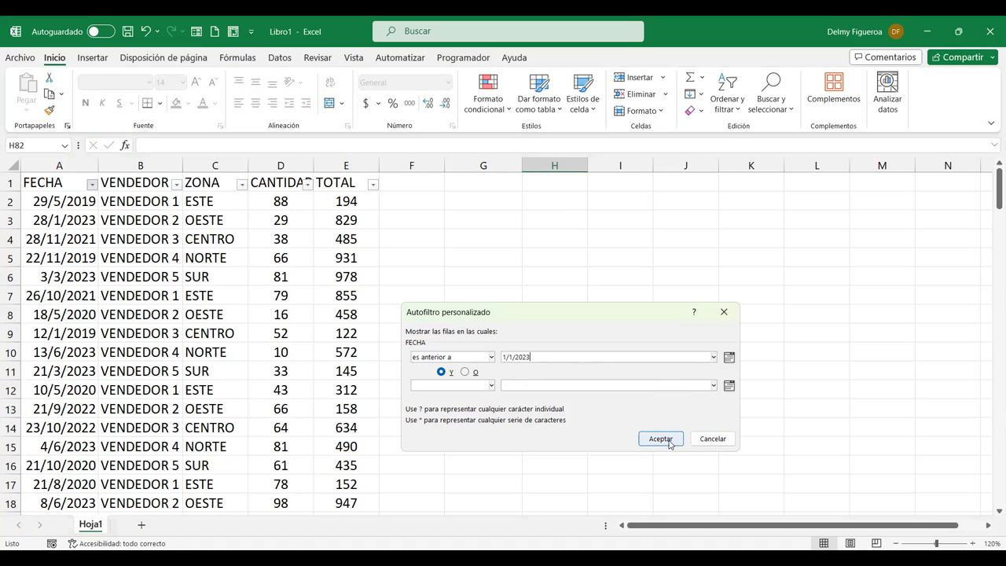
{"action": "left_click", "coordinate": [661, 439]}
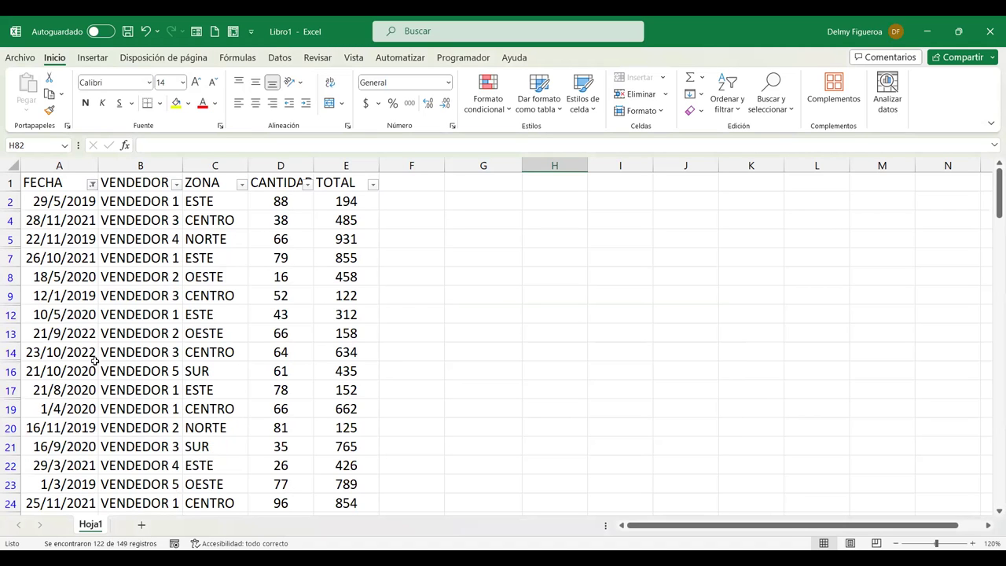
Step: Scroll through the filtered records, then return to the top of the sheet with Ctrl+Home
{"action": "scroll", "coordinate": [93, 360], "scroll_direction": "down", "scroll_amount": 8}
{"action": "scroll", "coordinate": [93, 360], "scroll_direction": "down", "scroll_amount": 4}
{"action": "scroll", "coordinate": [94, 361], "scroll_direction": "down", "scroll_amount": 4}
{"action": "scroll", "coordinate": [94, 360], "scroll_direction": "down", "scroll_amount": 8}
{"action": "scroll", "coordinate": [93, 360], "scroll_direction": "down", "scroll_amount": 5}
{"action": "scroll", "coordinate": [94, 361], "scroll_direction": "down", "scroll_amount": 2}
{"action": "scroll", "coordinate": [94, 360], "scroll_direction": "down", "scroll_amount": 7}
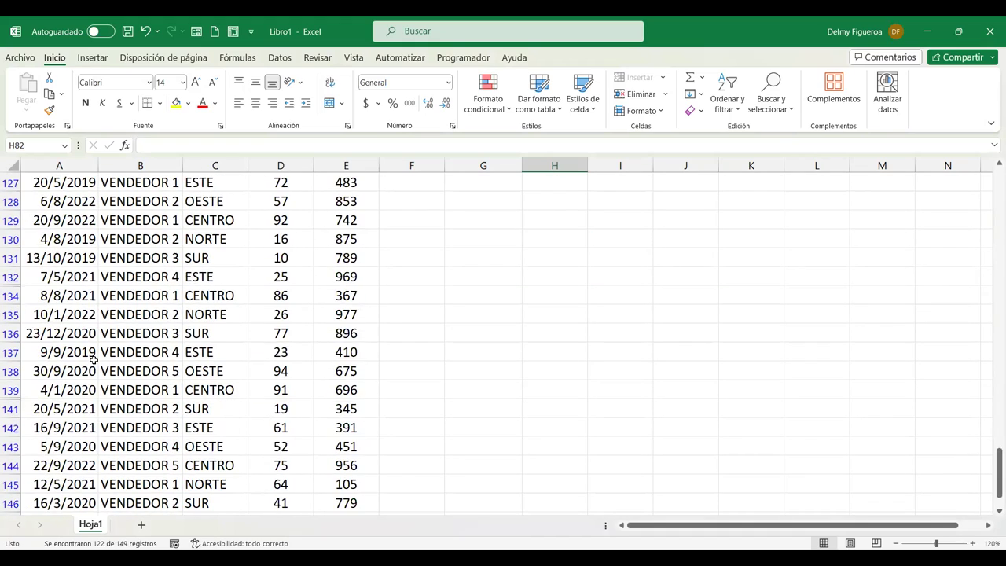
{"action": "scroll", "coordinate": [94, 360], "scroll_direction": "down", "scroll_amount": 8}
{"action": "scroll", "coordinate": [93, 360], "scroll_direction": "up", "scroll_amount": 6}
{"action": "scroll", "coordinate": [94, 360], "scroll_direction": "up", "scroll_amount": 8}
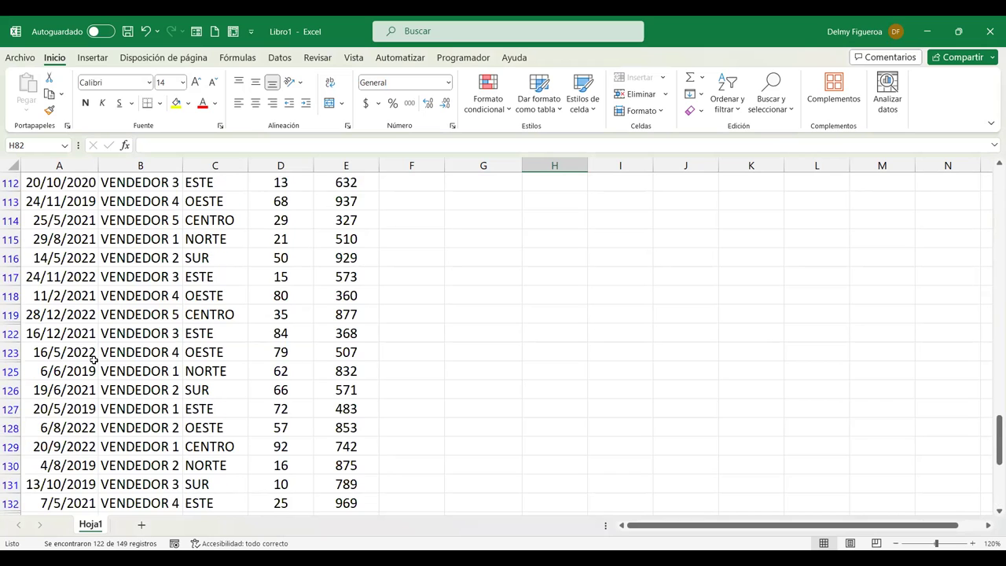
{"action": "key", "text": "ctrl+Home"}
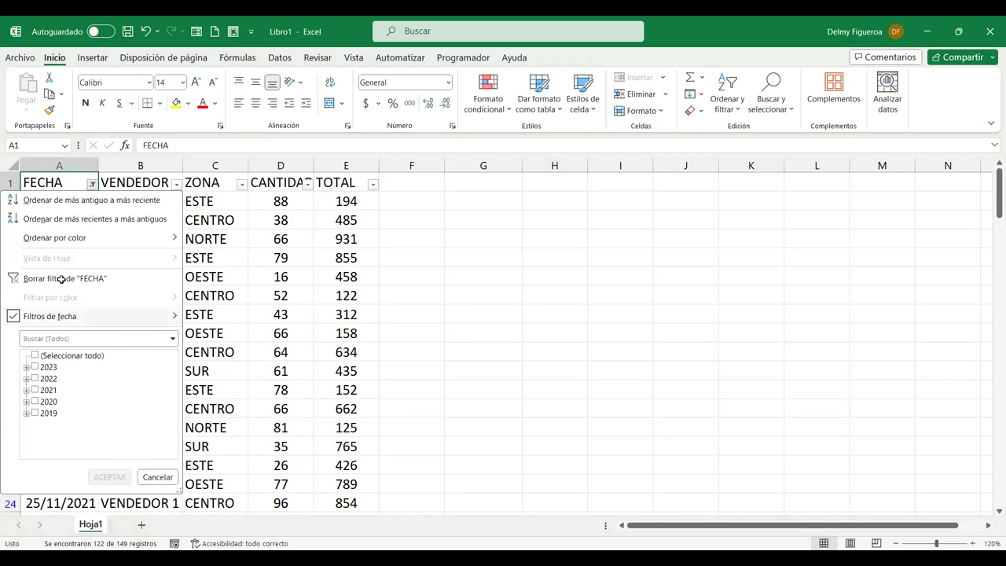
Step: Replace the before-date filter with a FECHA range from 13/11/2022 to 13/11/2023
{"action": "left_click", "coordinate": [61, 279]}
{"action": "left_click", "coordinate": [92, 184]}
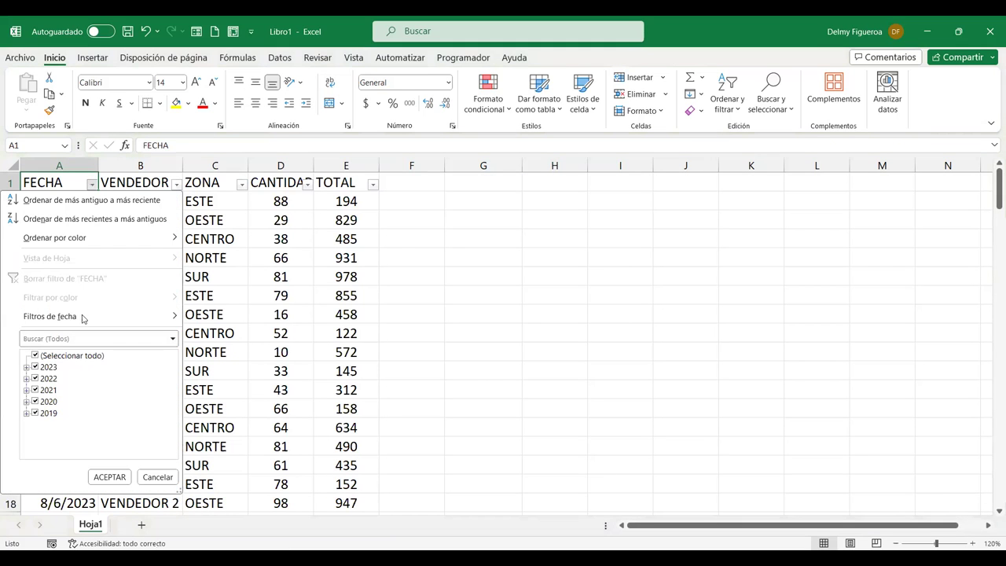
{"action": "left_click", "coordinate": [87, 317]}
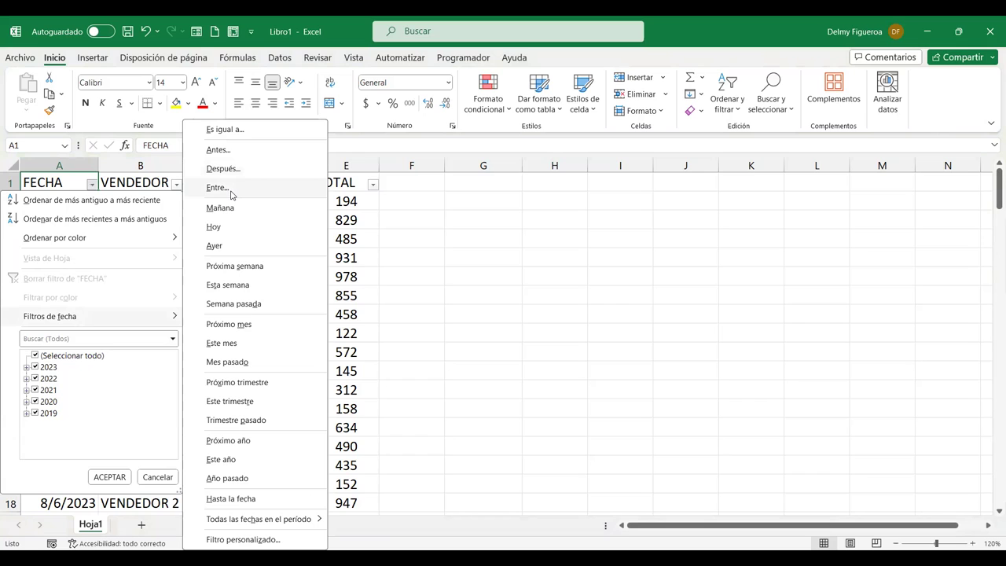
{"action": "left_click", "coordinate": [232, 194]}
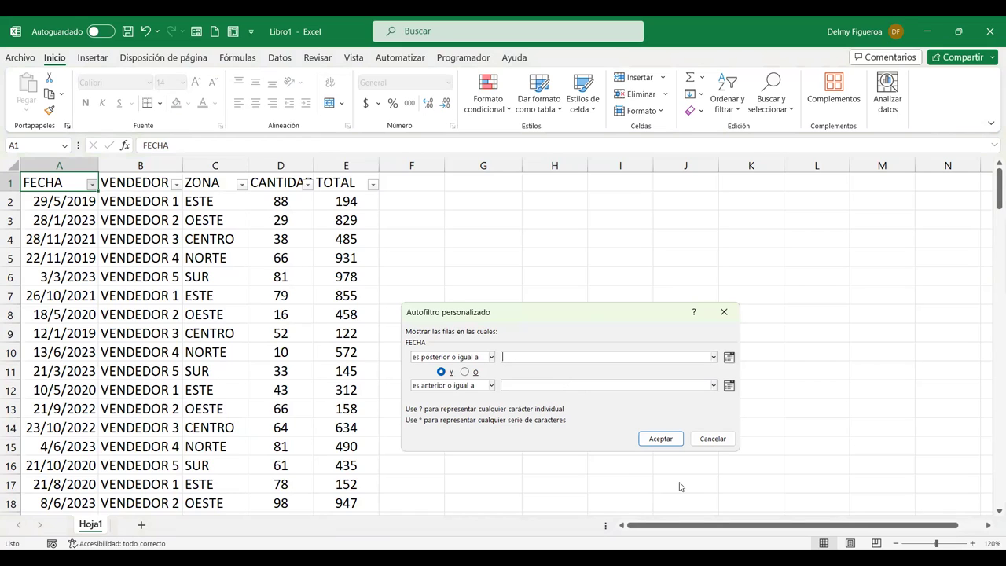
{"action": "type", "text": "13/11"}
{"action": "type", "text": "/2022"}
{"action": "left_click", "coordinate": [557, 388]}
{"action": "type", "text": "13/11/2023"}
{"action": "left_click", "coordinate": [665, 440]}
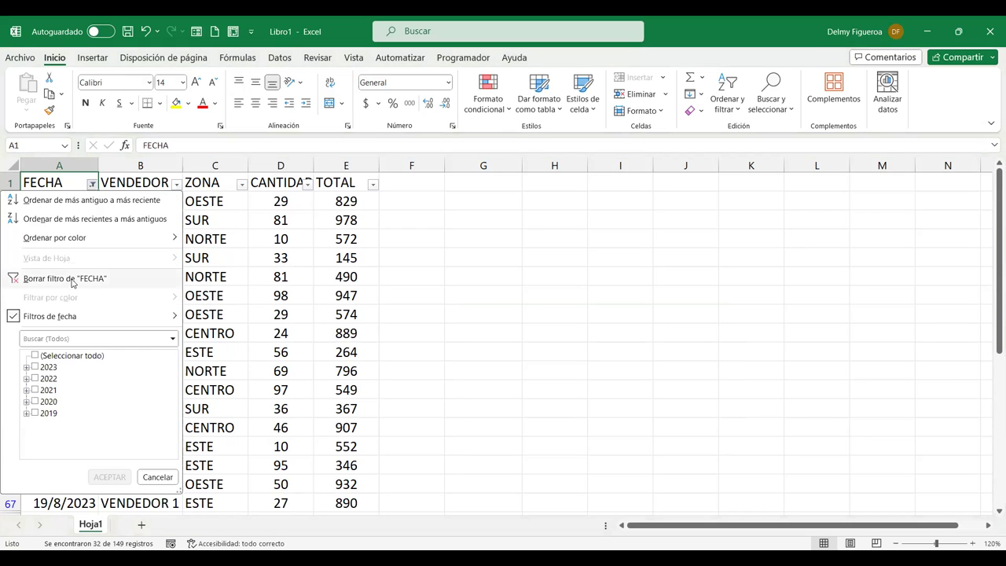
Step: Clear the date-range filter, then filter FECHA to tomorrow's dates and clear that filter
{"action": "left_click", "coordinate": [69, 276]}
{"action": "left_click", "coordinate": [92, 185]}
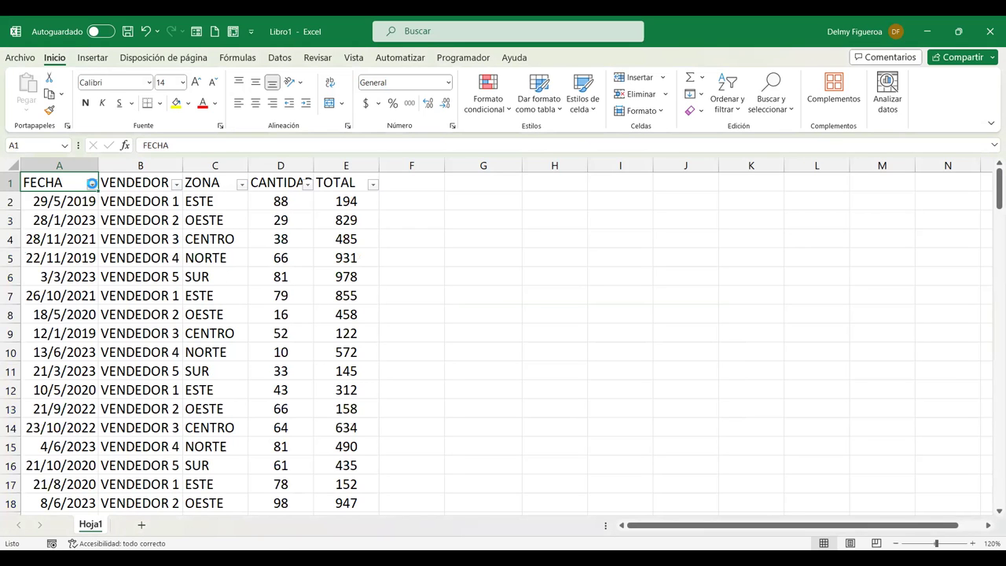
{"action": "mouse_move", "coordinate": [99, 318]}
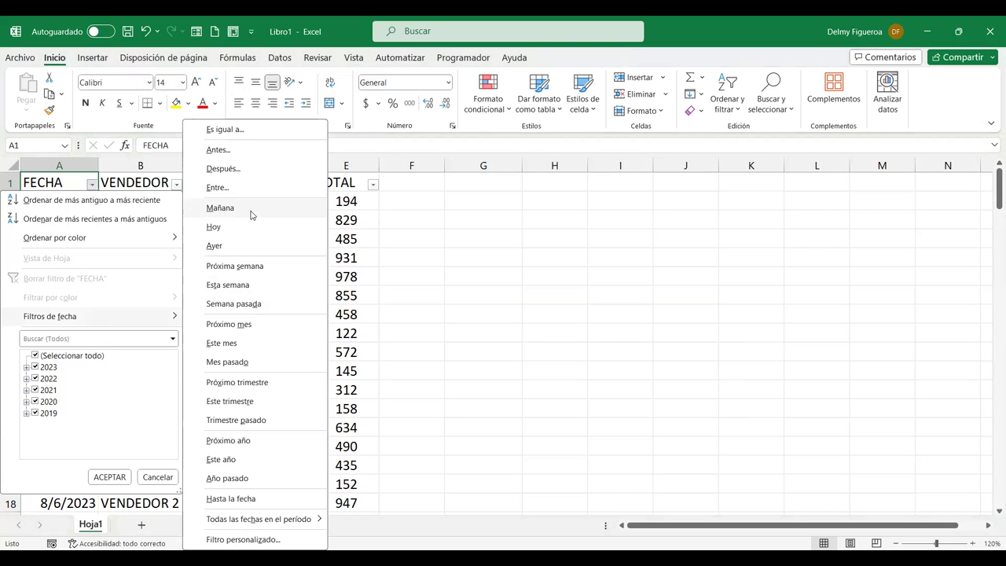
{"action": "left_click", "coordinate": [251, 210]}
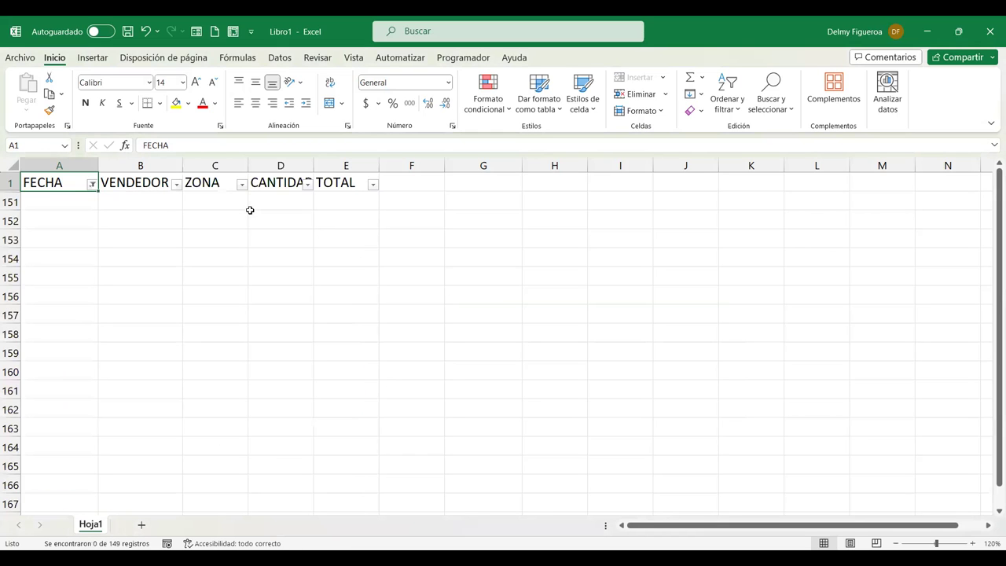
{"action": "left_click", "coordinate": [90, 184]}
{"action": "left_click", "coordinate": [71, 278]}
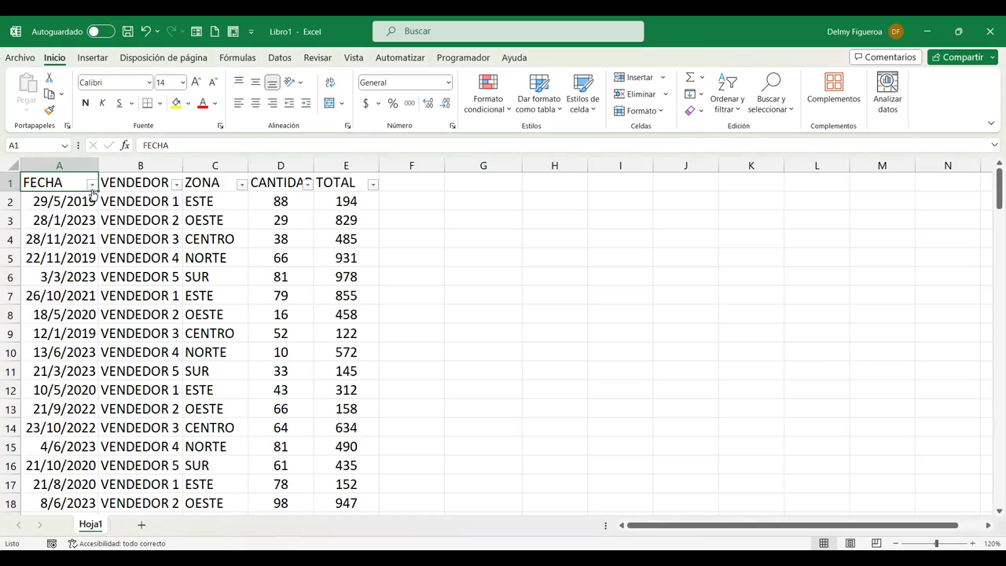
Step: Filter FECHA to today's dates, then clear the filter
{"action": "left_click", "coordinate": [91, 185]}
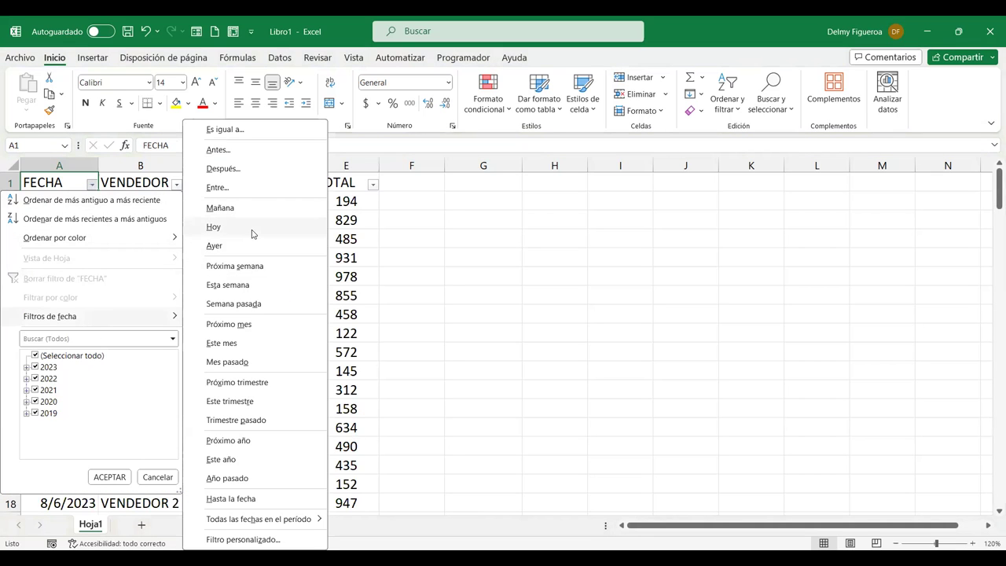
{"action": "left_click", "coordinate": [250, 229]}
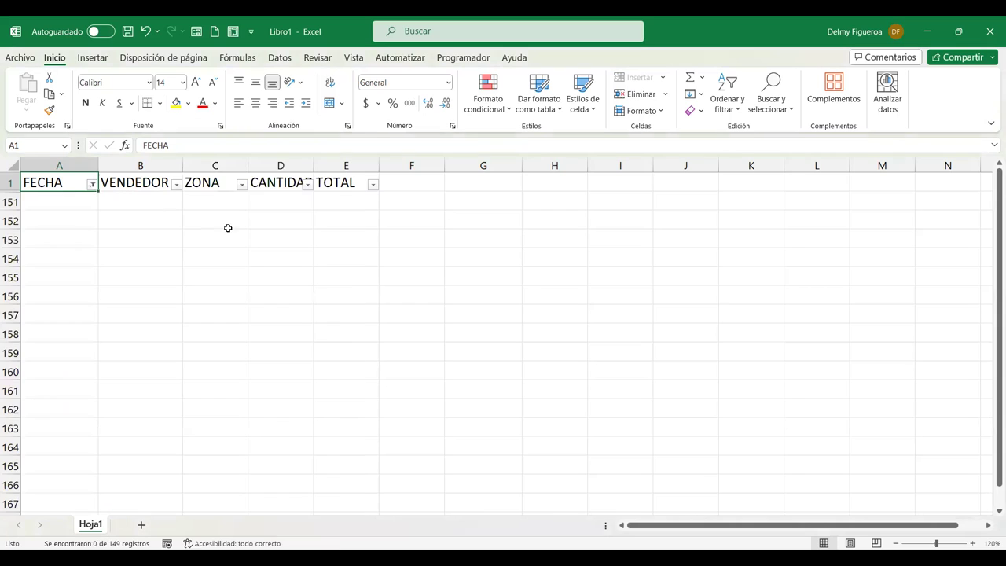
{"action": "left_click", "coordinate": [92, 185]}
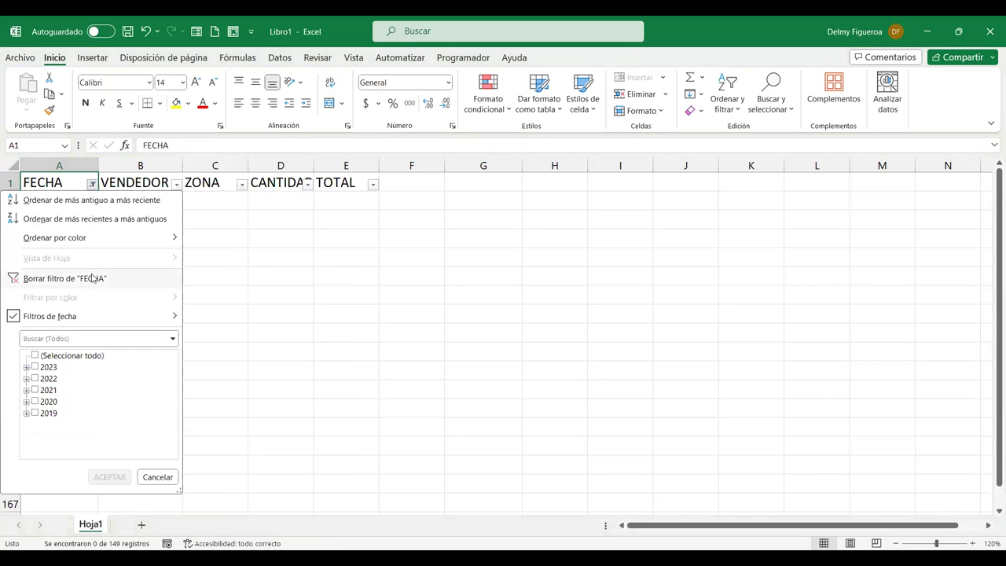
{"action": "left_click", "coordinate": [91, 277]}
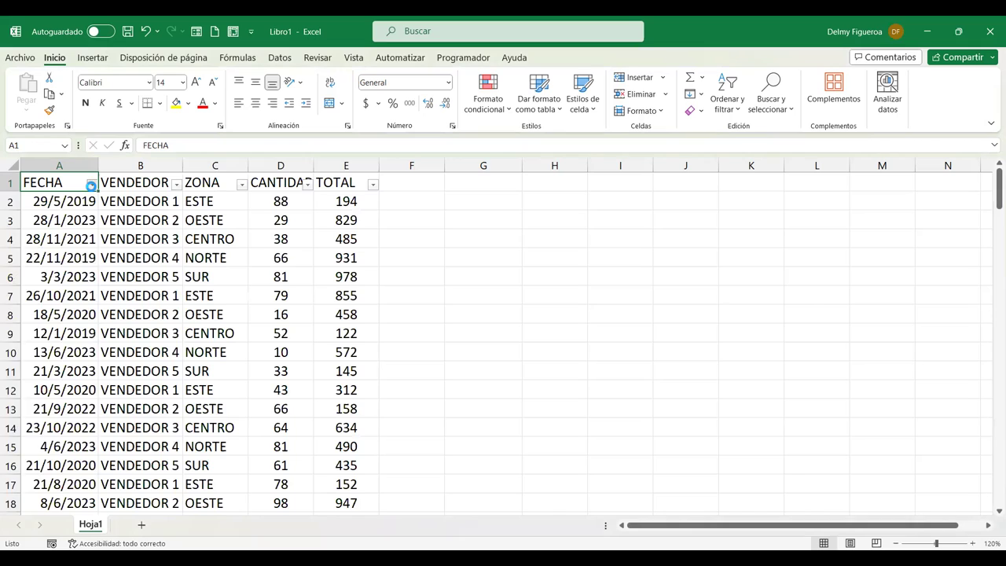
Step: Filter FECHA to yesterday's dates, then clear the filter
{"action": "left_click", "coordinate": [91, 186]}
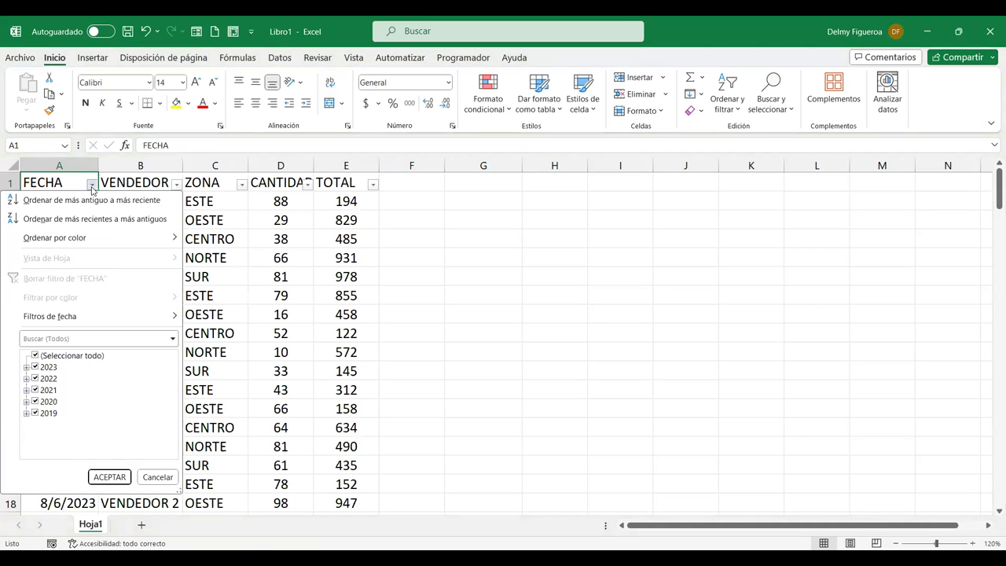
{"action": "left_click", "coordinate": [174, 317]}
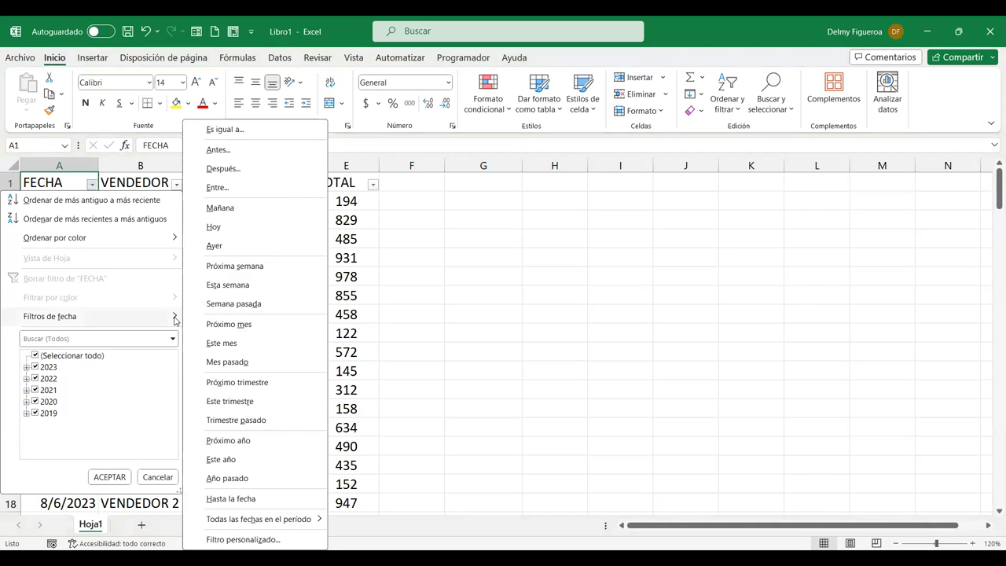
{"action": "left_click", "coordinate": [234, 249]}
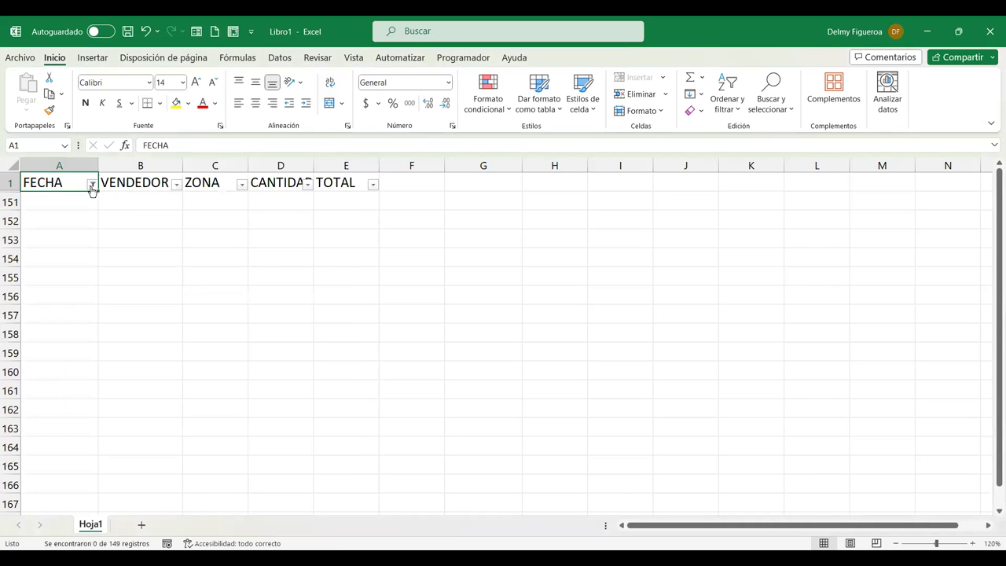
{"action": "left_click", "coordinate": [92, 183]}
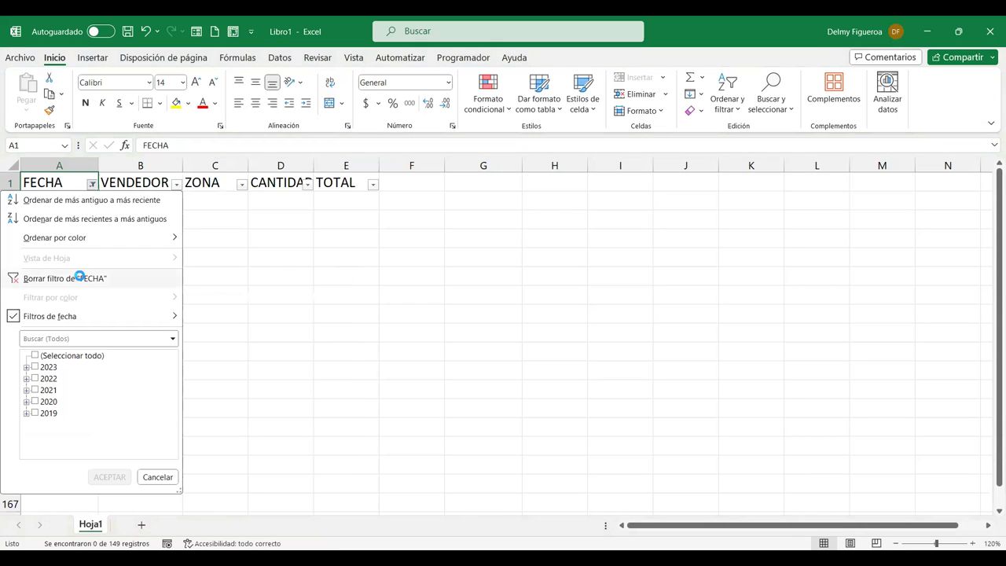
{"action": "left_click", "coordinate": [80, 277]}
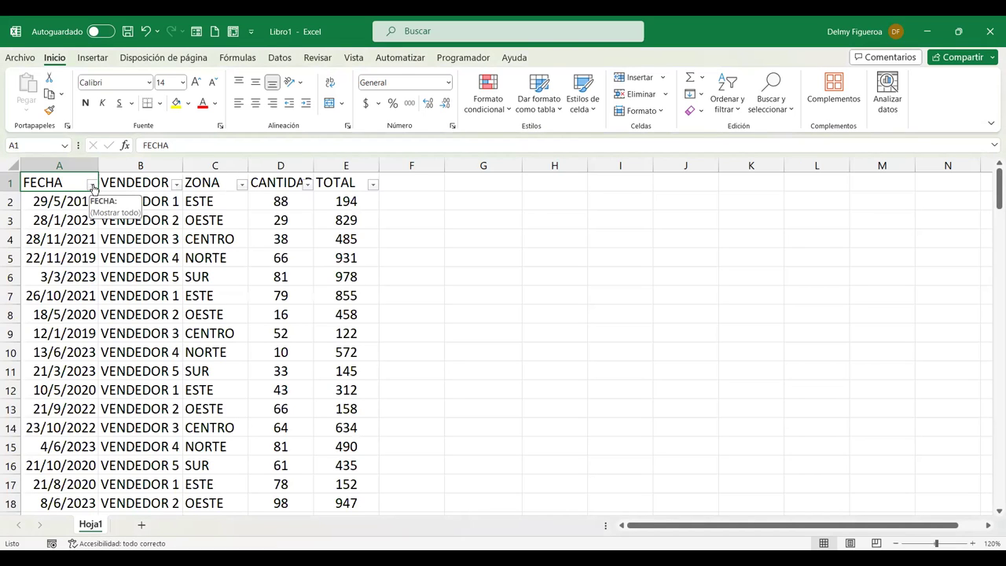
Step: Filter FECHA to this week's dates, then clear the filter
{"action": "left_click", "coordinate": [92, 183]}
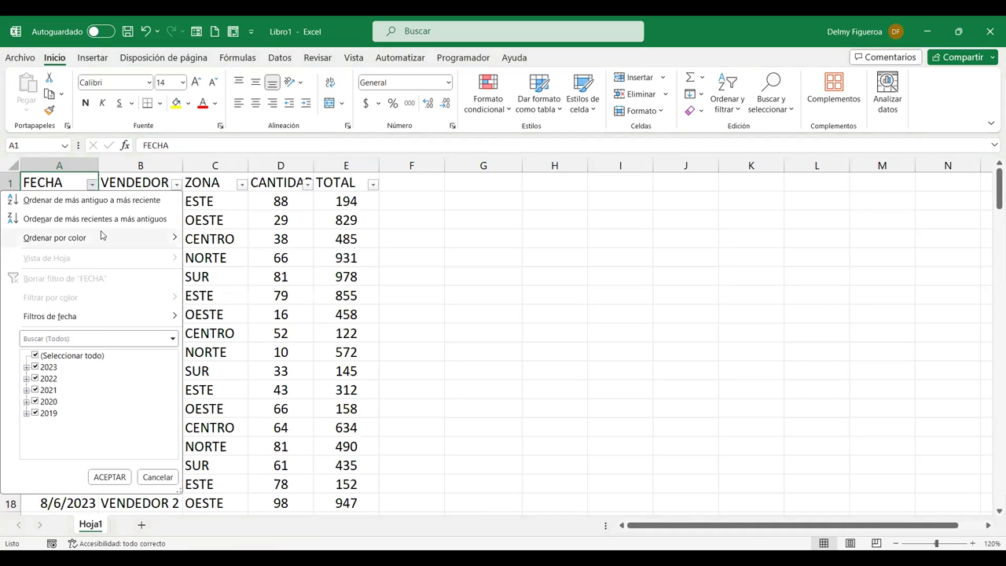
{"action": "mouse_move", "coordinate": [84, 324]}
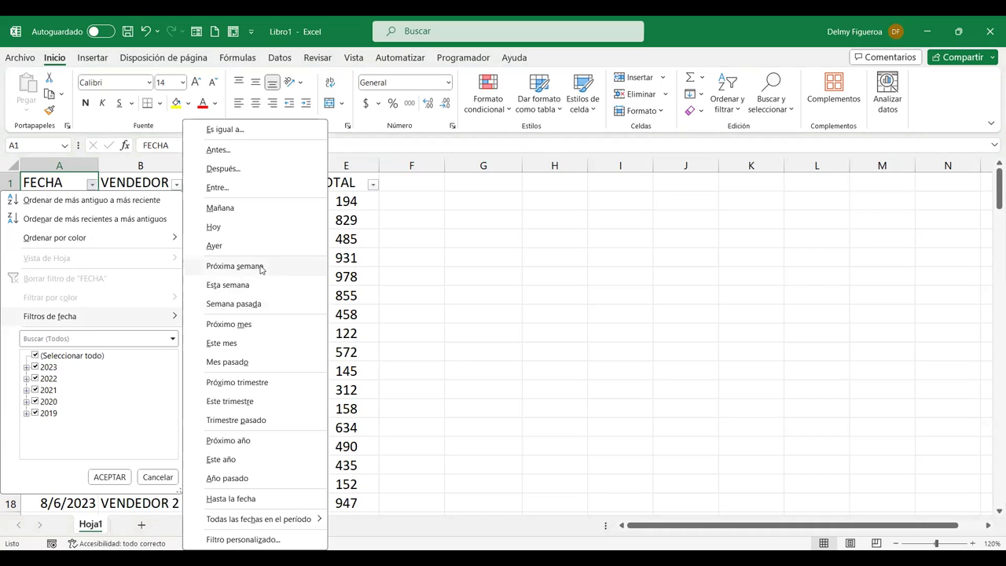
{"action": "left_click", "coordinate": [248, 285]}
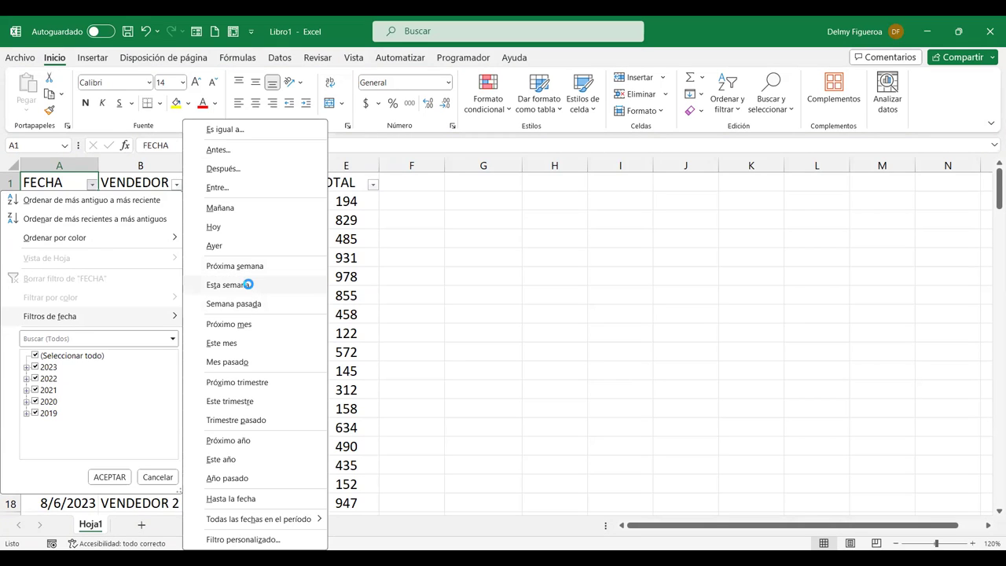
{"action": "left_click", "coordinate": [92, 184]}
{"action": "left_click", "coordinate": [79, 278]}
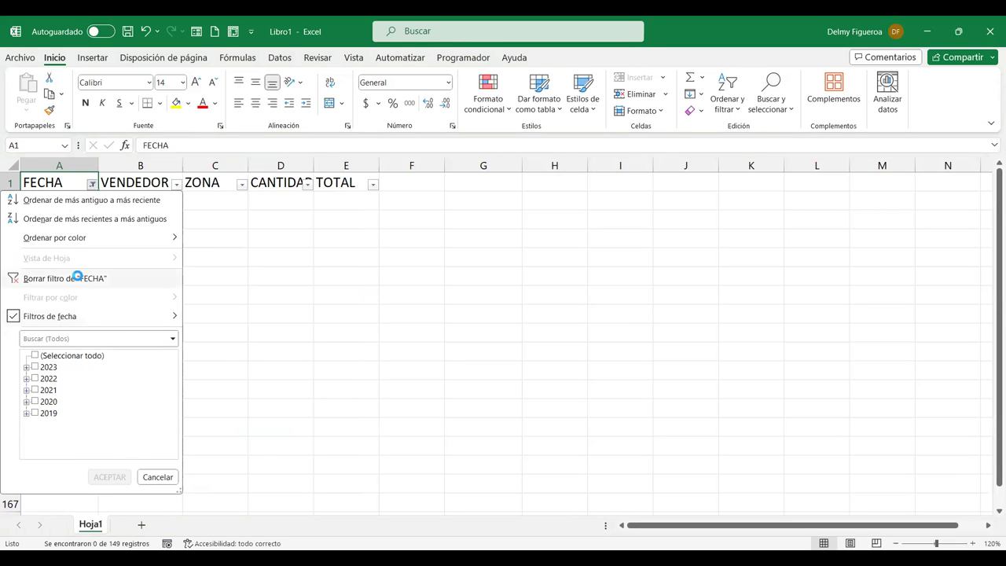
Step: Filter FECHA to this month's dates, then clear the filter
{"action": "left_click", "coordinate": [92, 183]}
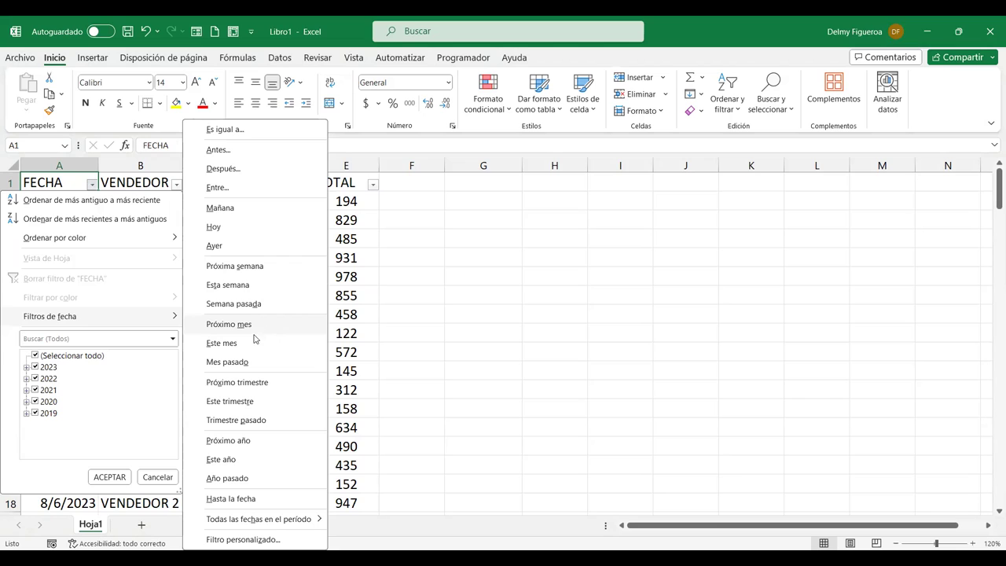
{"action": "left_click", "coordinate": [248, 343]}
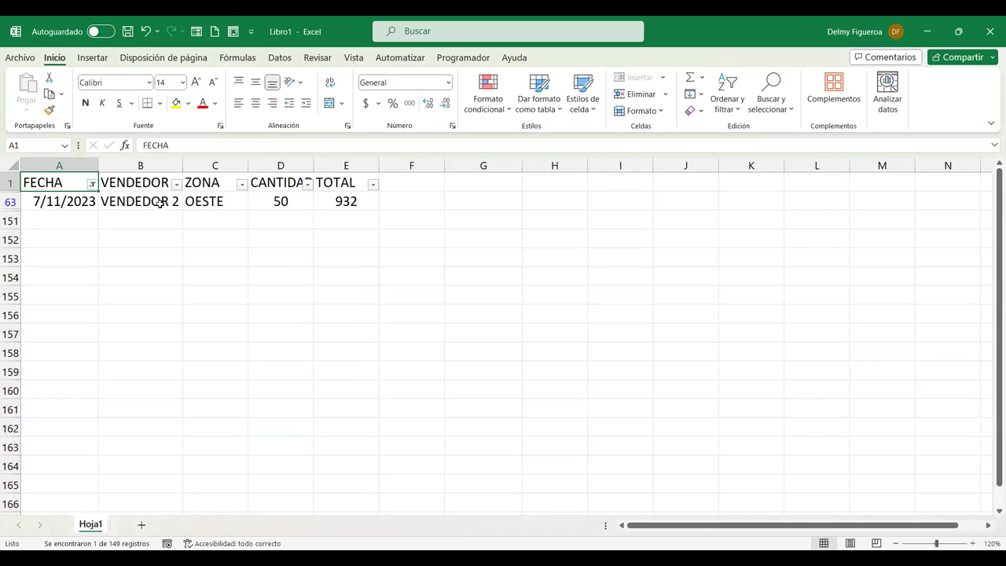
{"action": "left_click", "coordinate": [92, 183]}
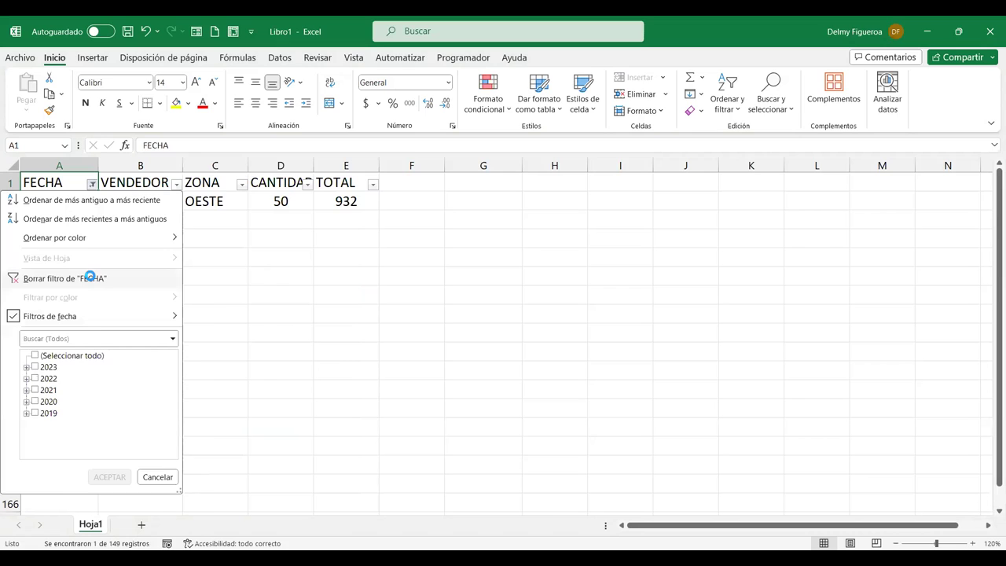
{"action": "left_click", "coordinate": [92, 279]}
Step: Filter FECHA to last month, showing 3 October 2023 records, then clear it
{"action": "key", "text": "alt+Down"}
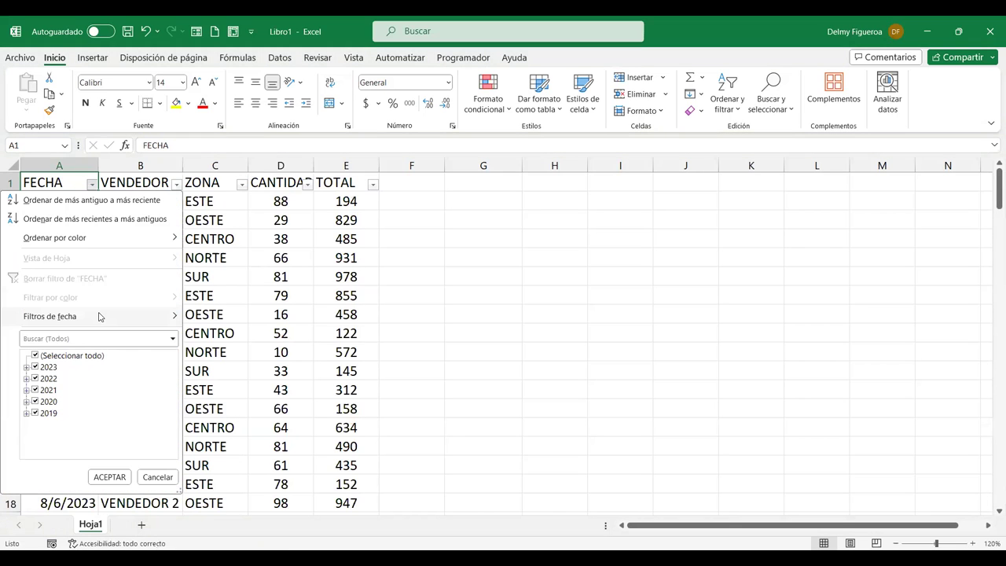
{"action": "mouse_move", "coordinate": [100, 317]}
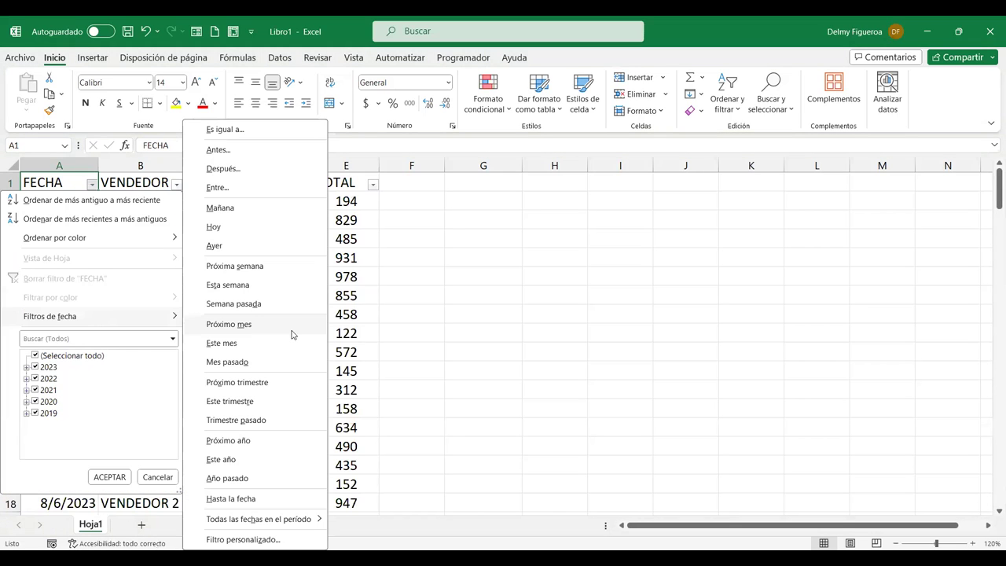
{"action": "left_click", "coordinate": [264, 363]}
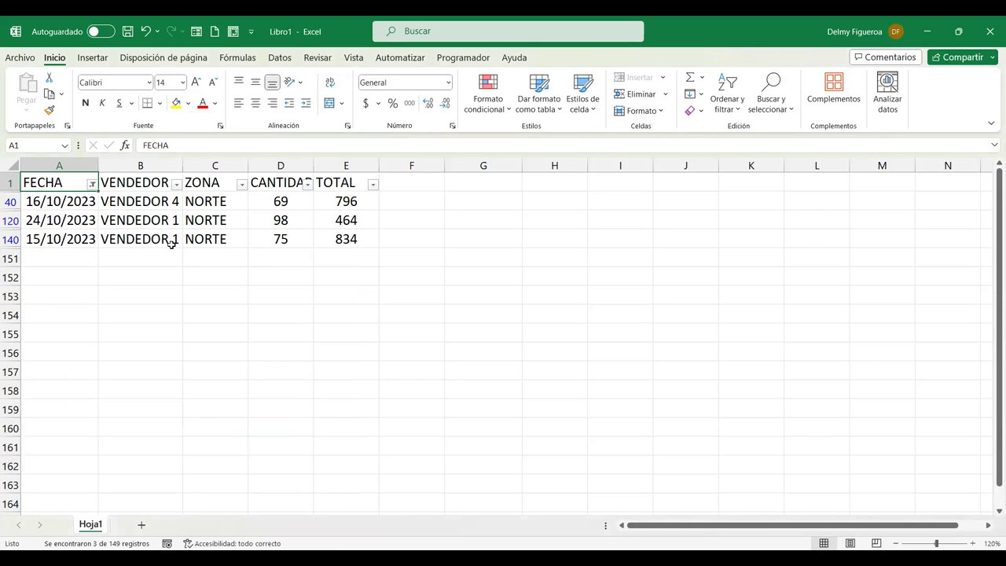
{"action": "left_click", "coordinate": [92, 184]}
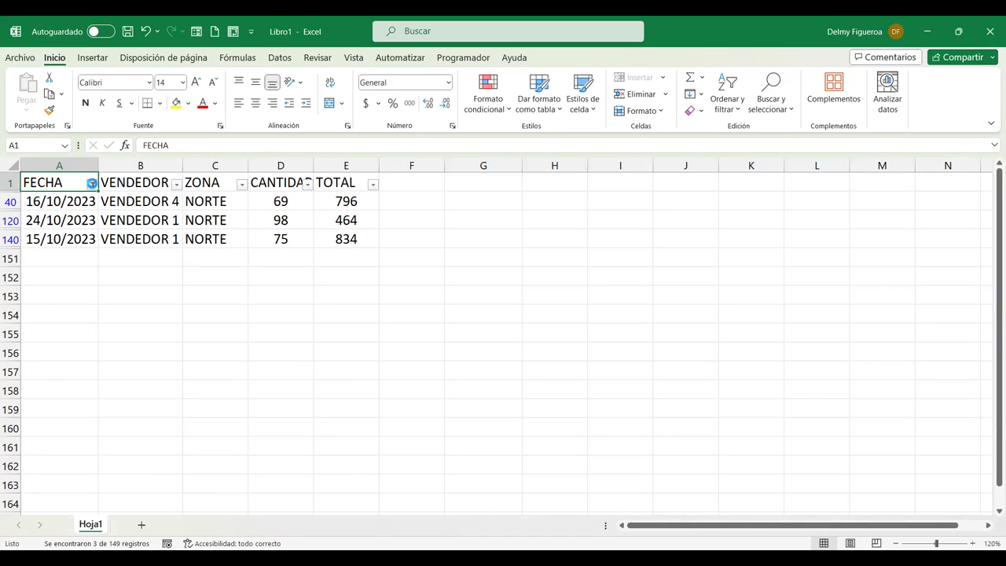
{"action": "left_click", "coordinate": [104, 278]}
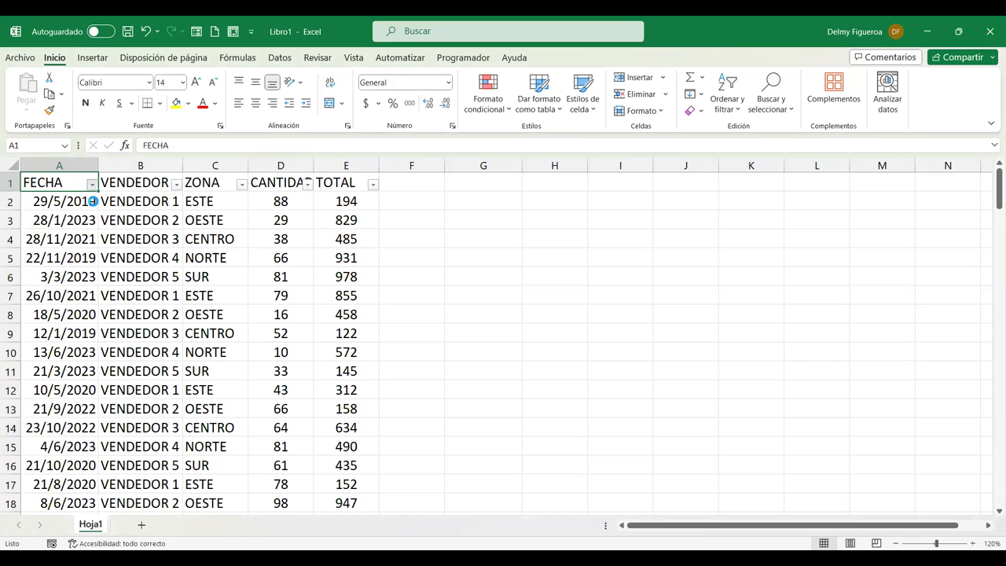
Step: Filter FECHA to this quarter's sales, then clear the filter
{"action": "mouse_move", "coordinate": [100, 321]}
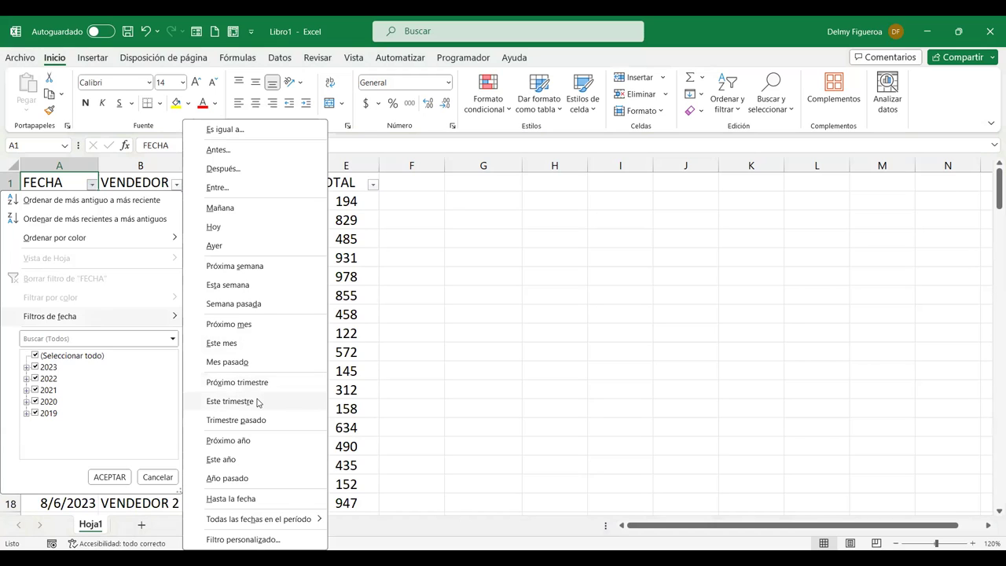
{"action": "left_click", "coordinate": [257, 401]}
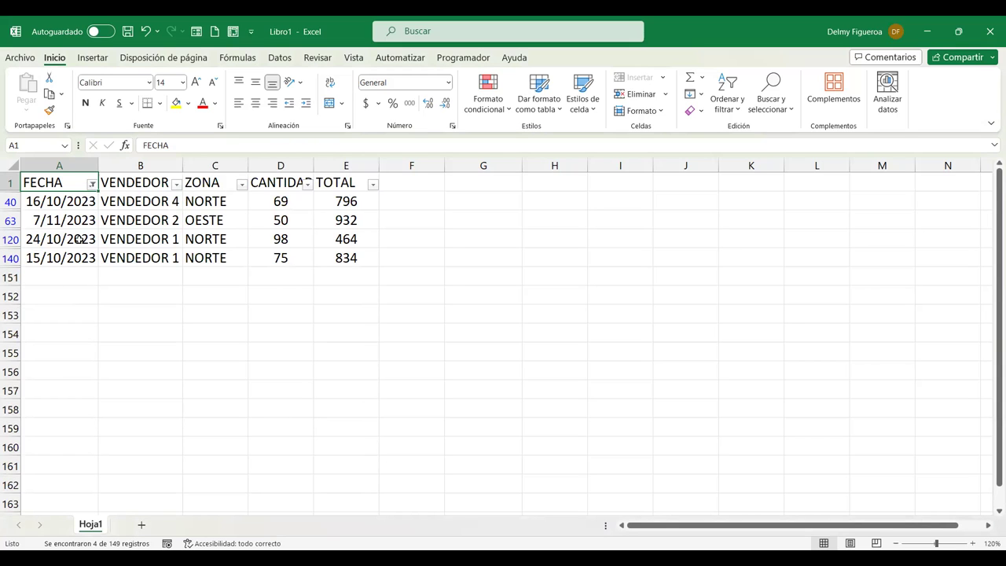
{"action": "left_click", "coordinate": [92, 184]}
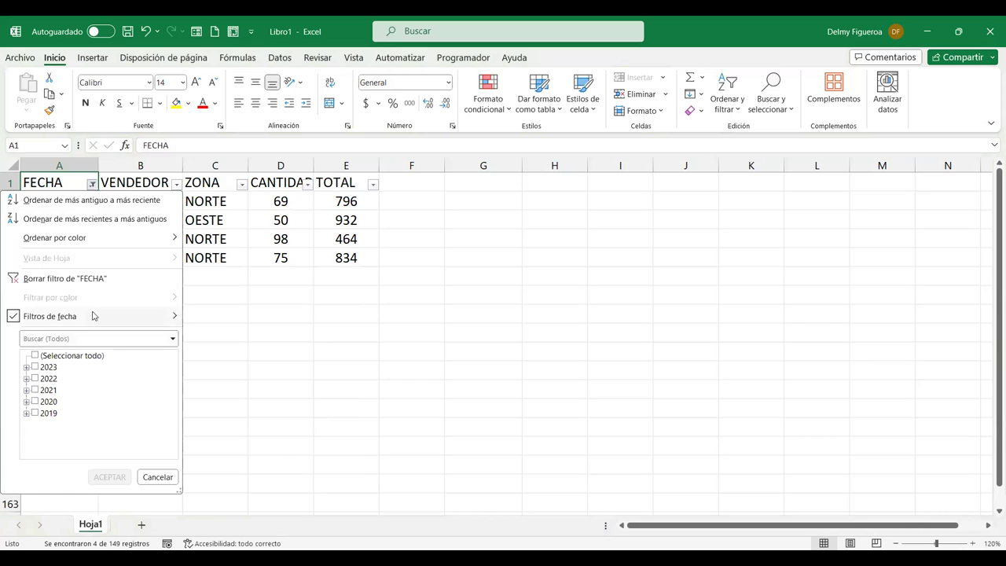
{"action": "left_click", "coordinate": [98, 279]}
Step: Filter FECHA to last quarter's sales, then clear the filter
{"action": "left_click", "coordinate": [92, 184]}
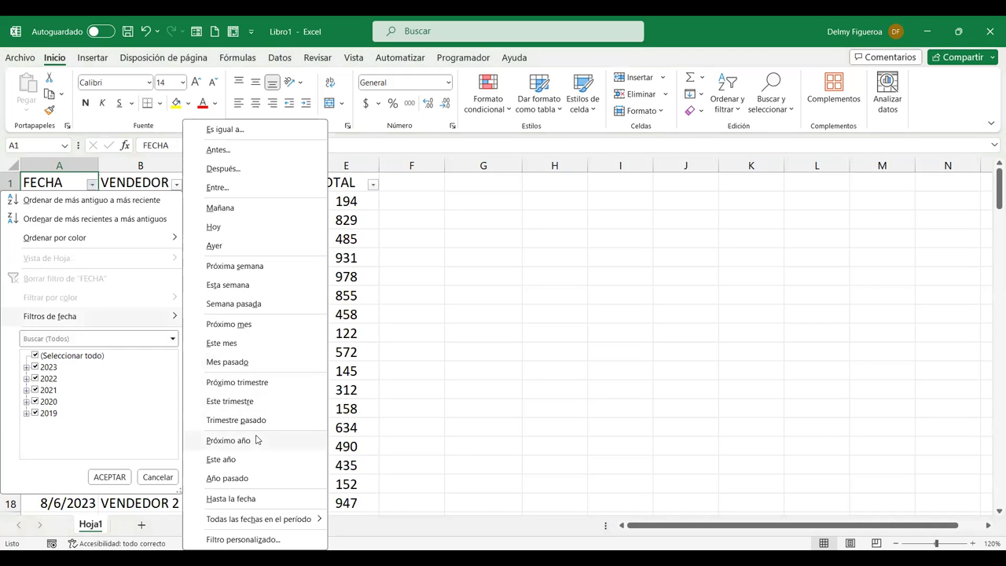
{"action": "left_click", "coordinate": [270, 425]}
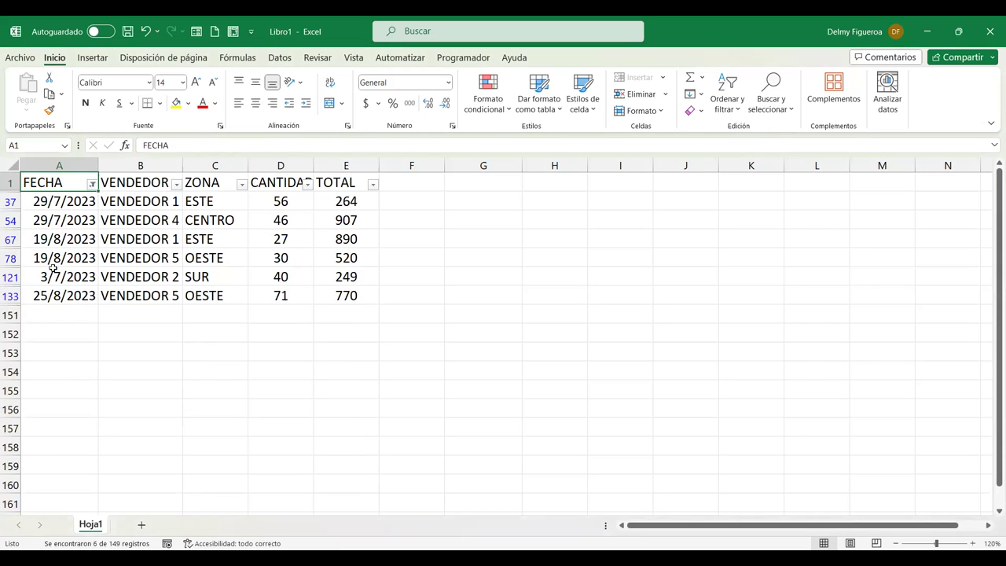
{"action": "left_click", "coordinate": [92, 184]}
{"action": "left_click", "coordinate": [82, 279]}
Step: Filter FECHA to this year's 2023 rows, then undo with Ctrl+Z
{"action": "left_click", "coordinate": [92, 184]}
{"action": "mouse_move", "coordinate": [68, 323]}
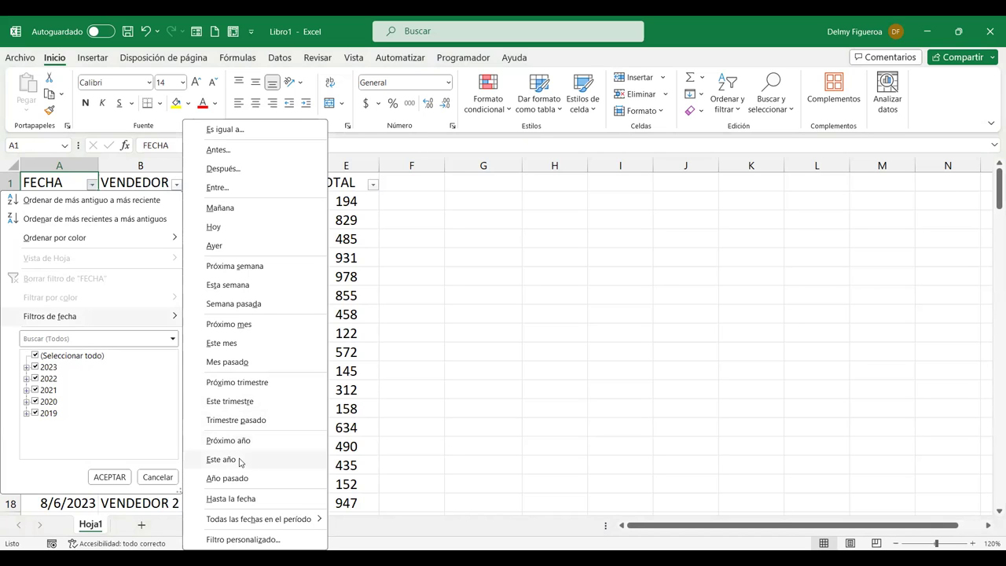
{"action": "left_click", "coordinate": [241, 462]}
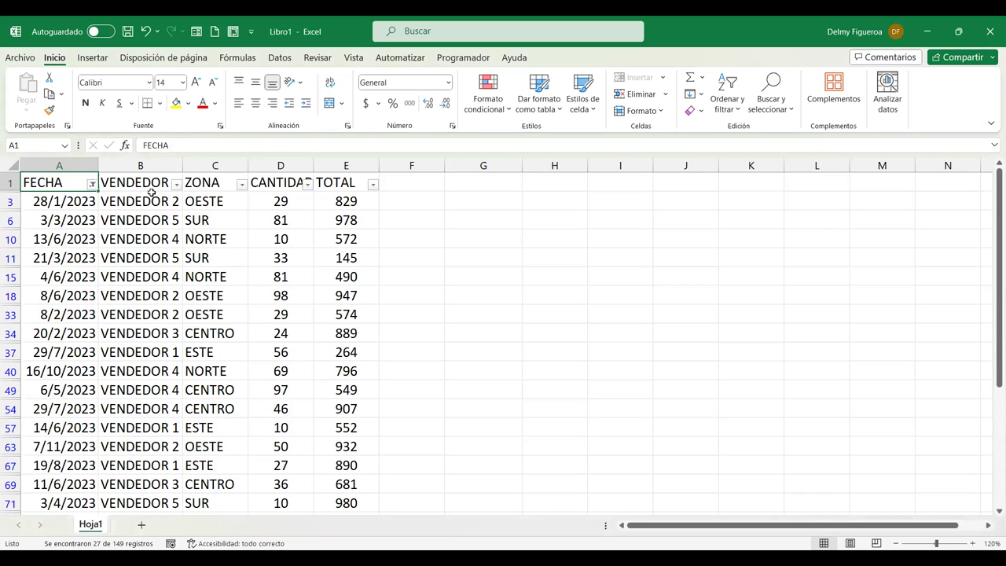
{"action": "key", "text": "ctrl+z"}
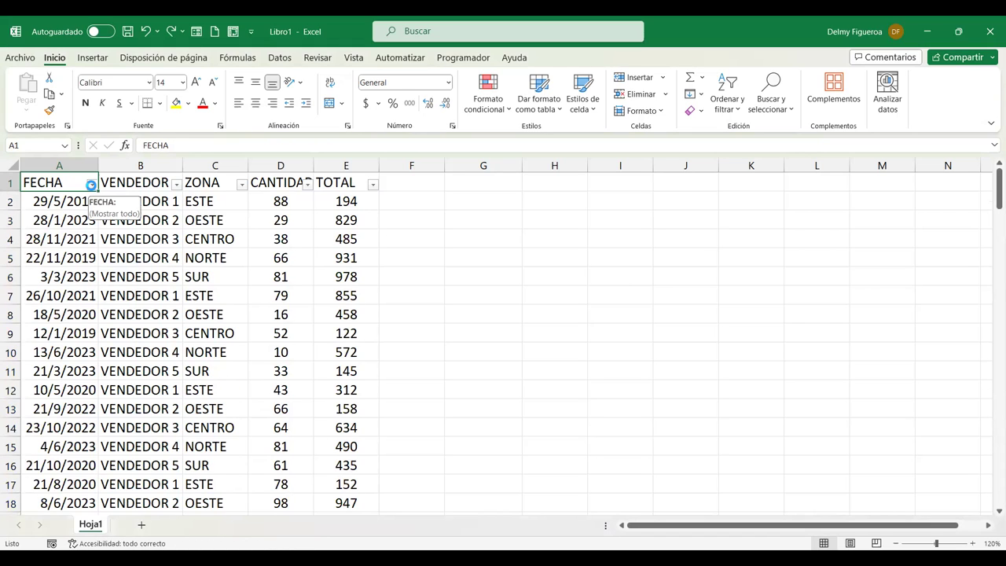
Step: Filter FECHA to last year, showing 32 of 149 records from 2022
{"action": "left_click", "coordinate": [91, 185]}
{"action": "mouse_move", "coordinate": [100, 323]}
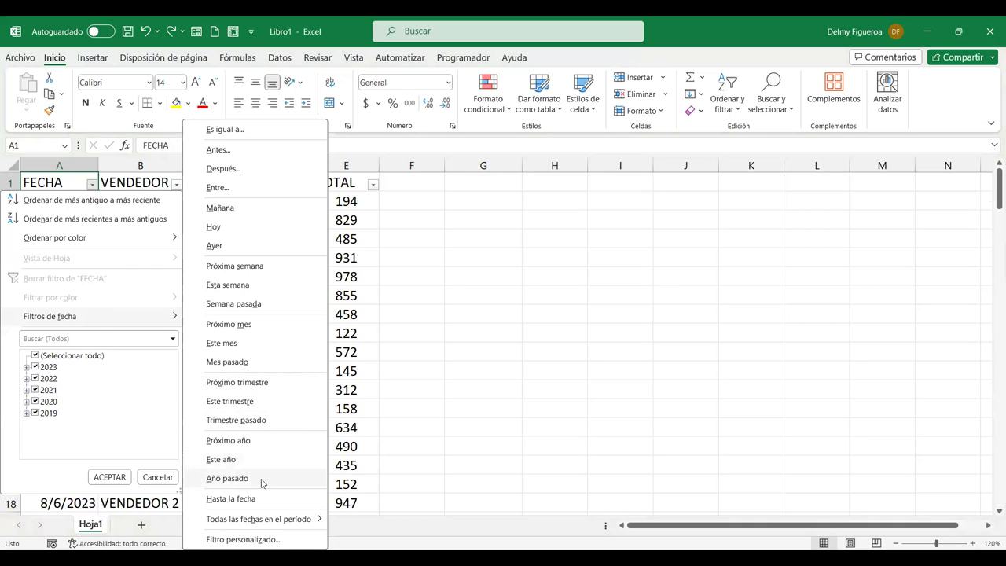
{"action": "left_click", "coordinate": [228, 478]}
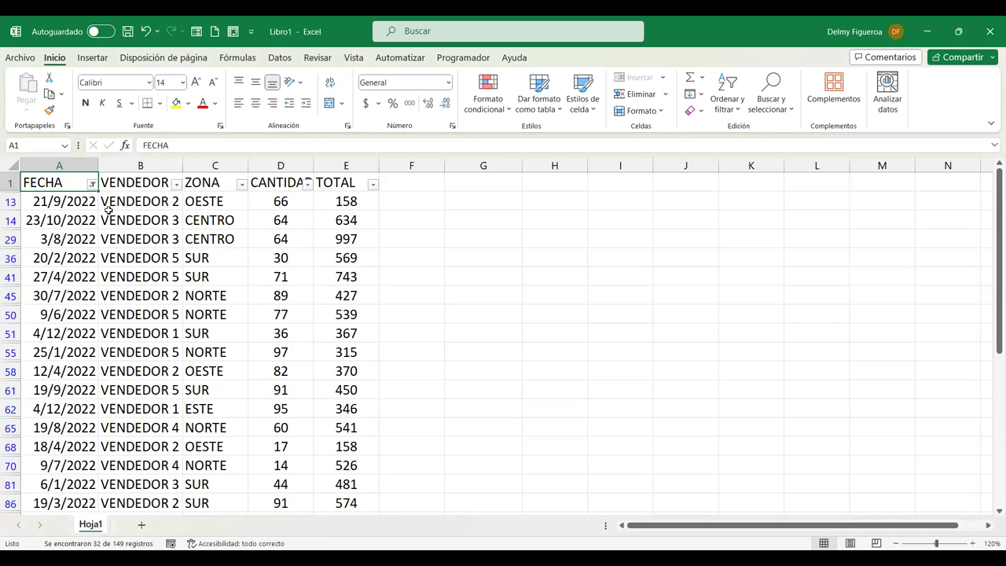
{"action": "mouse_move", "coordinate": [92, 188]}
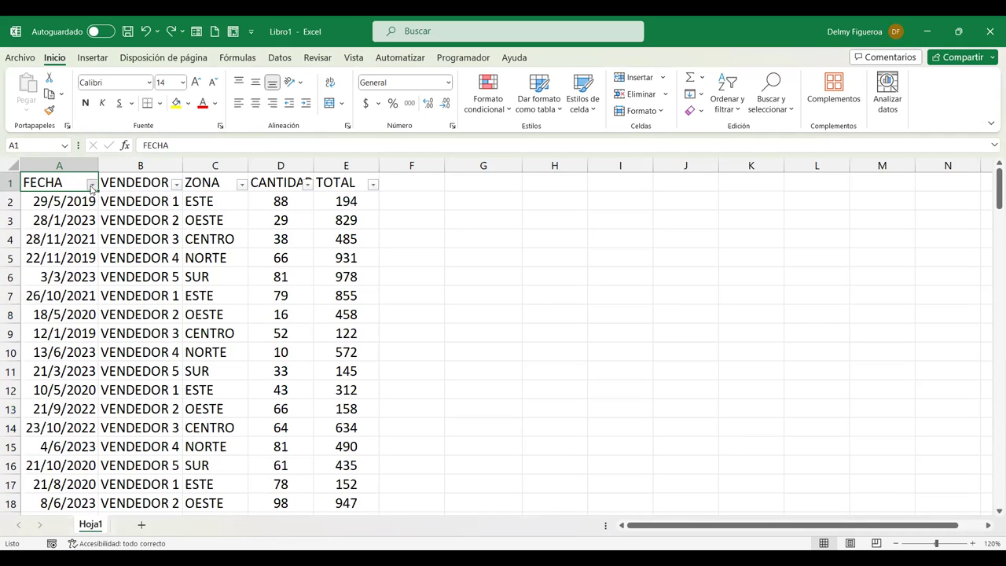
Step: Filter FECHA to year-to-date dates, then undo with Ctrl+Z
{"action": "left_click", "coordinate": [92, 184]}
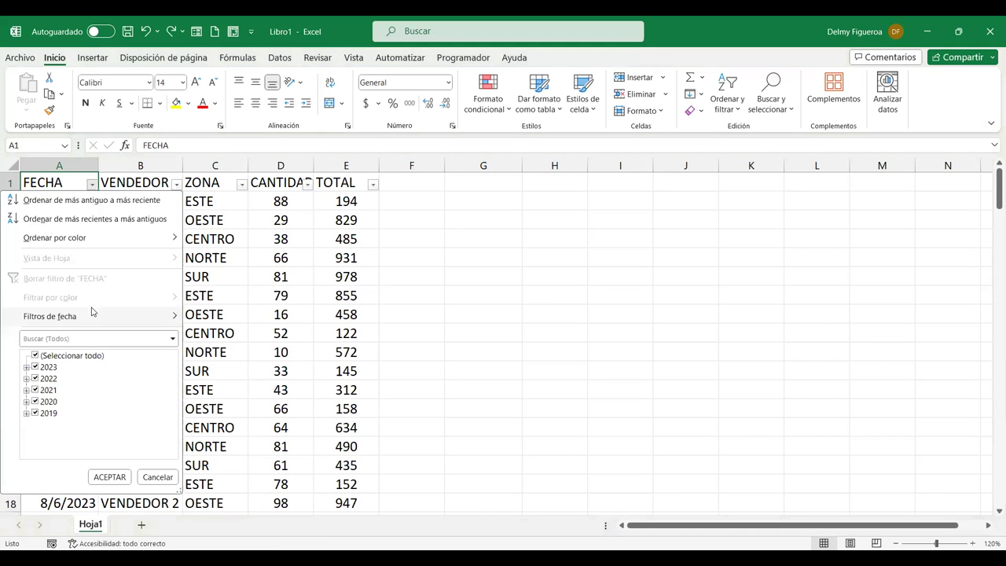
{"action": "left_click", "coordinate": [93, 319]}
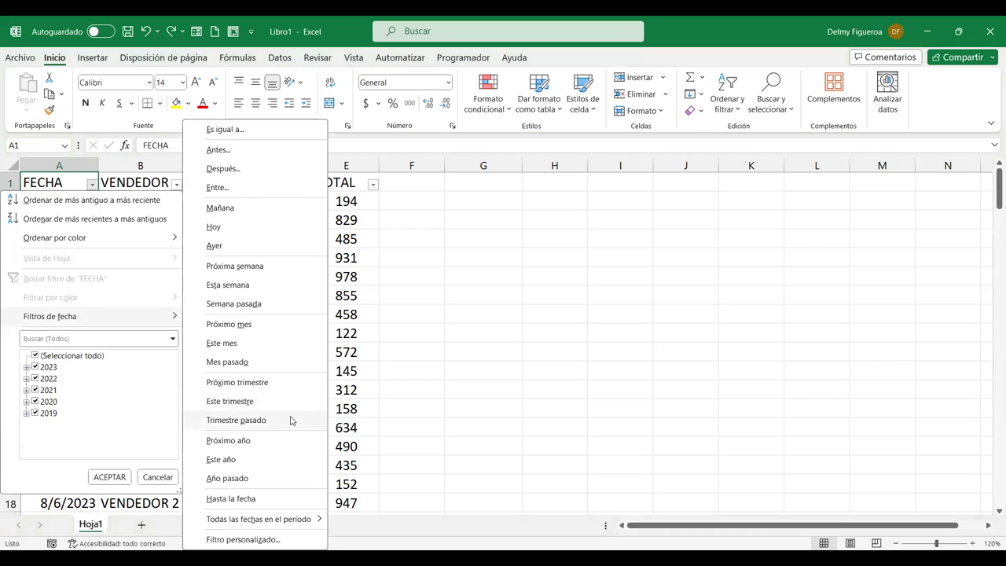
{"action": "left_click", "coordinate": [260, 503]}
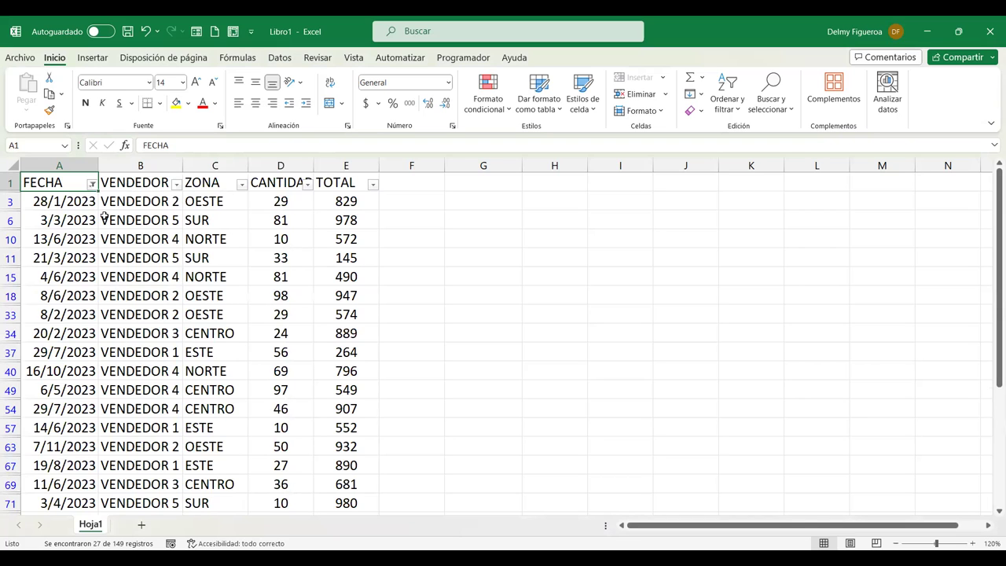
{"action": "scroll", "coordinate": [119, 365], "scroll_direction": "down", "scroll_amount": 7}
{"action": "scroll", "coordinate": [119, 364], "scroll_direction": "up", "scroll_amount": 7}
{"action": "key", "text": "ctrl+z"}
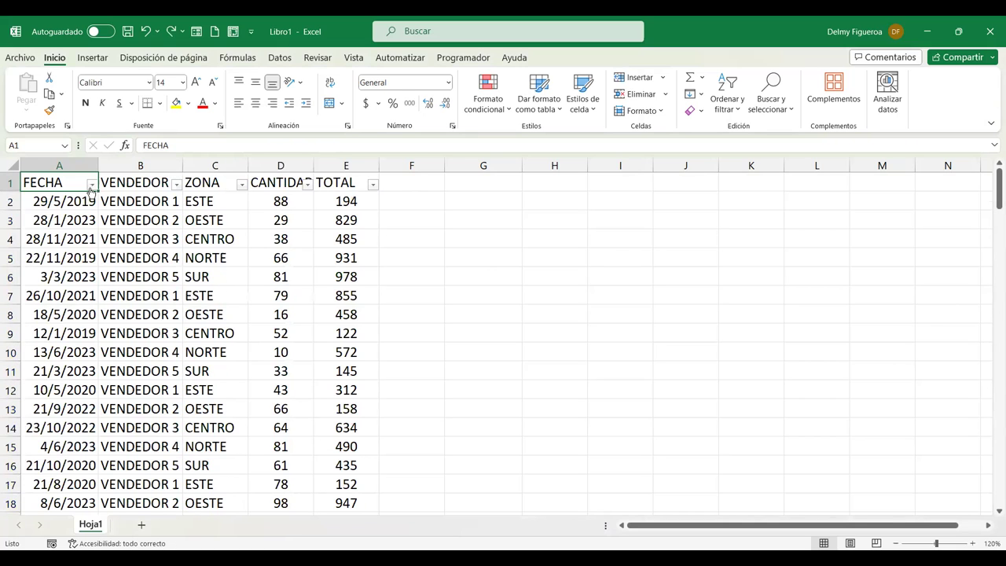
Step: Filter FECHA to November dates across all years (12 of 149), then undo it
{"action": "left_click", "coordinate": [92, 185]}
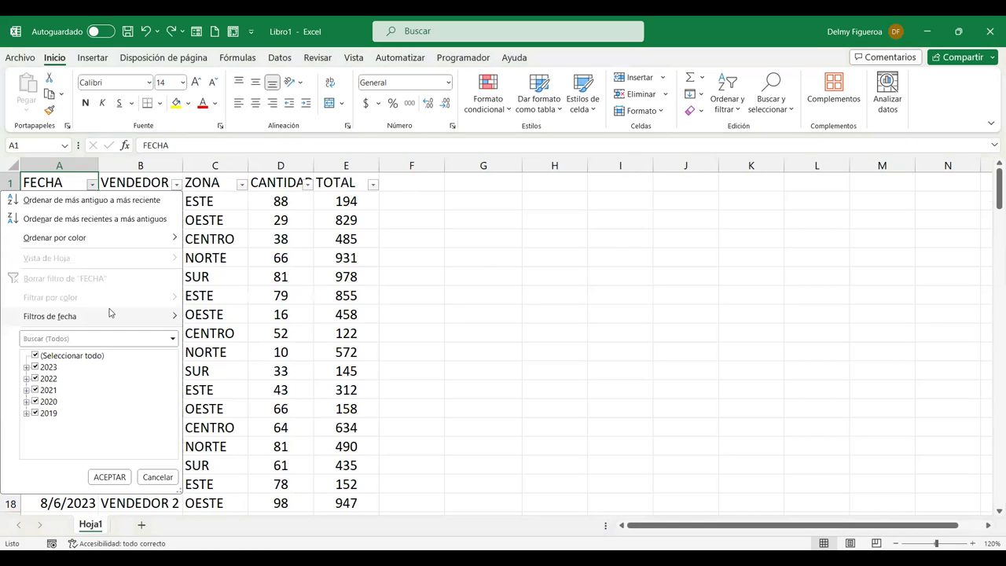
{"action": "mouse_move", "coordinate": [110, 314]}
{"action": "mouse_move", "coordinate": [277, 519]}
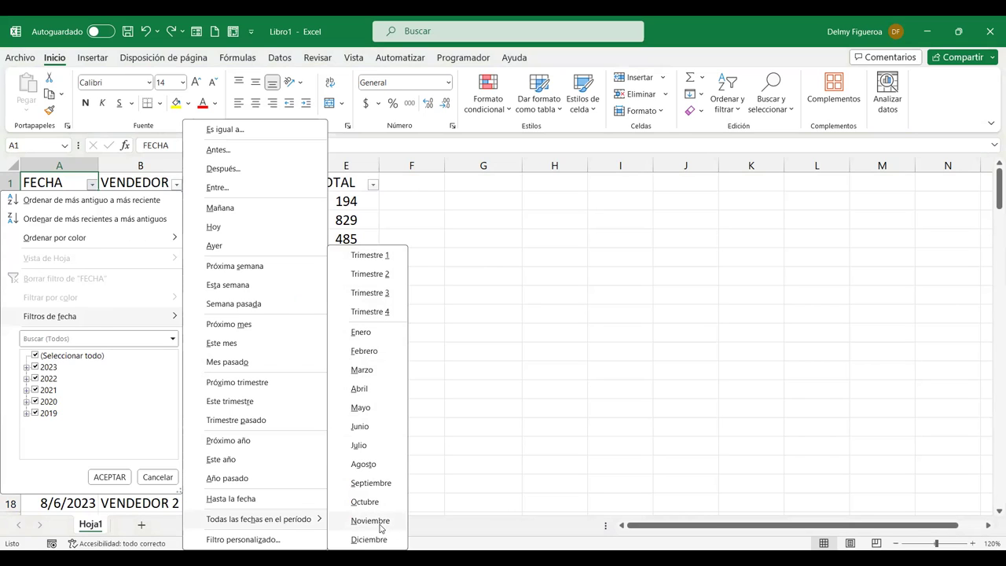
{"action": "left_click", "coordinate": [380, 526]}
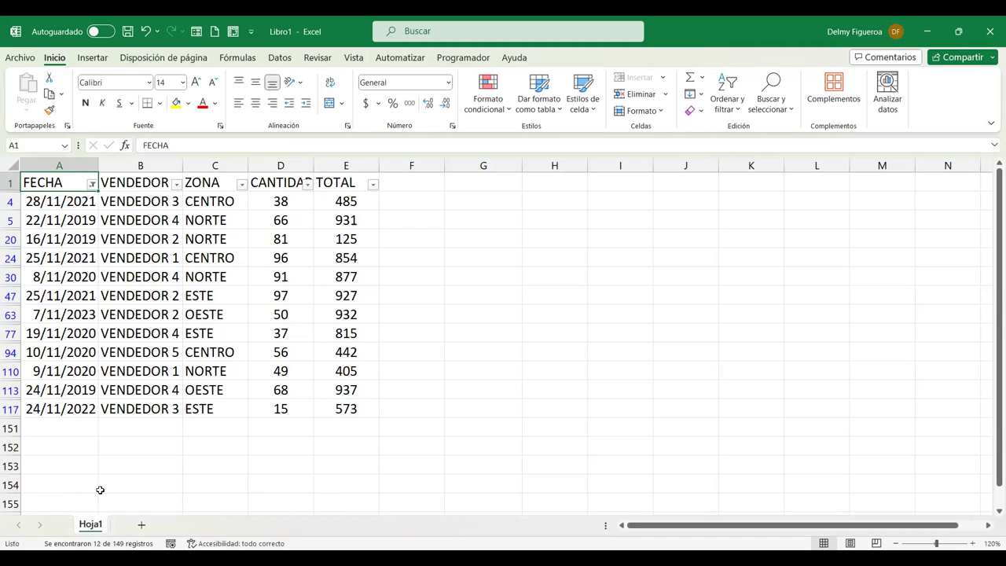
{"action": "key", "text": "ctrl+z"}
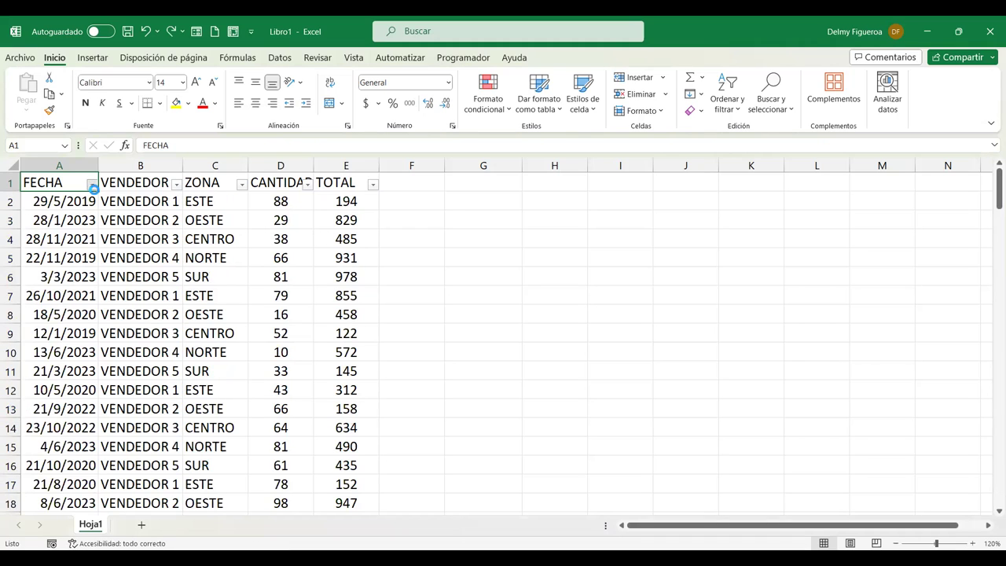
{"action": "left_click", "coordinate": [93, 186]}
Step: Choose Filtro personalizado under FECHA's Filtros de fecha to open the custom AutoFilter dialog
{"action": "left_click", "coordinate": [112, 314]}
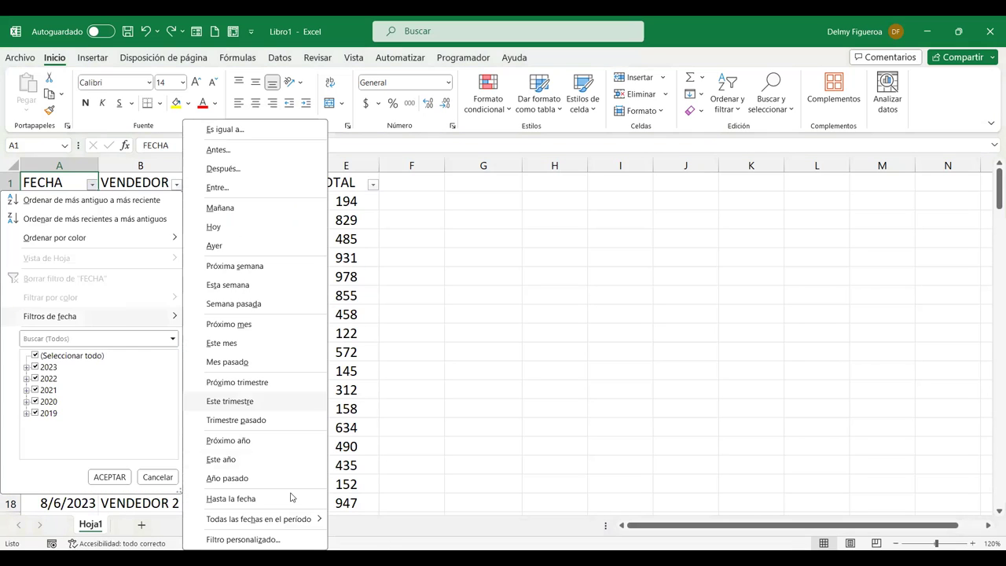
{"action": "left_click", "coordinate": [277, 541]}
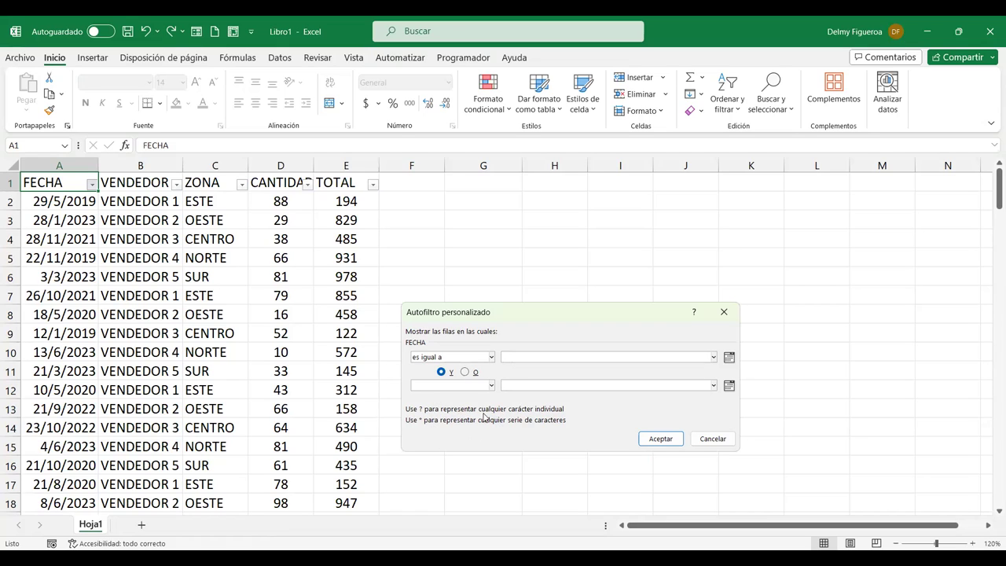
Step: Apply a FECHA custom filter: equals 28/1/2023 AND on or after 1/10/2023, showing 0 of 149 records
{"action": "left_click", "coordinate": [516, 313]}
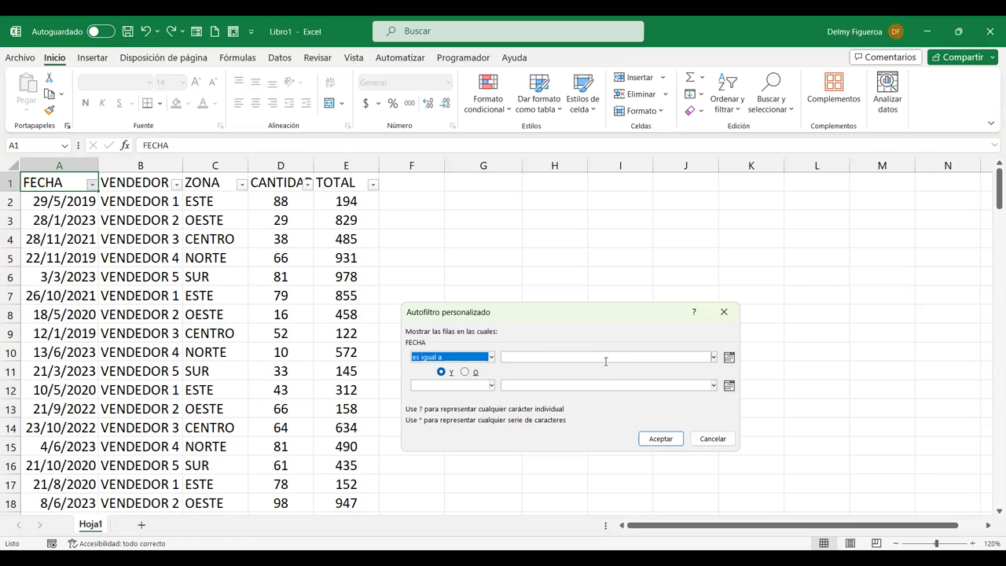
{"action": "left_click", "coordinate": [553, 357]}
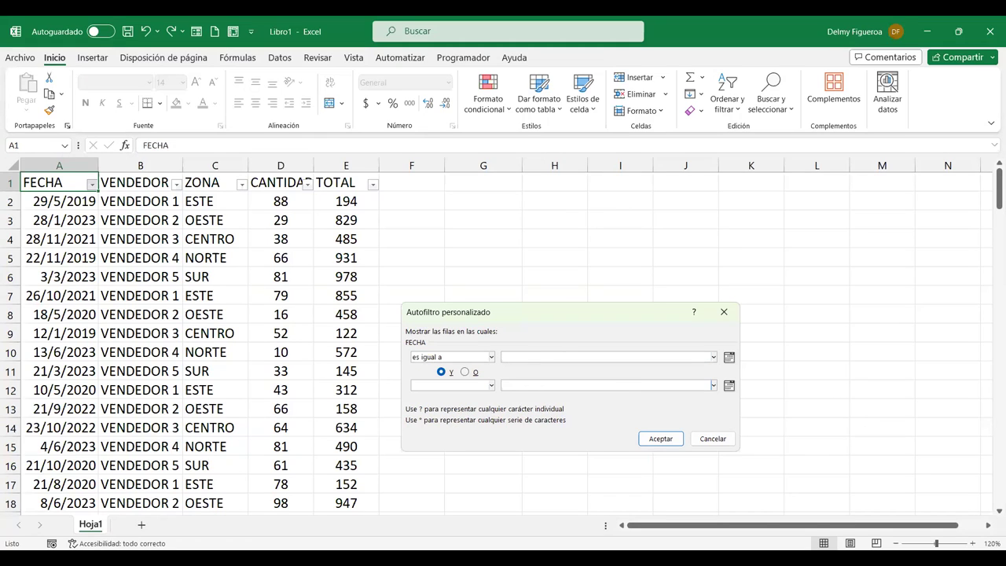
{"action": "type", "text": "28/1/2023"}
{"action": "left_click", "coordinate": [475, 453]}
{"action": "left_click", "coordinate": [530, 386]}
{"action": "type", "text": "10/2023"}
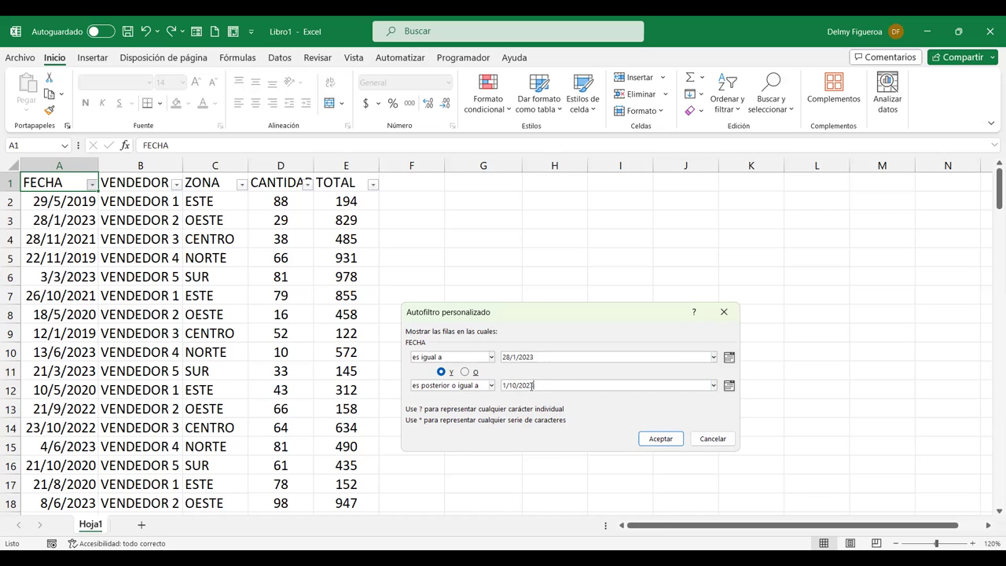
{"action": "left_click", "coordinate": [660, 441]}
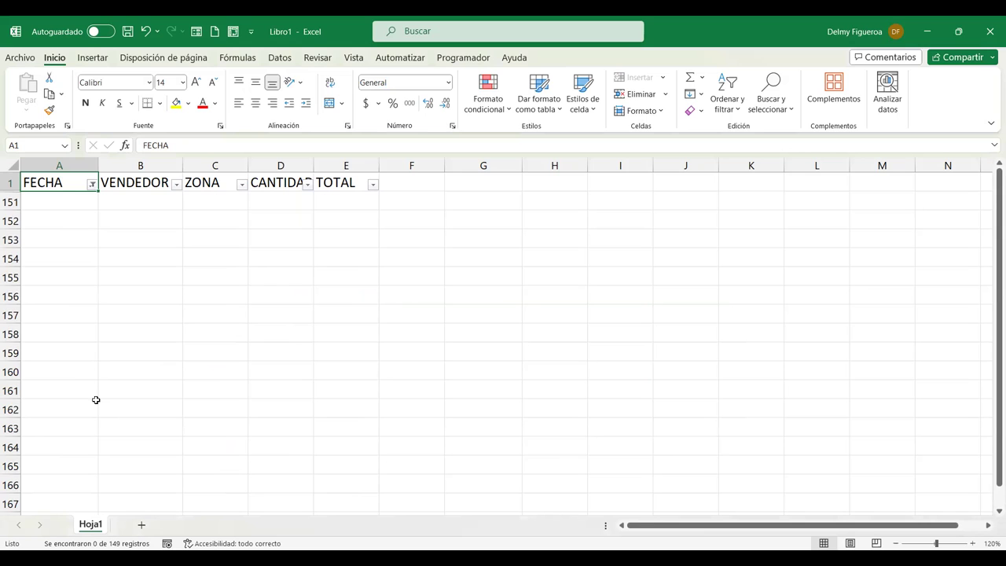
Step: Clear the FECHA filter and reapply it as 28/1/2023 OR on/after 1/10/2023, leaving 5 records
{"action": "left_click", "coordinate": [92, 185]}
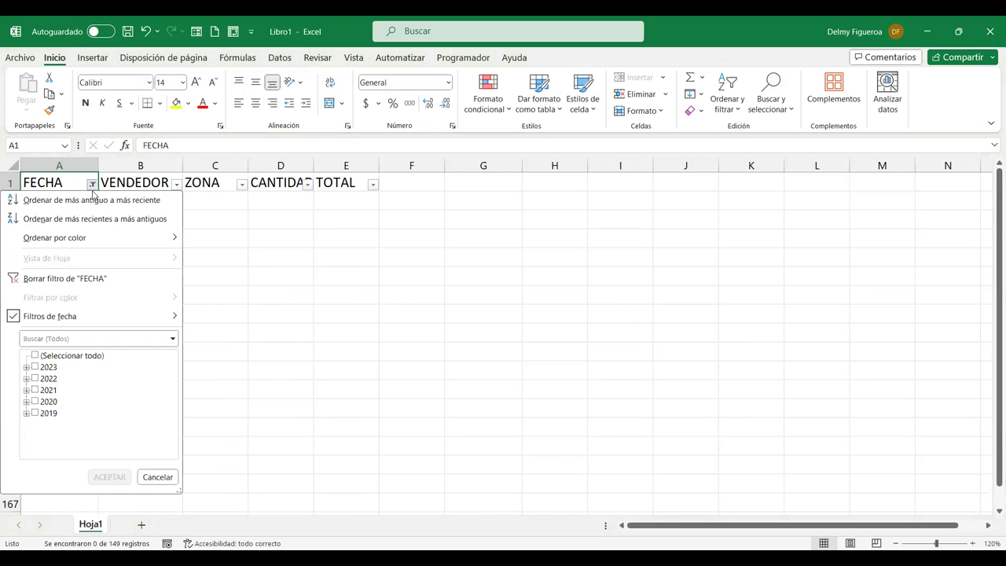
{"action": "left_click", "coordinate": [82, 279]}
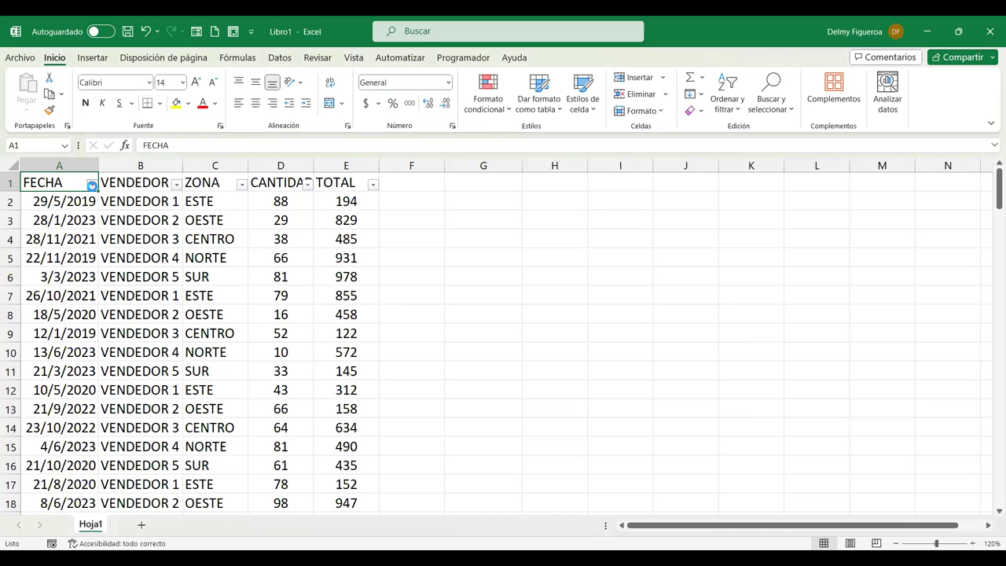
{"action": "left_click", "coordinate": [92, 184]}
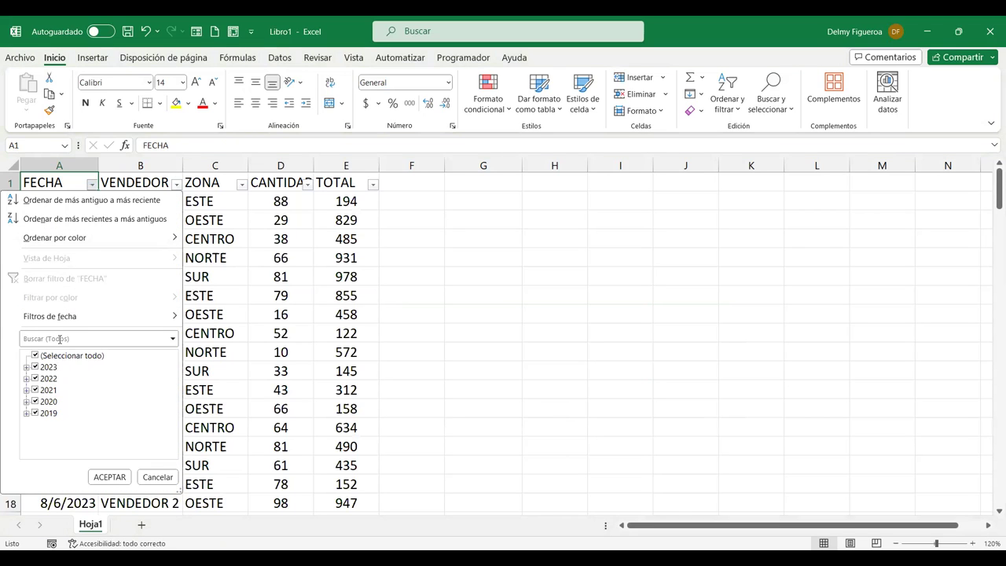
{"action": "mouse_move", "coordinate": [167, 316]}
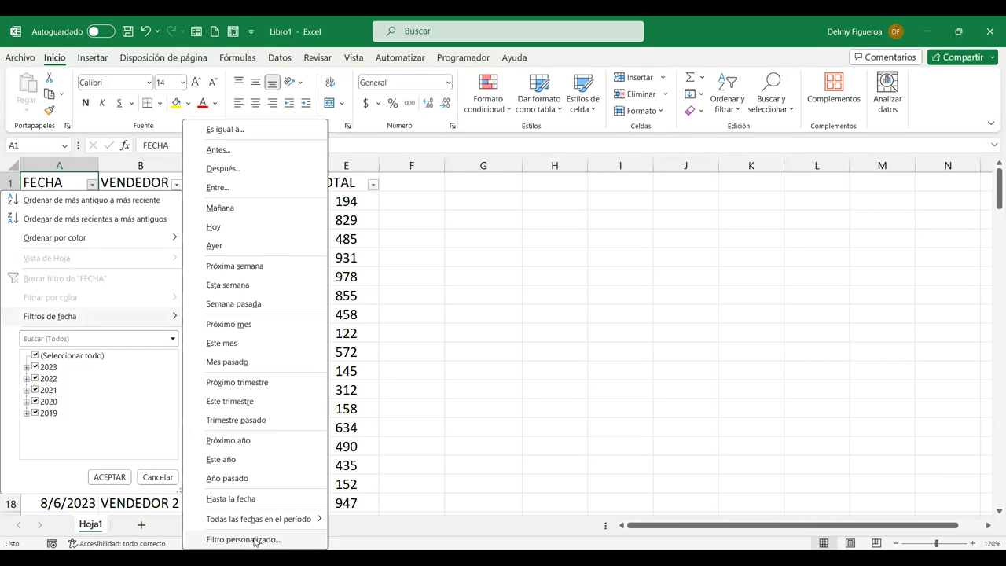
{"action": "type", "text": "f2"}
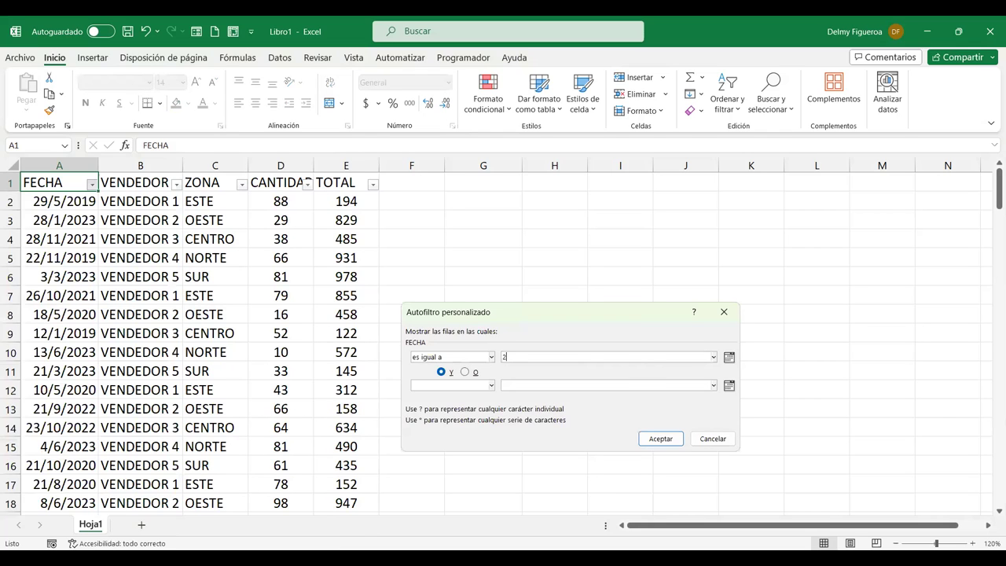
{"action": "type", "text": "2023"}
{"action": "left_click", "coordinate": [563, 382]}
{"action": "type", "text": "1/10/202"}
{"action": "left_click", "coordinate": [465, 372]}
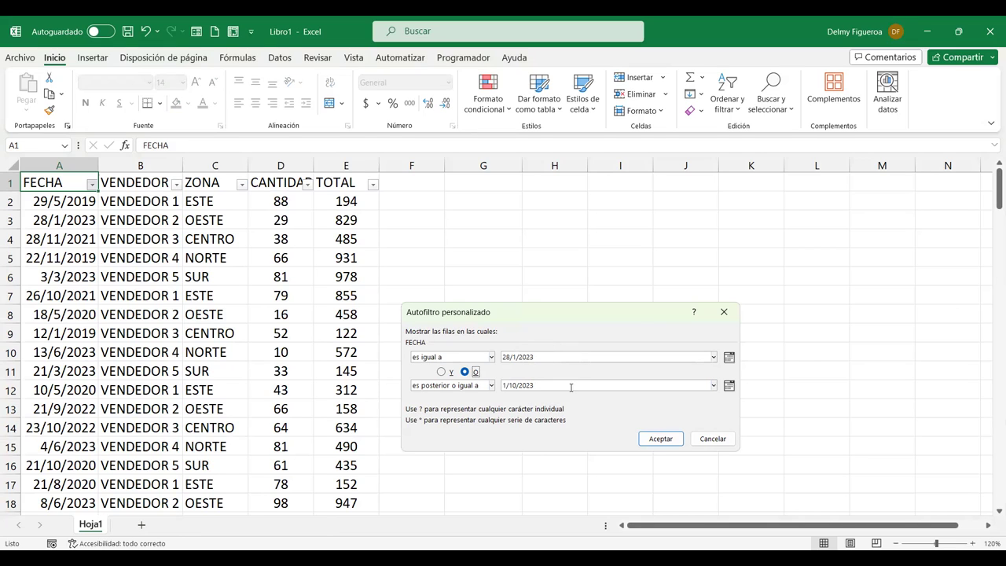
{"action": "left_click", "coordinate": [662, 439]}
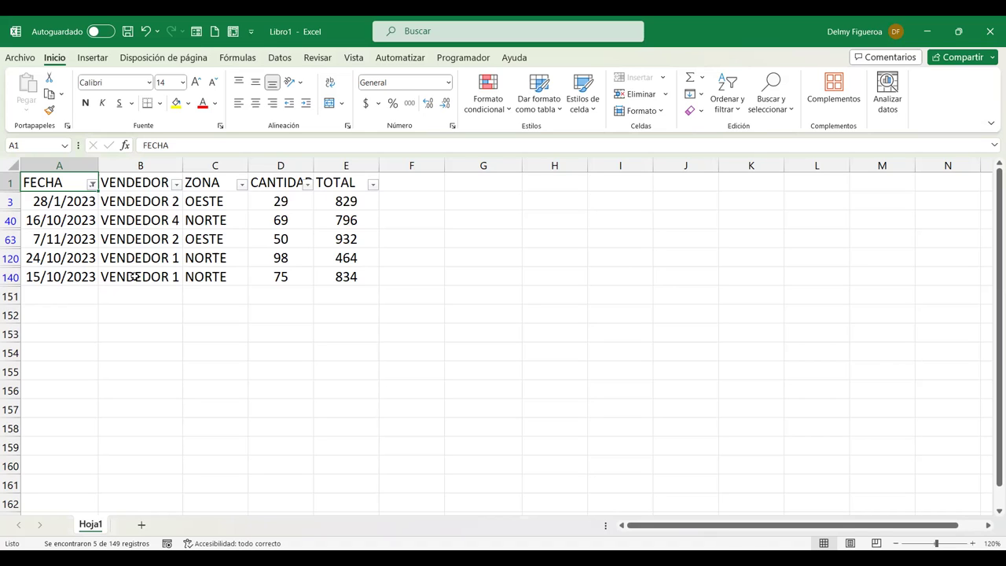
Step: Clear the FECHA filter, browse the Filtros de fecha options without applying one, and select B1
{"action": "left_click", "coordinate": [91, 184]}
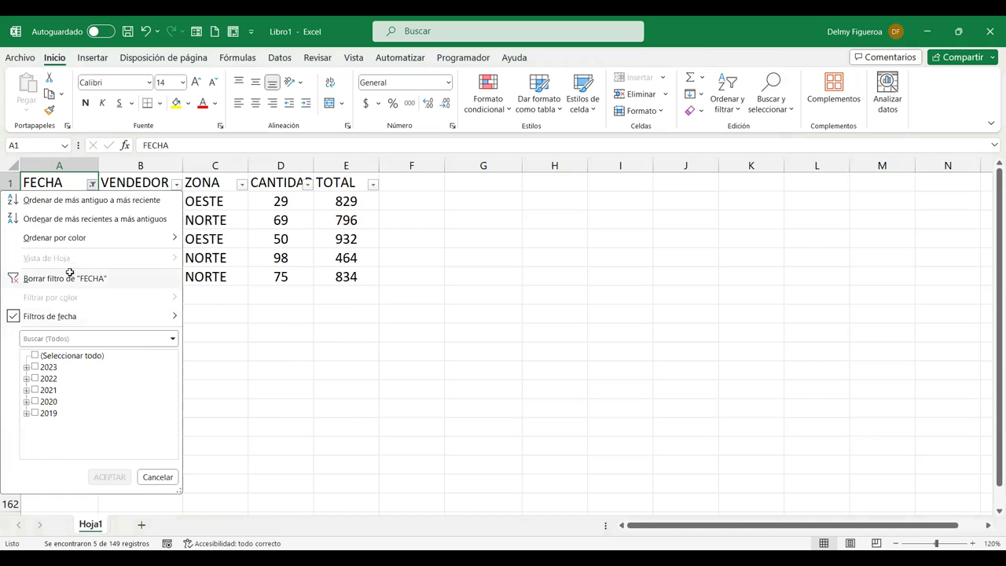
{"action": "left_click", "coordinate": [70, 272]}
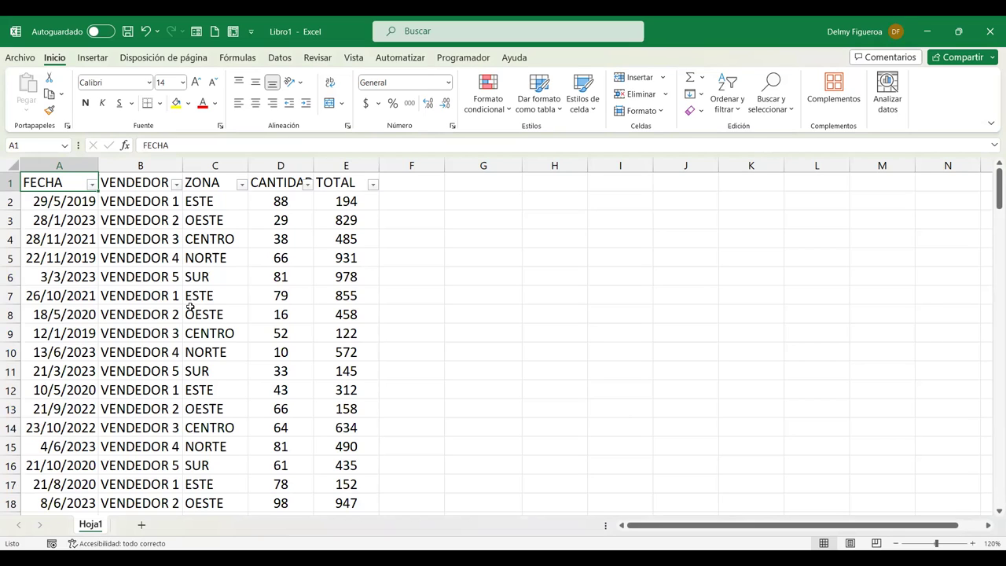
{"action": "left_click", "coordinate": [92, 185]}
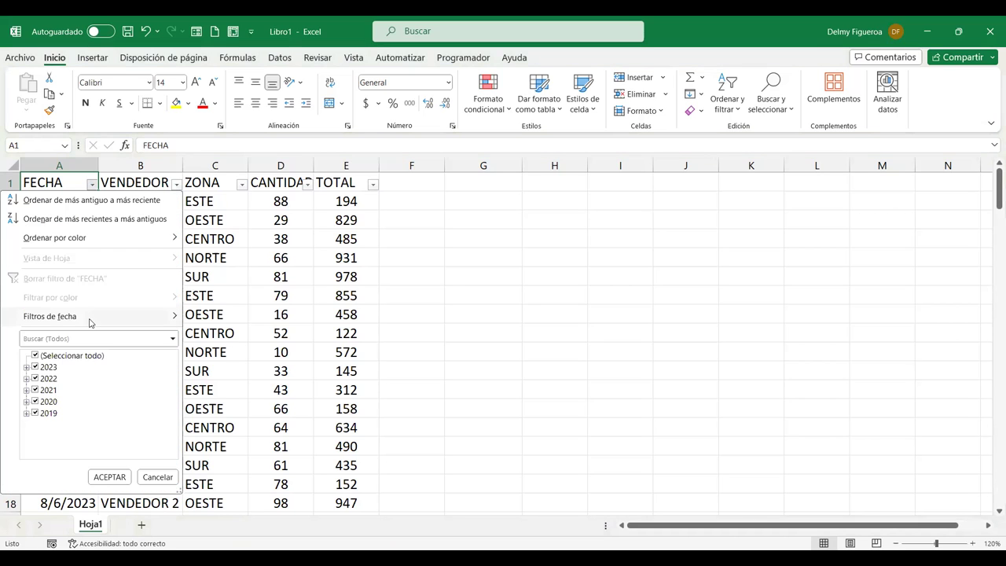
{"action": "mouse_move", "coordinate": [91, 323]}
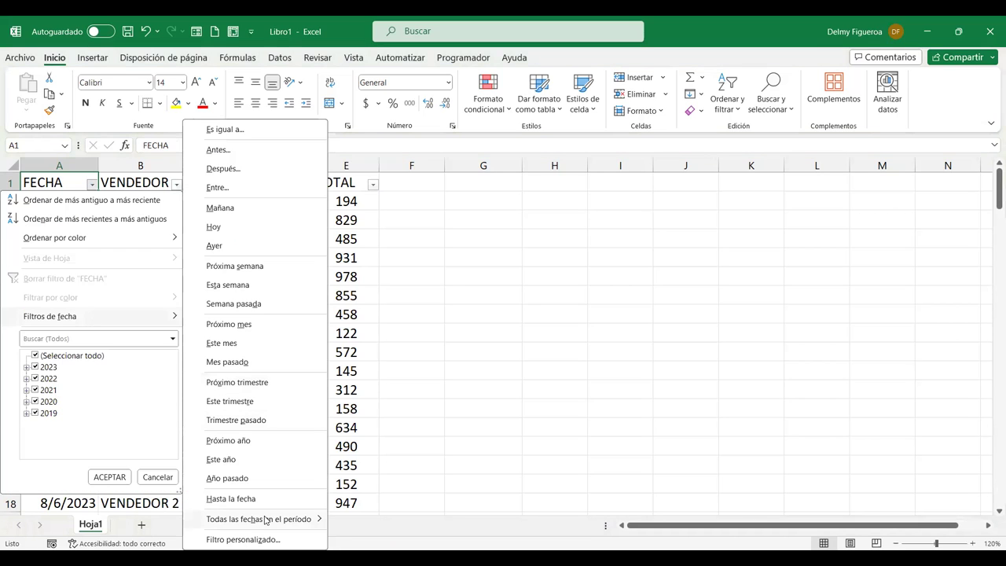
{"action": "mouse_move", "coordinate": [265, 519]}
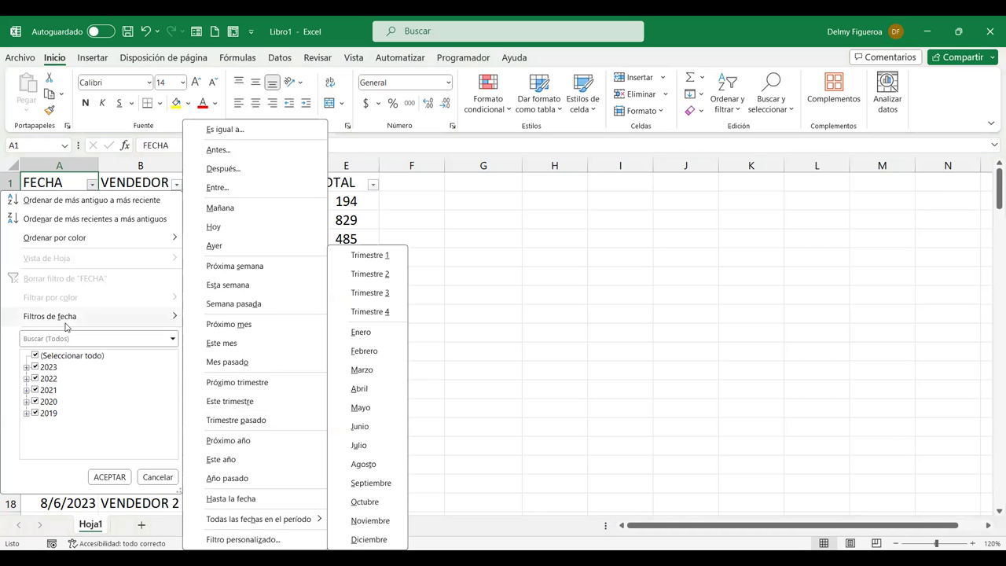
{"action": "left_click", "coordinate": [149, 183]}
{"action": "left_click", "coordinate": [150, 182]}
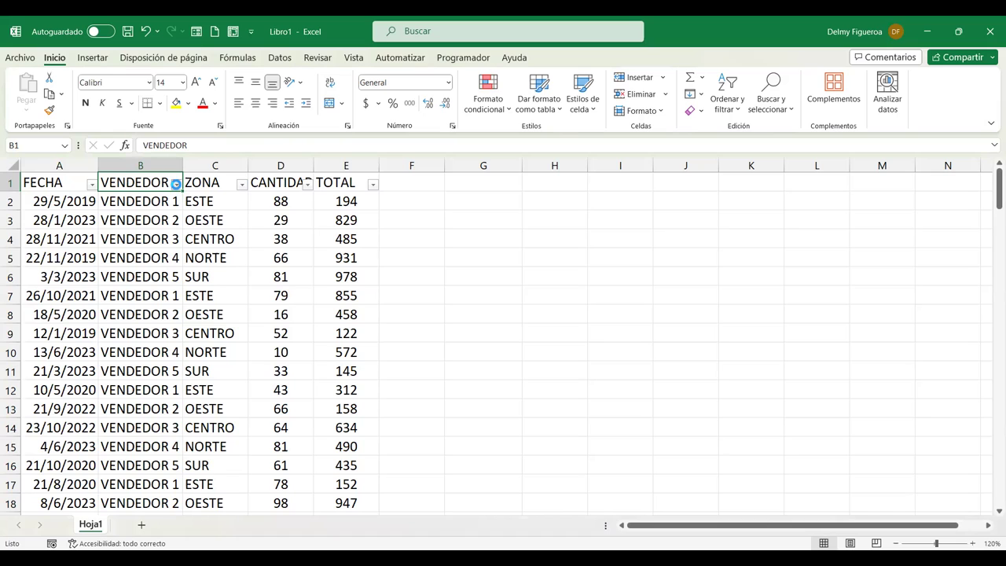
{"action": "left_click", "coordinate": [177, 184]}
{"action": "mouse_move", "coordinate": [157, 317]}
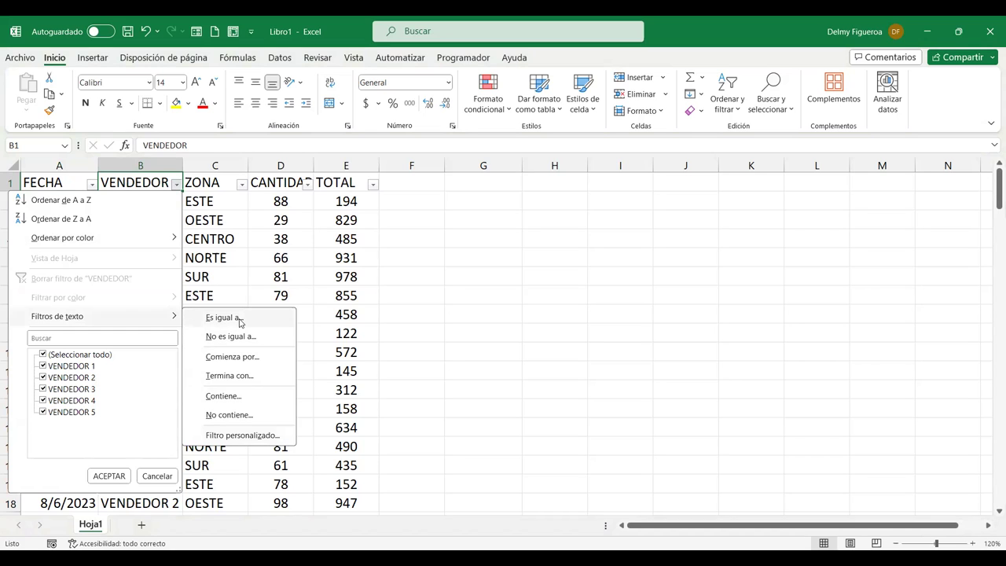
{"action": "left_click", "coordinate": [240, 321]}
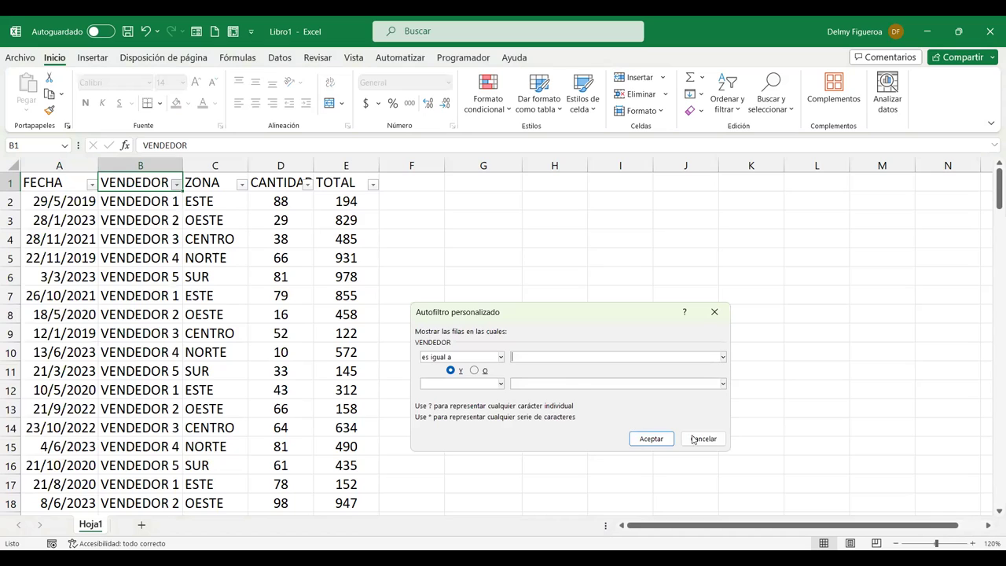
{"action": "type", "text": "VENDEDOR 1"}
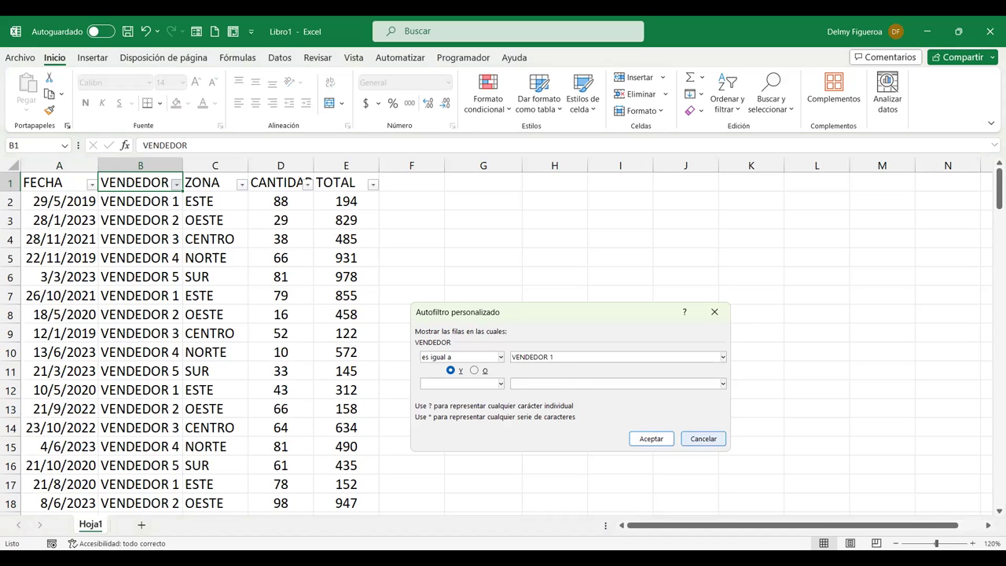
{"action": "left_click", "coordinate": [651, 439]}
{"action": "scroll", "coordinate": [160, 398], "scroll_direction": "down", "scroll_amount": 3}
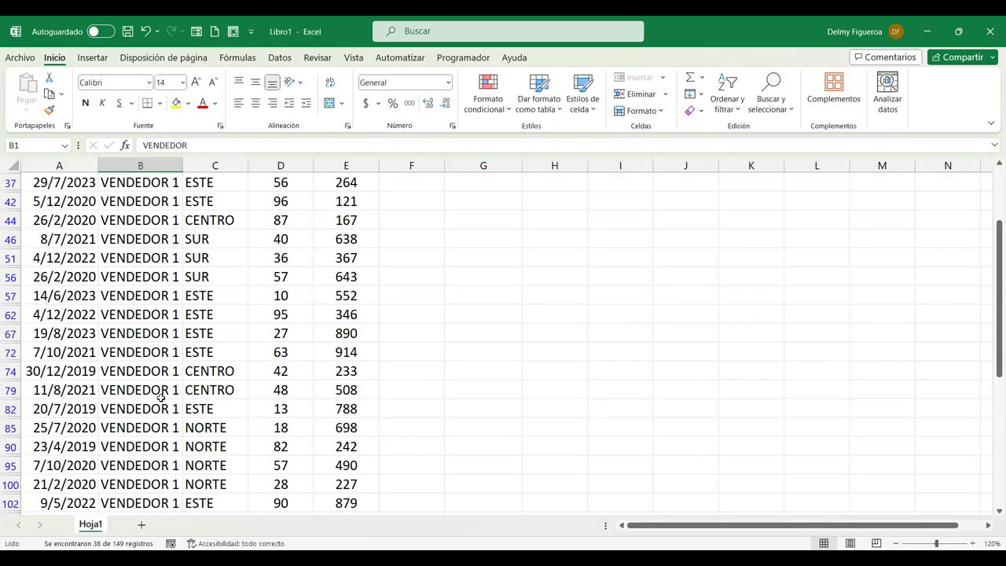
{"action": "scroll", "coordinate": [161, 398], "scroll_direction": "down", "scroll_amount": 10}
{"action": "scroll", "coordinate": [160, 398], "scroll_direction": "down", "scroll_amount": 1}
{"action": "scroll", "coordinate": [160, 398], "scroll_direction": "up", "scroll_amount": 1}
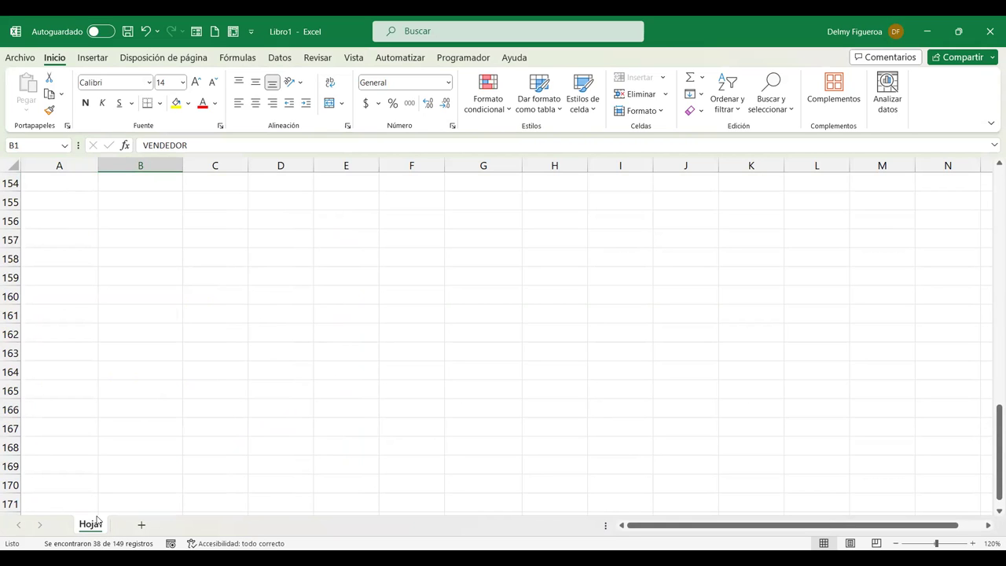
{"action": "scroll", "coordinate": [411, 276], "scroll_direction": "up", "scroll_amount": 5}
{"action": "scroll", "coordinate": [411, 275], "scroll_direction": "up", "scroll_amount": 10}
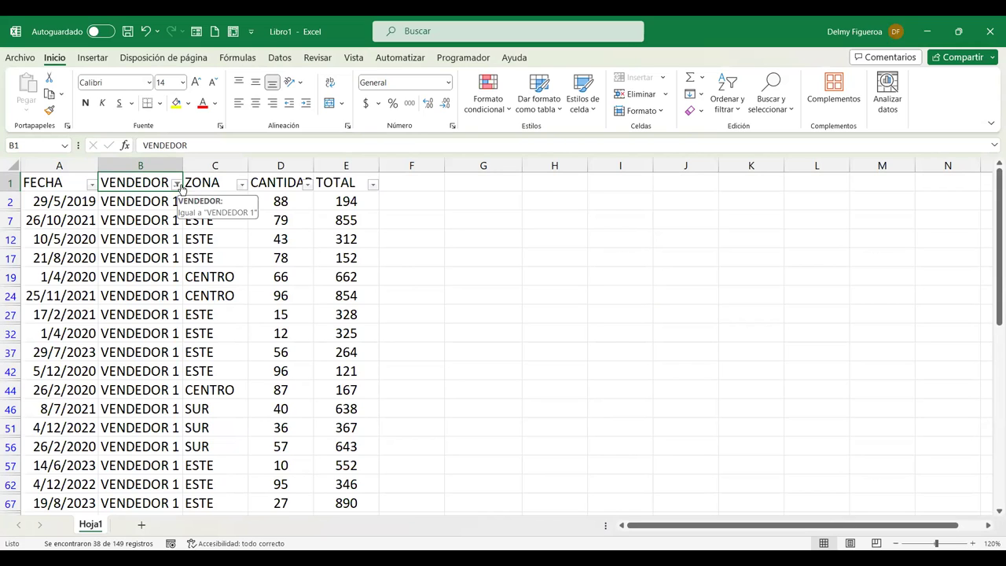
{"action": "key", "text": "ctrl+z"}
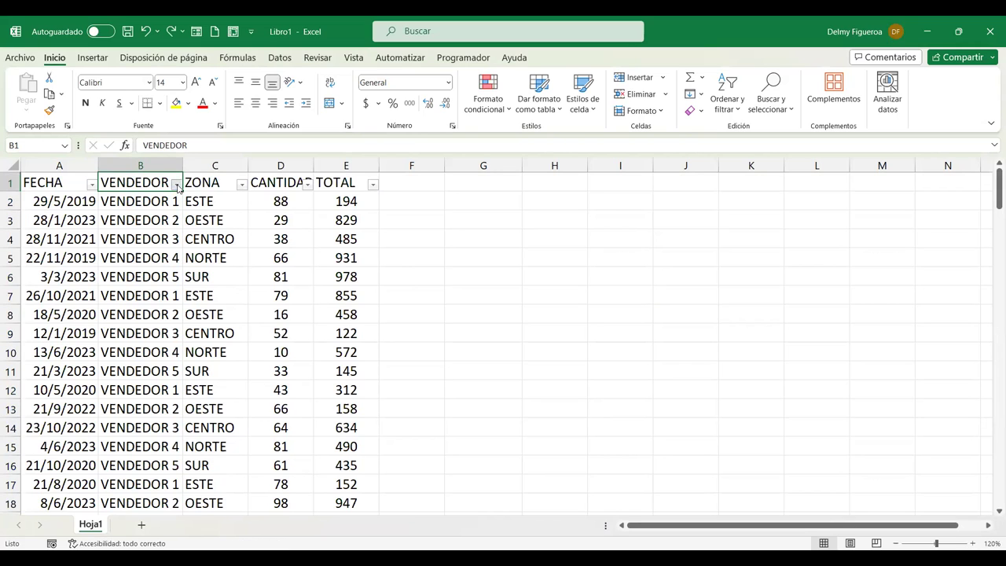
Step: Filter VENDEDOR with a custom does-not-equal condition excluding VENDEDOR 5
{"action": "left_click", "coordinate": [177, 184]}
{"action": "mouse_move", "coordinate": [115, 317]}
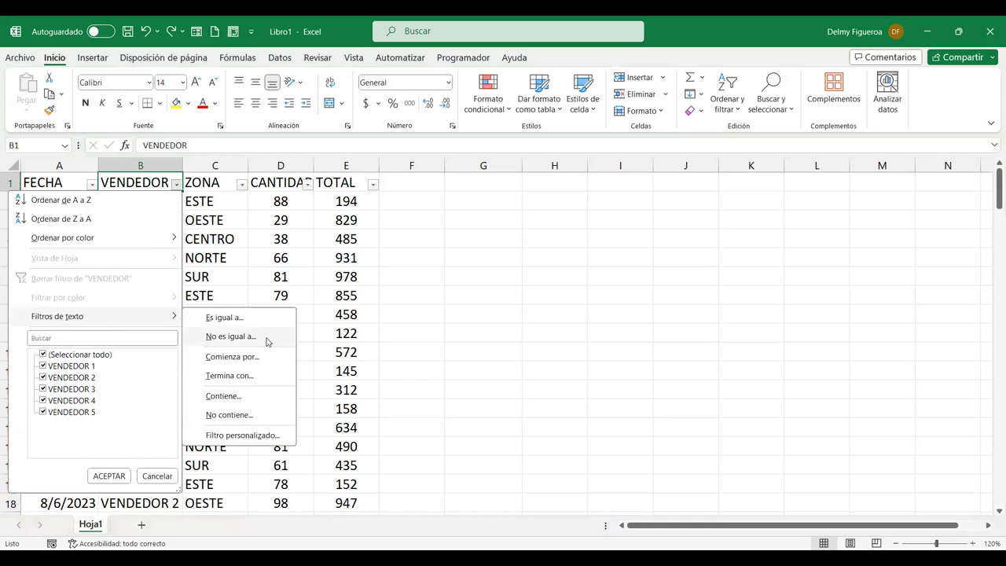
{"action": "left_click", "coordinate": [231, 336]}
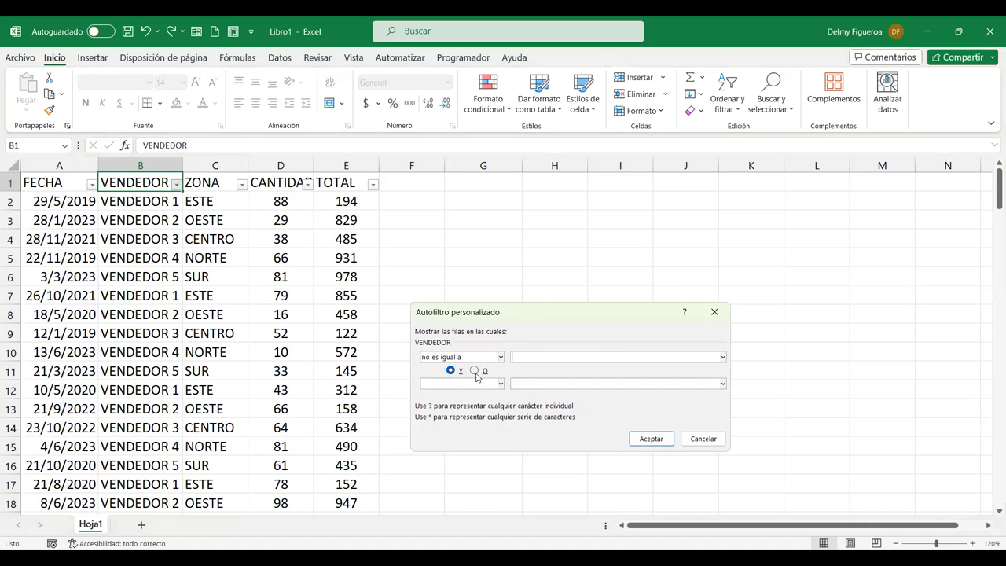
{"action": "type", "text": "VENDEDOR 5"}
{"action": "left_click", "coordinate": [657, 441]}
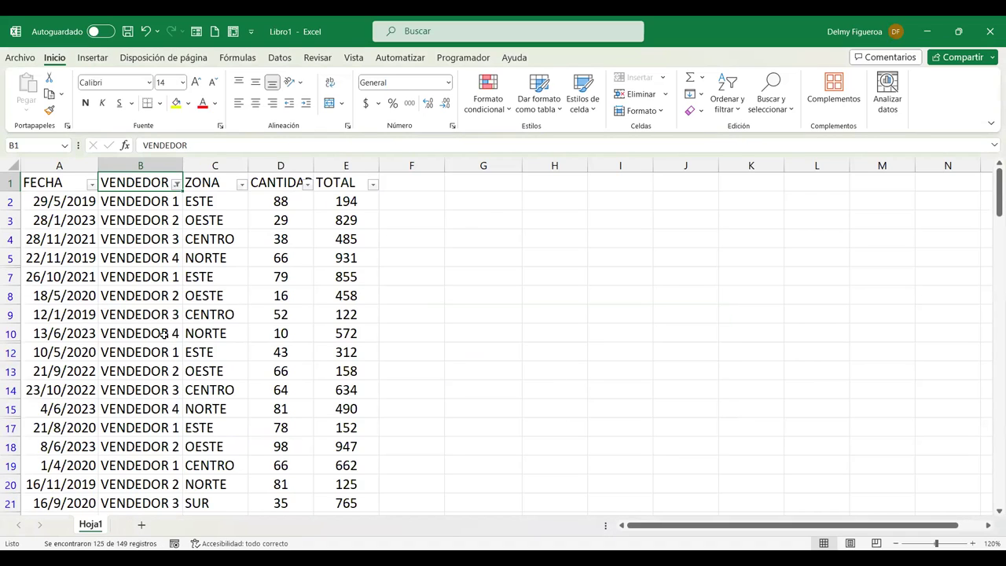
Step: Review the filtered rows, return to A1, and undo the VENDEDOR filter with Ctrl+Z
{"action": "scroll", "coordinate": [164, 333], "scroll_direction": "down", "scroll_amount": 3}
{"action": "scroll", "coordinate": [163, 334], "scroll_direction": "down", "scroll_amount": 3}
{"action": "scroll", "coordinate": [163, 334], "scroll_direction": "down", "scroll_amount": 5}
{"action": "scroll", "coordinate": [164, 334], "scroll_direction": "down", "scroll_amount": 6}
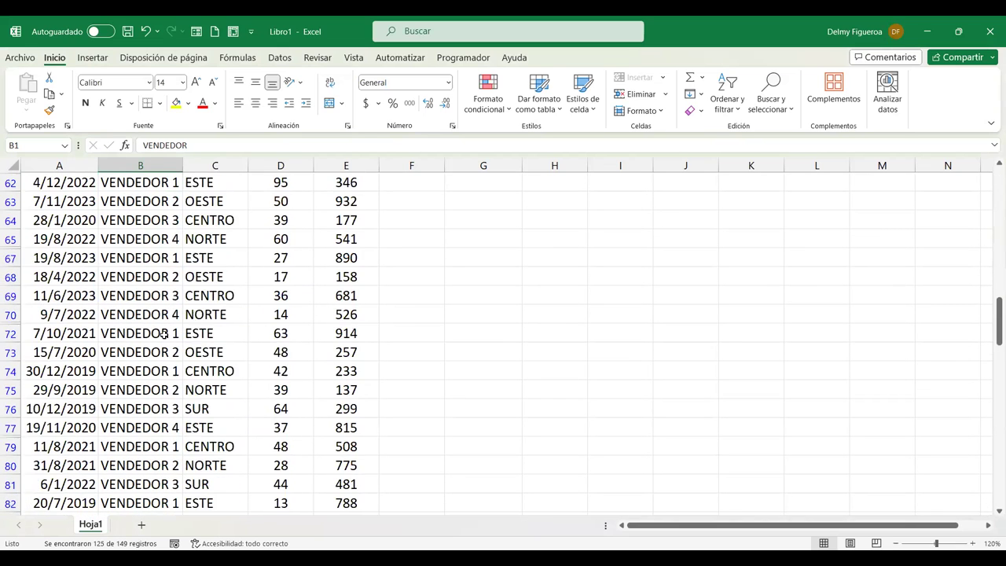
{"action": "scroll", "coordinate": [164, 333], "scroll_direction": "down", "scroll_amount": 1}
{"action": "scroll", "coordinate": [164, 333], "scroll_direction": "down", "scroll_amount": 9}
{"action": "scroll", "coordinate": [163, 333], "scroll_direction": "down", "scroll_amount": 7}
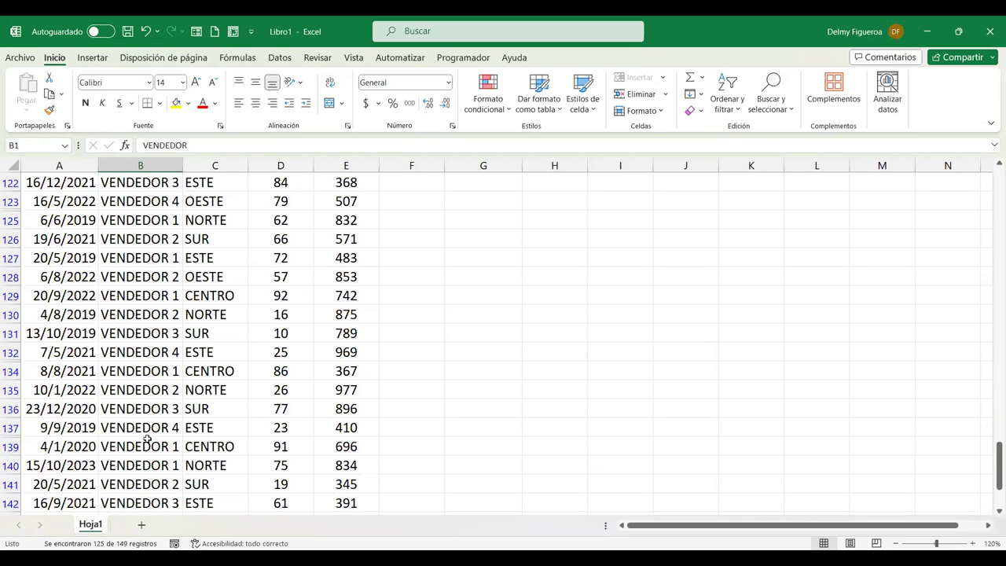
{"action": "left_click", "coordinate": [528, 347]}
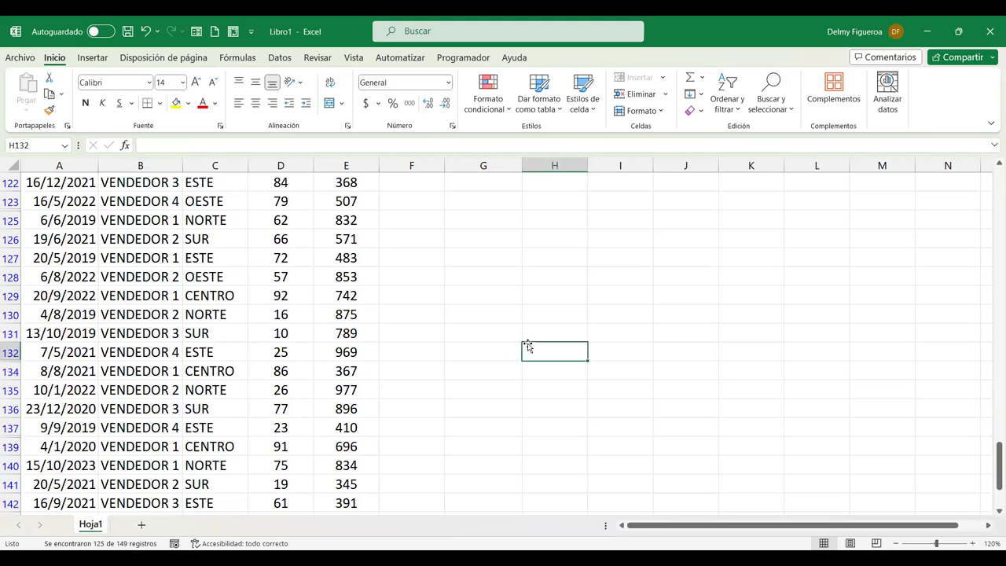
{"action": "key", "text": "ctrl+Home"}
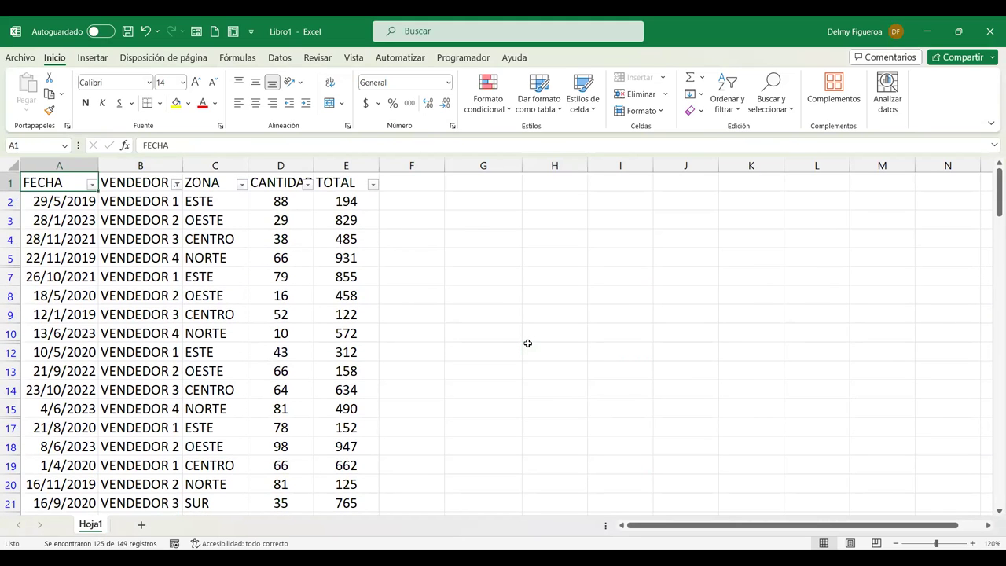
{"action": "key", "text": "ctrl+z"}
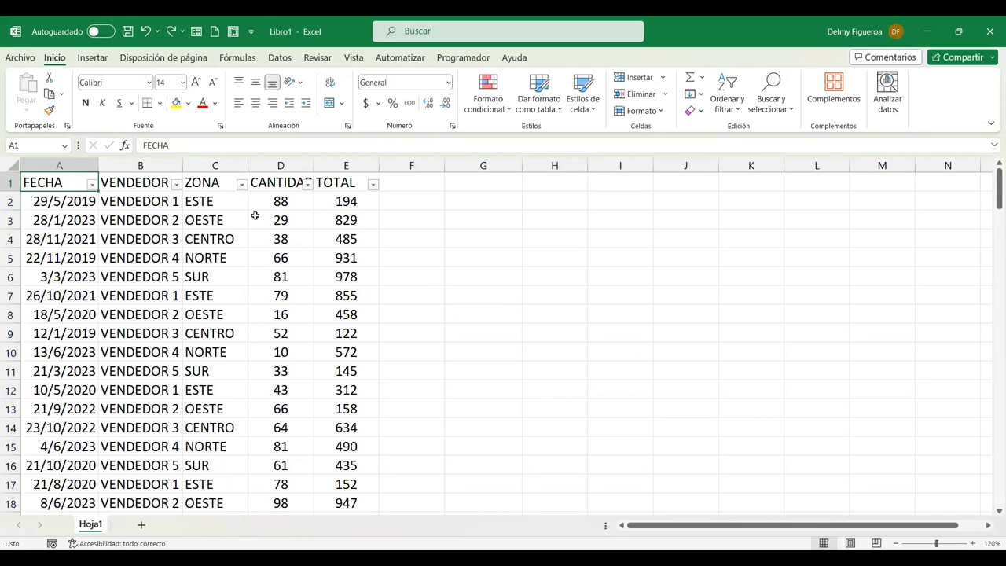
Step: Check the VENDEDOR filter options without changes and select cell B2
{"action": "left_click", "coordinate": [177, 184]}
{"action": "mouse_move", "coordinate": [122, 318]}
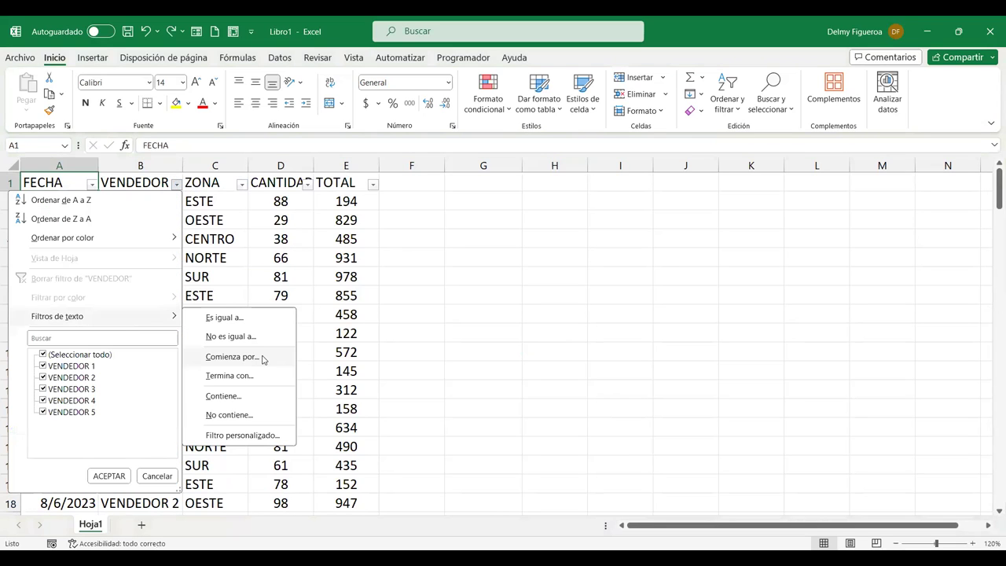
{"action": "key", "text": "Escape"}
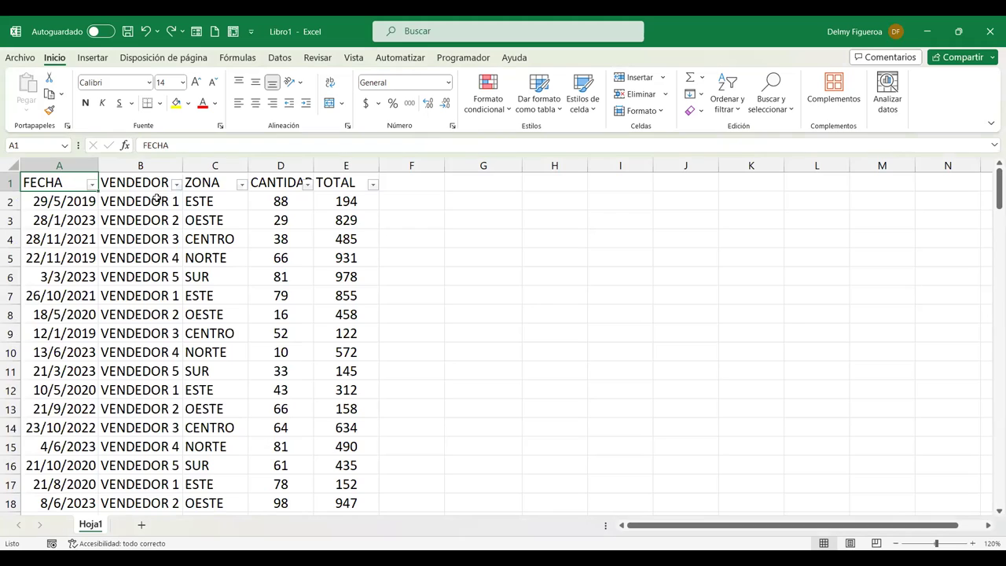
{"action": "left_click", "coordinate": [140, 201]}
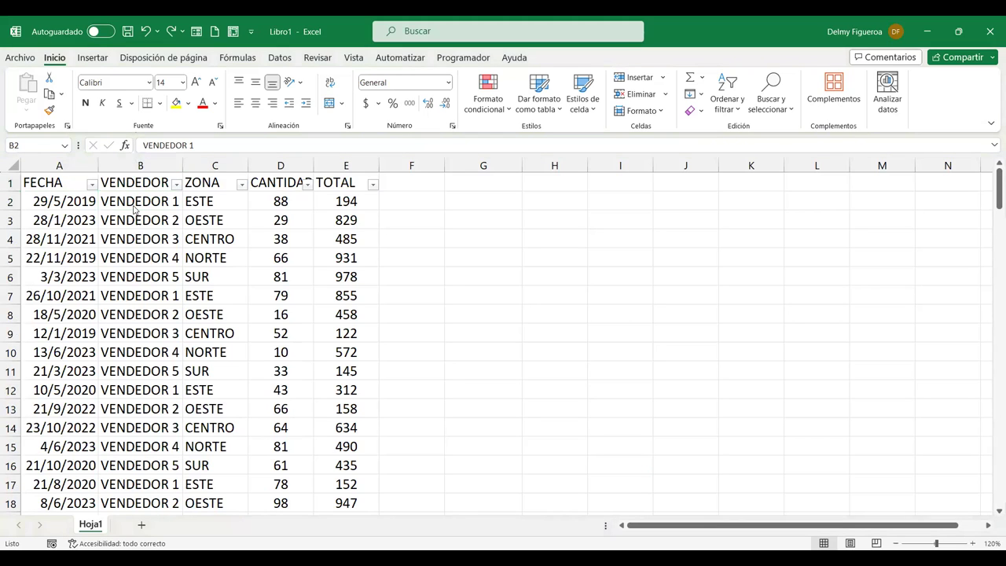
Step: Replace the VENDEDOR labels in B2 and B4 with seller full names and autofit column B
{"action": "type", "text": "Jorge Valdez"}
{"action": "key", "text": "Return"}
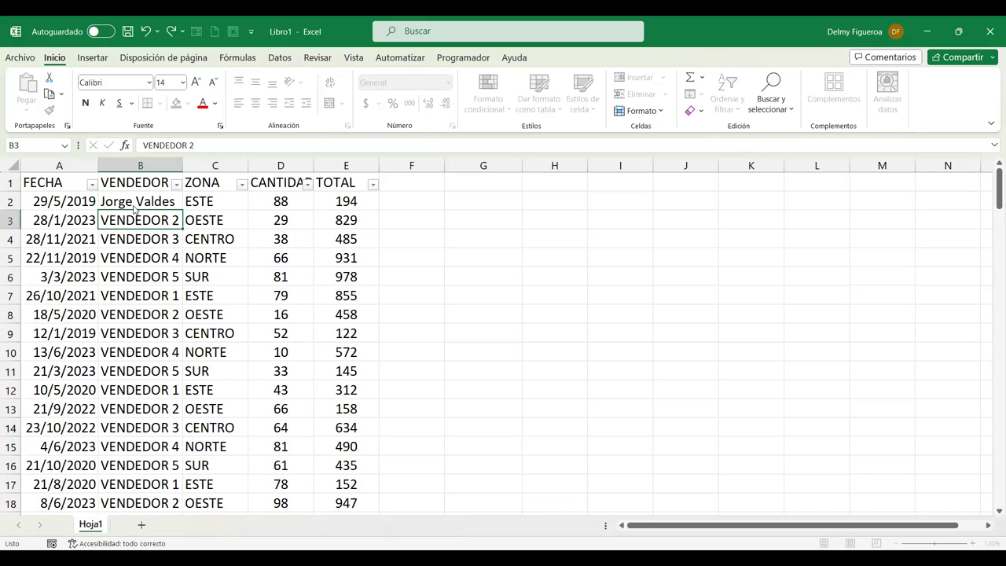
{"action": "key", "text": "Down"}
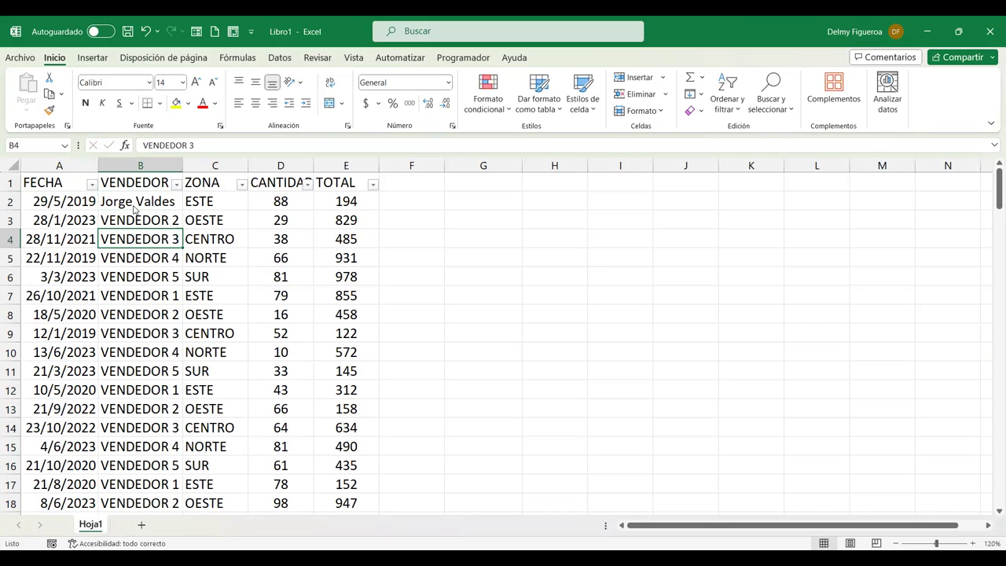
{"action": "type", "text": "Katherine Sand"}
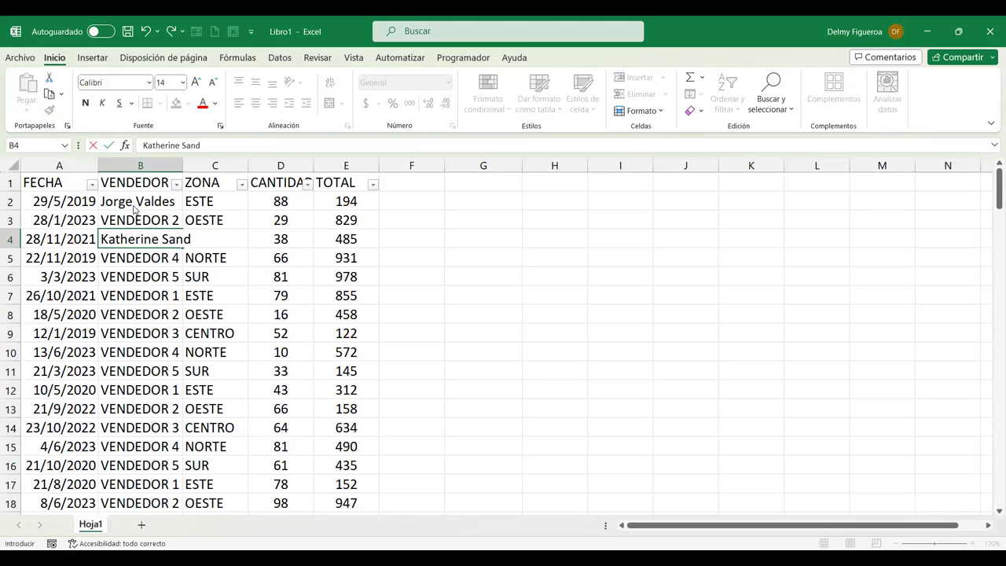
{"action": "type", "text": "oval"}
{"action": "key", "text": "Return"}
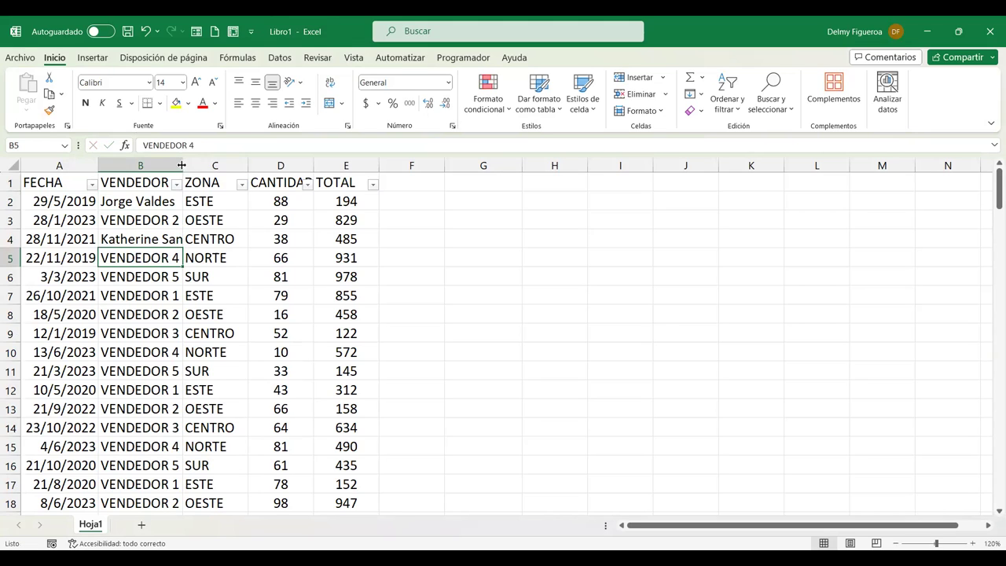
{"action": "double_click", "coordinate": [182, 165]}
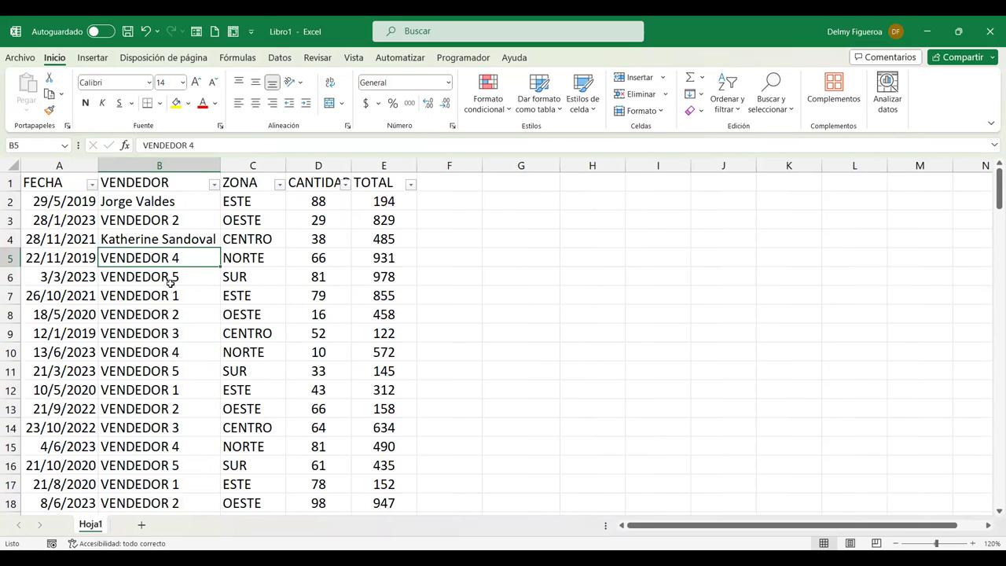
Step: Replace the VENDEDOR labels in B6 and B8 with seller full names and autofit column B
{"action": "left_click", "coordinate": [169, 281]}
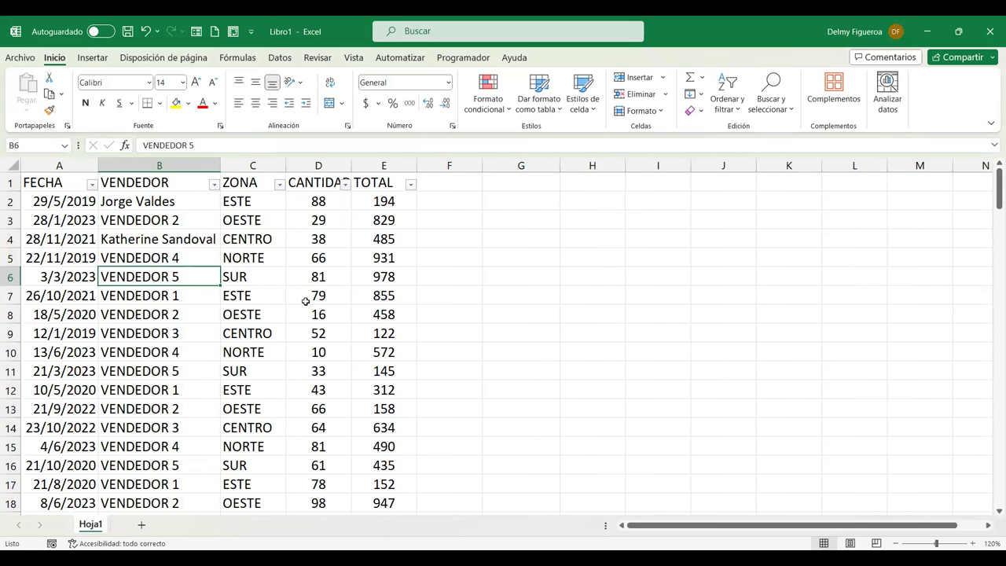
{"action": "left_click", "coordinate": [179, 276]}
{"action": "type", "text": "Mario Rodríguez"}
{"action": "key", "text": "Return"}
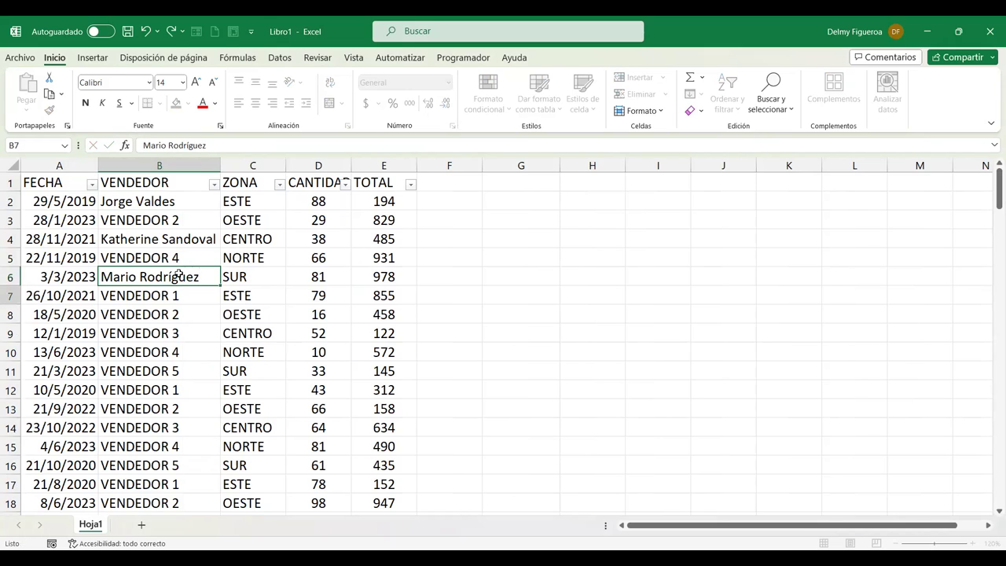
{"action": "left_click", "coordinate": [164, 315]}
{"action": "type", "text": "MErcedes MEdrano"}
{"action": "key", "text": "Return"}
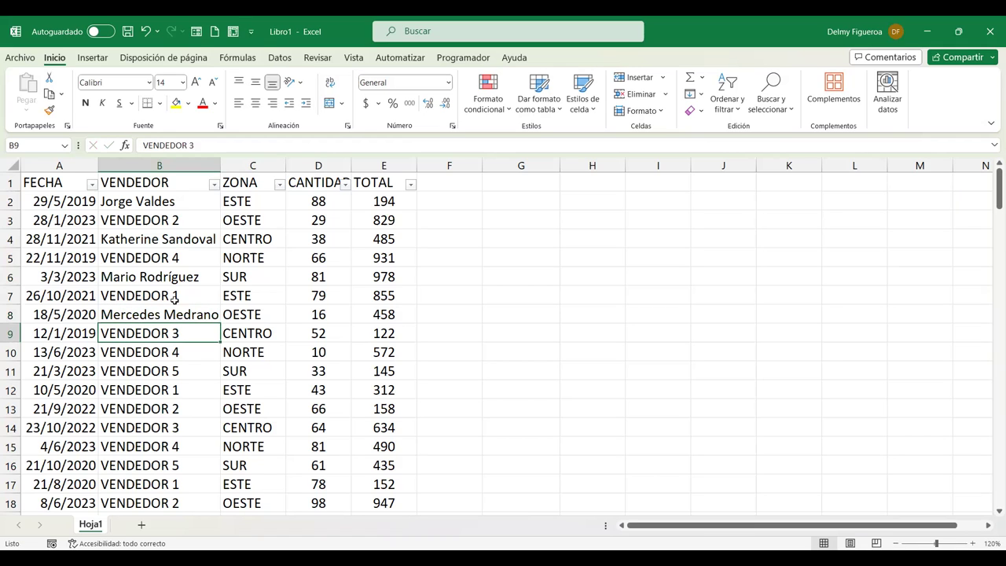
{"action": "double_click", "coordinate": [222, 166]}
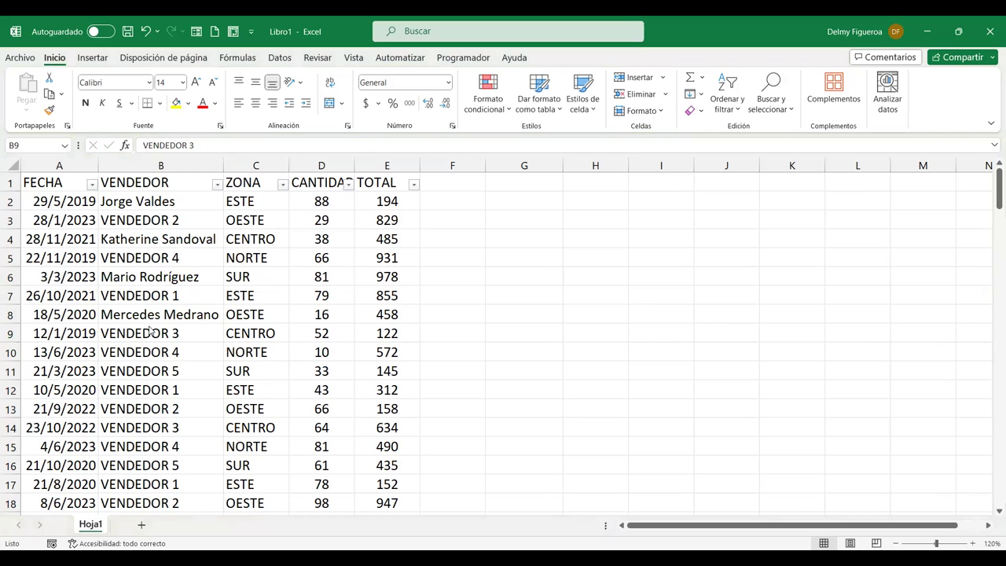
Step: Enter a seller's full name in B10 and widen column B further
{"action": "left_click", "coordinate": [155, 352]}
{"action": "type", "text": "Rafael Escobar"}
{"action": "key", "text": "Return"}
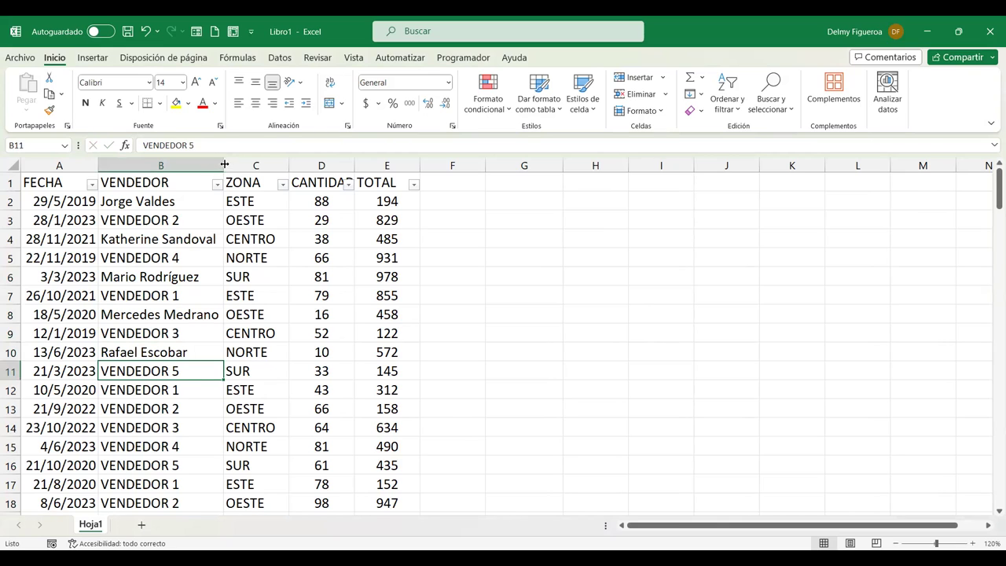
{"action": "left_click_drag", "start_coordinate": [226, 166], "coordinate": [247, 166]}
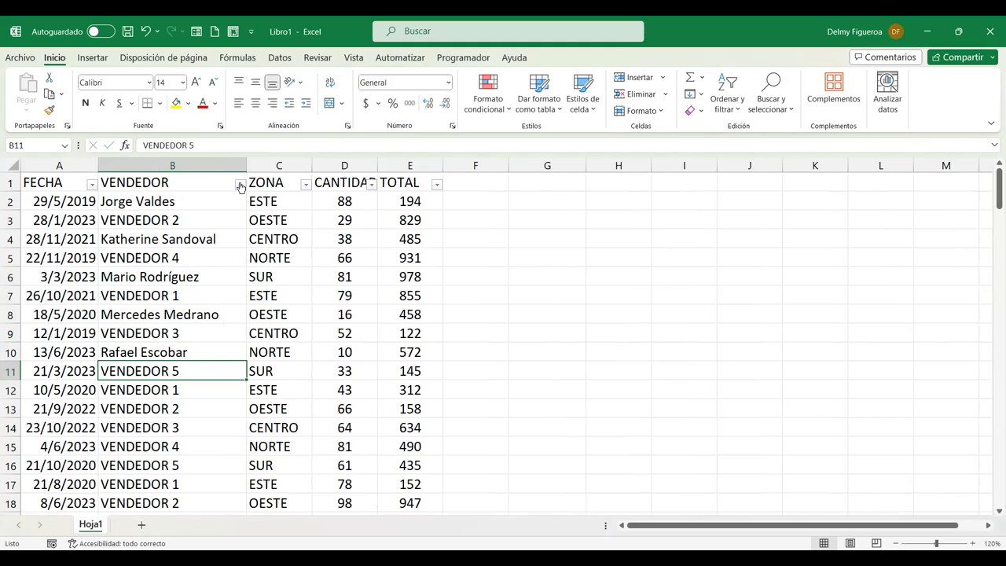
{"action": "left_click", "coordinate": [240, 185]}
{"action": "mouse_move", "coordinate": [166, 323]}
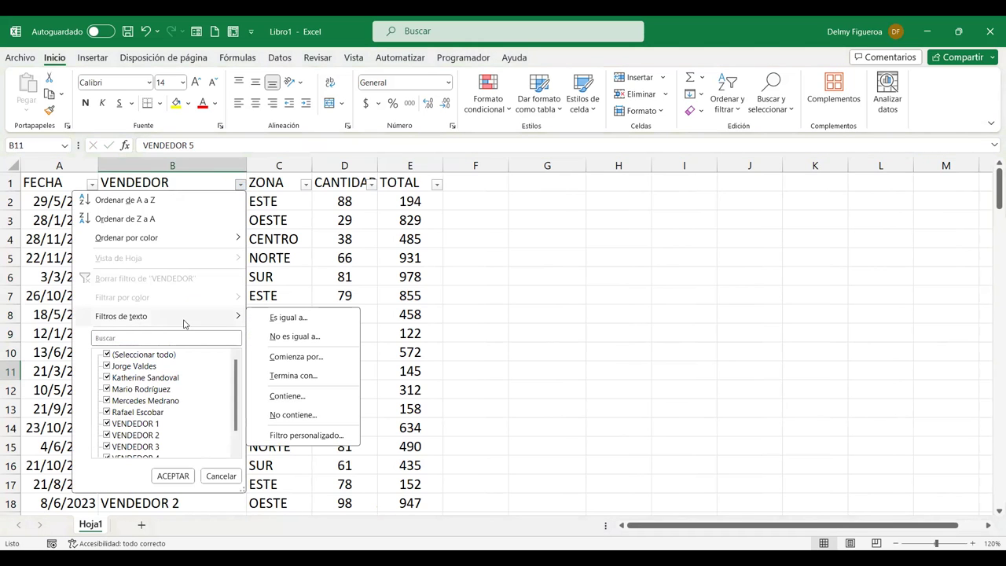
{"action": "left_click", "coordinate": [328, 362]}
{"action": "type", "text": "V"}
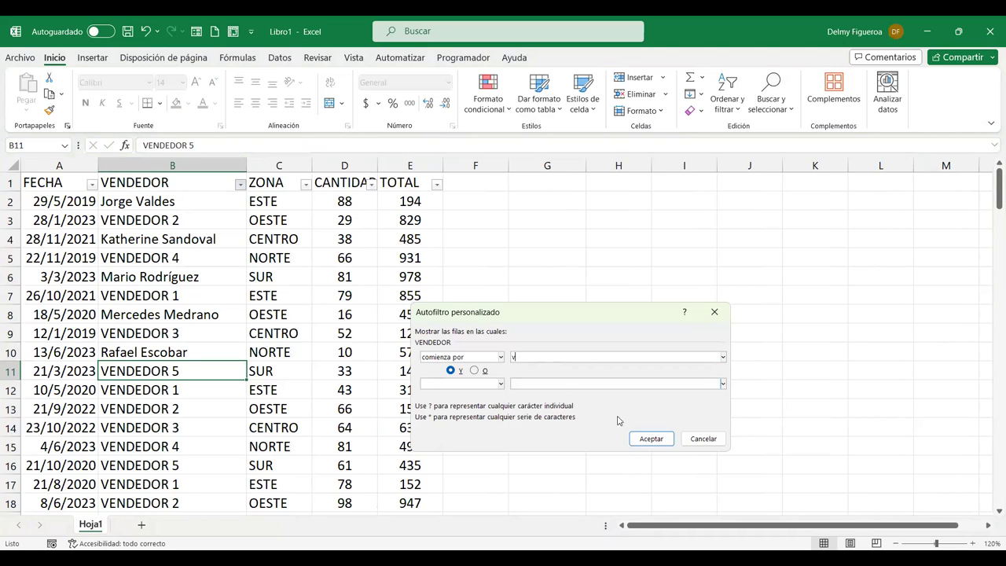
{"action": "left_click", "coordinate": [656, 441]}
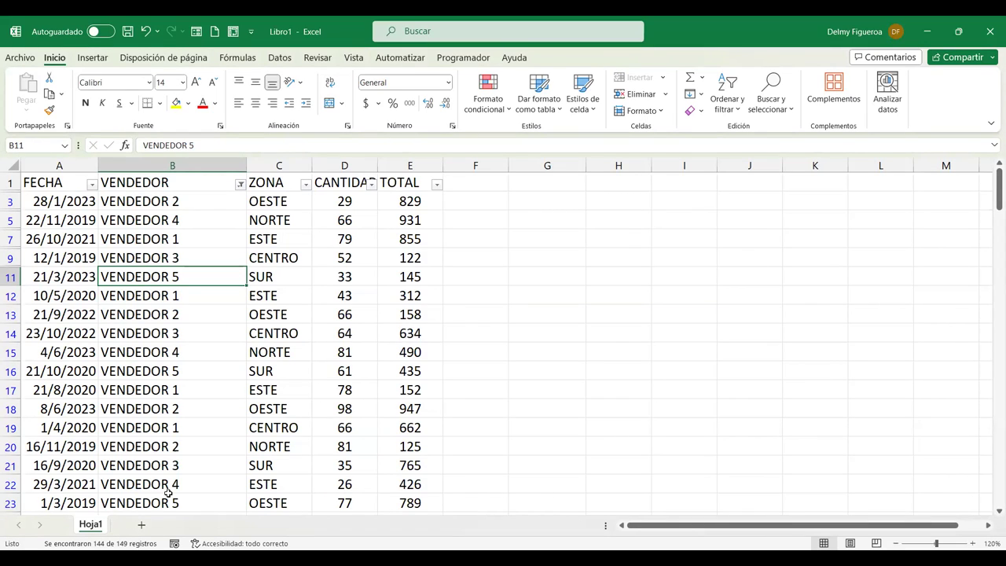
{"action": "key", "text": "ctrl+z"}
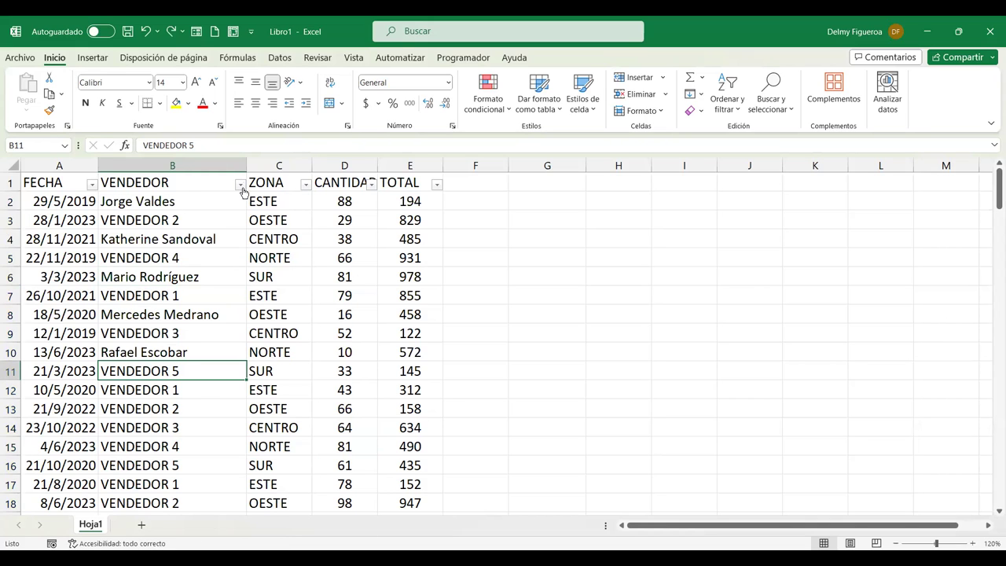
Step: Filter VENDEDOR to names ending with 2, showing the 34 VENDEDOR 2 records
{"action": "left_click", "coordinate": [242, 184]}
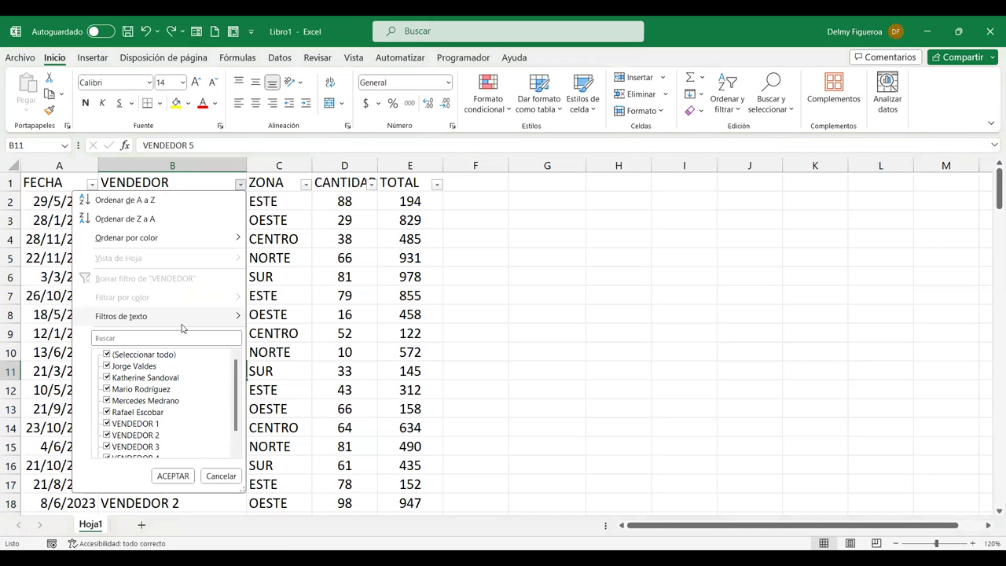
{"action": "mouse_move", "coordinate": [181, 321]}
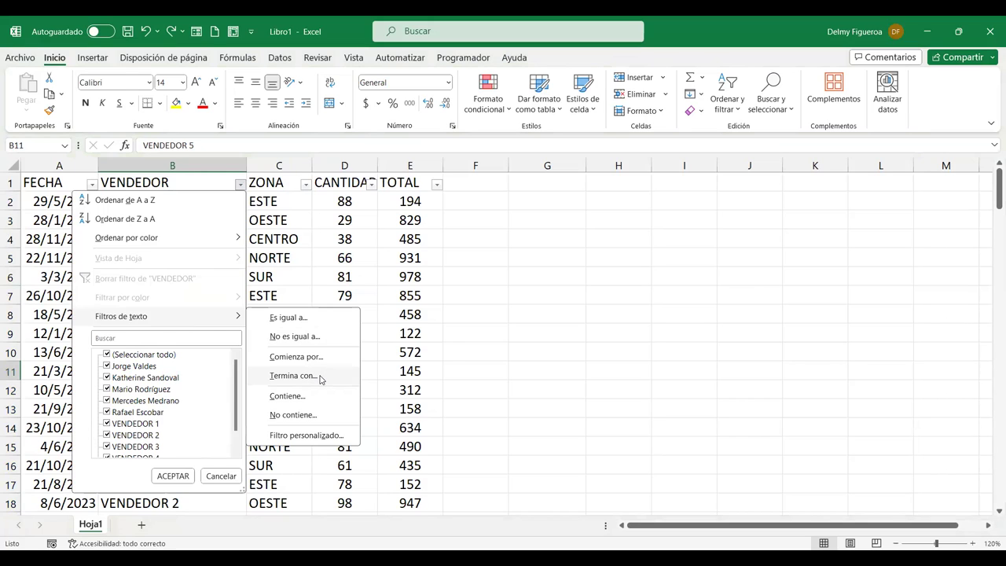
{"action": "left_click", "coordinate": [294, 376]}
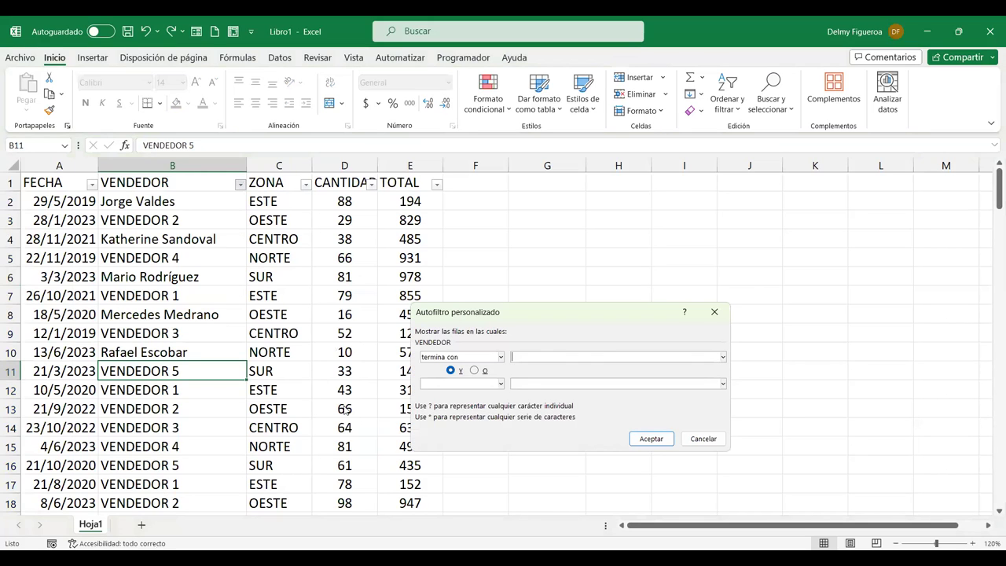
{"action": "type", "text": "2"}
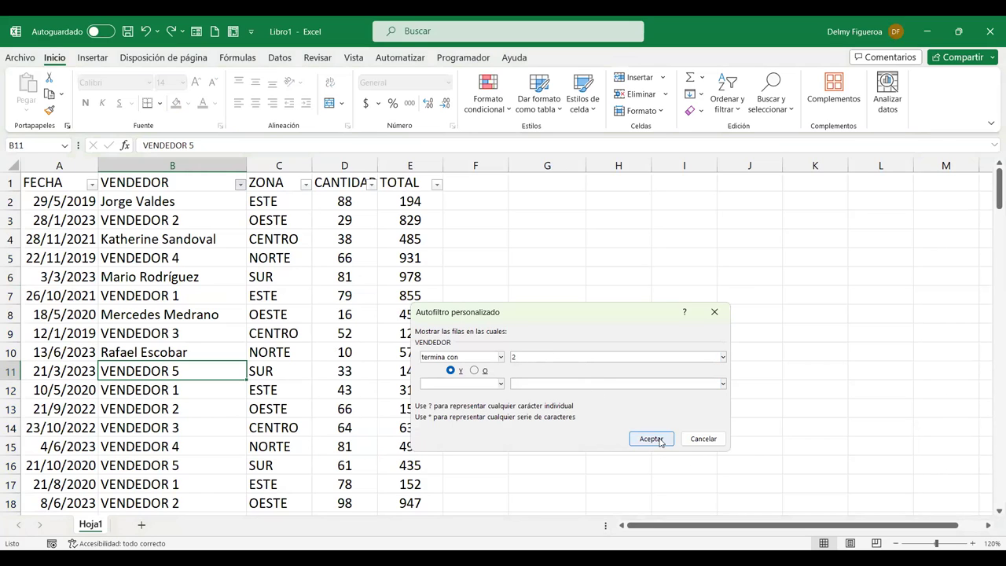
{"action": "left_click", "coordinate": [651, 439]}
{"action": "scroll", "coordinate": [178, 363], "scroll_direction": "down", "scroll_amount": 3}
{"action": "scroll", "coordinate": [178, 363], "scroll_direction": "down", "scroll_amount": 5}
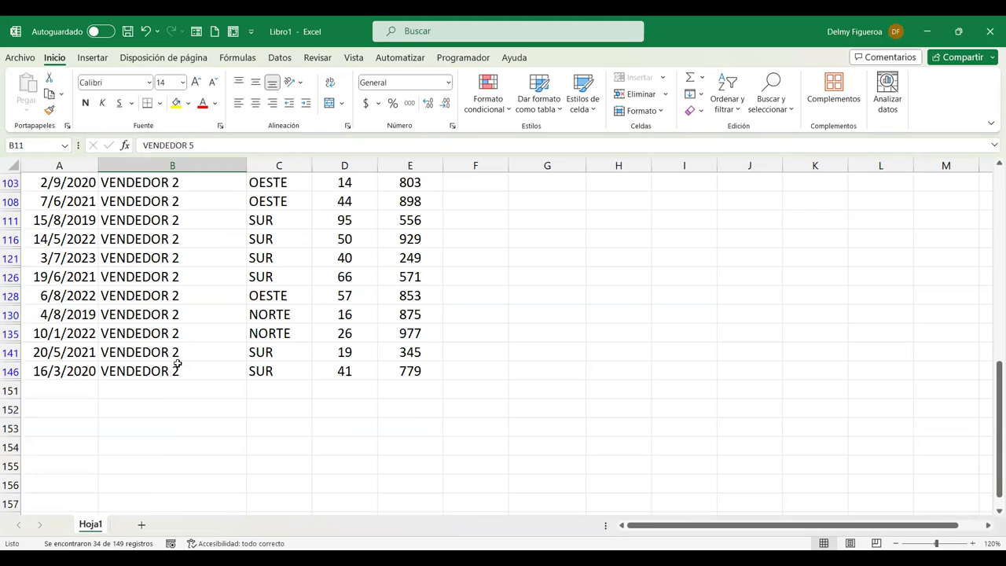
{"action": "scroll", "coordinate": [178, 364], "scroll_direction": "up", "scroll_amount": 8}
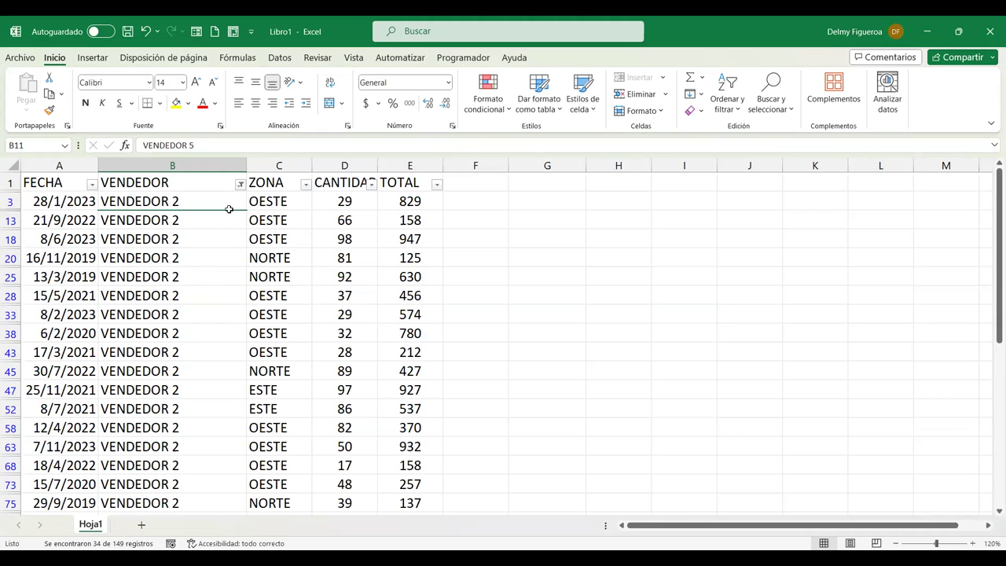
{"action": "key", "text": "ctrl+z"}
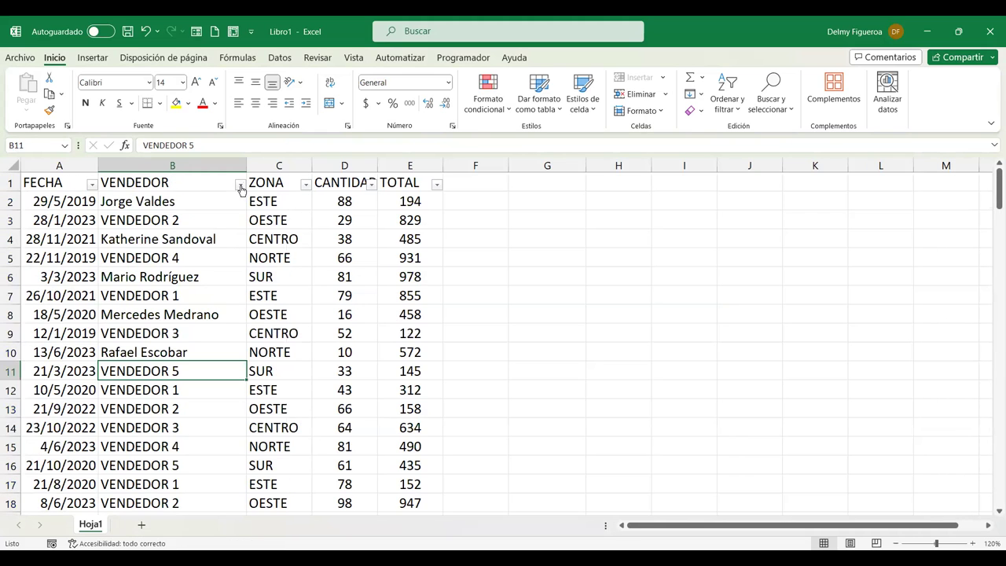
{"action": "left_click", "coordinate": [240, 186]}
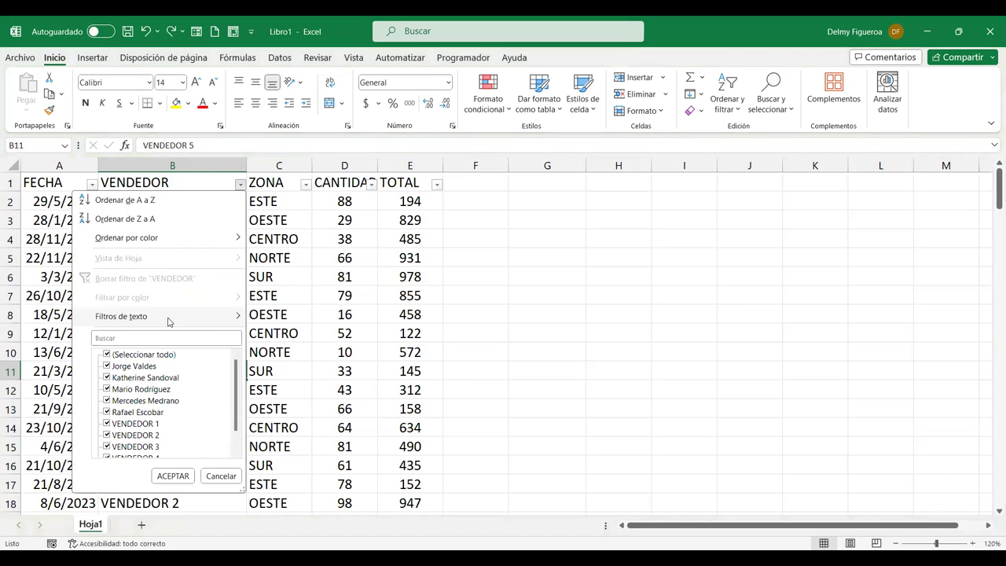
{"action": "mouse_move", "coordinate": [168, 319]}
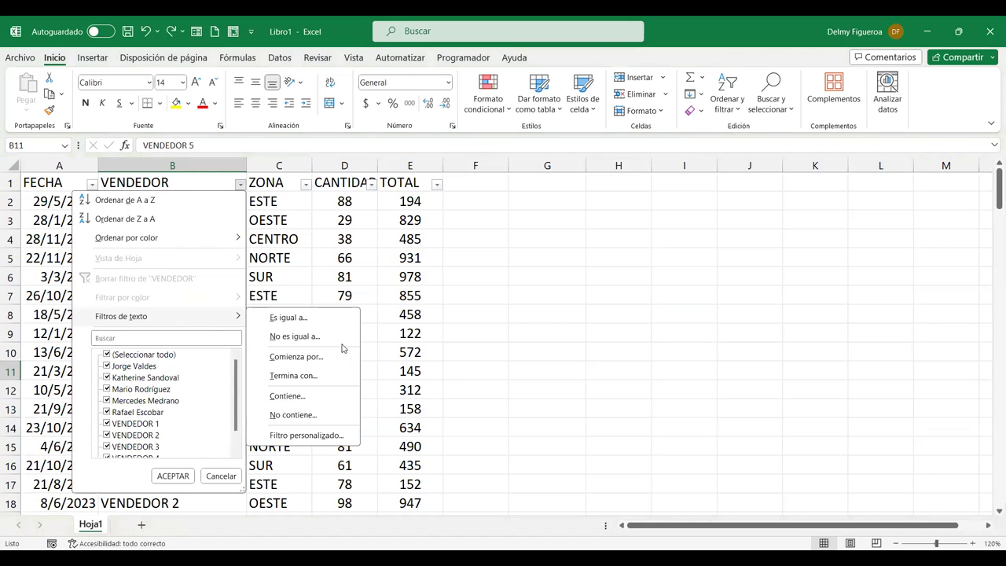
{"action": "left_click", "coordinate": [316, 398]}
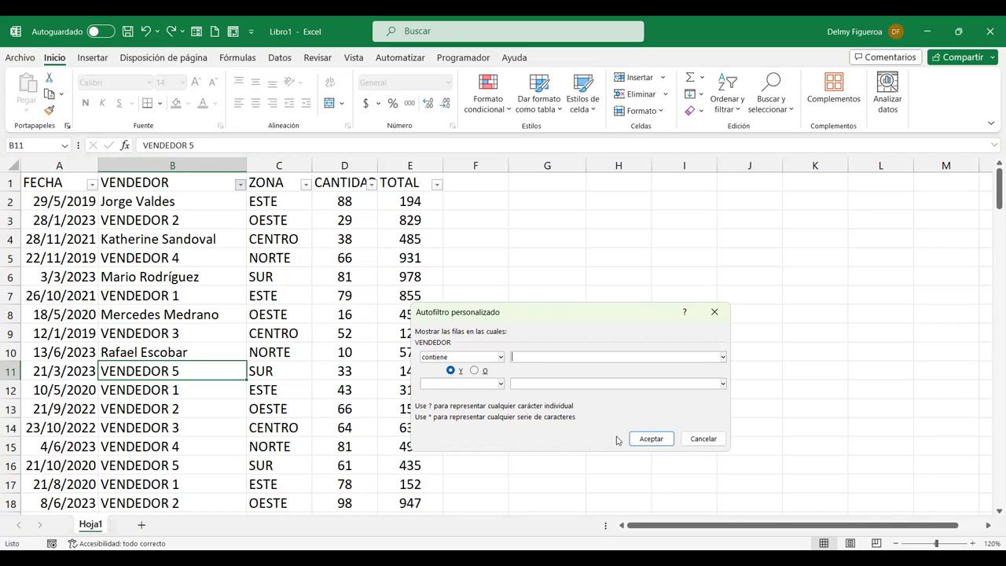
{"action": "type", "text": "ar"}
{"action": "left_click", "coordinate": [650, 439]}
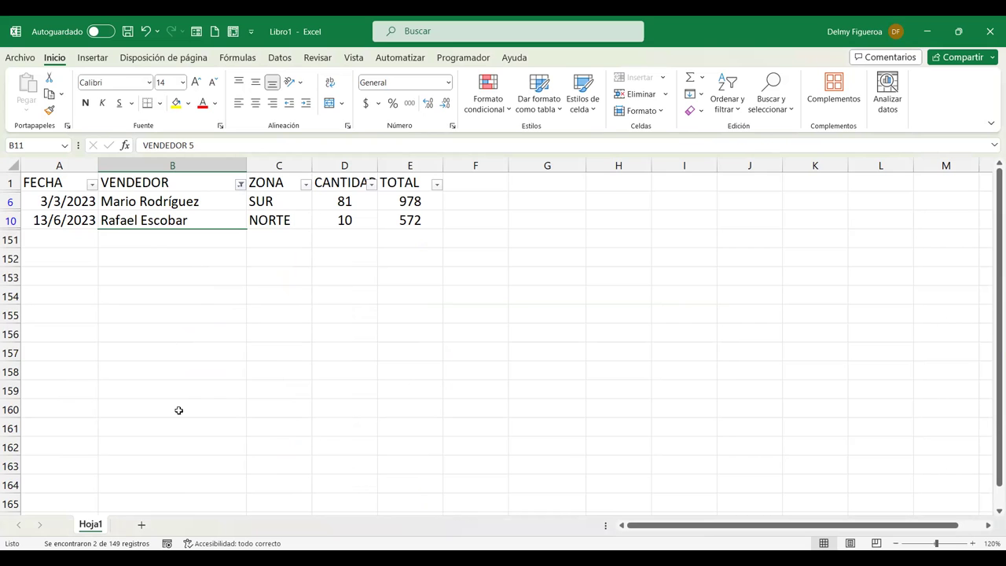
{"action": "key", "text": "ctrl+z"}
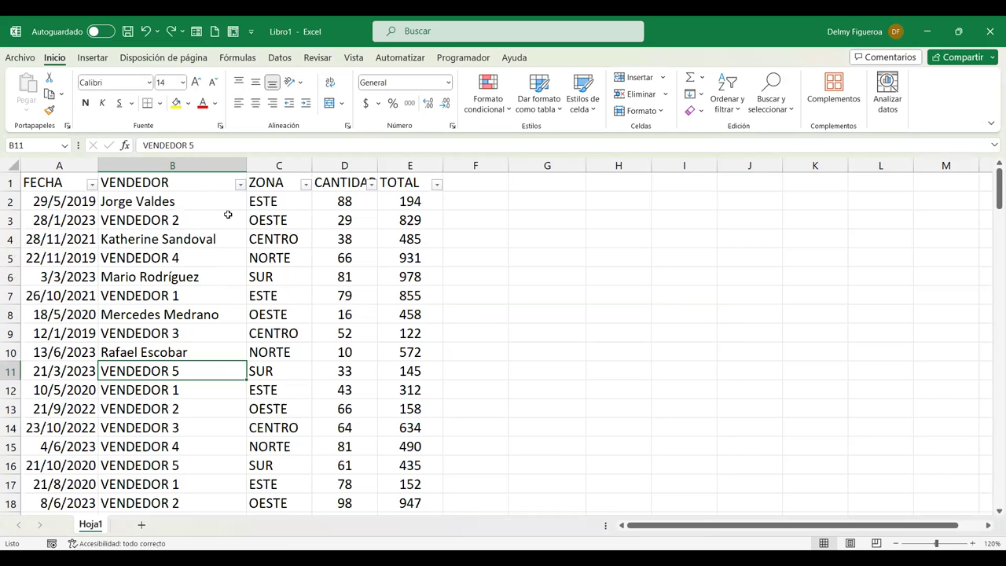
{"action": "left_click", "coordinate": [240, 184]}
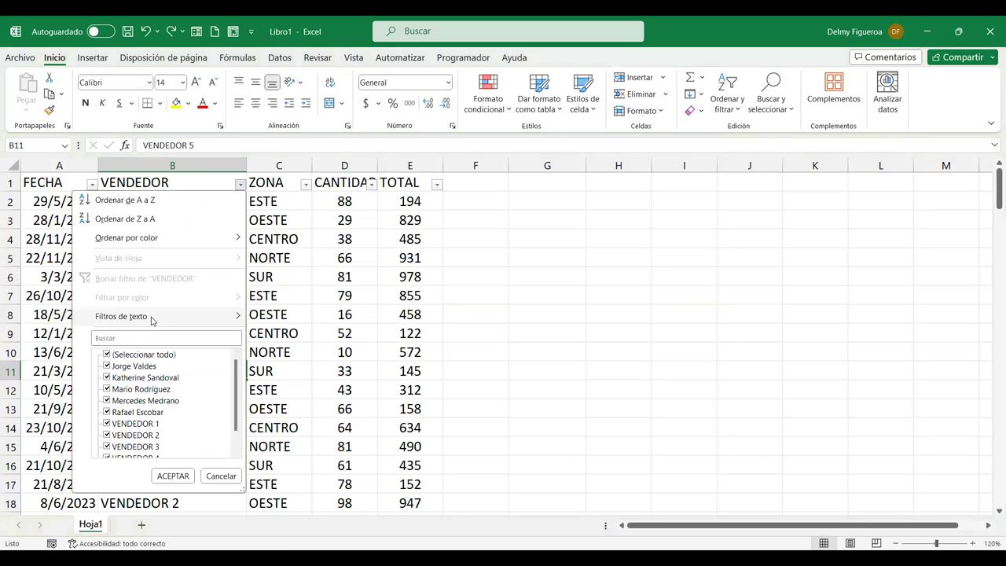
{"action": "mouse_move", "coordinate": [153, 318]}
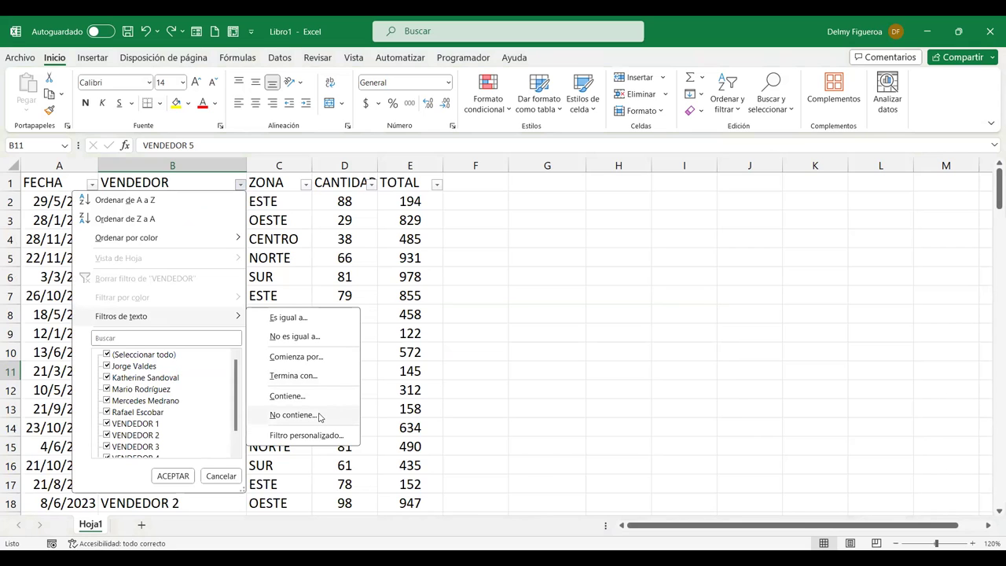
{"action": "left_click", "coordinate": [320, 417]}
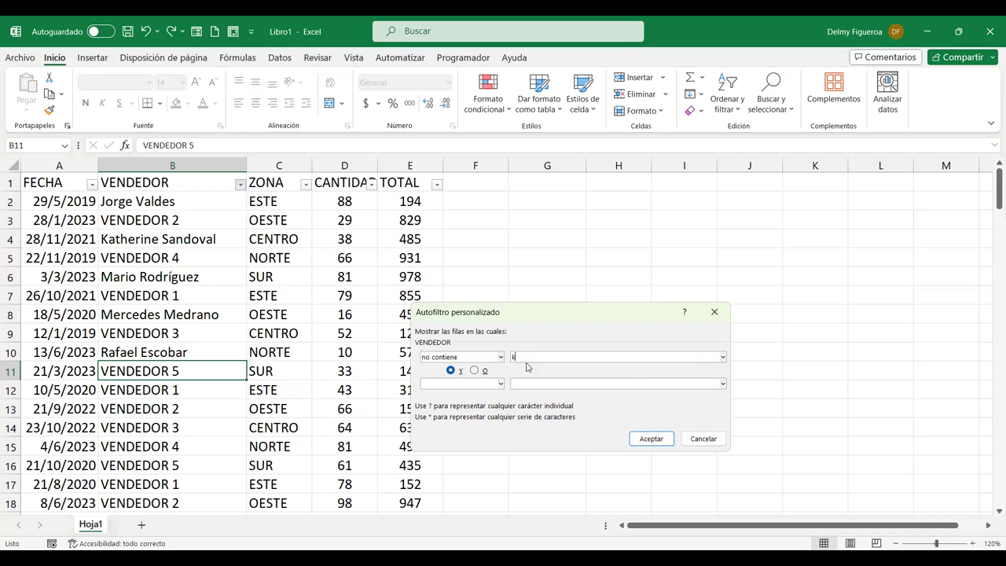
{"action": "left_click", "coordinate": [652, 440]}
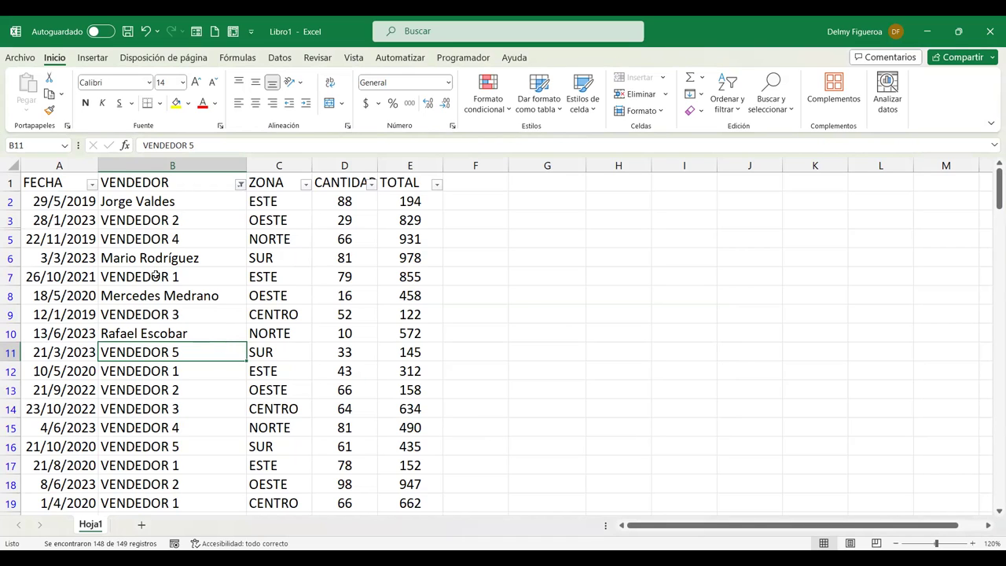
{"action": "scroll", "coordinate": [157, 273], "scroll_direction": "down", "scroll_amount": 8}
{"action": "scroll", "coordinate": [157, 274], "scroll_direction": "up", "scroll_amount": 8}
{"action": "key", "text": "ctrl+z"}
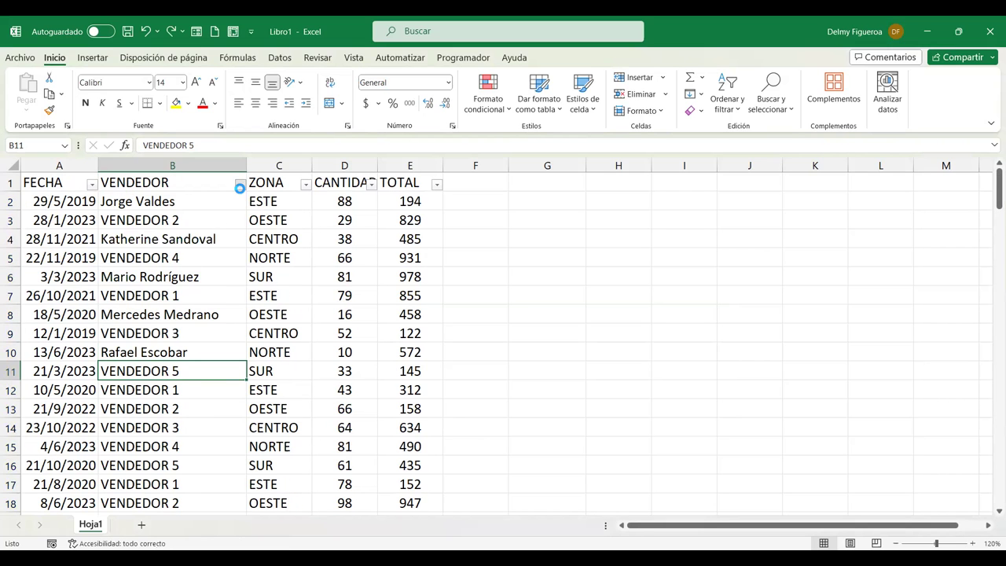
Step: Start a custom VENDEDOR equals filter and enter the wildcard pattern j?r as criterion
{"action": "left_click", "coordinate": [240, 185]}
{"action": "mouse_move", "coordinate": [144, 316]}
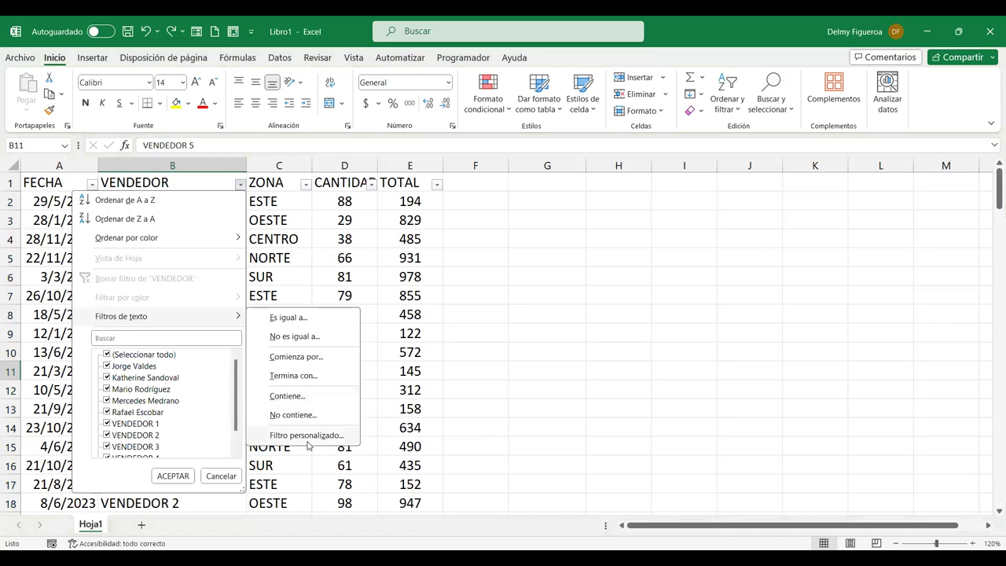
{"action": "left_click", "coordinate": [308, 436]}
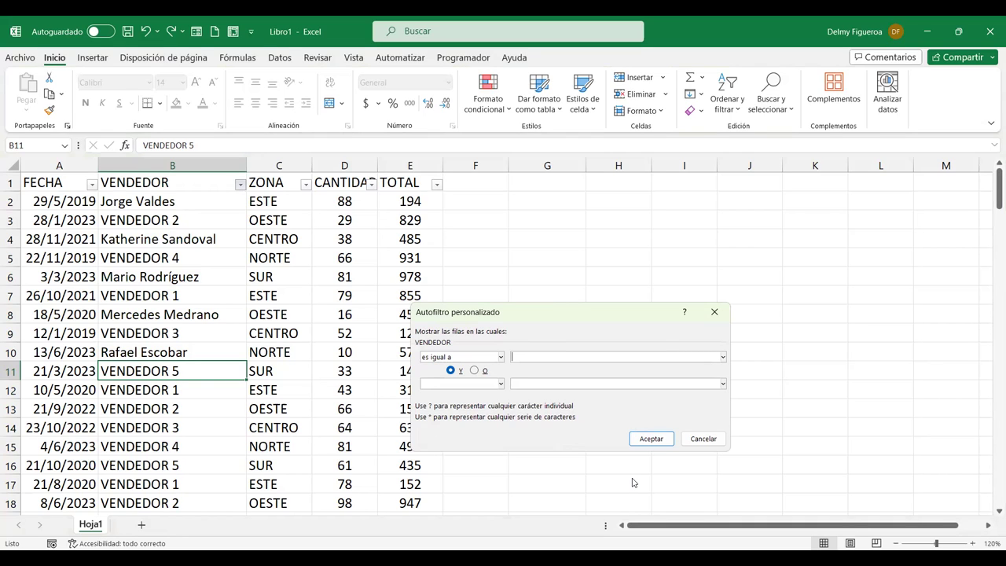
{"action": "type", "text": "j"}
{"action": "type", "text": "?"}
{"action": "type", "text": "r"}
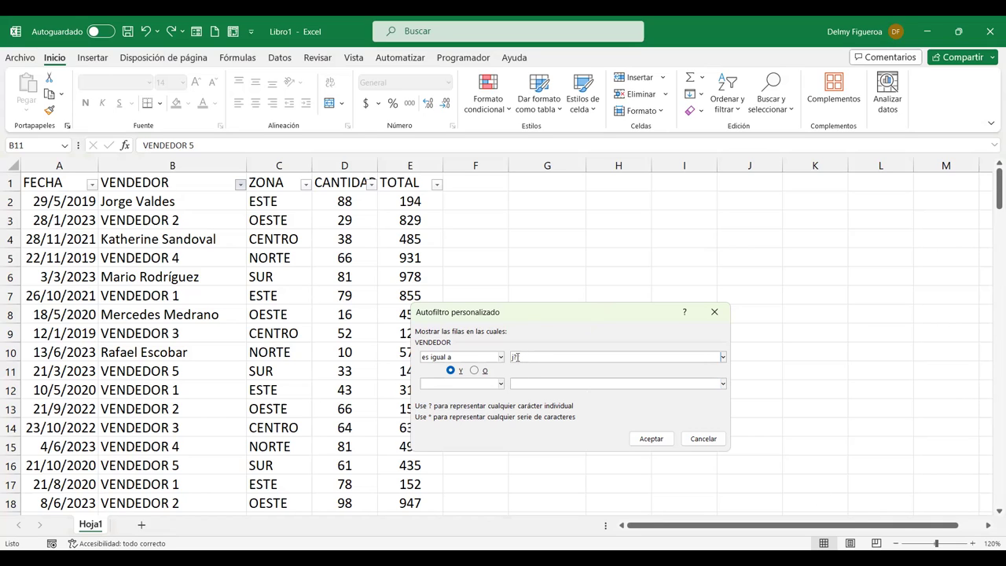
Step: Trim the criterion to ?r, apply the VENDEDOR filter (no matches), and reopen its options
{"action": "left_click", "coordinate": [513, 358]}
{"action": "key", "text": "BackSpace"}
{"action": "left_click", "coordinate": [665, 441]}
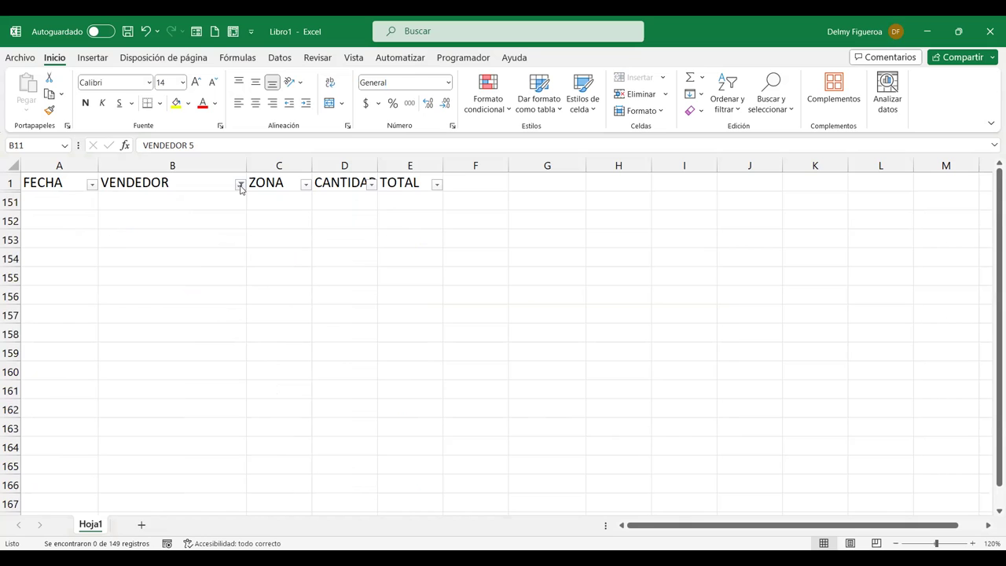
{"action": "left_click", "coordinate": [241, 185]}
{"action": "left_click", "coordinate": [240, 187]}
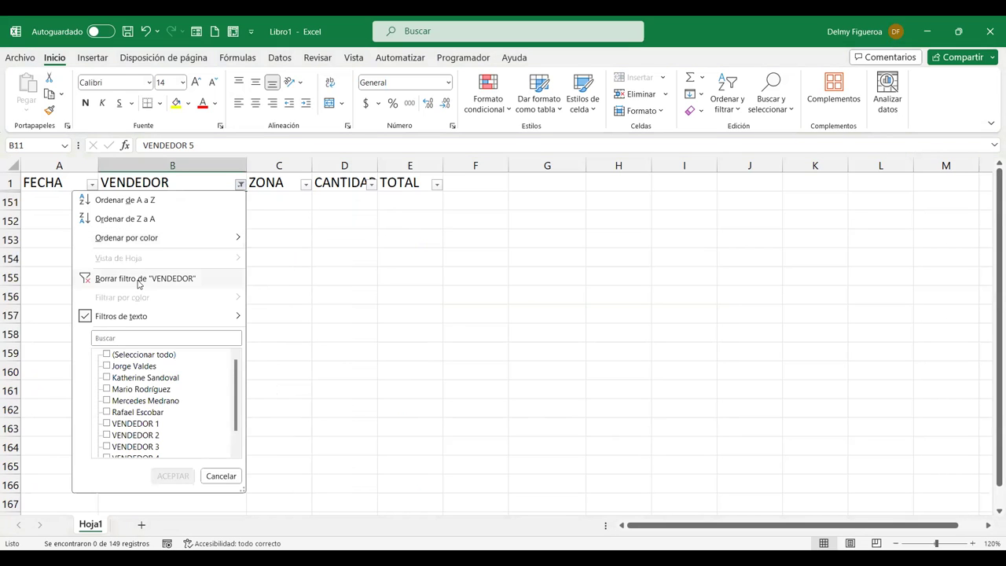
Step: Clear the VENDEDOR filter and apply a custom 'contains *5' filter on vendors
{"action": "left_click", "coordinate": [139, 279]}
{"action": "left_click", "coordinate": [241, 184]}
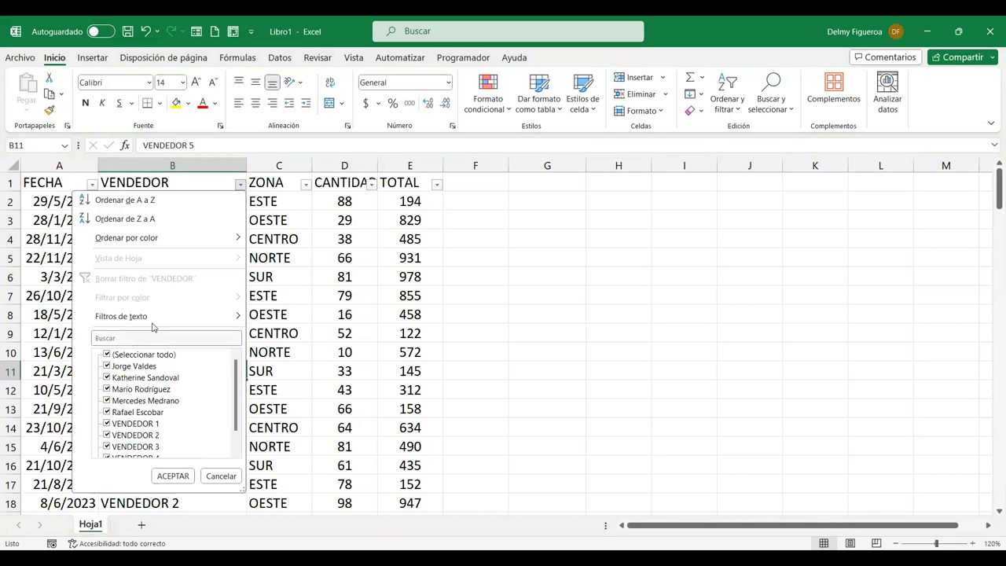
{"action": "mouse_move", "coordinate": [157, 317]}
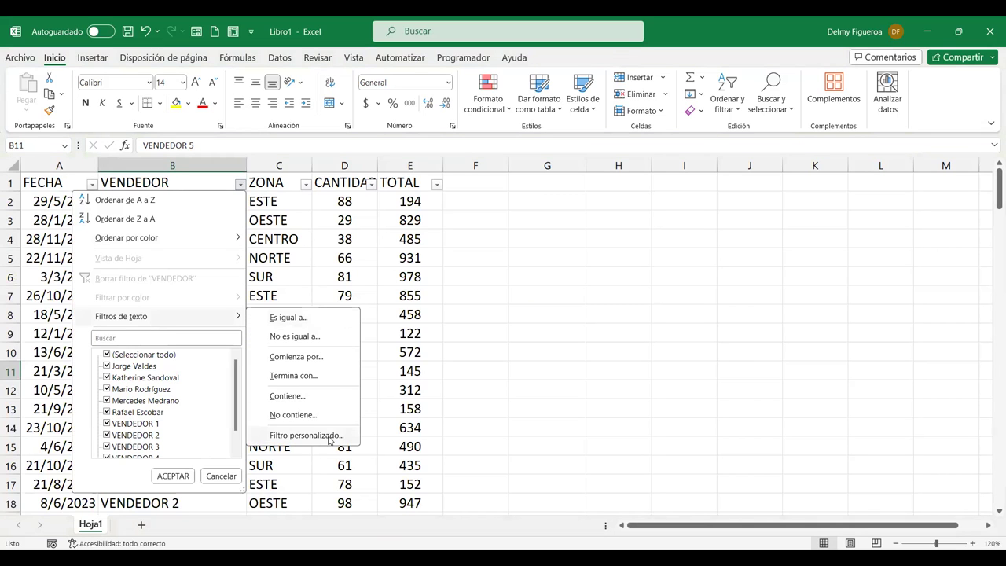
{"action": "left_click", "coordinate": [329, 437]}
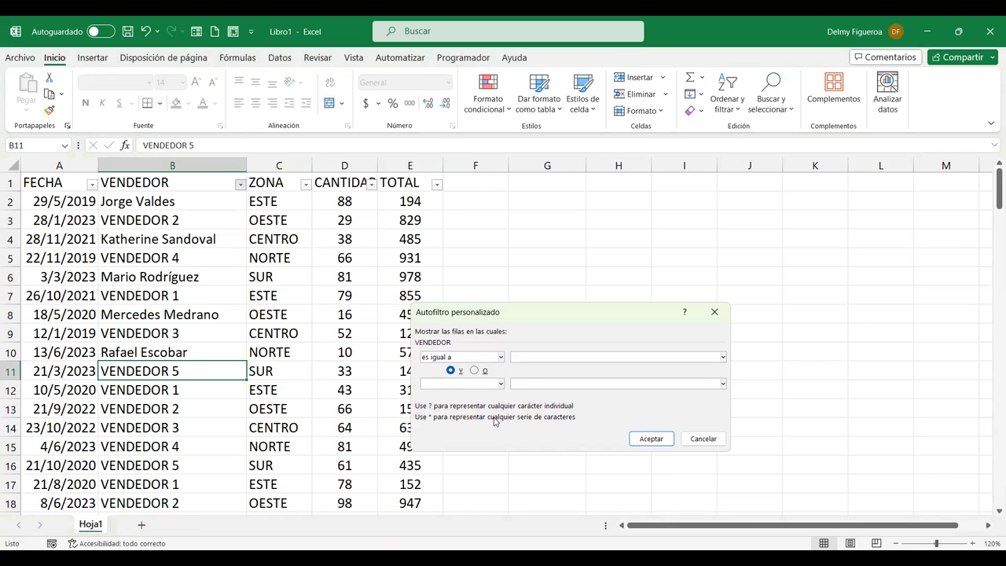
{"action": "key", "text": "c"}
{"action": "key", "text": "o"}
{"action": "key", "text": "n"}
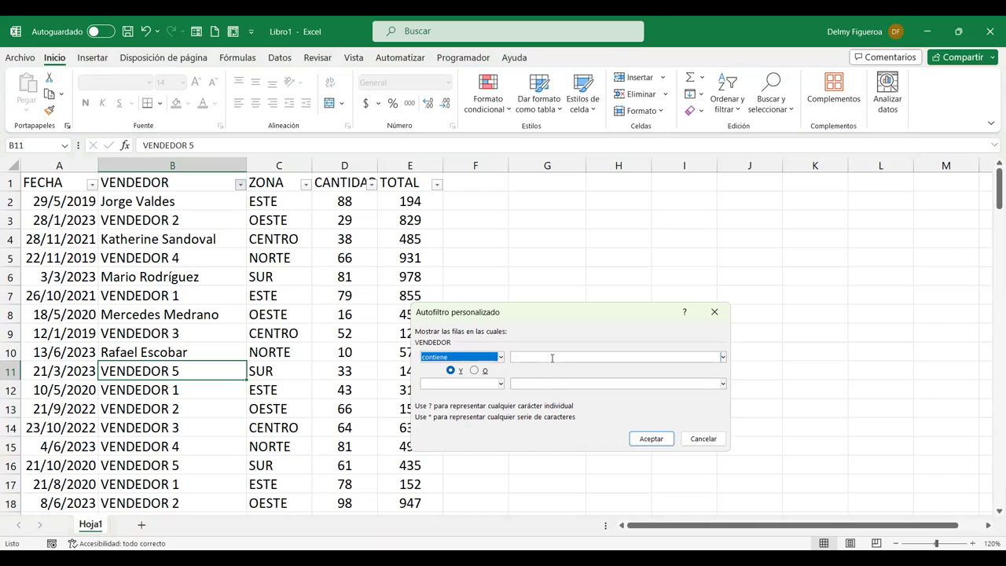
{"action": "key", "text": "Tab"}
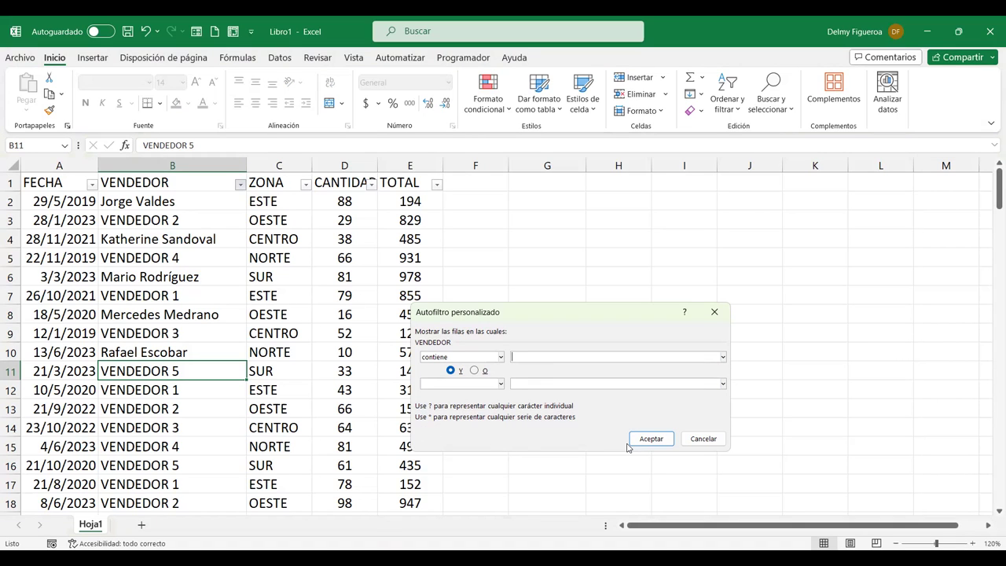
{"action": "type", "text": "*"}
{"action": "type", "text": "5"}
{"action": "left_click", "coordinate": [650, 439]}
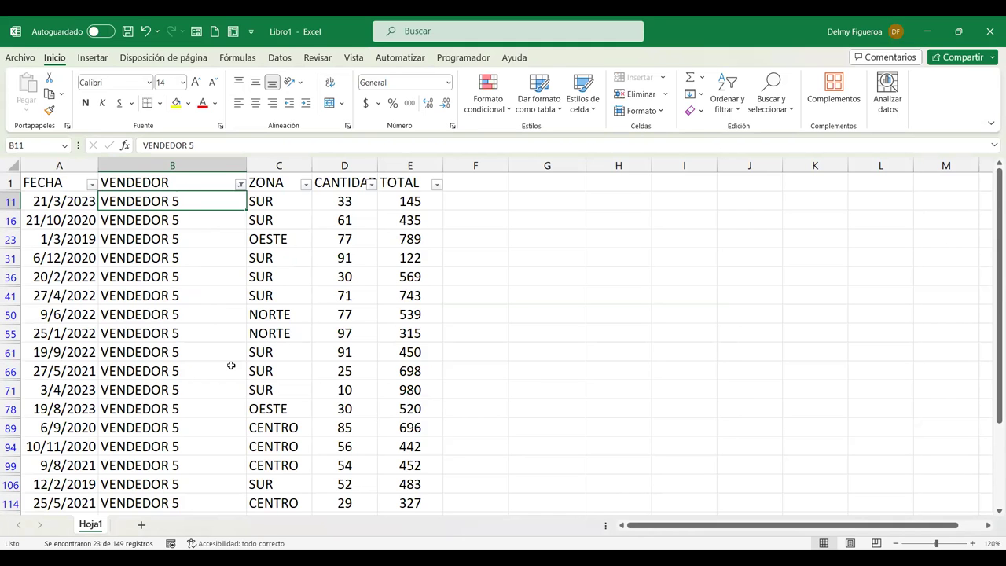
Step: Review the VENDEDOR 5 rows, then clear the VENDEDOR filter
{"action": "scroll", "coordinate": [231, 365], "scroll_direction": "down", "scroll_amount": 1}
{"action": "scroll", "coordinate": [232, 365], "scroll_direction": "down", "scroll_amount": 4}
{"action": "scroll", "coordinate": [231, 366], "scroll_direction": "up", "scroll_amount": 2}
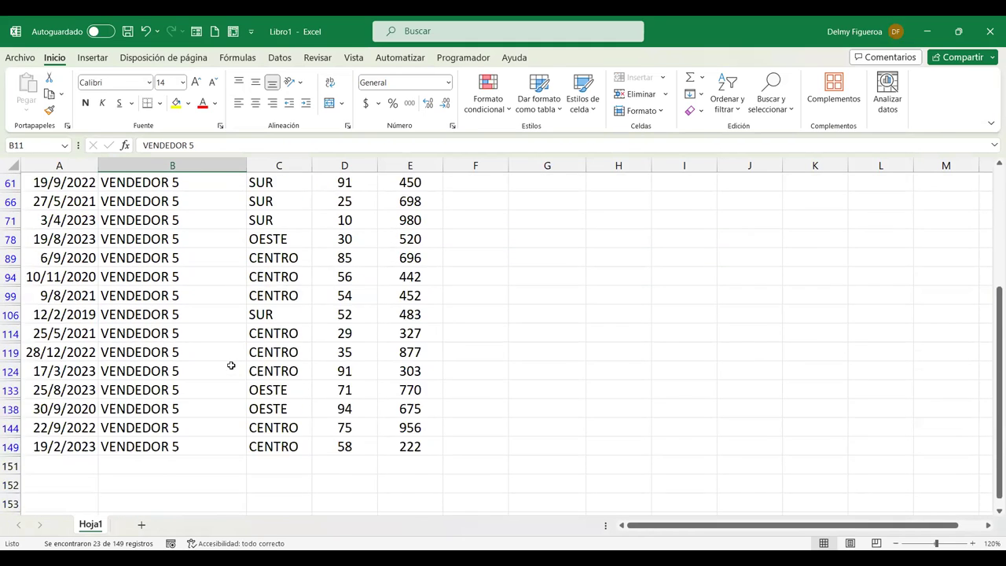
{"action": "scroll", "coordinate": [231, 365], "scroll_direction": "up", "scroll_amount": 3}
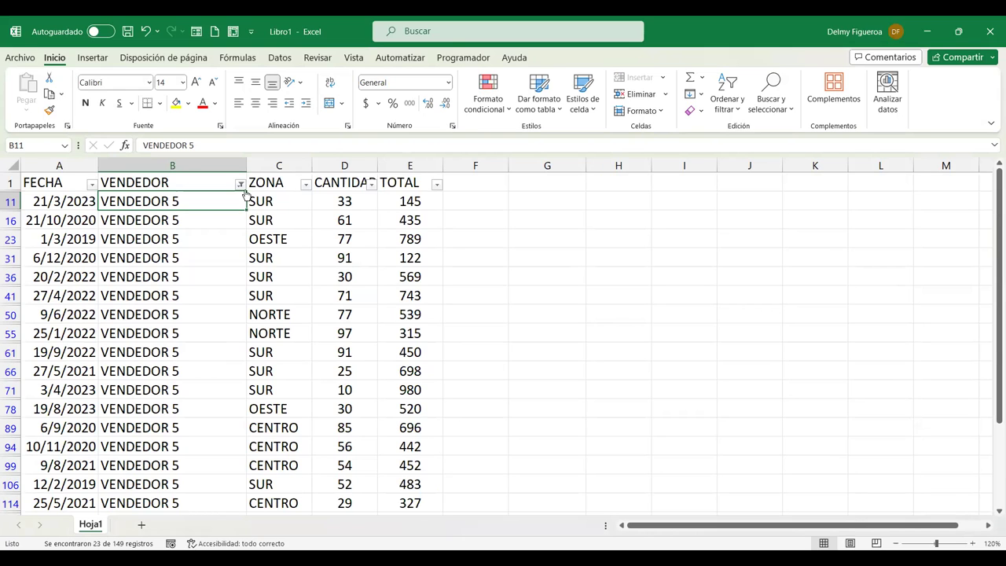
{"action": "scroll", "coordinate": [170, 313], "scroll_direction": "down", "scroll_amount": 8}
{"action": "scroll", "coordinate": [170, 313], "scroll_direction": "up", "scroll_amount": 8}
{"action": "left_click", "coordinate": [240, 183]}
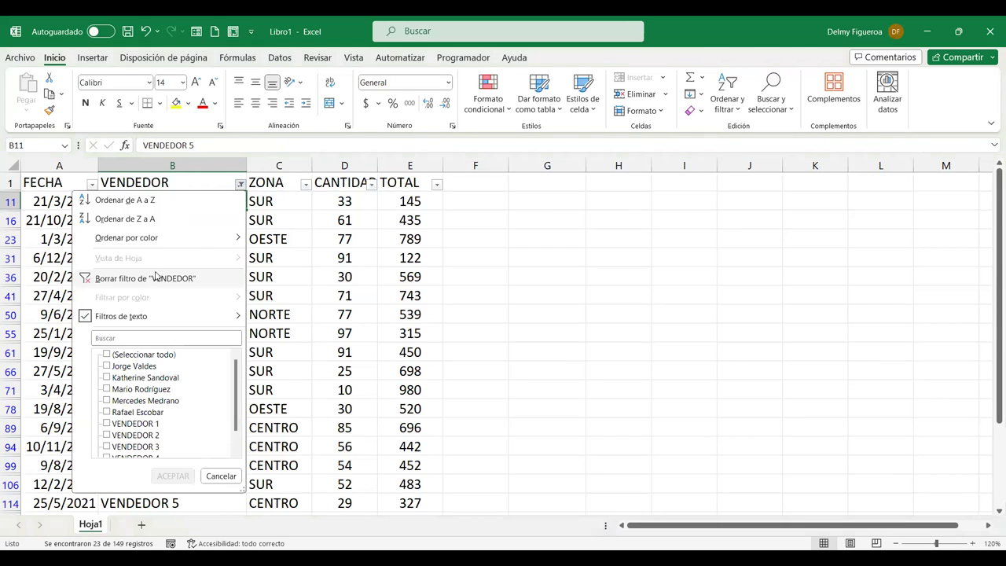
{"action": "left_click", "coordinate": [154, 279]}
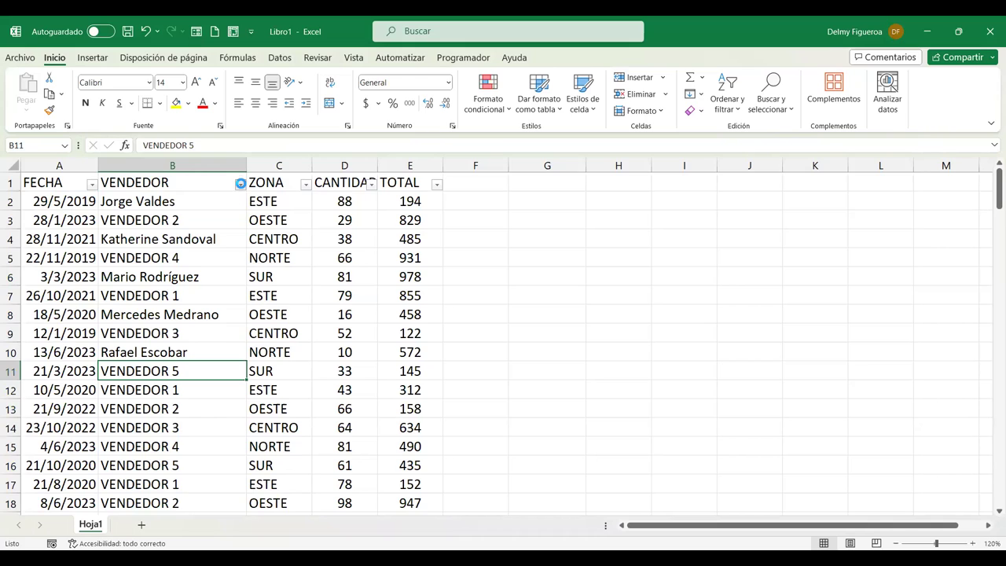
{"action": "left_click", "coordinate": [240, 184]}
{"action": "mouse_move", "coordinate": [167, 320]}
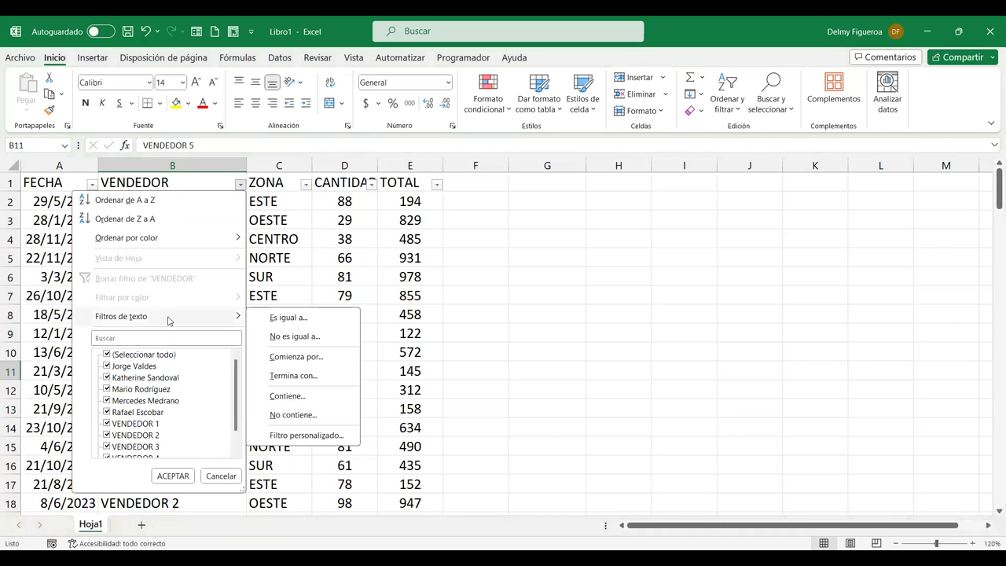
{"action": "left_click", "coordinate": [522, 269]}
{"action": "left_click", "coordinate": [298, 200]}
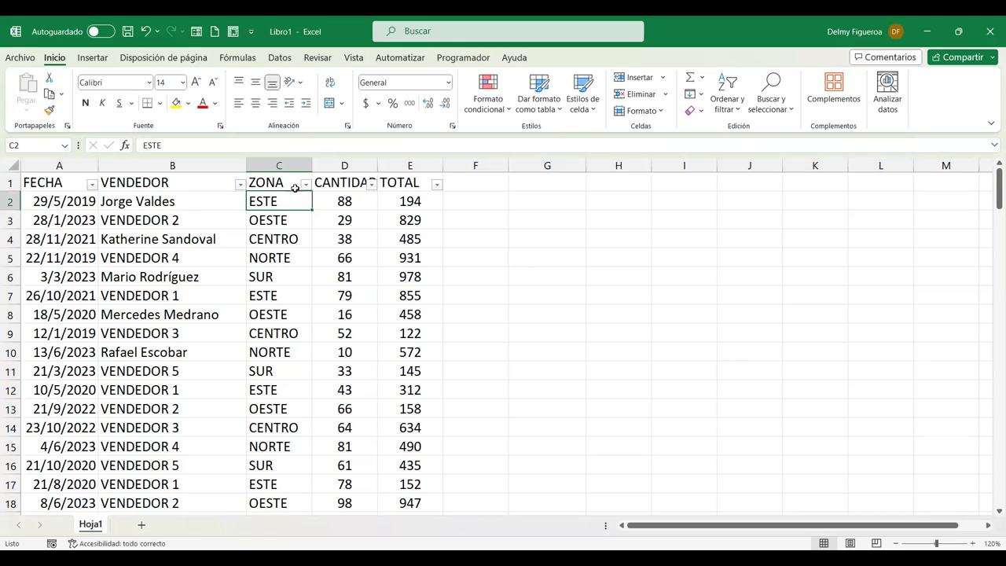
{"action": "left_click", "coordinate": [306, 184]}
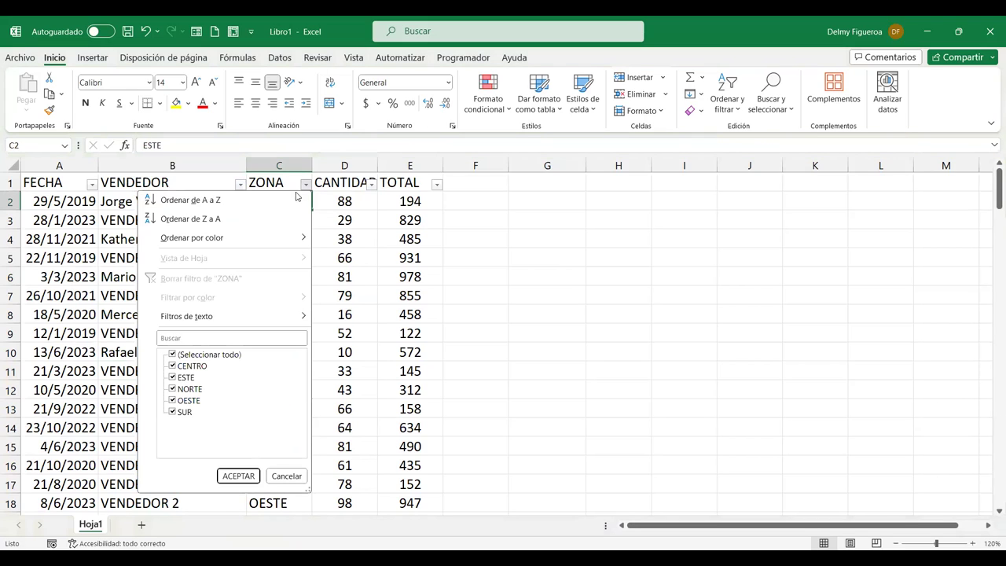
{"action": "mouse_move", "coordinate": [216, 321]}
{"action": "left_click", "coordinate": [291, 476]}
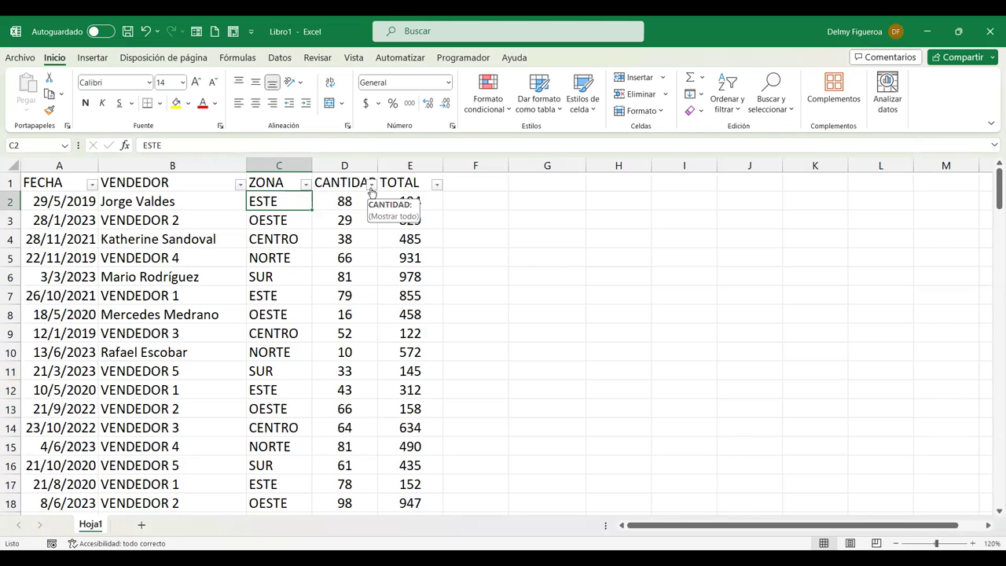
{"action": "left_click", "coordinate": [371, 186]}
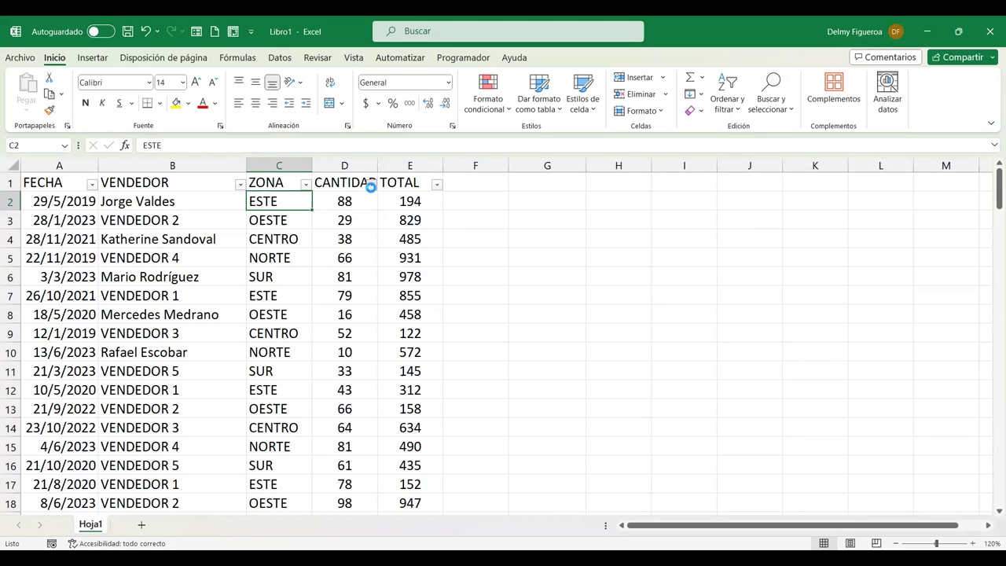
{"action": "mouse_move", "coordinate": [316, 318]}
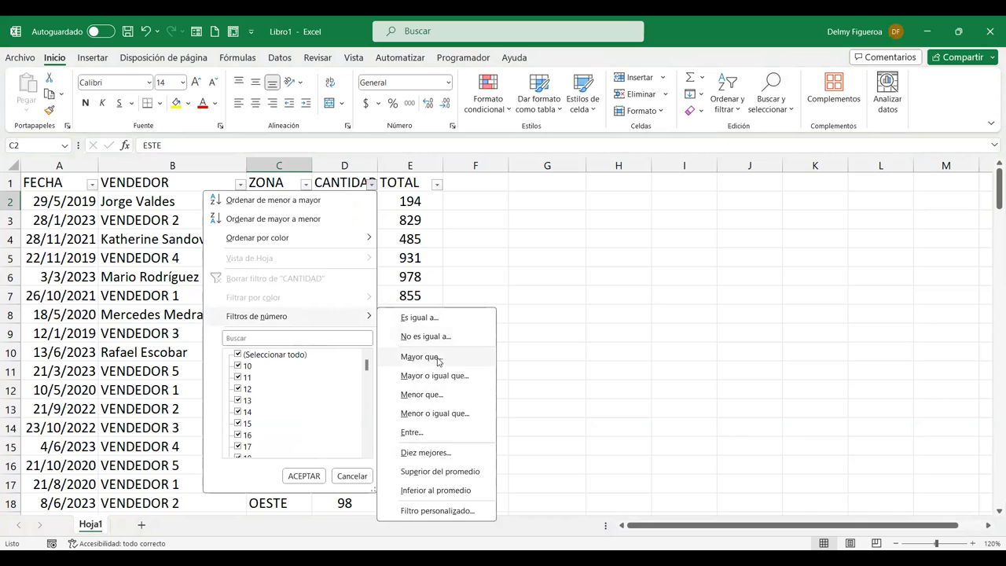
{"action": "left_click", "coordinate": [438, 360]}
{"action": "type", "text": "50"}
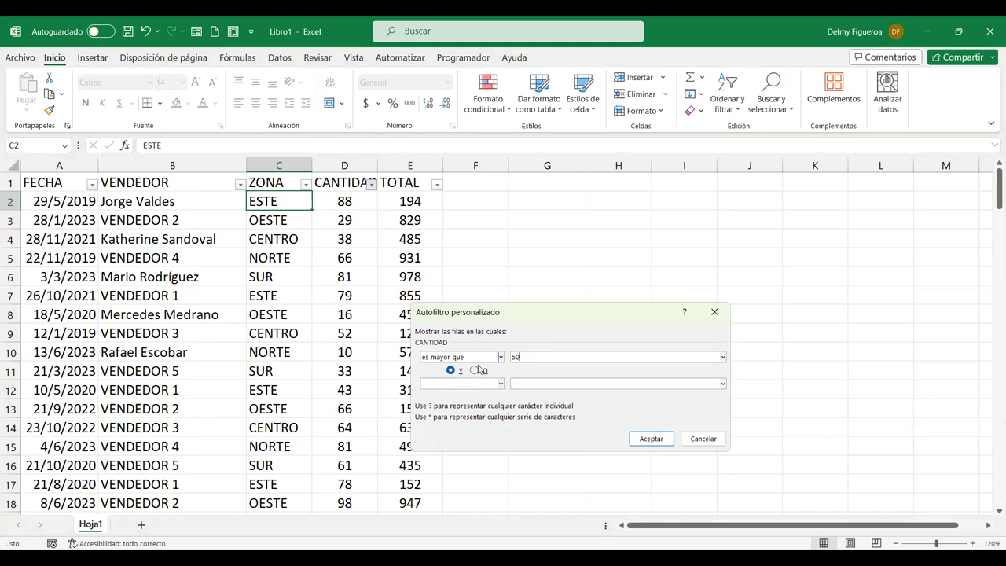
{"action": "left_click", "coordinate": [651, 439]}
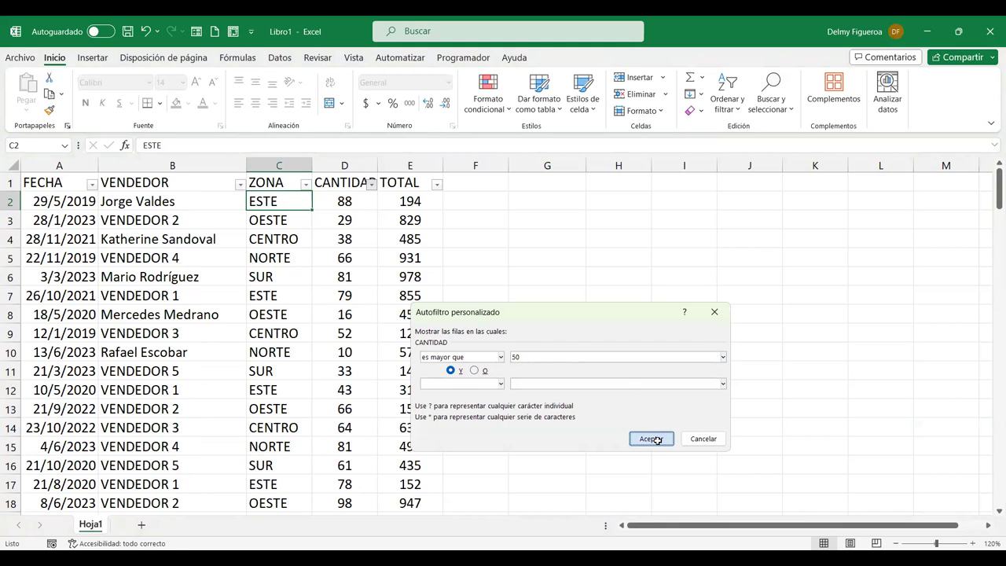
{"action": "scroll", "coordinate": [357, 252], "scroll_direction": "down", "scroll_amount": 9}
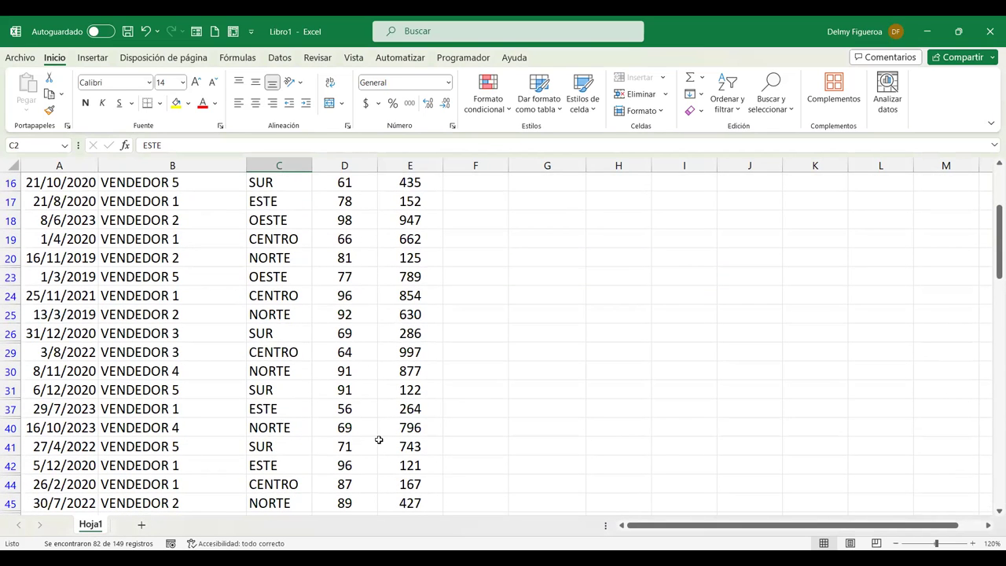
{"action": "scroll", "coordinate": [396, 436], "scroll_direction": "up", "scroll_amount": 2}
{"action": "scroll", "coordinate": [395, 436], "scroll_direction": "down", "scroll_amount": 11}
{"action": "scroll", "coordinate": [395, 436], "scroll_direction": "up", "scroll_amount": 4}
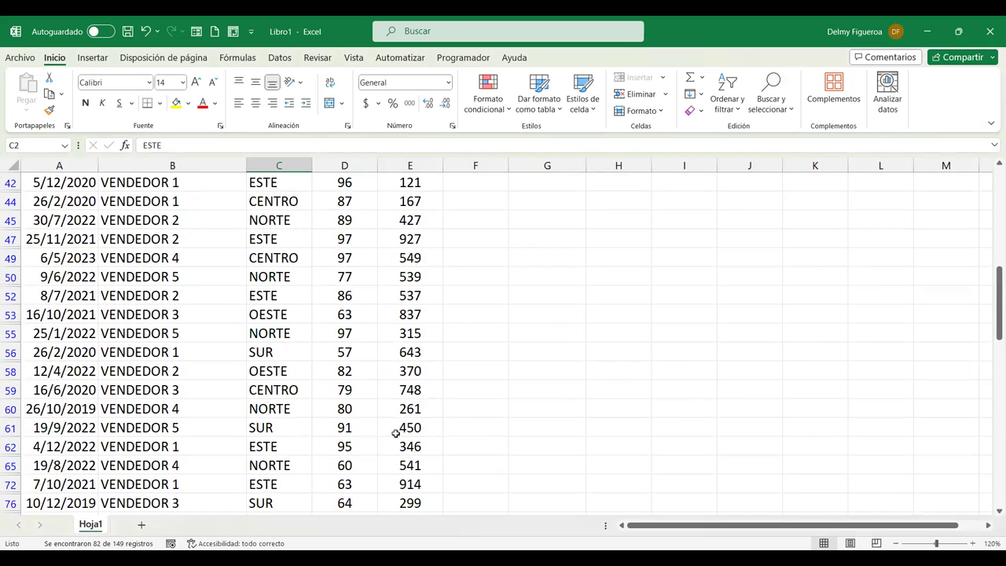
{"action": "scroll", "coordinate": [396, 434], "scroll_direction": "up", "scroll_amount": 8}
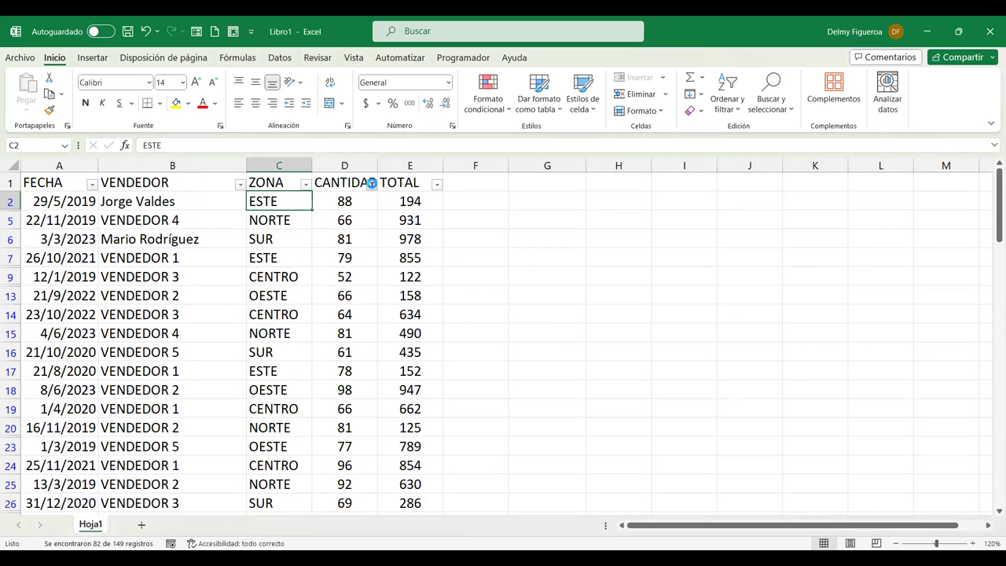
{"action": "left_click", "coordinate": [371, 184]}
{"action": "left_click", "coordinate": [275, 280]}
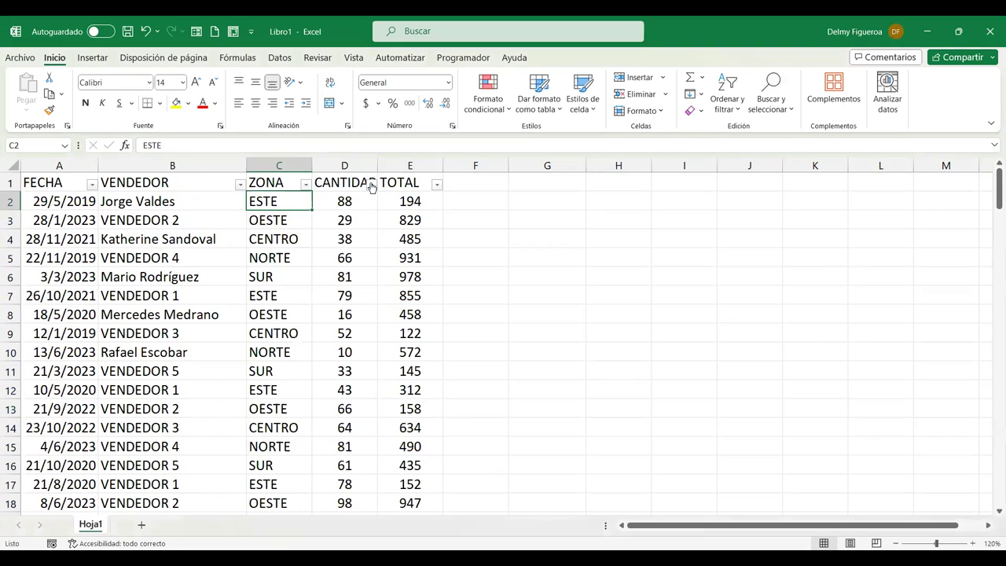
{"action": "left_click", "coordinate": [371, 183]}
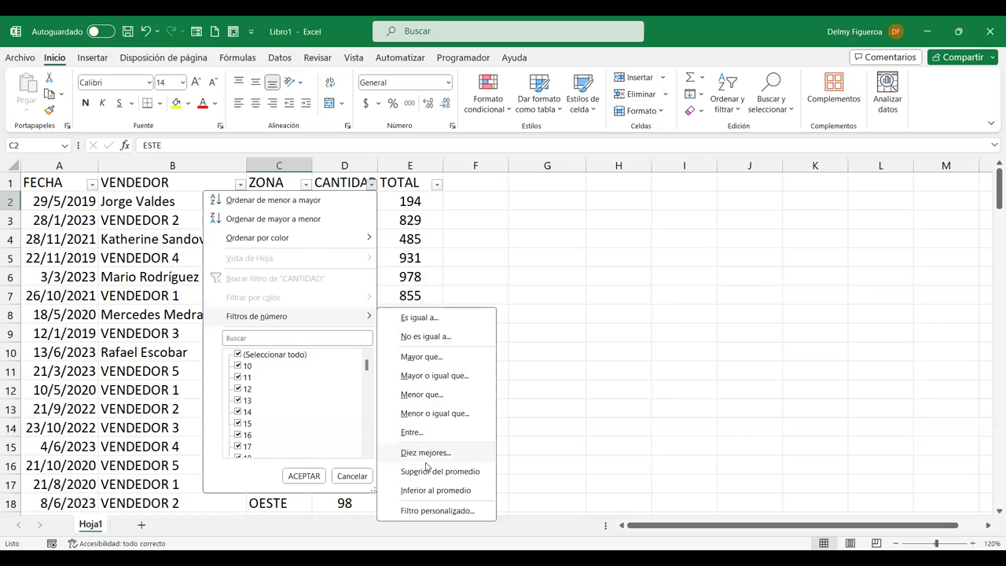
{"action": "left_click", "coordinate": [428, 461]}
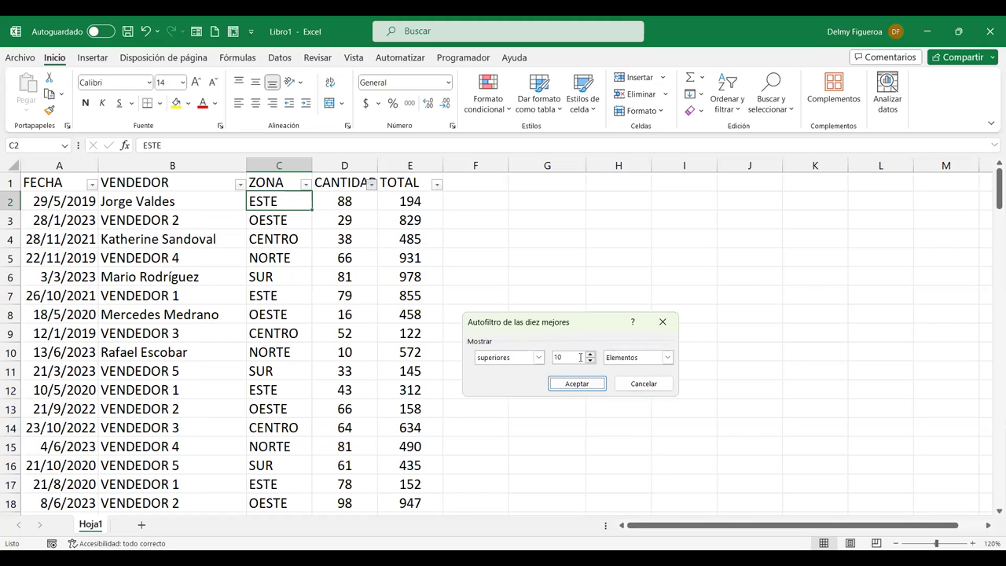
{"action": "left_click", "coordinate": [590, 355]}
{"action": "left_click", "coordinate": [590, 355]}
{"action": "left_click", "coordinate": [590, 356]}
{"action": "type", "text": "5"}
{"action": "left_click", "coordinate": [595, 384]}
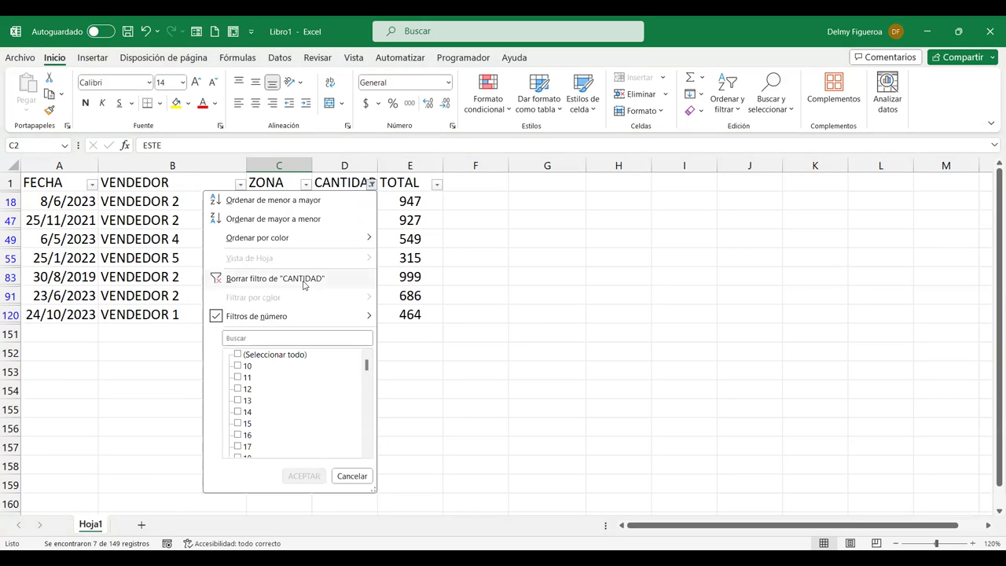
{"action": "left_click", "coordinate": [303, 278]}
{"action": "left_click", "coordinate": [371, 183]}
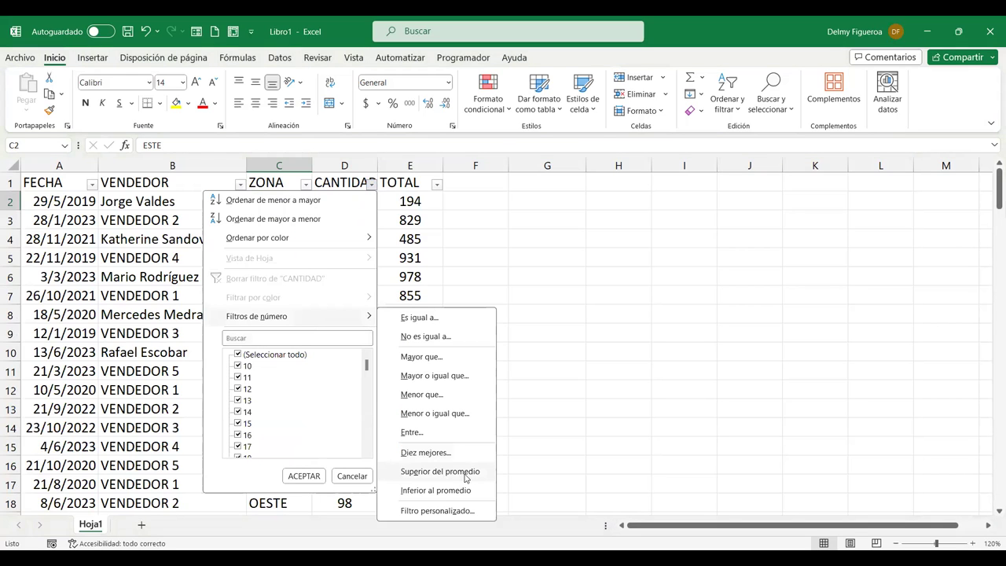
{"action": "left_click", "coordinate": [475, 473]}
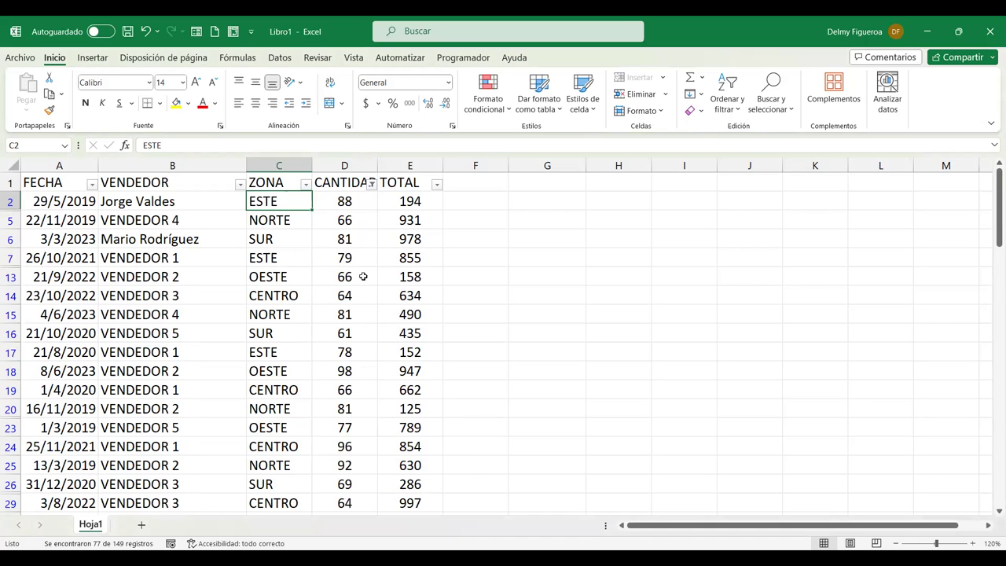
{"action": "mouse_move", "coordinate": [373, 186]}
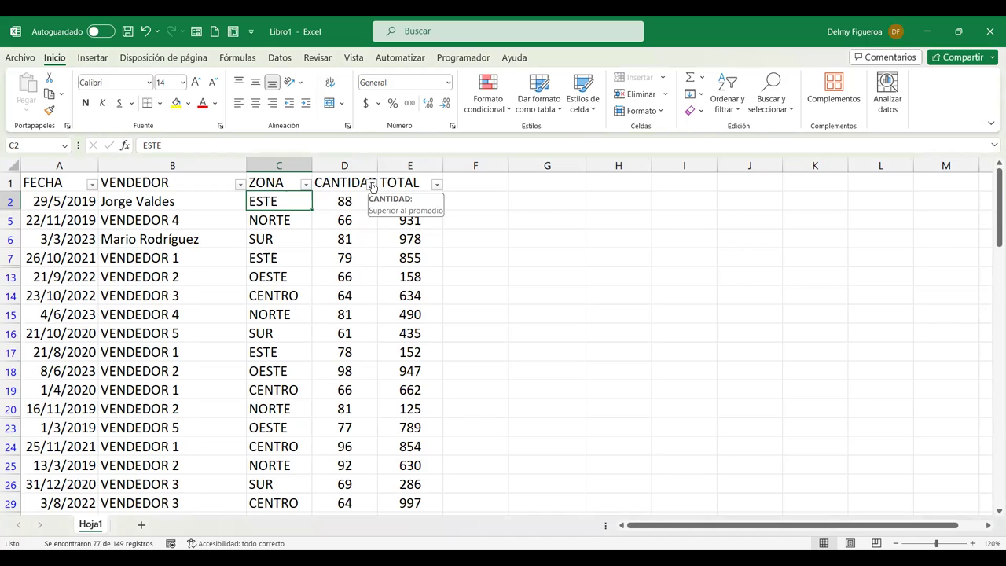
{"action": "key", "text": "ctrl+z"}
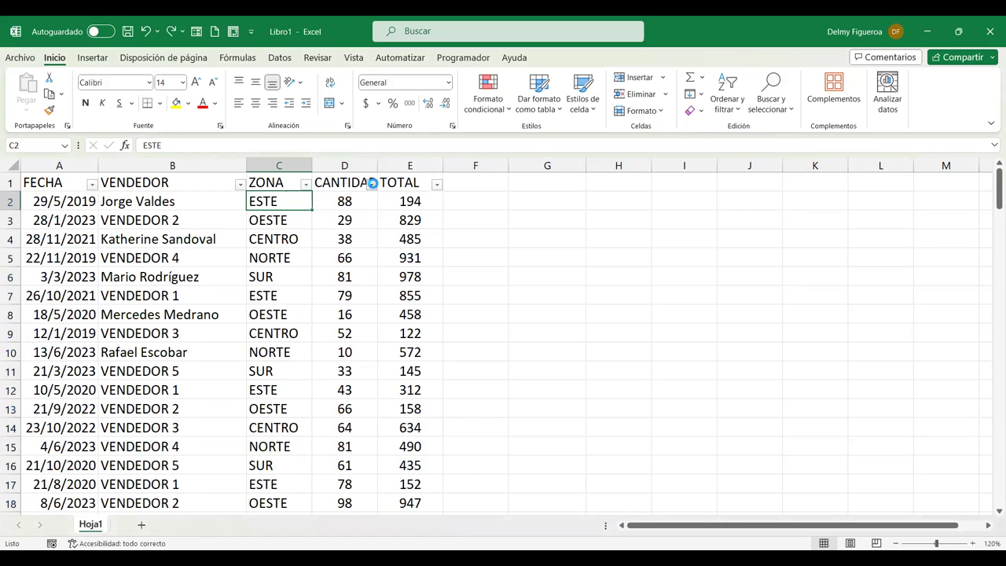
{"action": "left_click", "coordinate": [371, 183]}
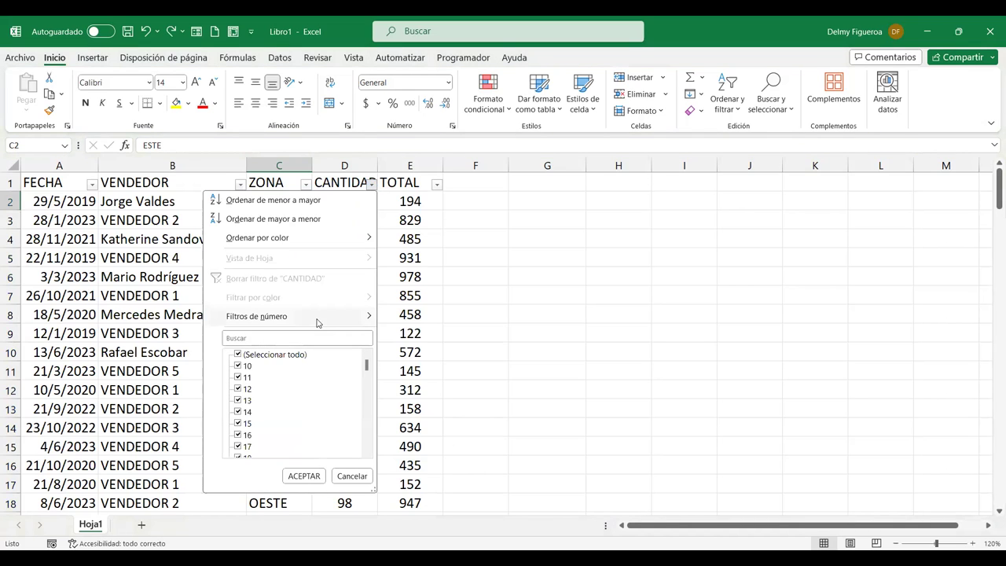
{"action": "mouse_move", "coordinate": [318, 323]}
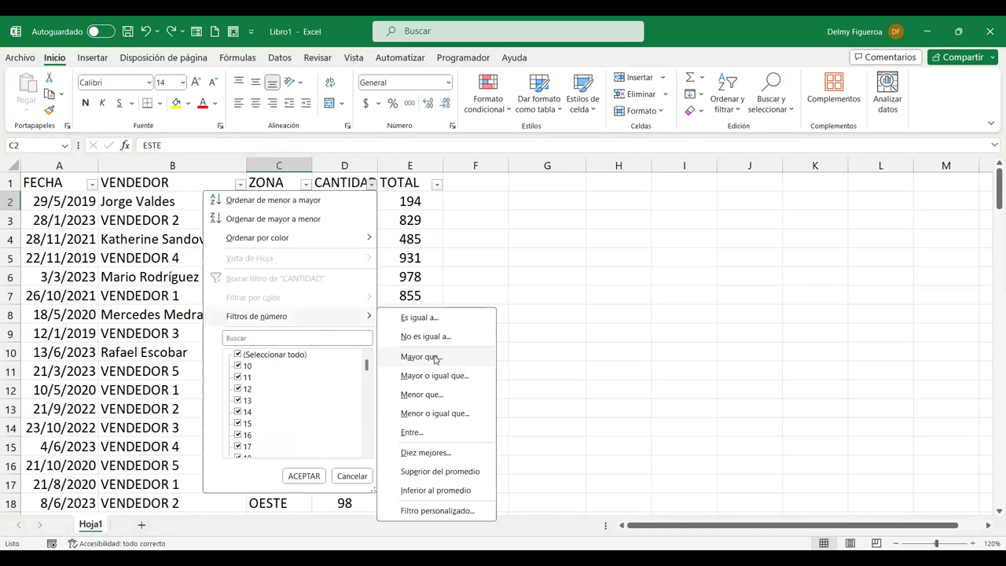
{"action": "left_click", "coordinate": [464, 495]}
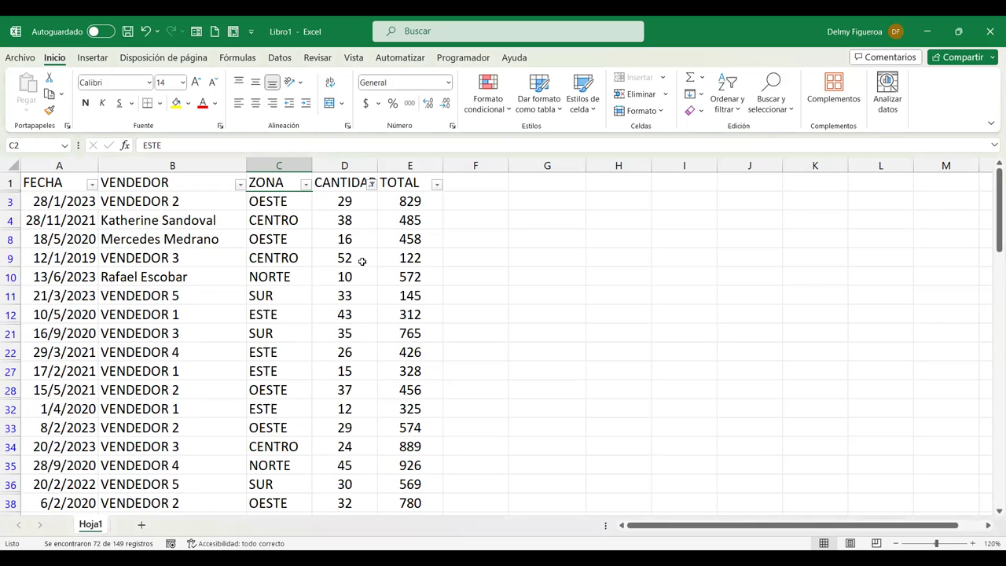
{"action": "key", "text": "ctrl+z"}
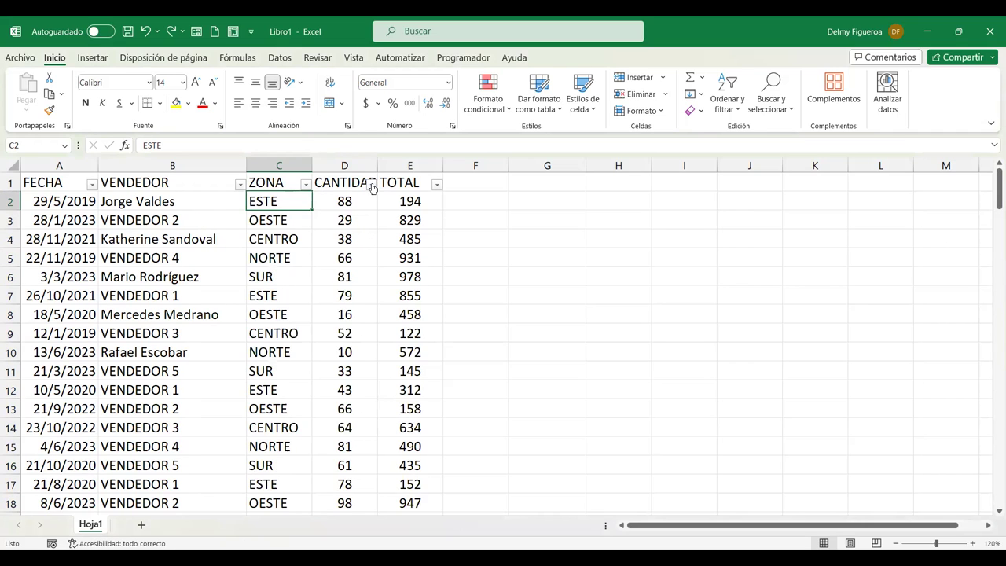
{"action": "left_click", "coordinate": [372, 183]}
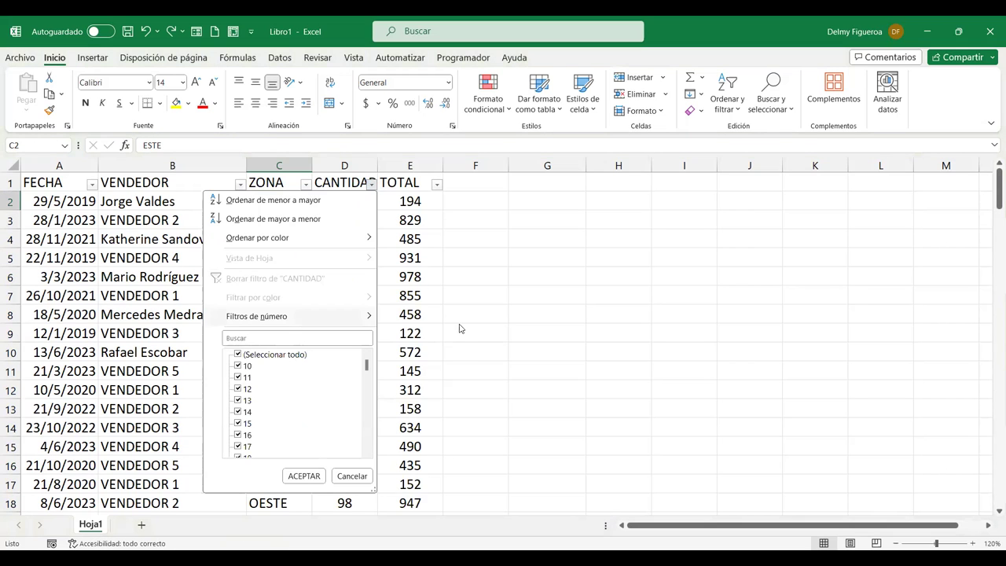
{"action": "mouse_move", "coordinate": [302, 318]}
{"action": "left_click", "coordinate": [440, 511]}
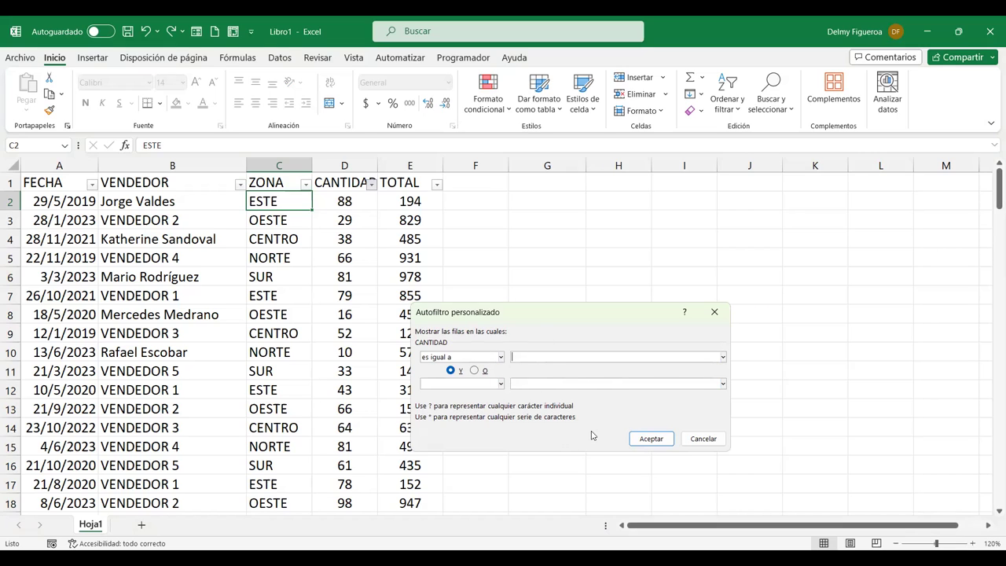
{"action": "left_click", "coordinate": [704, 438]}
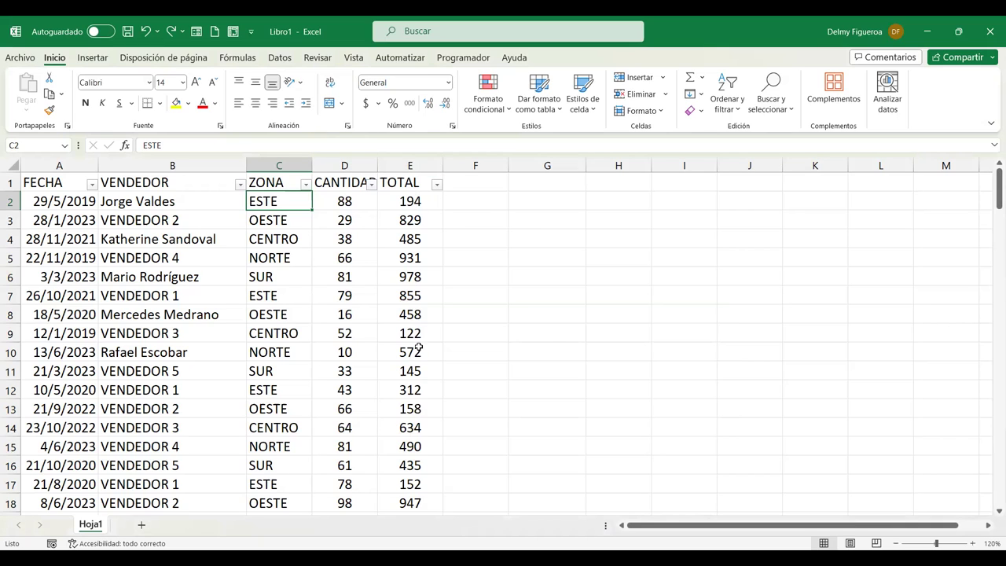
{"action": "left_click", "coordinate": [438, 184]}
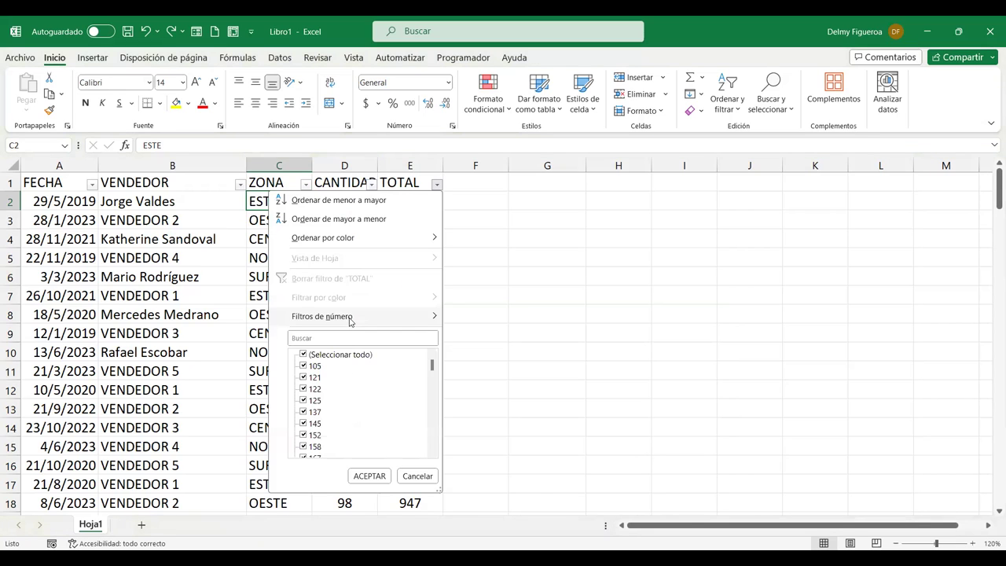
{"action": "mouse_move", "coordinate": [350, 321]}
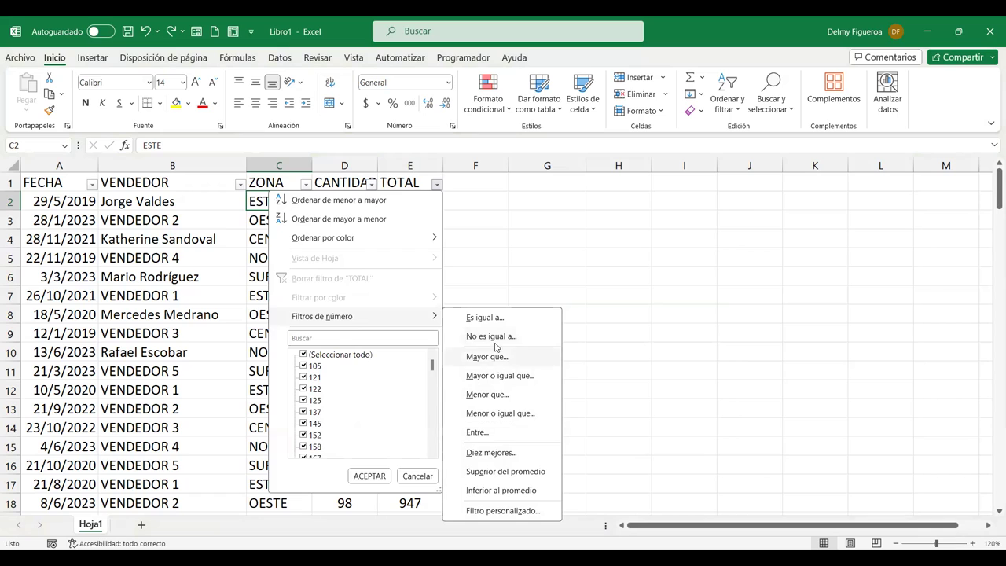
{"action": "left_click", "coordinate": [602, 237]}
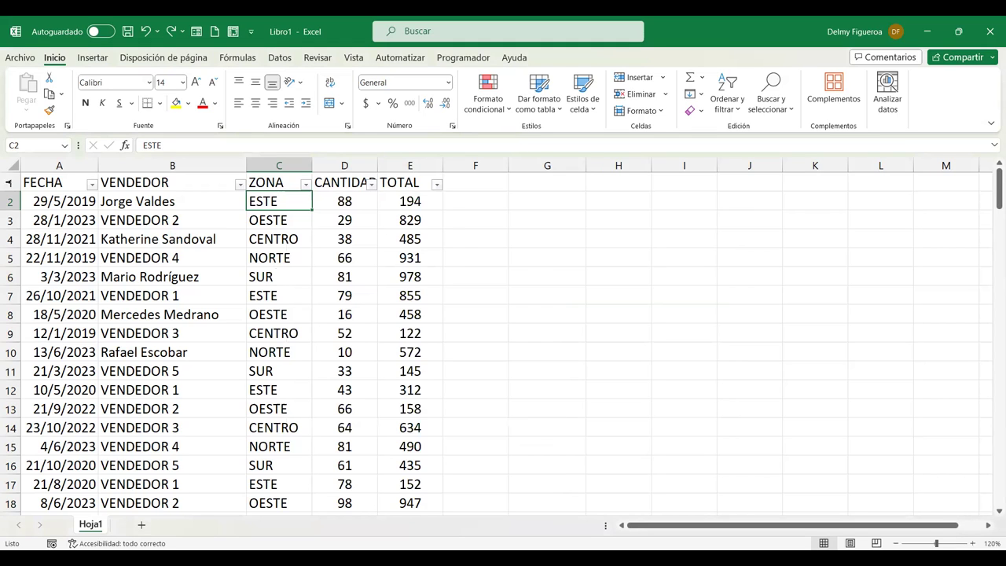
Step: Insert two blank rows above the table headers and enter 12/1/2019 in A4
{"action": "left_click", "coordinate": [8, 182]}
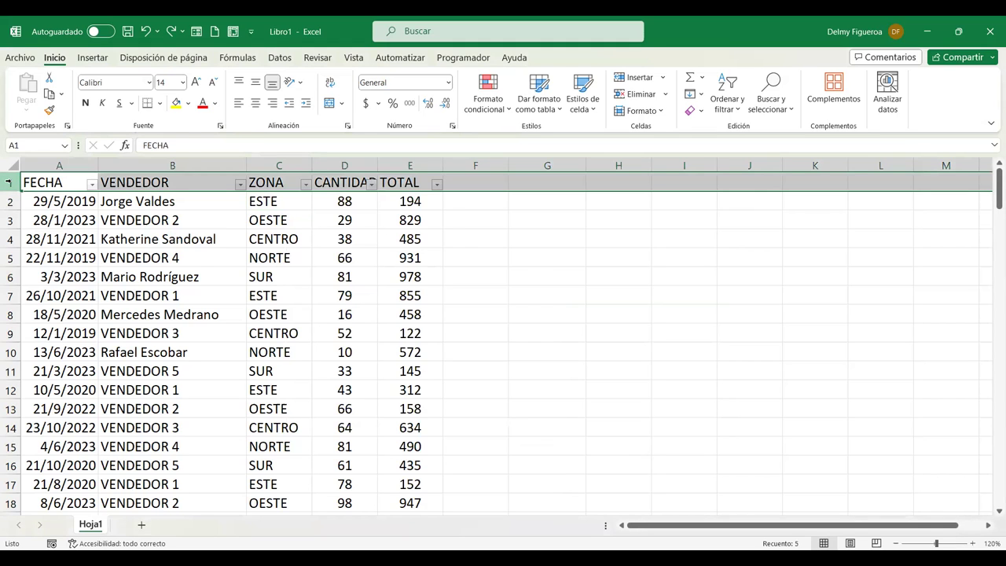
{"action": "right_click", "coordinate": [8, 182]}
{"action": "left_click", "coordinate": [45, 313]}
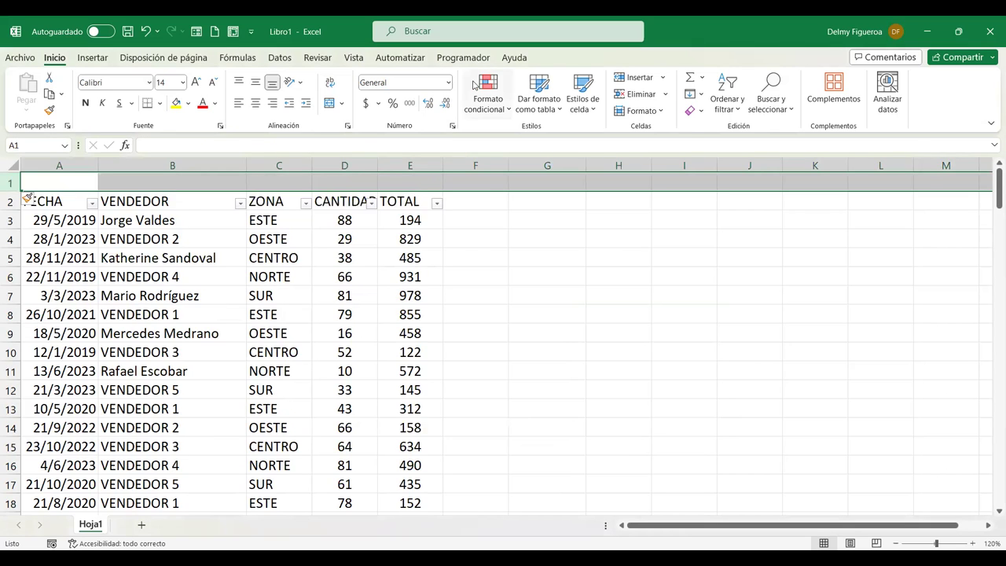
{"action": "key", "text": "F4"}
{"action": "key", "text": "F4"}
{"action": "key", "text": "F4"}
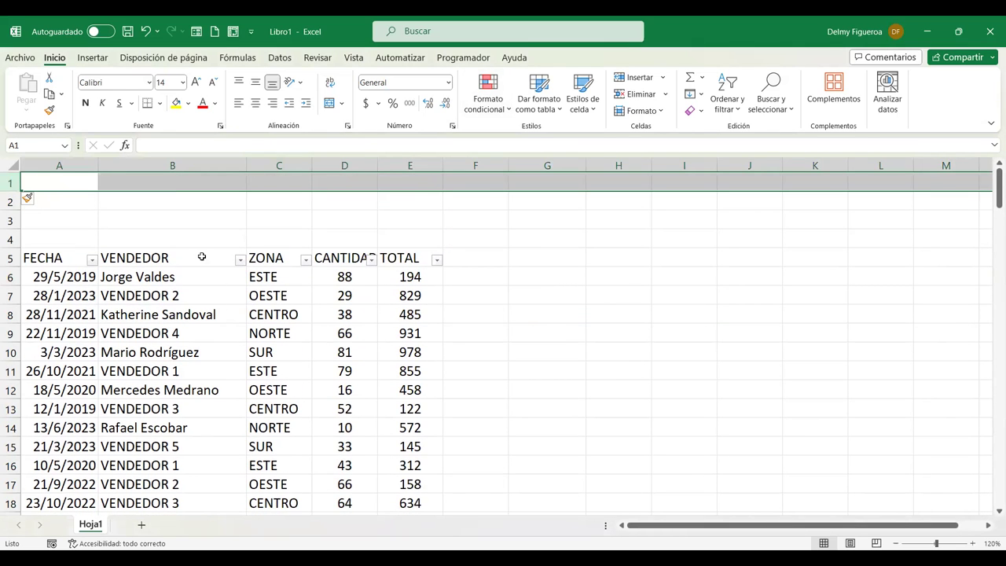
{"action": "left_click", "coordinate": [74, 239]}
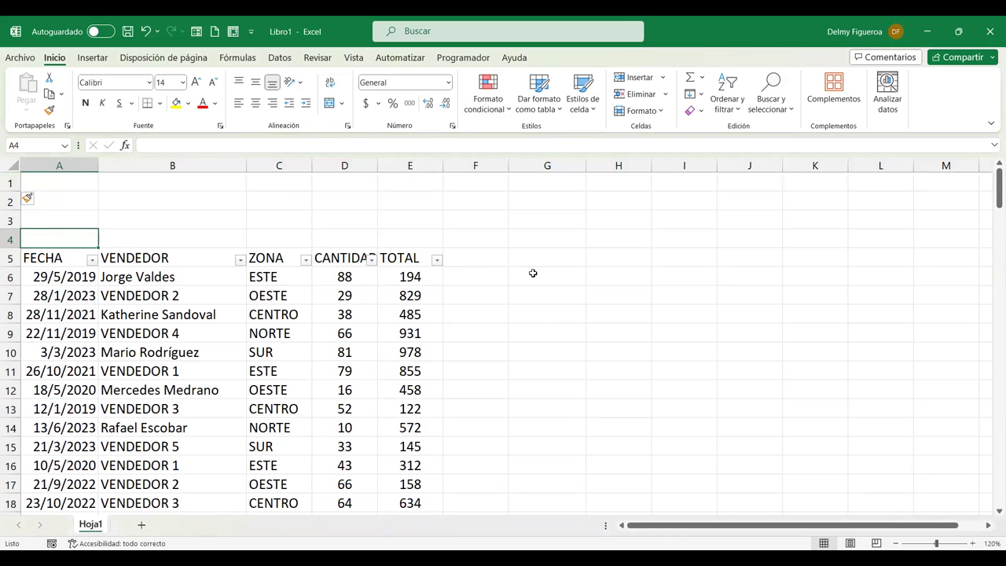
{"action": "type", "text": "12/1/2019"}
{"action": "key", "text": "Return"}
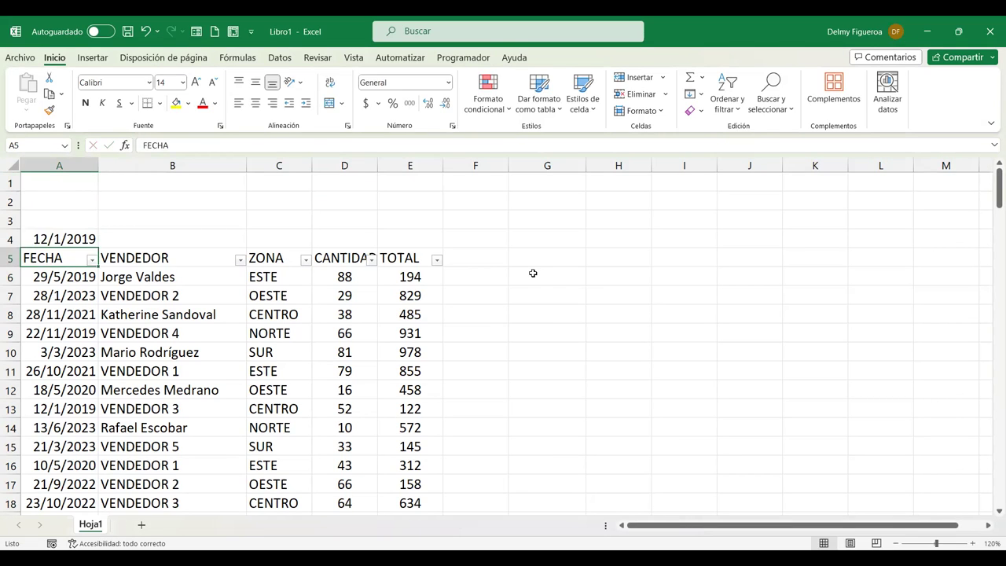
Step: Filter the table by A4's value 12/1/2019, then undo the filter
{"action": "left_click", "coordinate": [69, 241]}
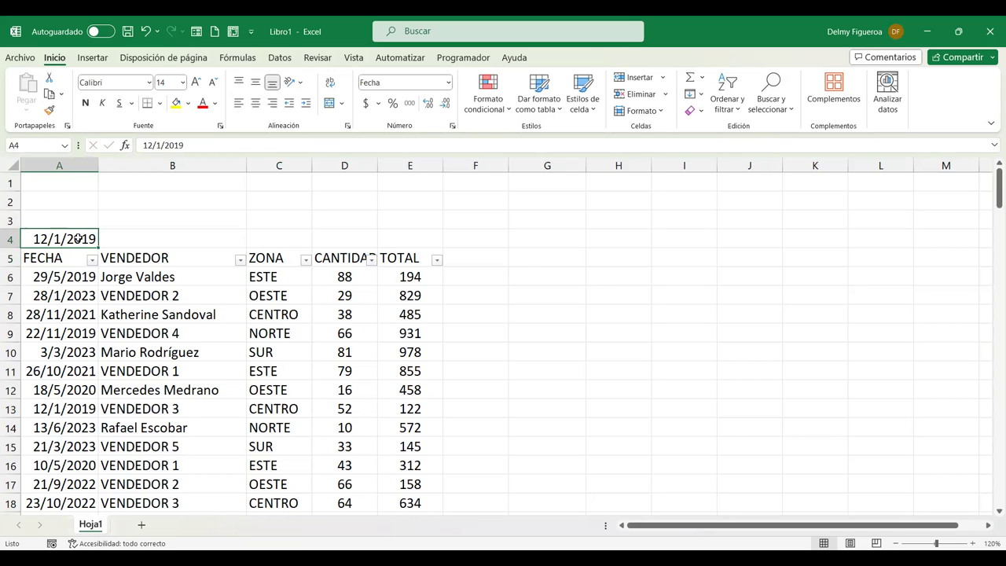
{"action": "right_click", "coordinate": [79, 241]}
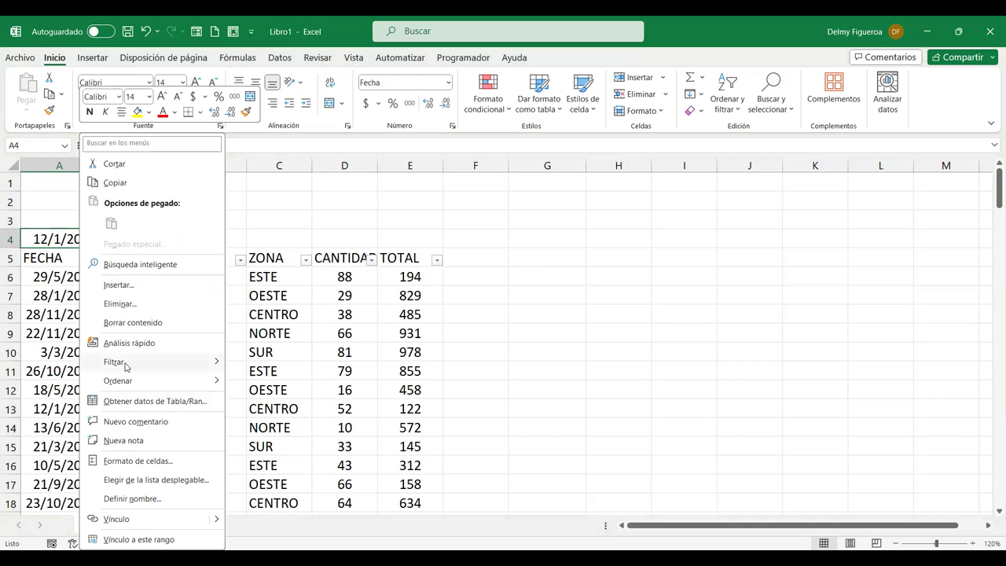
{"action": "mouse_move", "coordinate": [125, 367]}
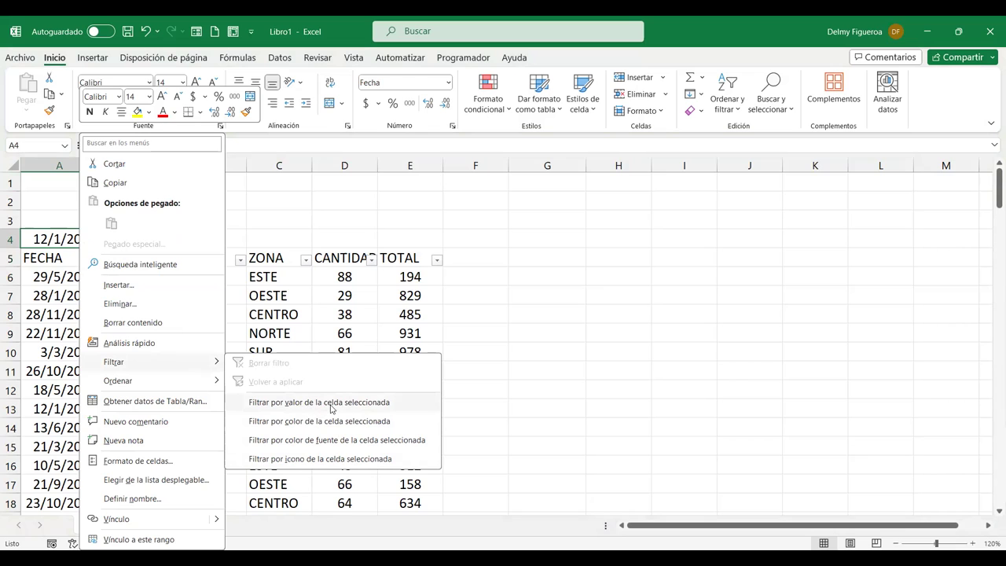
{"action": "left_click", "coordinate": [332, 405]}
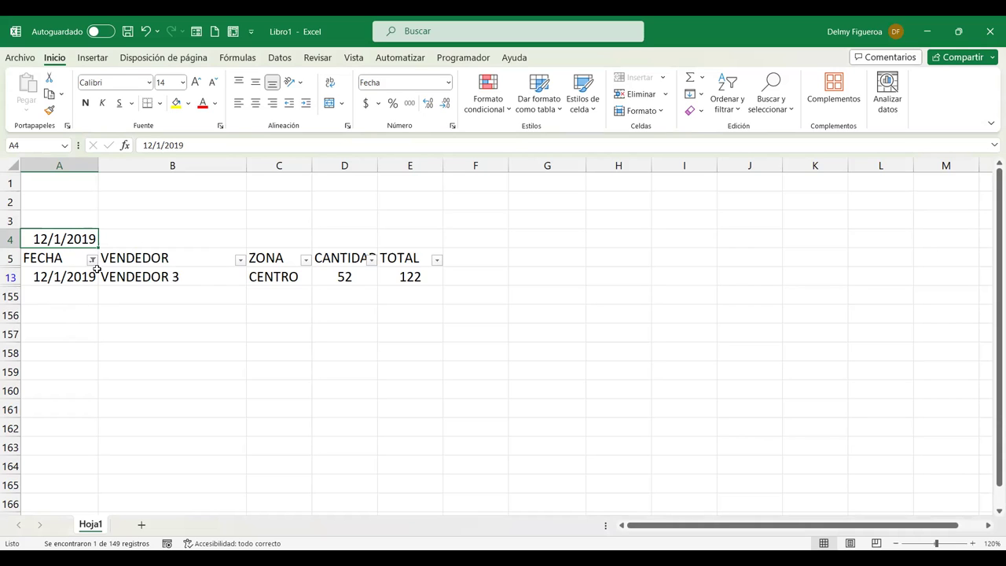
{"action": "key", "text": "ctrl+z"}
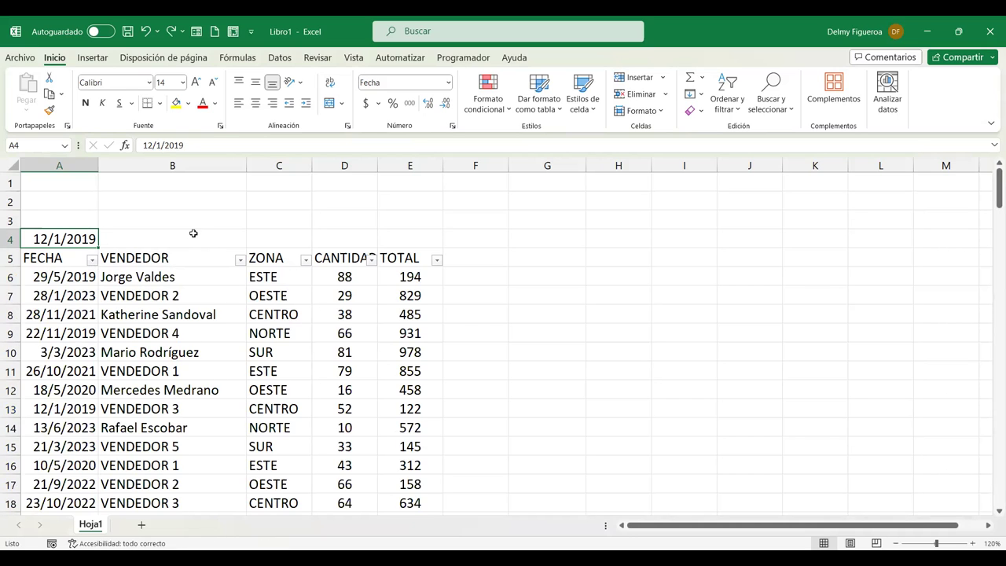
Step: Copy the ten vendor names in B6:B15 and paste them at B44 and B106
{"action": "left_click", "coordinate": [198, 239]}
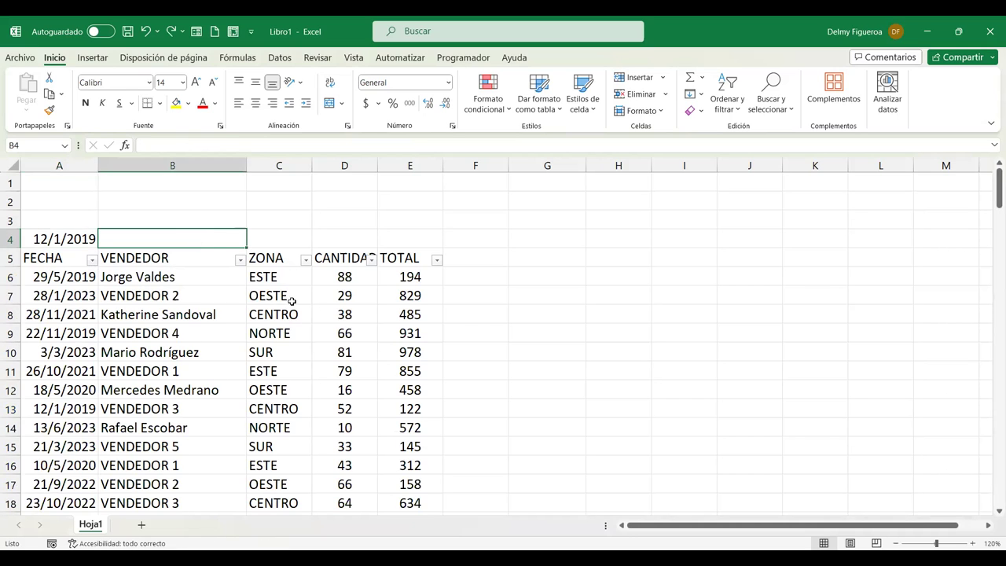
{"action": "left_click_drag", "start_coordinate": [177, 278], "coordinate": [184, 444]}
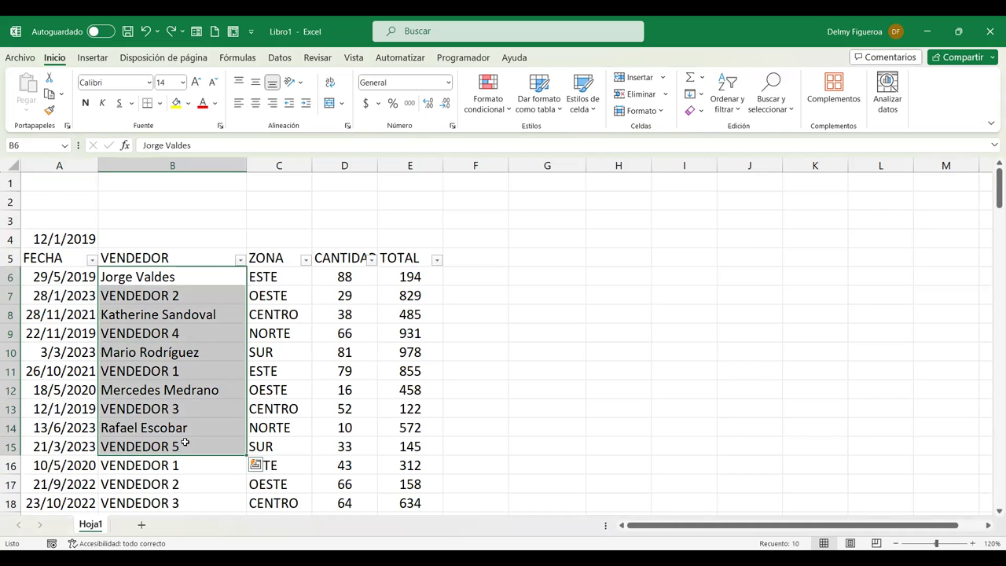
{"action": "key", "text": "ctrl+c"}
{"action": "scroll", "coordinate": [185, 443], "scroll_direction": "down", "scroll_amount": 11}
{"action": "left_click", "coordinate": [161, 370]}
{"action": "key", "text": "ctrl+v"}
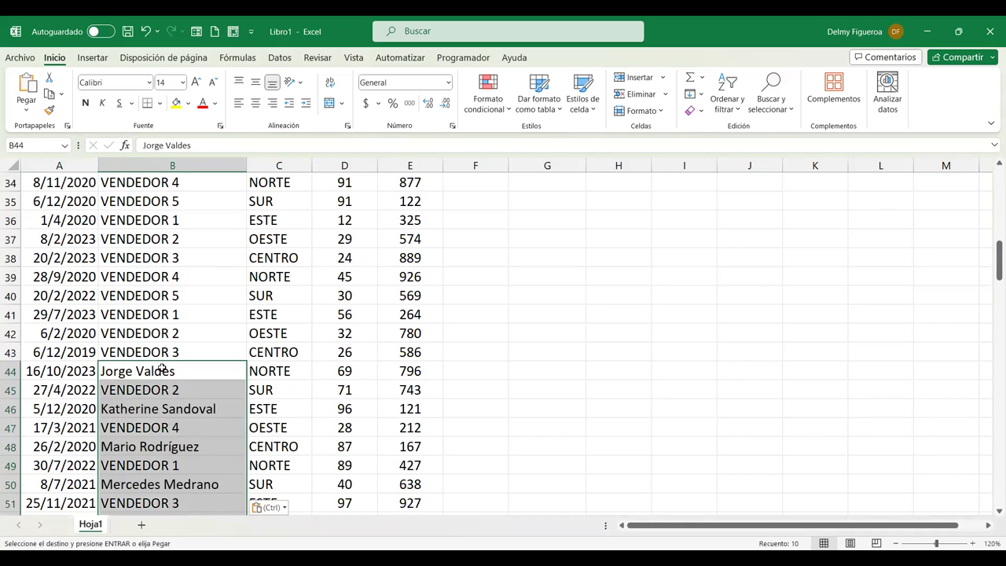
{"action": "scroll", "coordinate": [162, 368], "scroll_direction": "down", "scroll_amount": 15}
{"action": "scroll", "coordinate": [164, 362], "scroll_direction": "down", "scroll_amount": 6}
{"action": "left_click", "coordinate": [166, 353]}
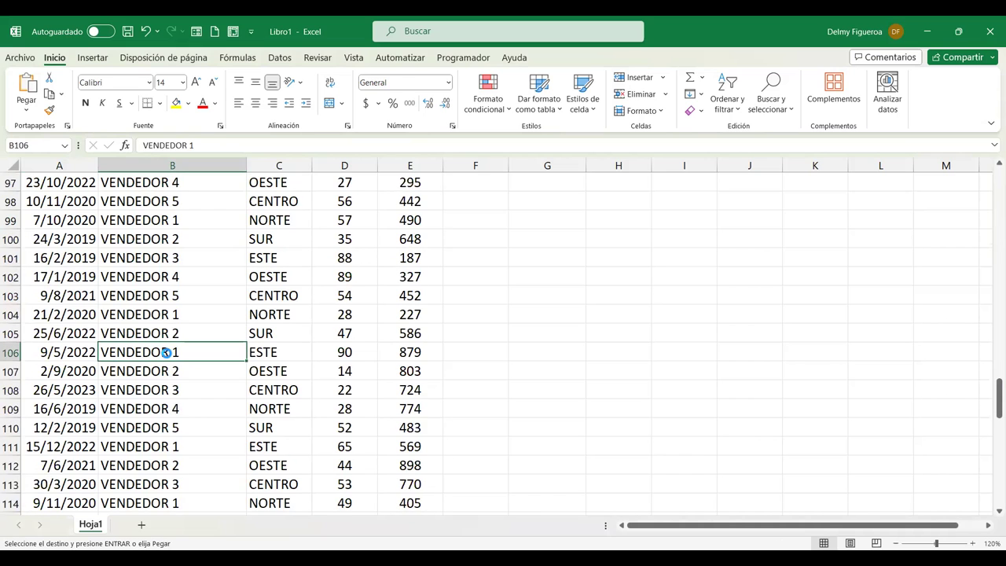
{"action": "key", "text": "ctrl+v"}
{"action": "key", "text": "ctrl+Home"}
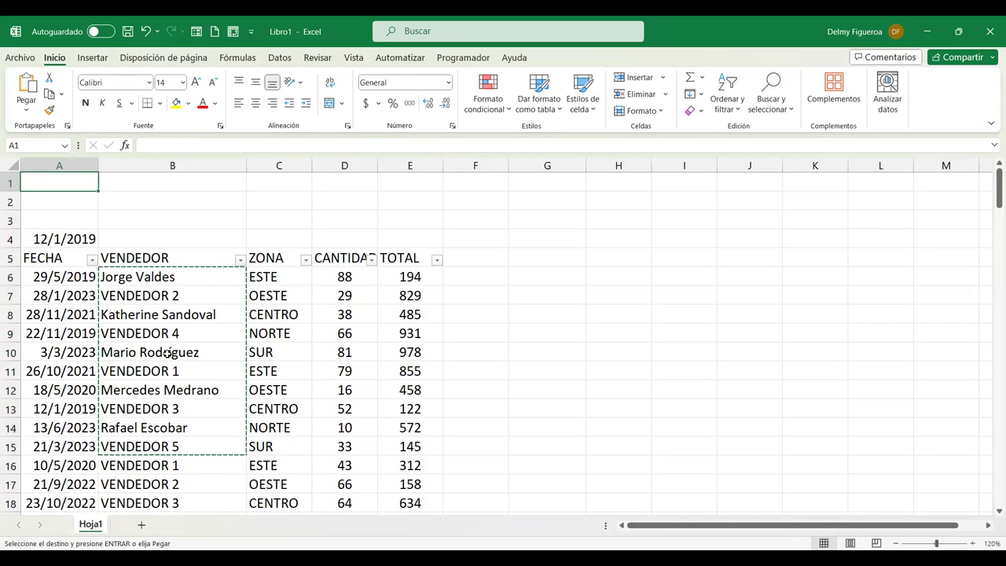
{"action": "key", "text": "Escape"}
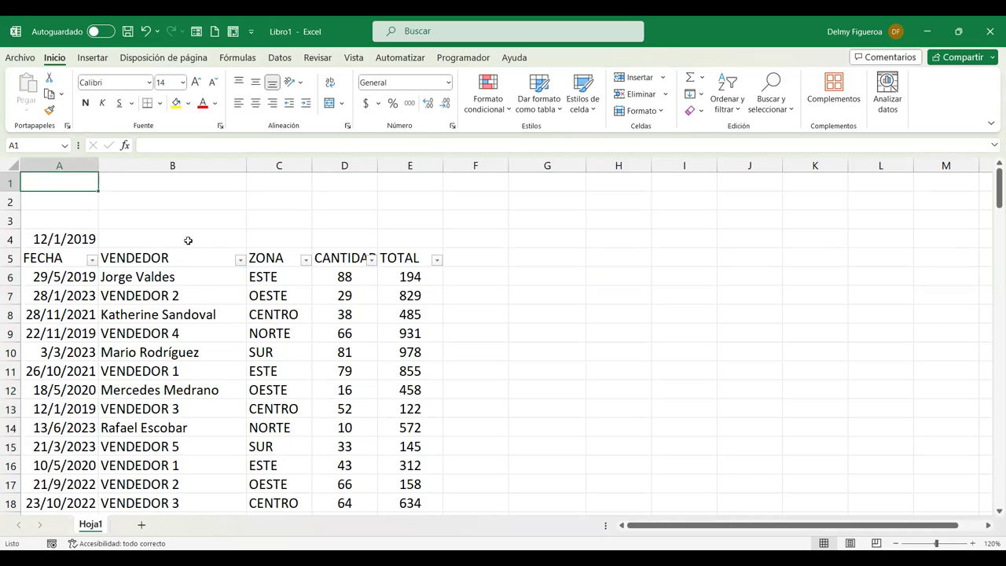
Step: Enter the first vendor's name in B4 as the vendor criterion
{"action": "left_click", "coordinate": [189, 238]}
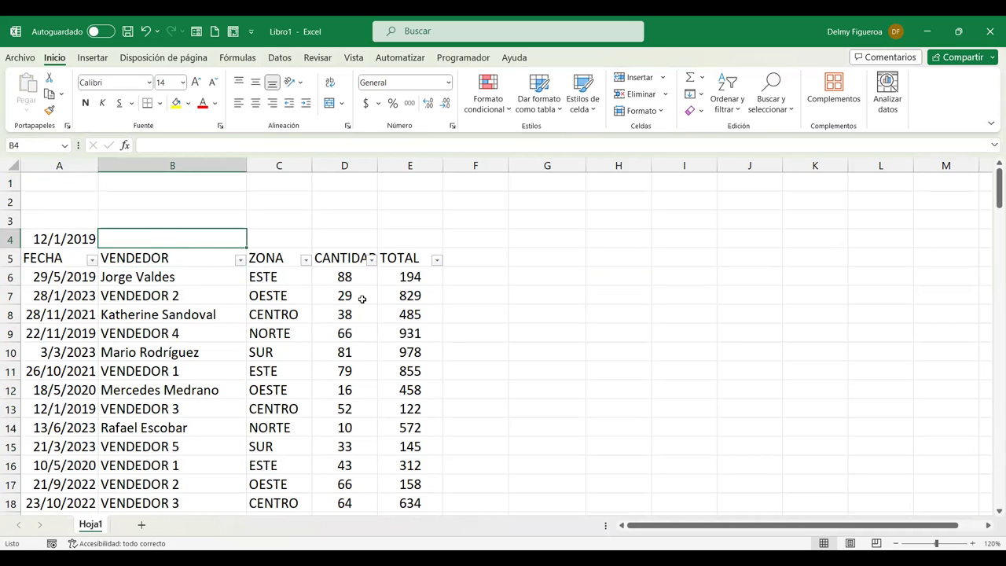
{"action": "type", "text": "Jorge"}
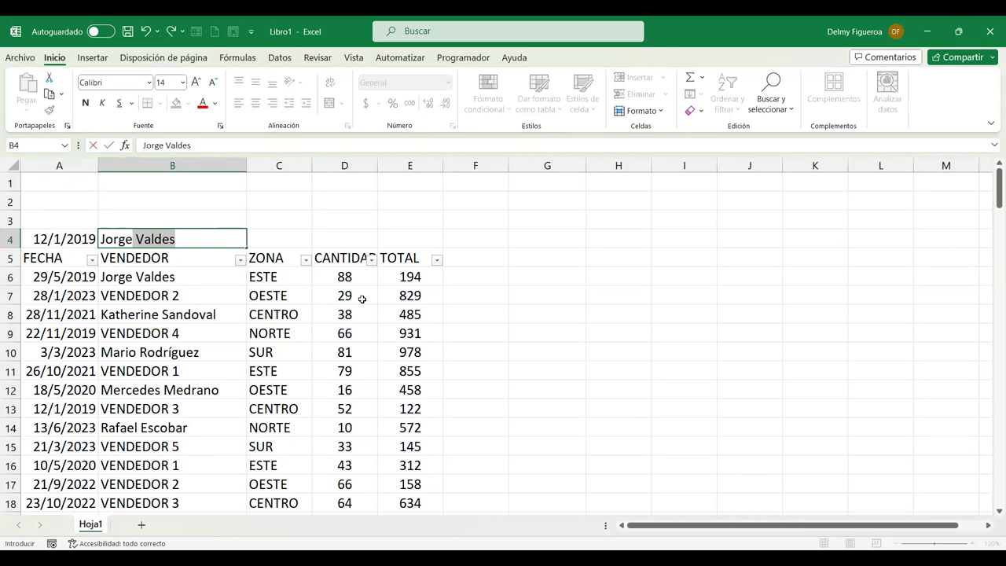
{"action": "key", "text": "Return"}
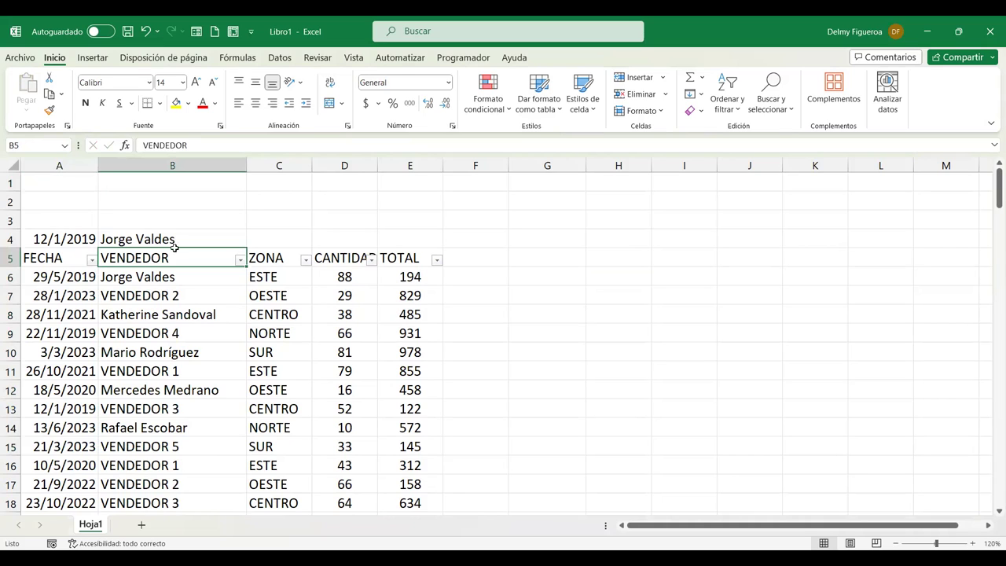
{"action": "left_click", "coordinate": [179, 235]}
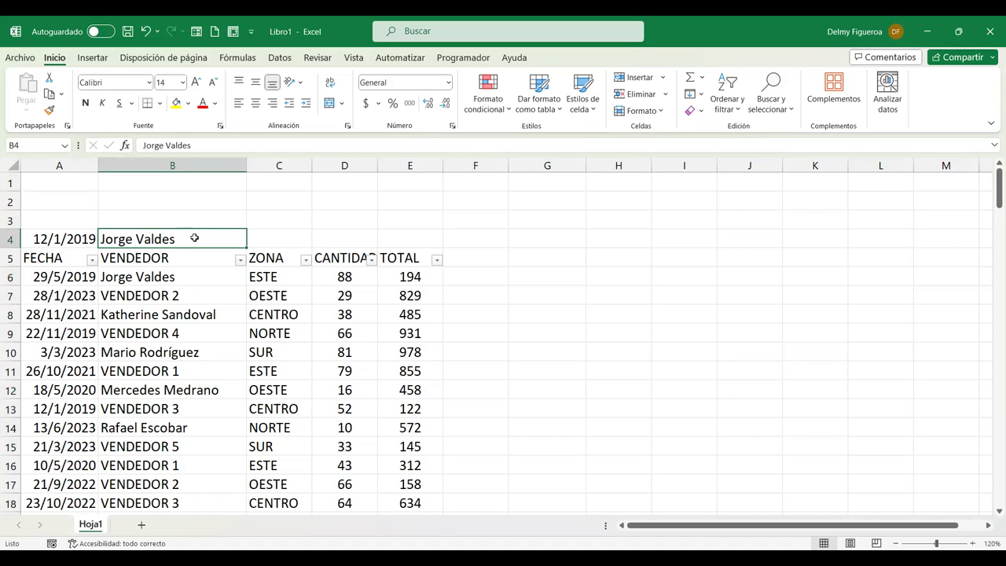
{"action": "right_click", "coordinate": [194, 237]}
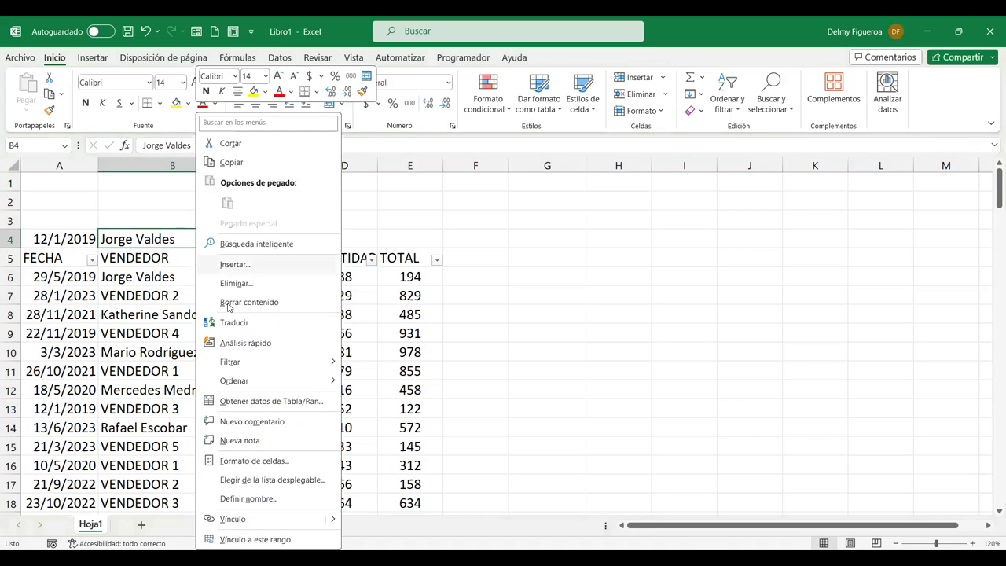
{"action": "mouse_move", "coordinate": [235, 364]}
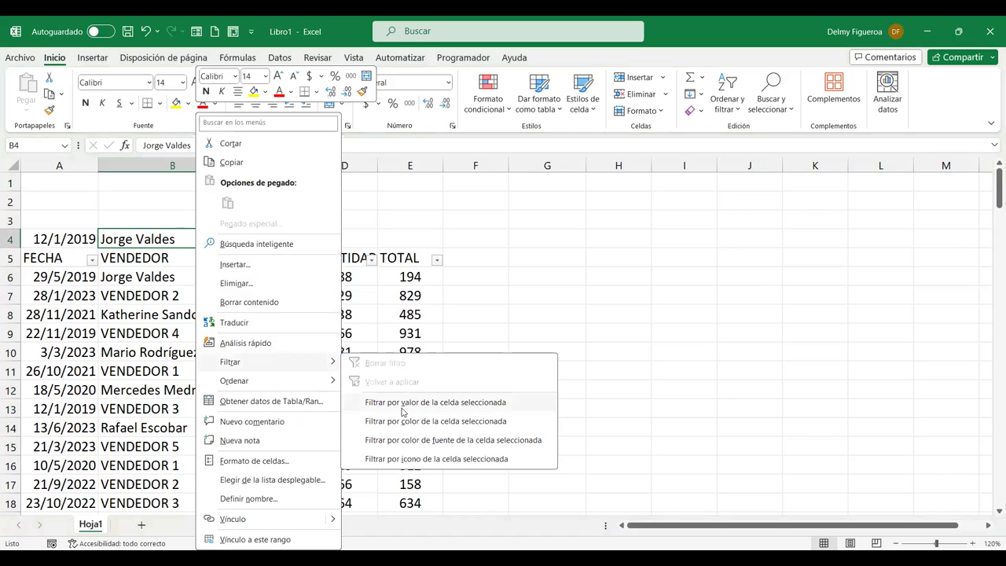
{"action": "left_click", "coordinate": [500, 403]}
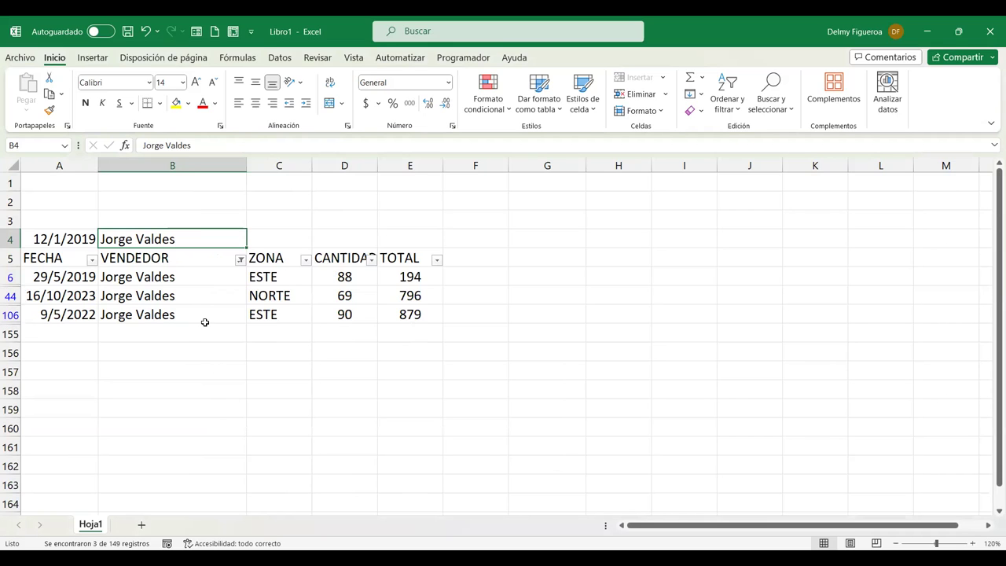
{"action": "key", "text": "ctrl+z"}
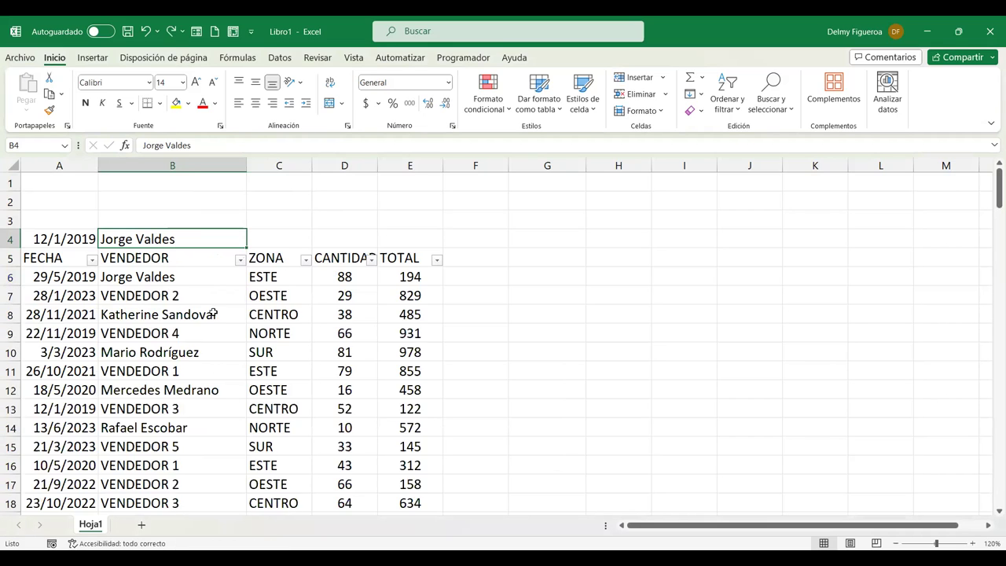
Step: Enter ESTE in C4 as the zone criterion
{"action": "left_click", "coordinate": [304, 235]}
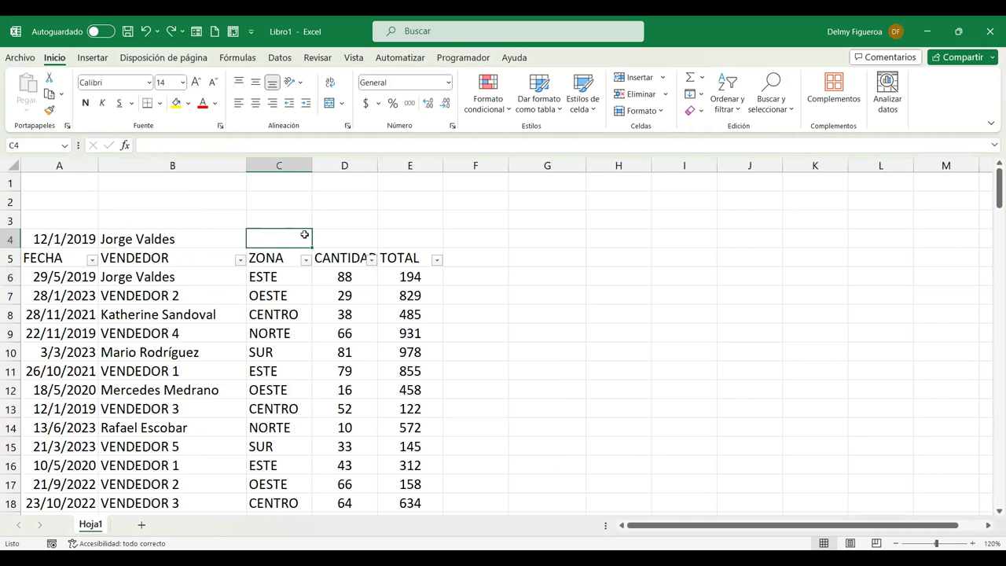
{"action": "type", "text": "ESTE"}
{"action": "key", "text": "Tab"}
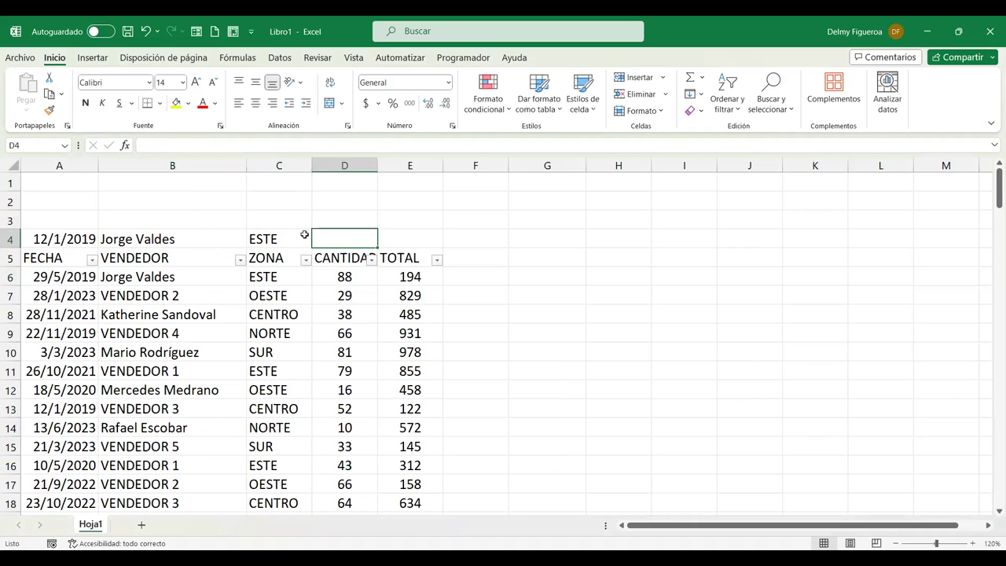
Step: Filter the table by the selected ESTE cell value, then undo it to show all rows
{"action": "left_click", "coordinate": [291, 235]}
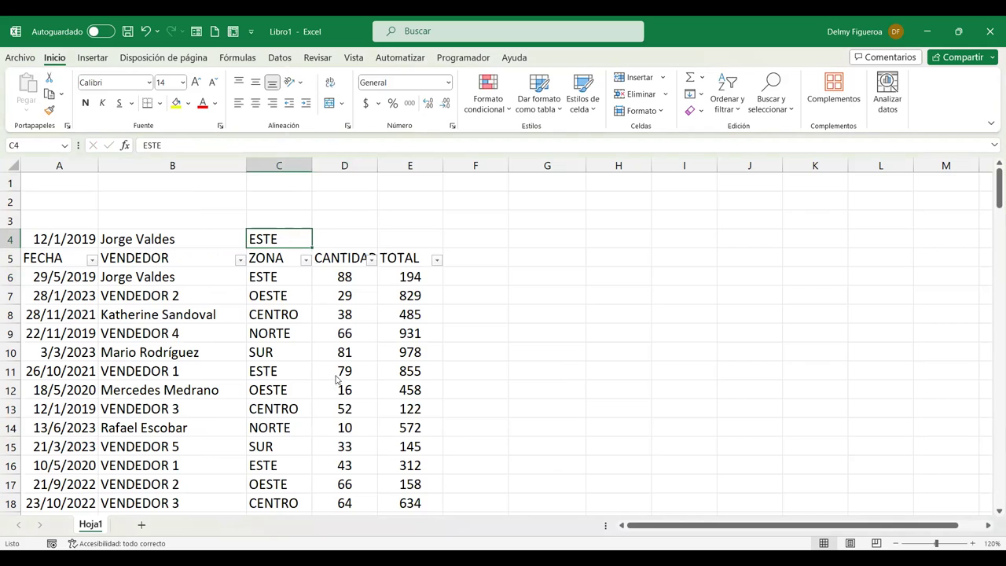
{"action": "key", "text": "shift+F10"}
{"action": "mouse_move", "coordinate": [341, 367]}
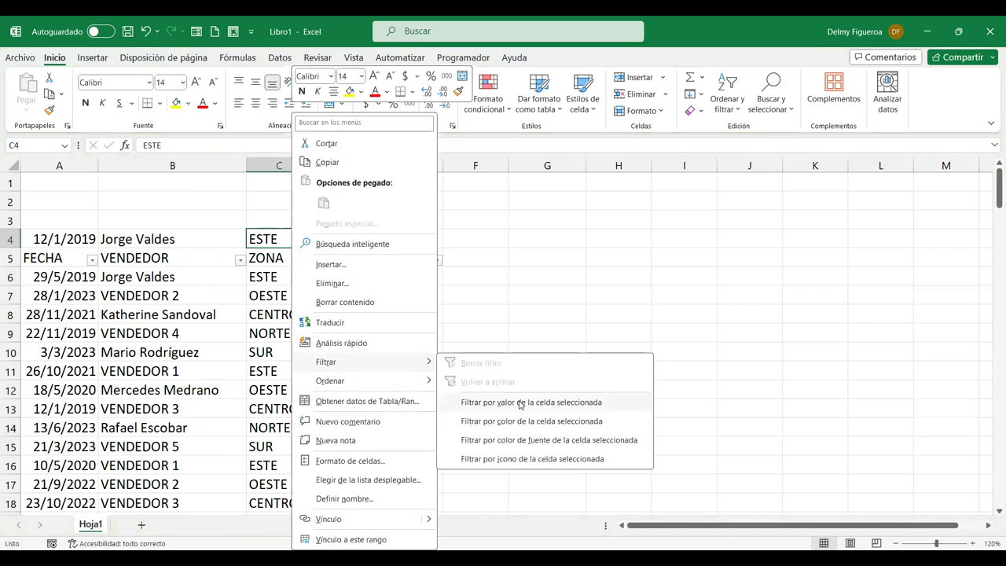
{"action": "left_click", "coordinate": [520, 403]}
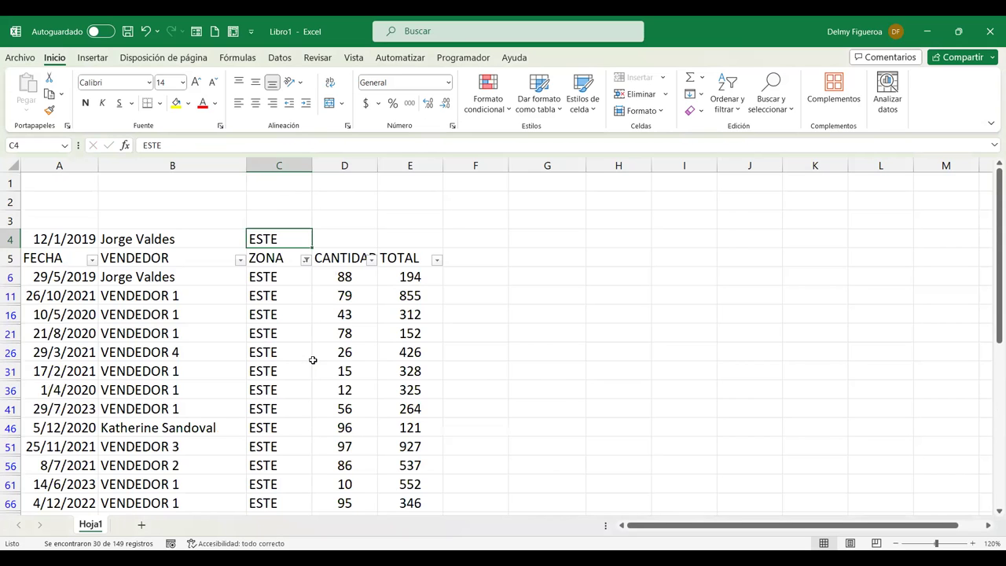
{"action": "key", "text": "ctrl+z"}
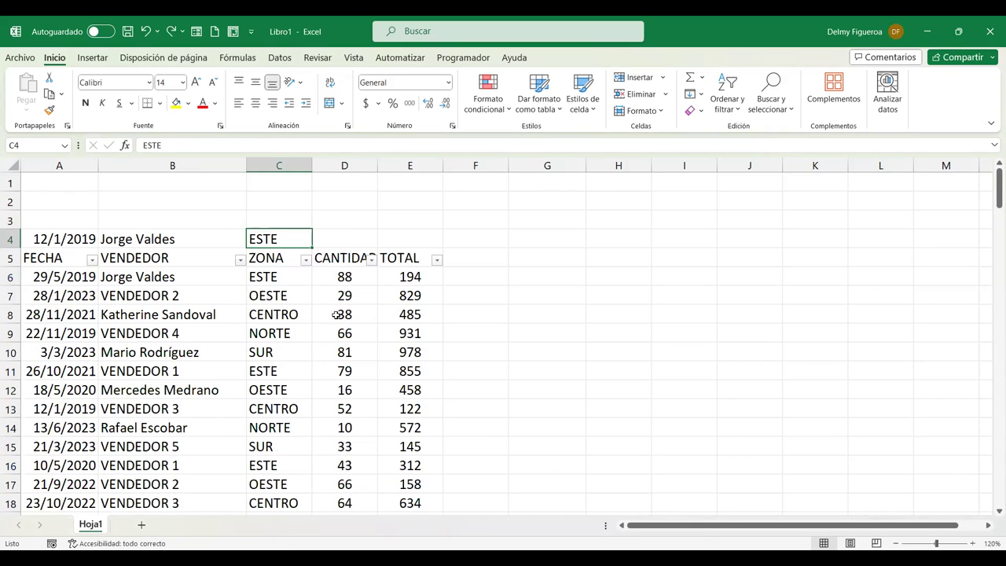
{"action": "left_click", "coordinate": [350, 239]}
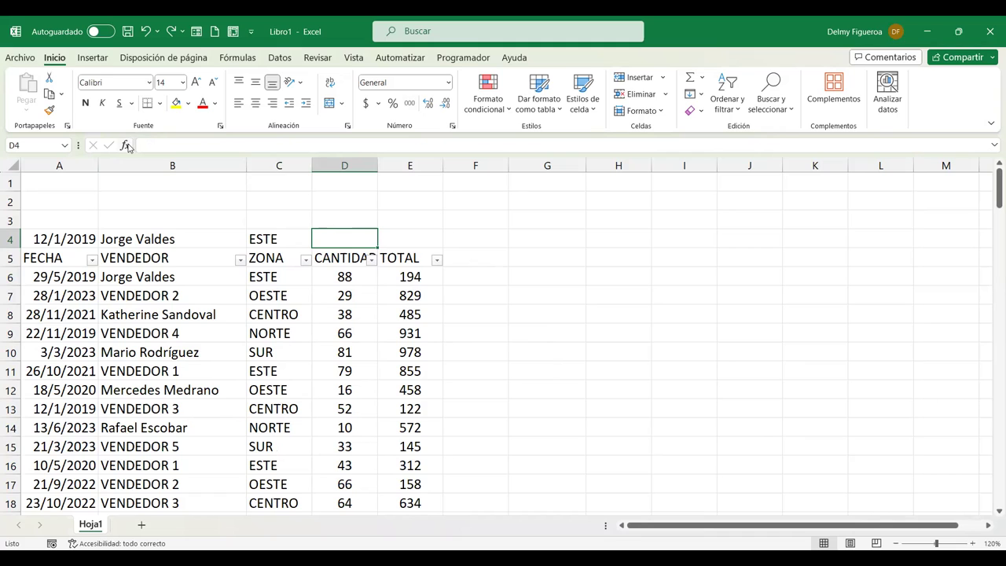
{"action": "left_click", "coordinate": [277, 62]}
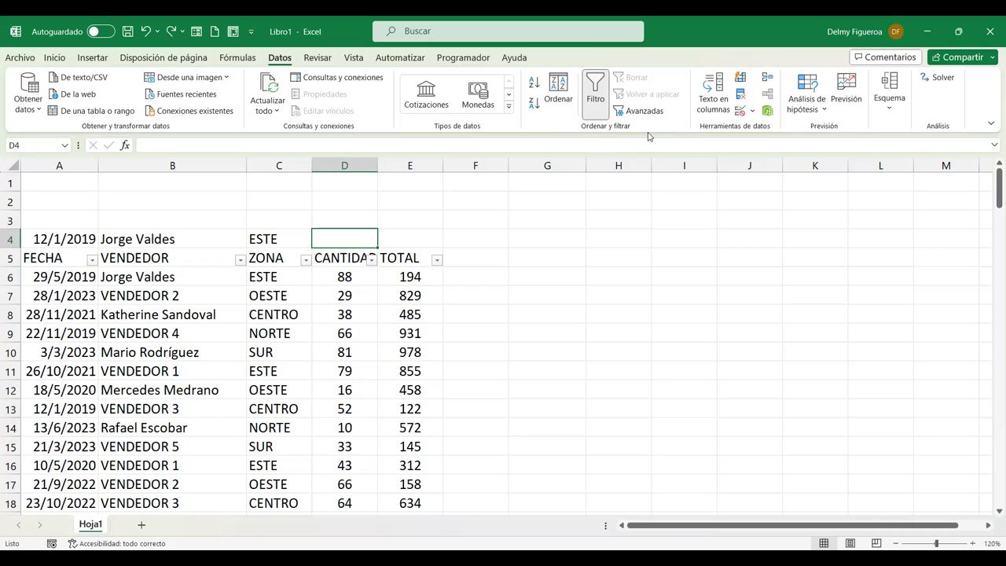
{"action": "left_click", "coordinate": [658, 117]}
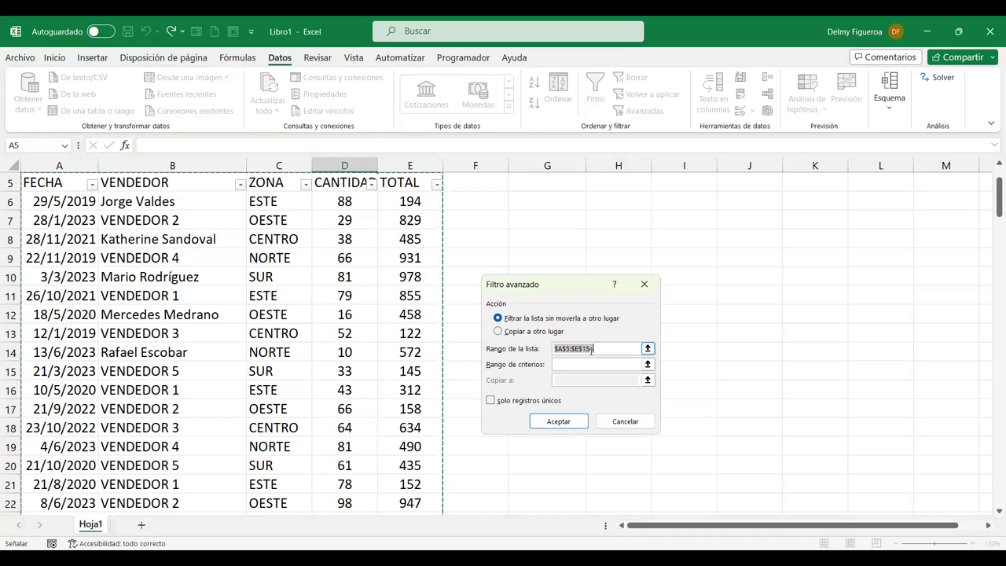
{"action": "left_click", "coordinate": [564, 363]}
{"action": "left_click", "coordinate": [569, 351]}
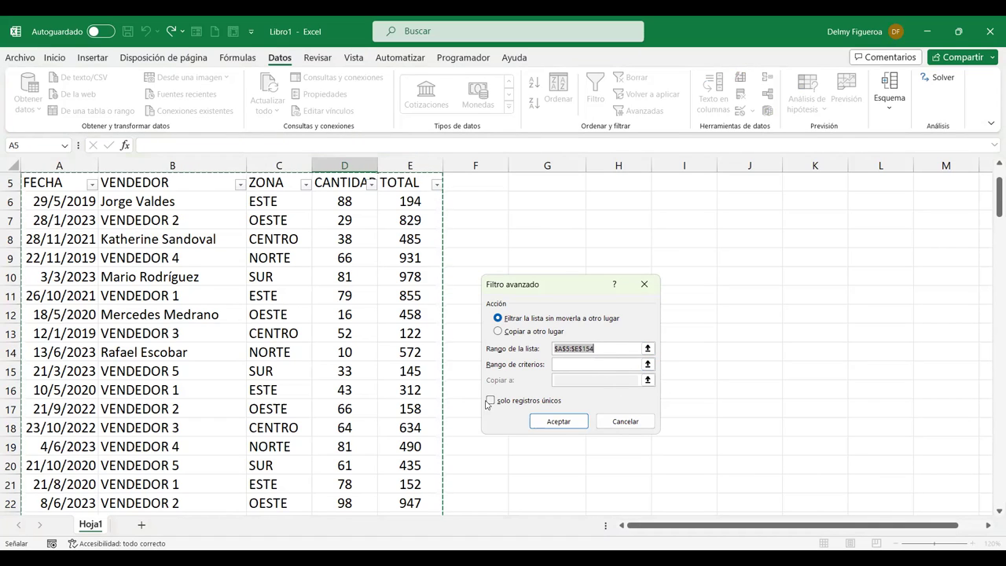
{"action": "left_click", "coordinate": [577, 365]}
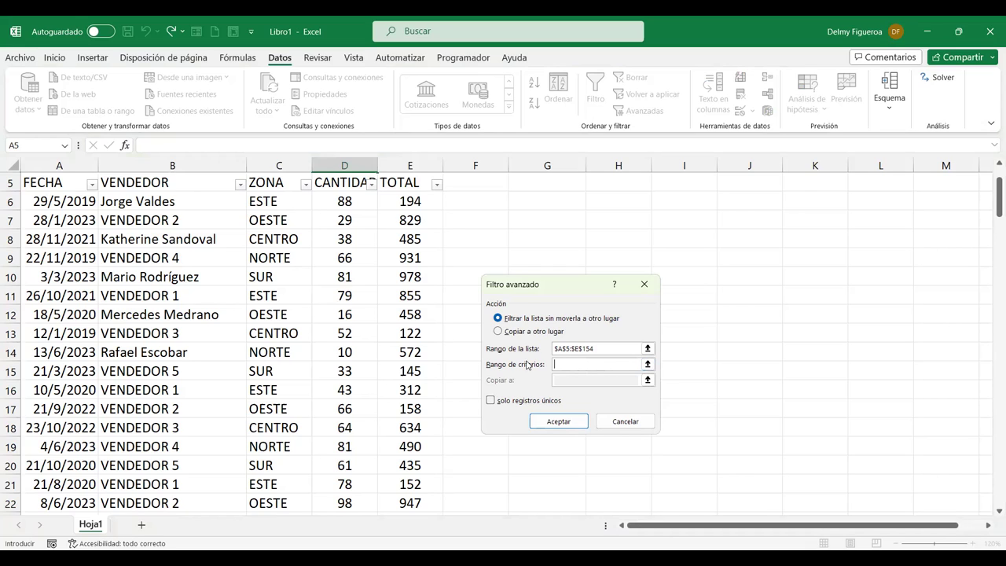
{"action": "left_click", "coordinate": [498, 333]}
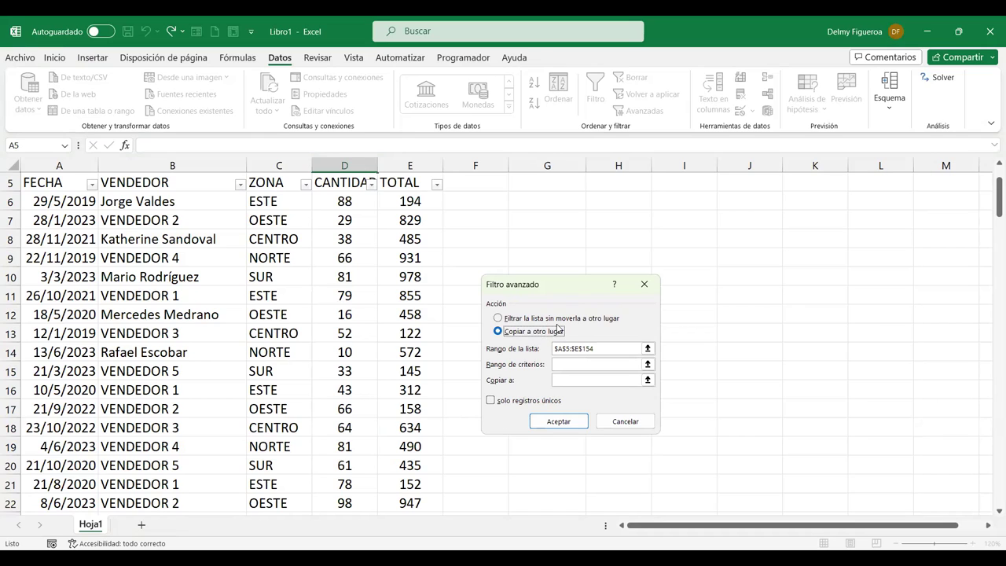
{"action": "left_click", "coordinate": [585, 380]}
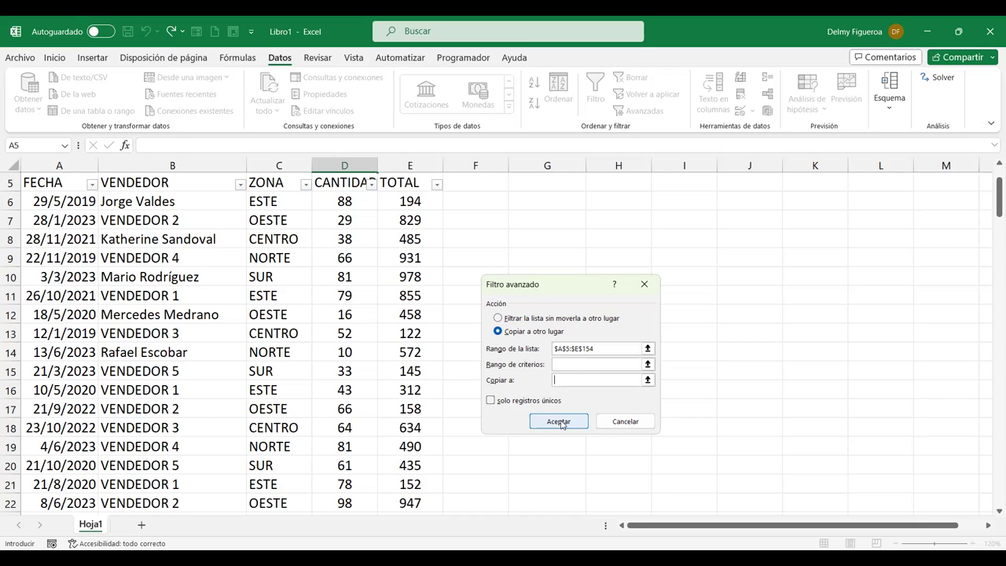
{"action": "left_click", "coordinate": [575, 366]}
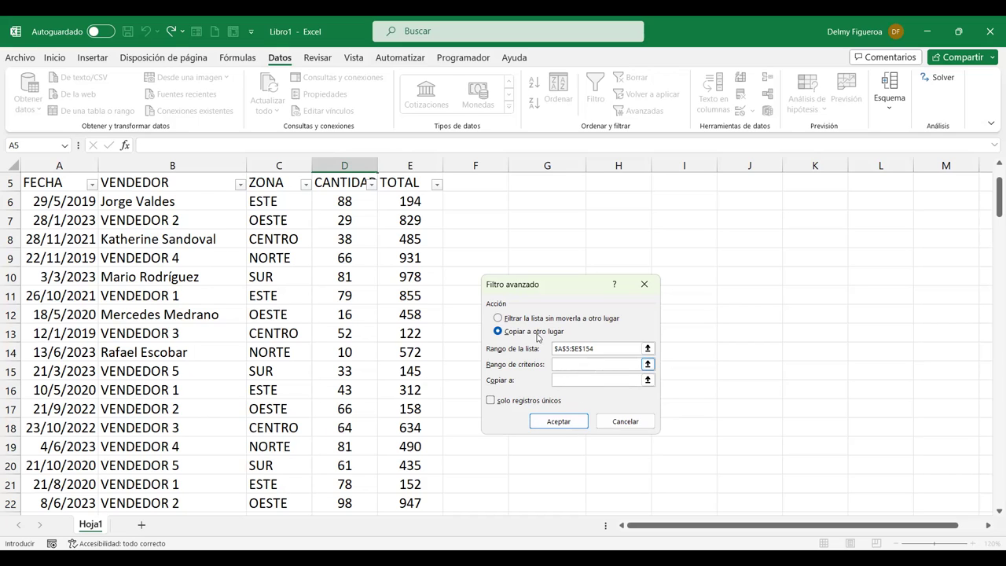
{"action": "left_click", "coordinate": [635, 422]}
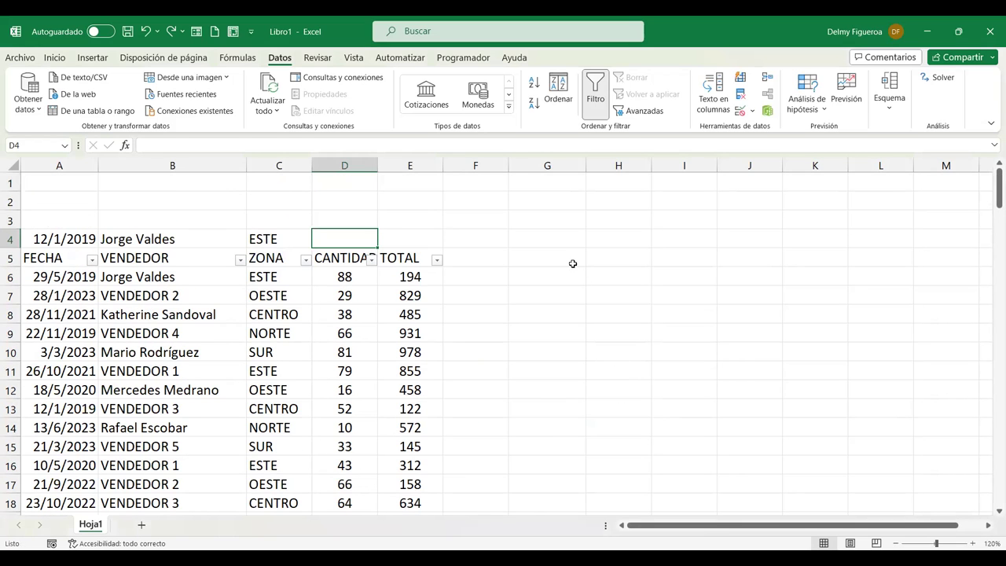
{"action": "left_click", "coordinate": [543, 181]}
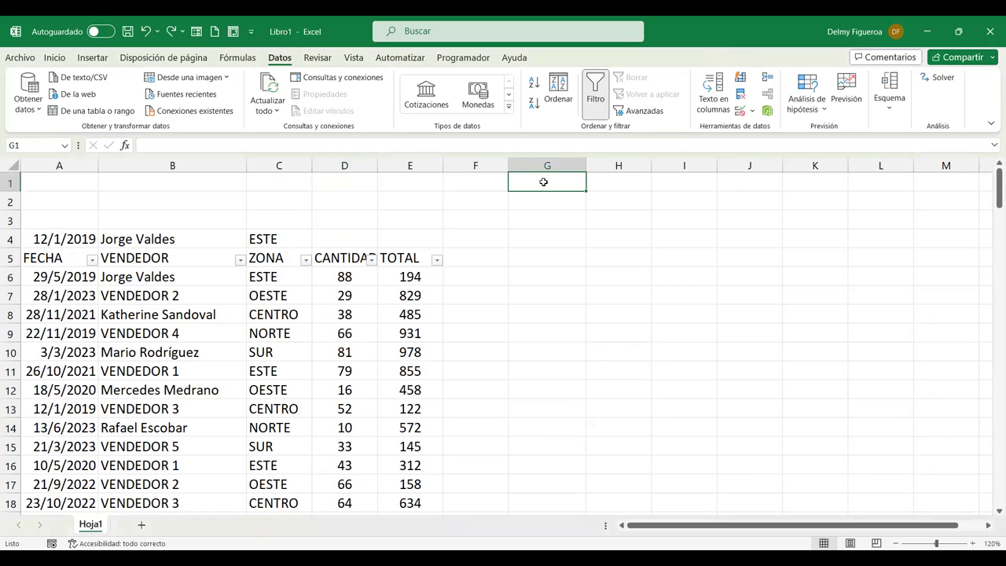
{"action": "left_click", "coordinate": [638, 111]}
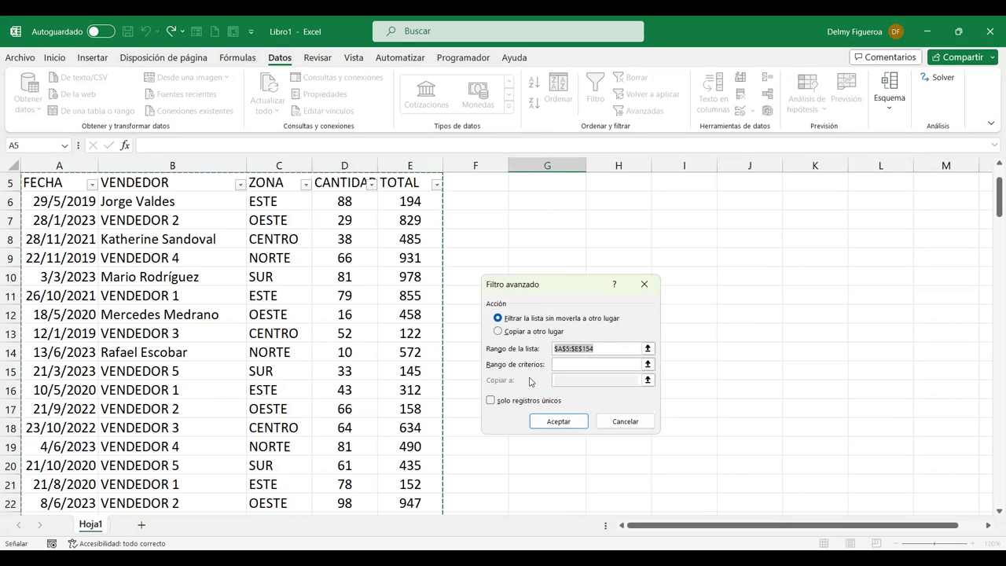
{"action": "left_click", "coordinate": [572, 362]}
{"action": "left_click", "coordinate": [620, 427]}
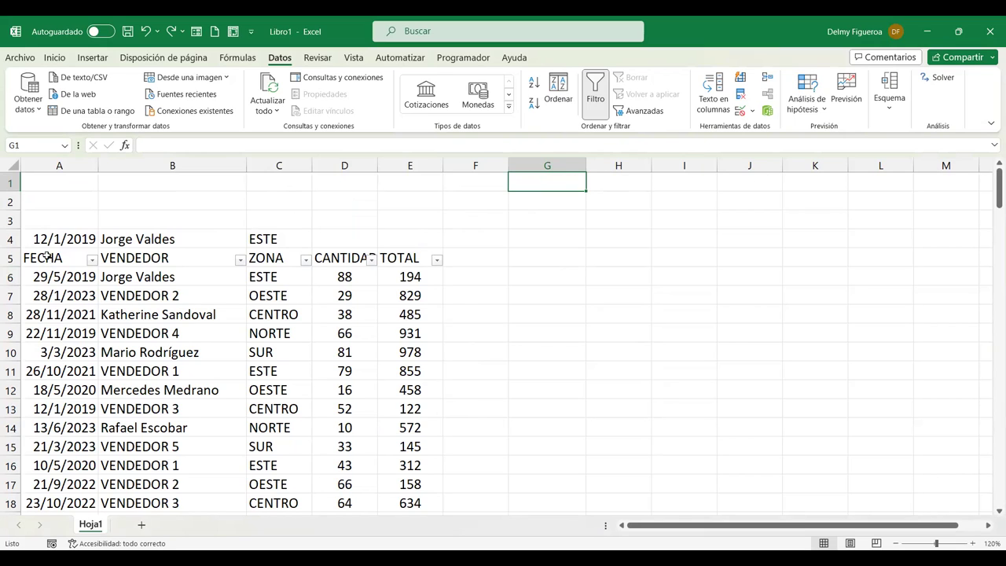
Step: Type FECHA and ZONA into G1:H1, then clear both entries again
{"action": "mouse_move", "coordinate": [53, 258]}
{"action": "left_mouse_down"}
{"action": "mouse_move", "coordinate": [426, 259]}
{"action": "mouse_move", "coordinate": [382, 258]}
{"action": "left_mouse_up"}
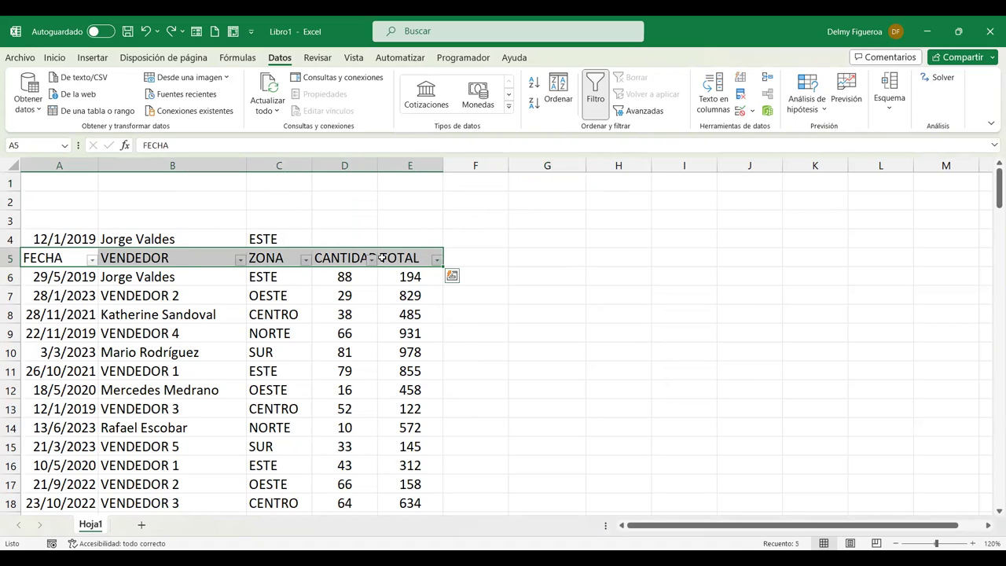
{"action": "left_click", "coordinate": [563, 183]}
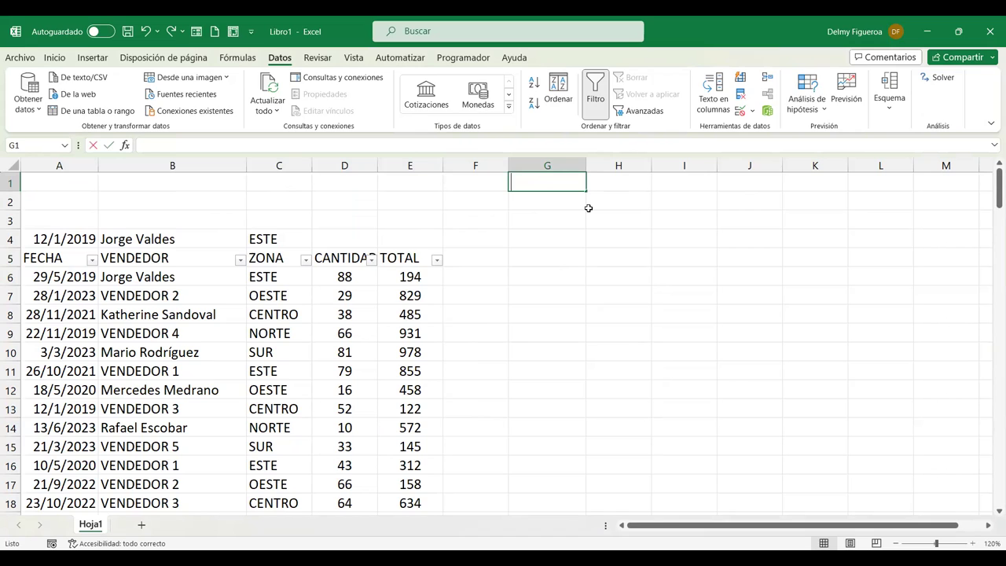
{"action": "type", "text": "FECHA"}
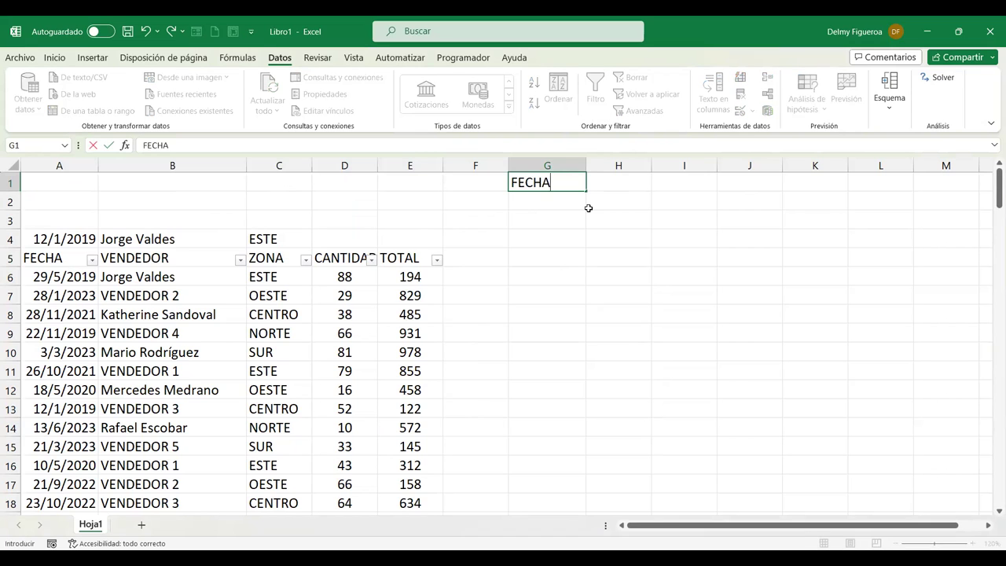
{"action": "key", "text": "Tab"}
{"action": "type", "text": "ZONA"}
{"action": "key", "text": "Tab"}
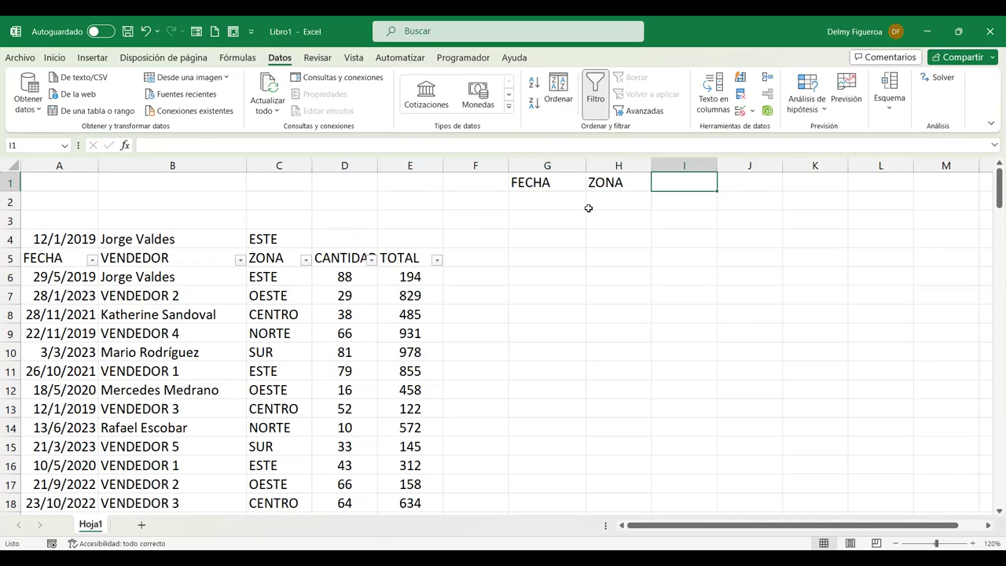
{"action": "key", "text": "Left"}
{"action": "key", "text": "Left"}
{"action": "key", "text": "shift+Right"}
{"action": "key", "text": "Delete"}
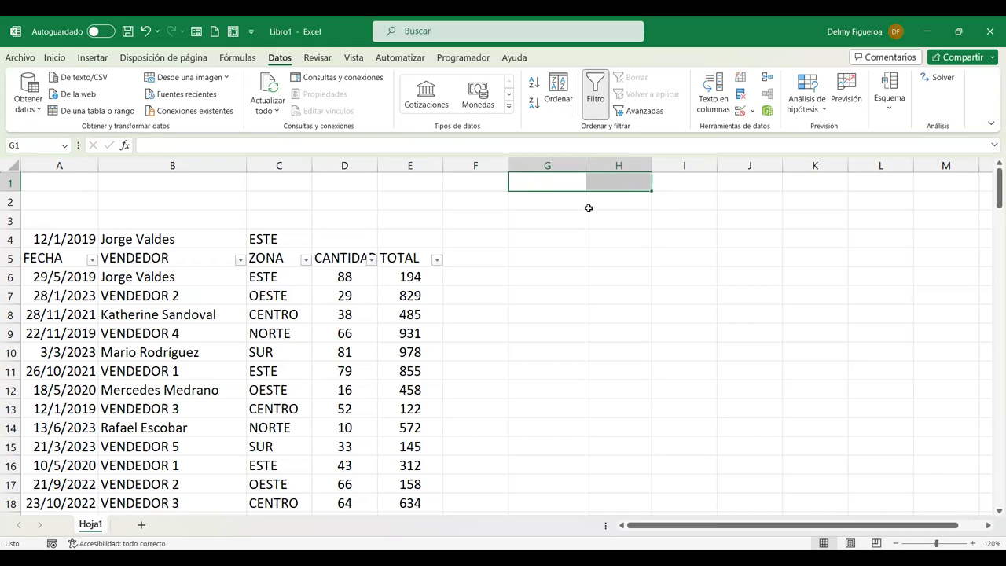
{"action": "left_click", "coordinate": [589, 208]}
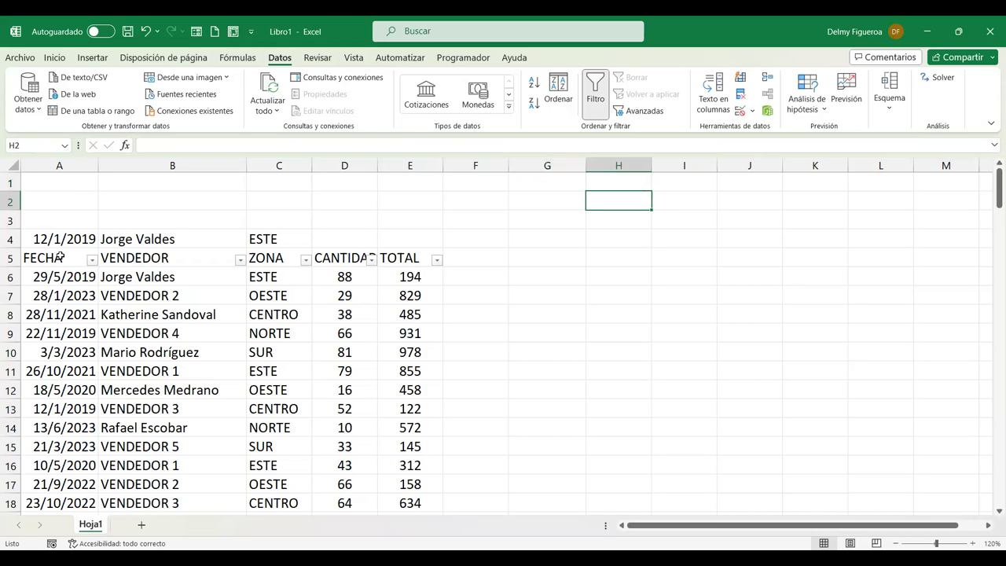
Step: Copy the A5:E5 headings to G1:K1 and autofit columns H and J
{"action": "left_click_drag", "start_coordinate": [59, 258], "coordinate": [412, 261]}
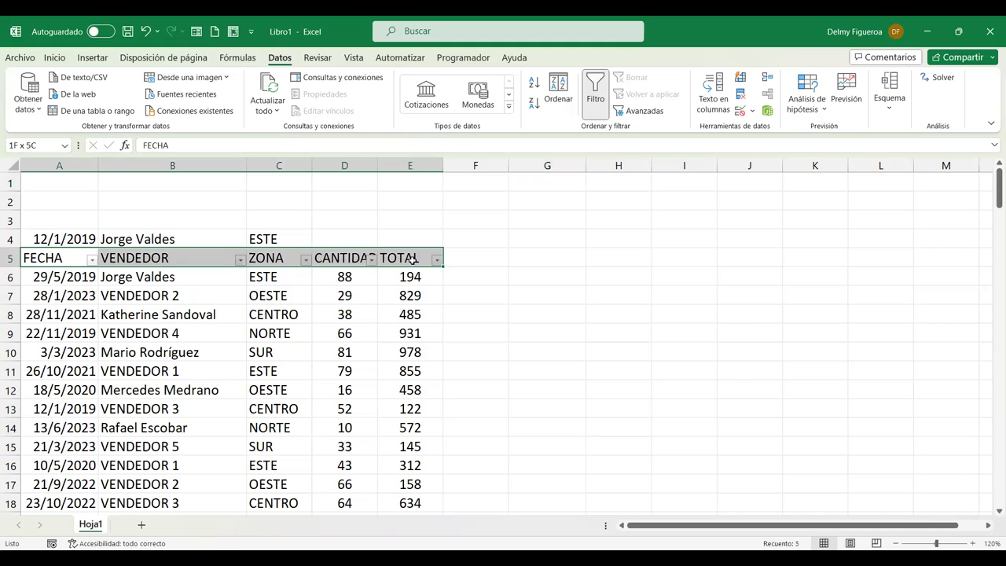
{"action": "key", "text": "ctrl+c"}
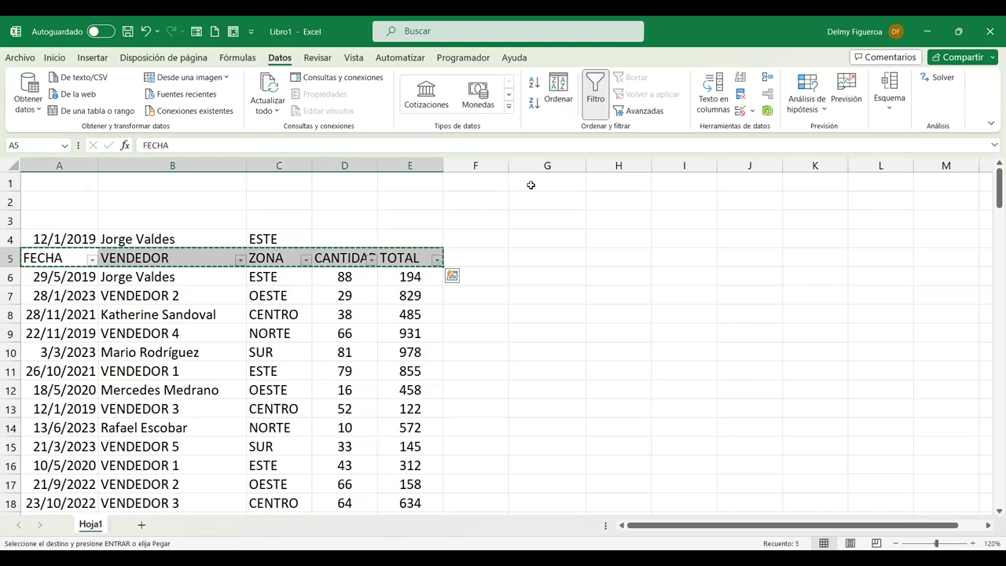
{"action": "left_click", "coordinate": [532, 184]}
{"action": "key", "text": "ctrl+v"}
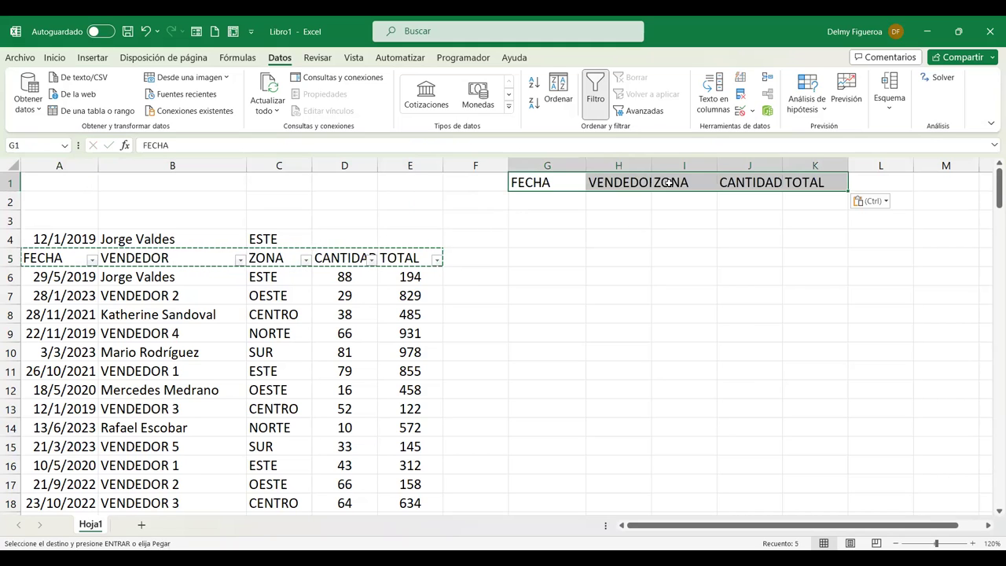
{"action": "double_click", "coordinate": [651, 163]}
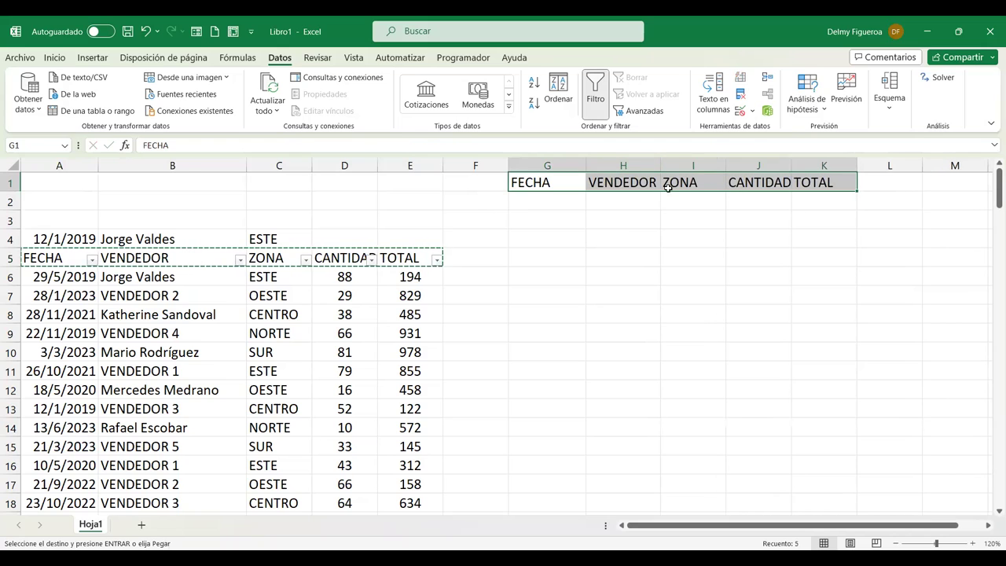
{"action": "double_click", "coordinate": [793, 165]}
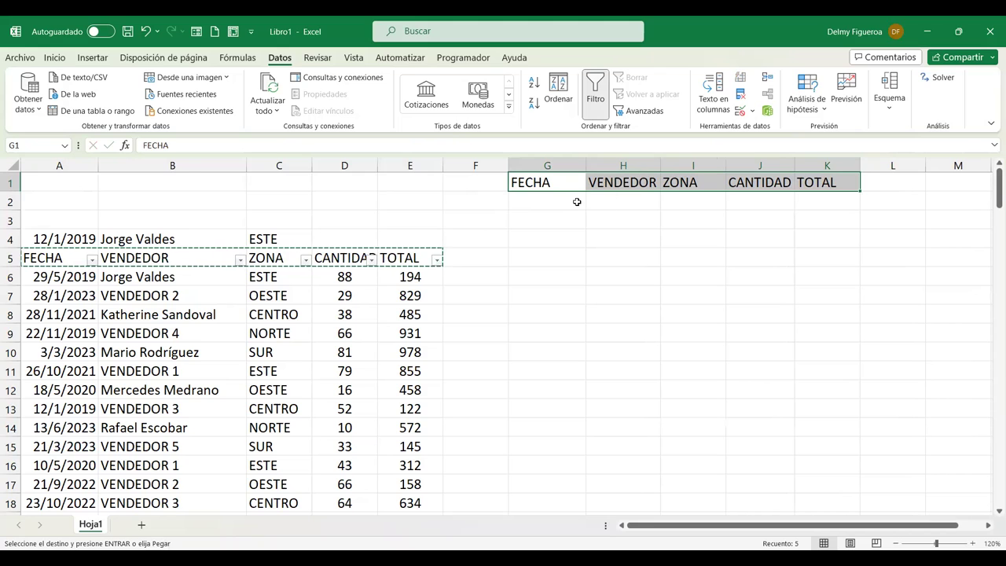
Step: Enter 1/1/2019 in G2 and 31/12/2020 in G3 under the FECHA criterion
{"action": "left_click", "coordinate": [577, 202]}
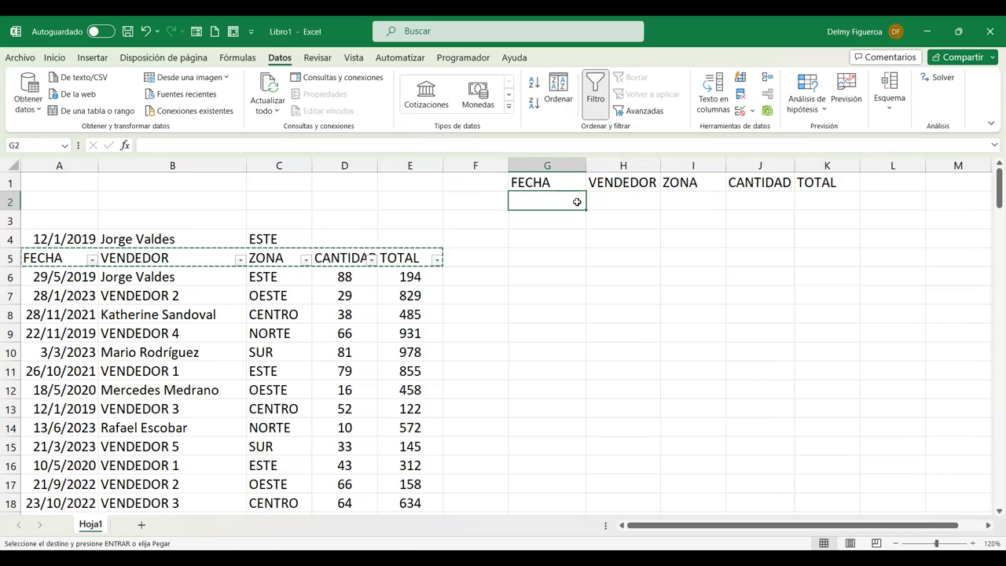
{"action": "type", "text": "1/1/2019"}
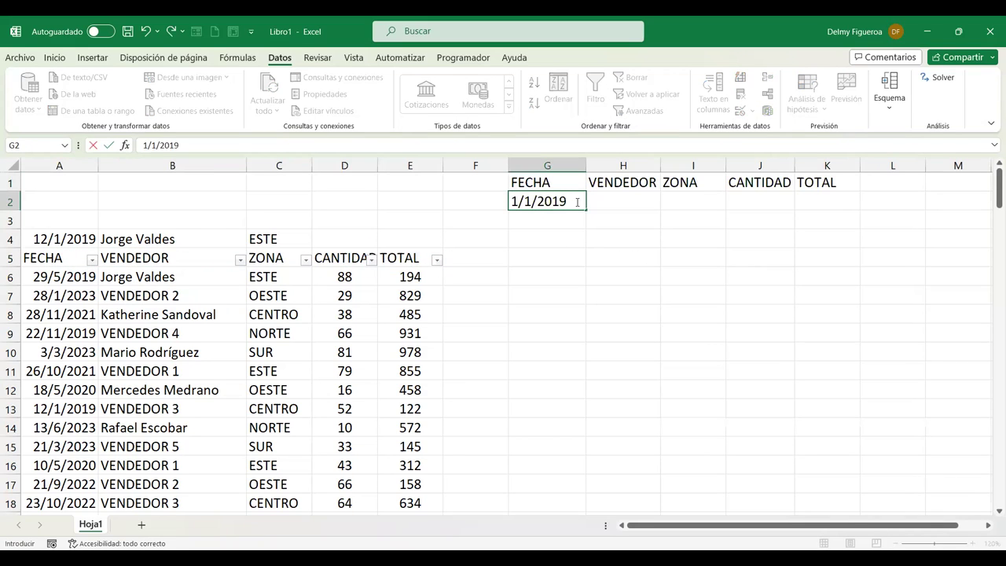
{"action": "key", "text": "Return"}
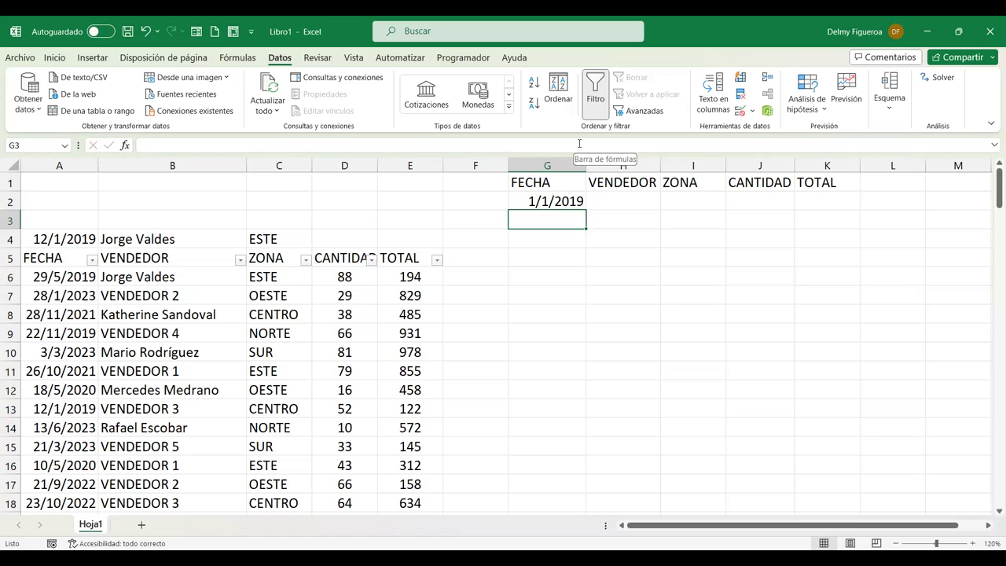
{"action": "type", "text": "31/12/2020"}
{"action": "key", "text": "Tab"}
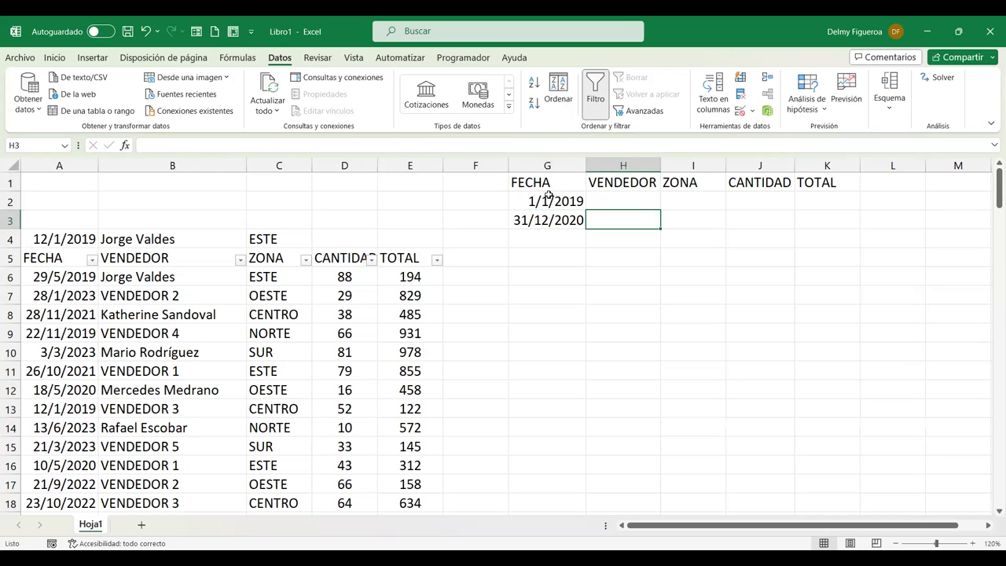
Step: Select cell G5 and bring up the Advanced Filter settings
{"action": "mouse_move", "coordinate": [555, 182]}
{"action": "left_mouse_down"}
{"action": "mouse_move", "coordinate": [823, 197]}
{"action": "mouse_move", "coordinate": [829, 226]}
{"action": "left_mouse_up"}
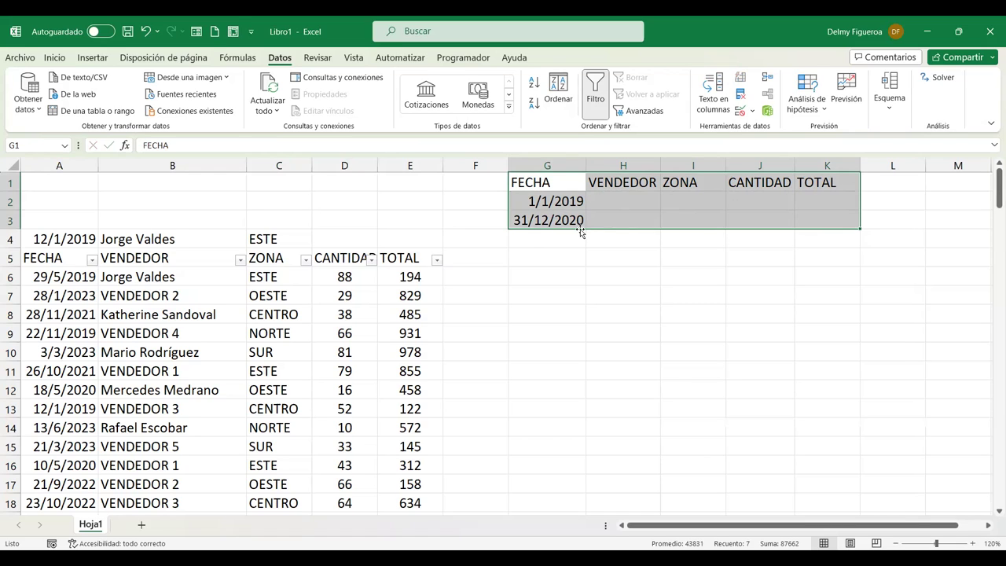
{"action": "left_click", "coordinate": [543, 276]}
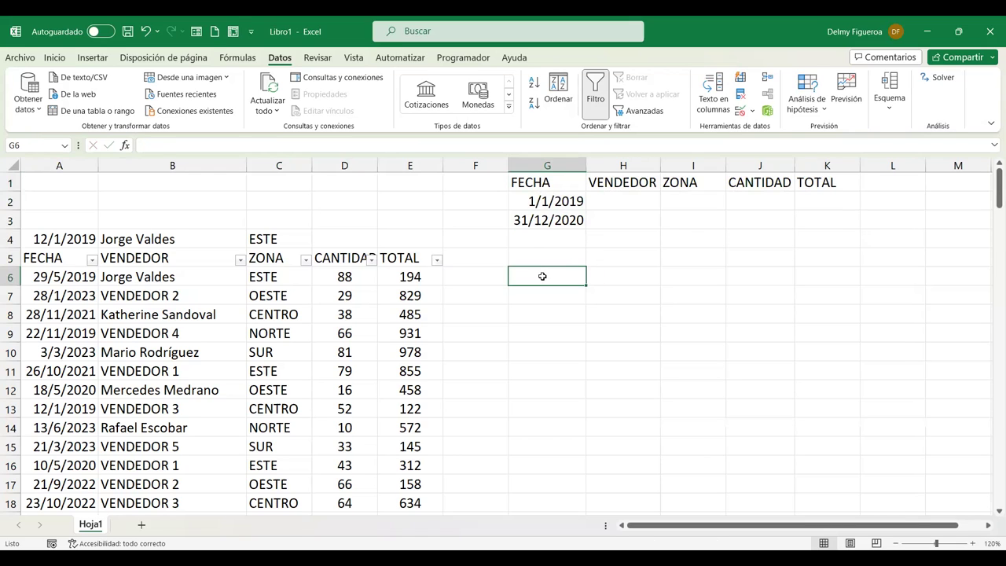
{"action": "left_click", "coordinate": [544, 255]}
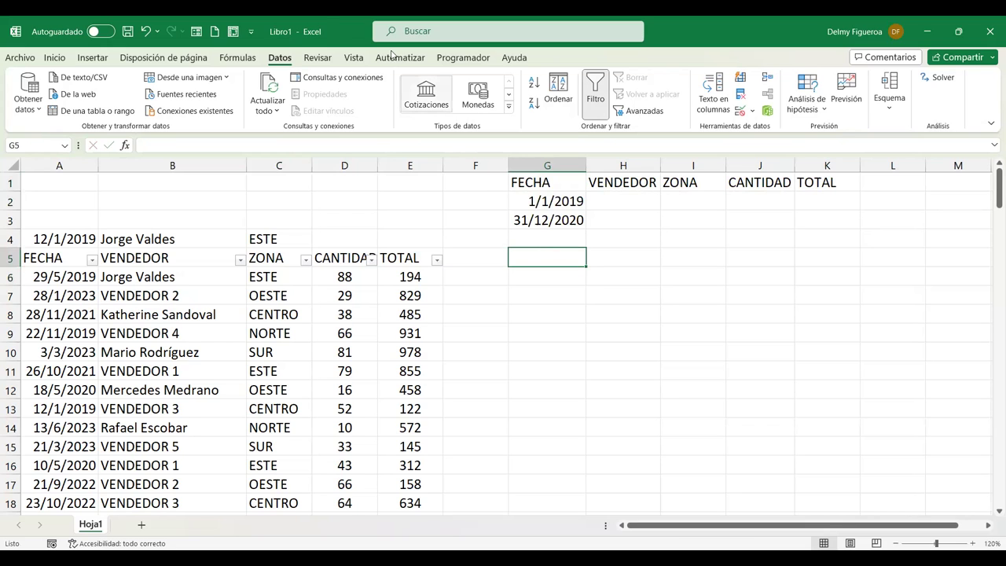
{"action": "left_click", "coordinate": [643, 112]}
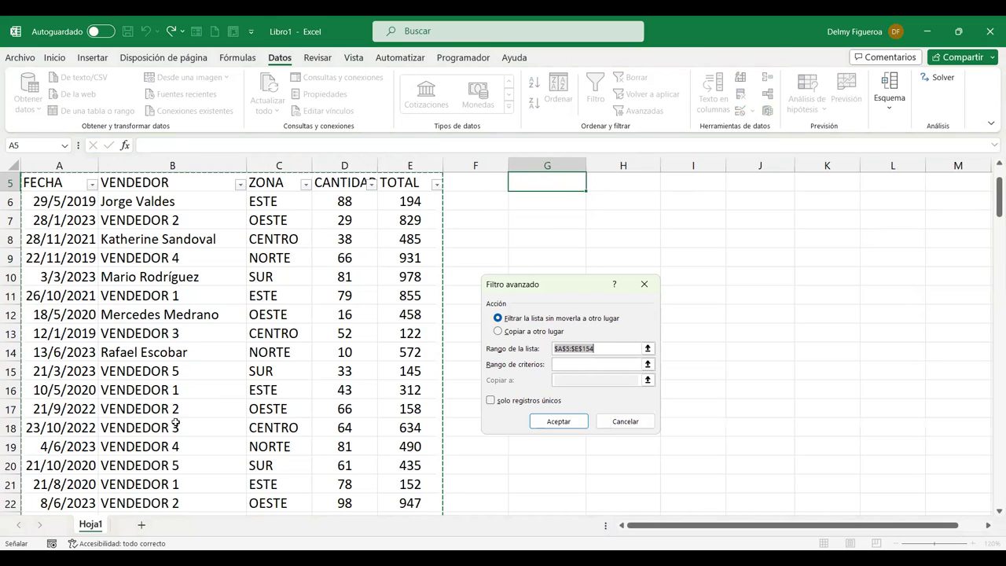
Step: Run Advanced Filter copying to another location, with criteria G1:K3 and destination G5
{"action": "left_click", "coordinate": [499, 332]}
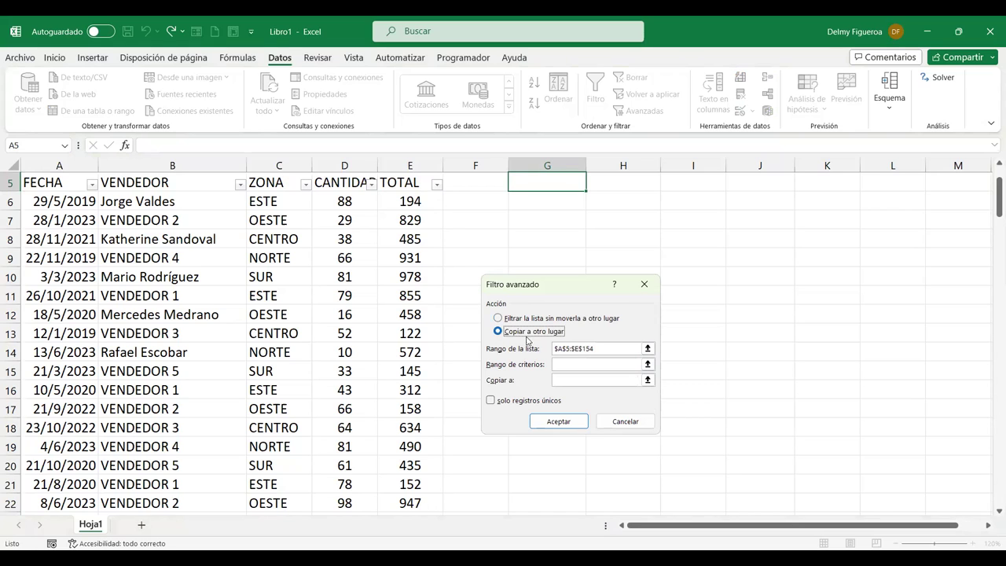
{"action": "left_click", "coordinate": [605, 349]}
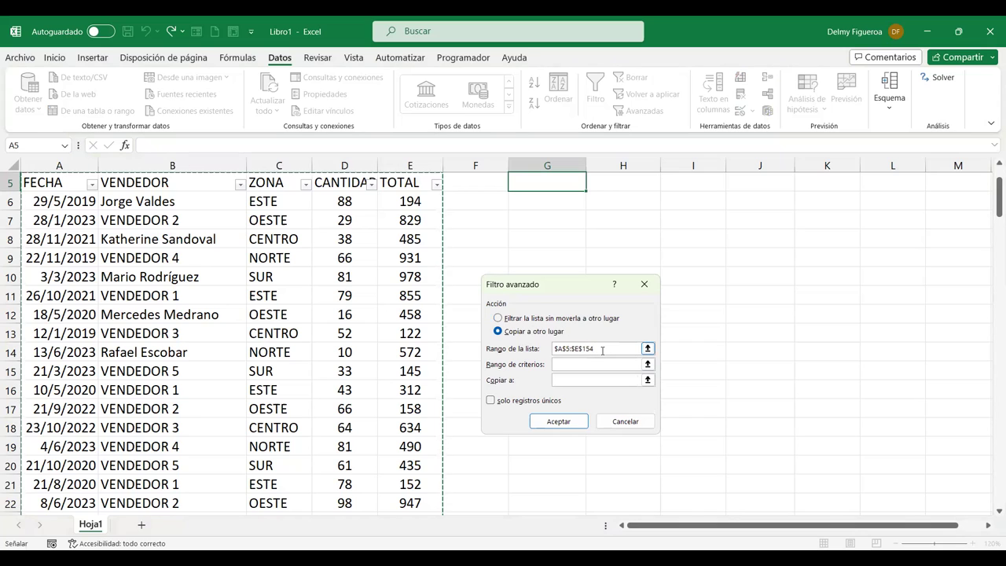
{"action": "left_click", "coordinate": [583, 364]}
{"action": "scroll", "coordinate": [584, 364], "scroll_direction": "up", "scroll_amount": 2}
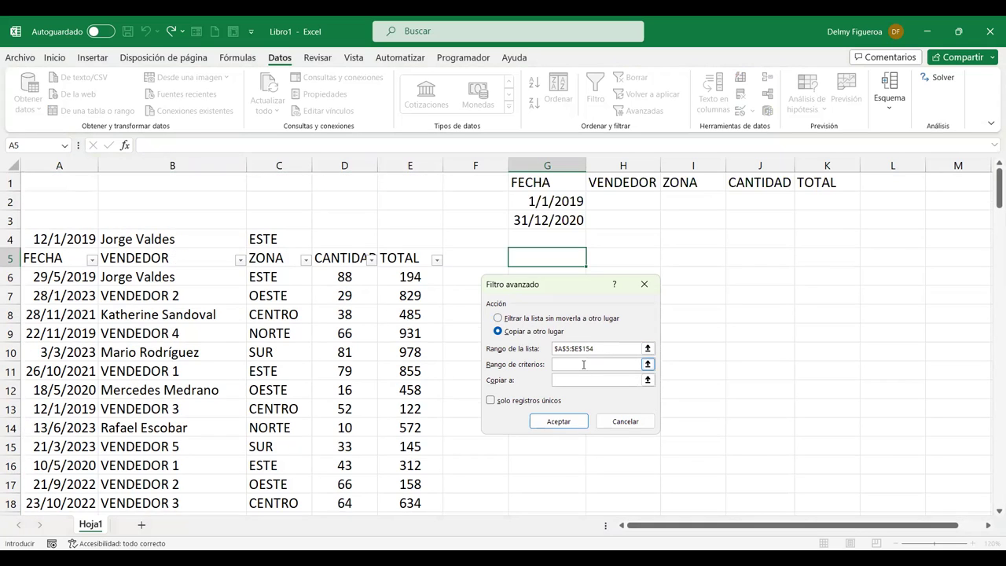
{"action": "left_click", "coordinate": [556, 183]}
{"action": "left_click_drag", "start_coordinate": [807, 207], "coordinate": [808, 219]}
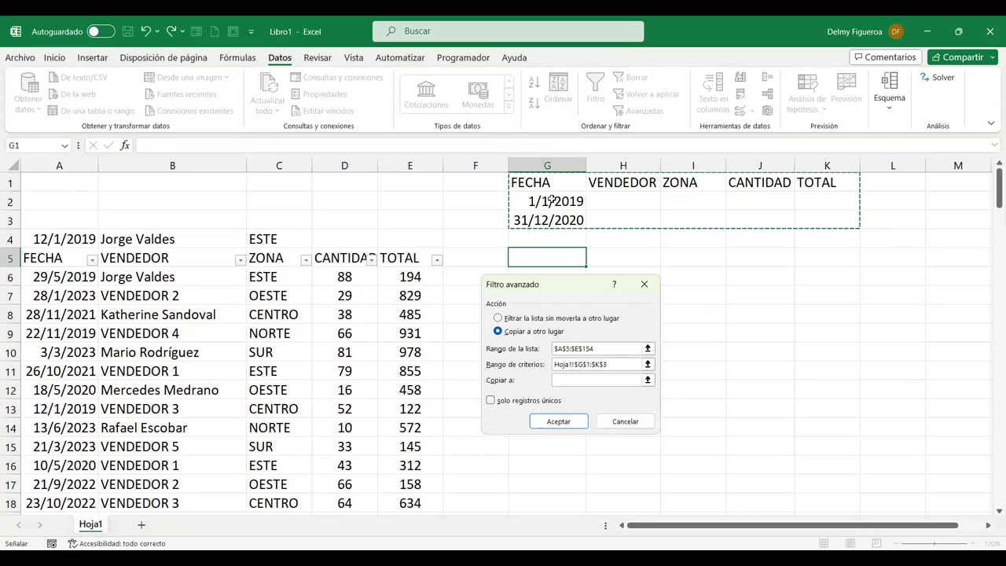
{"action": "key", "text": "Tab"}
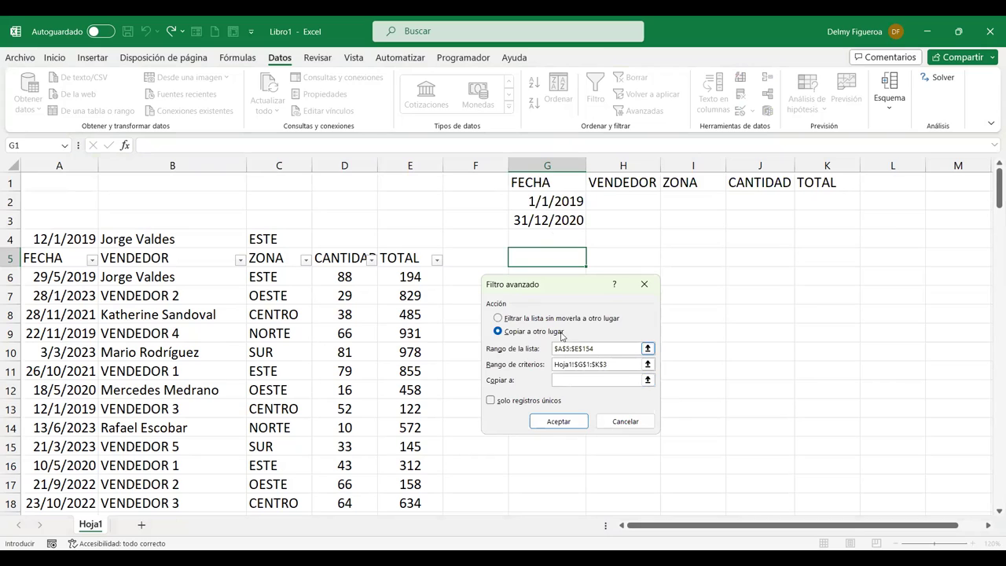
{"action": "left_click", "coordinate": [559, 256]}
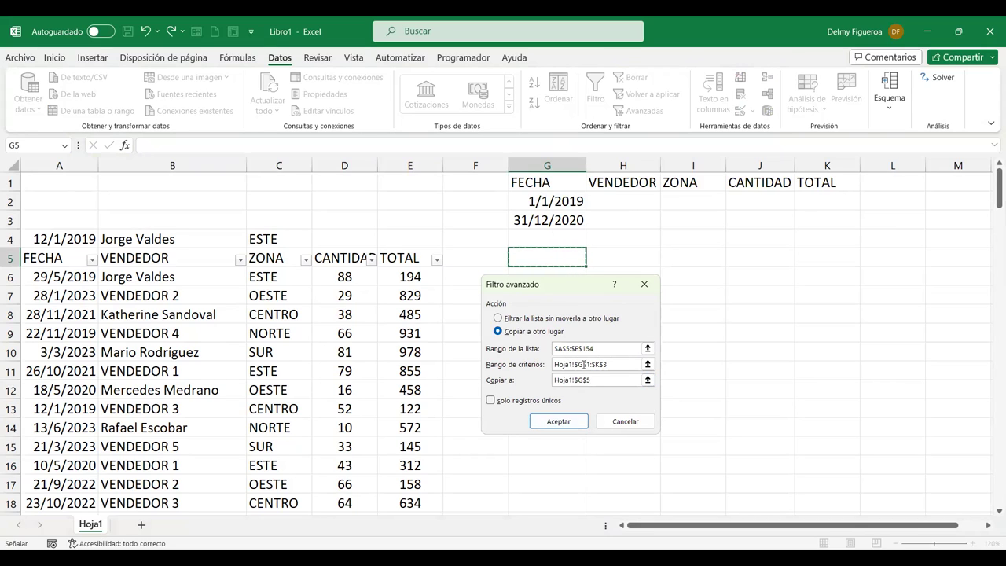
{"action": "left_click", "coordinate": [574, 423]}
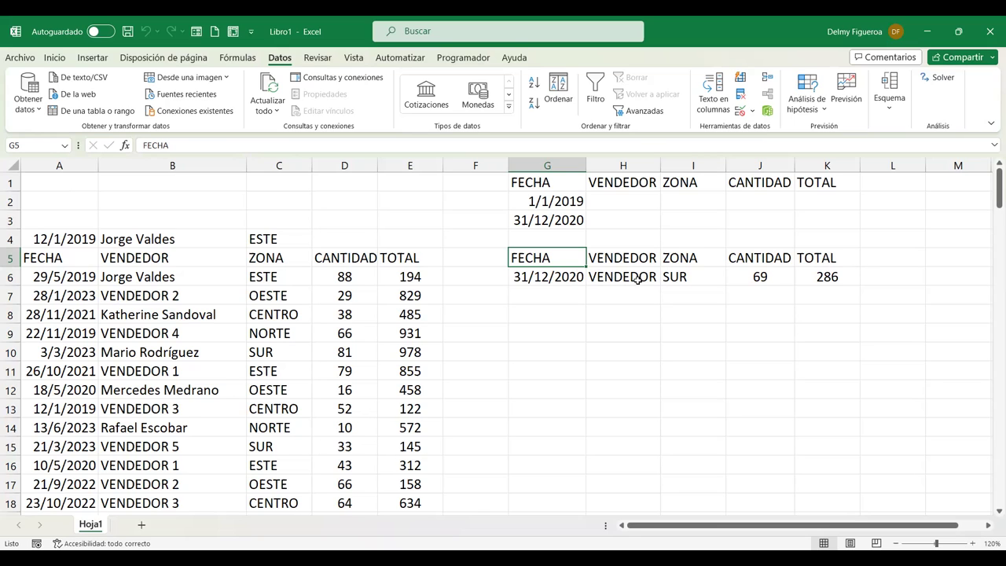
Step: Autofit column H and review the copied VENDEDOR 3 record totalling 286
{"action": "double_click", "coordinate": [660, 166]}
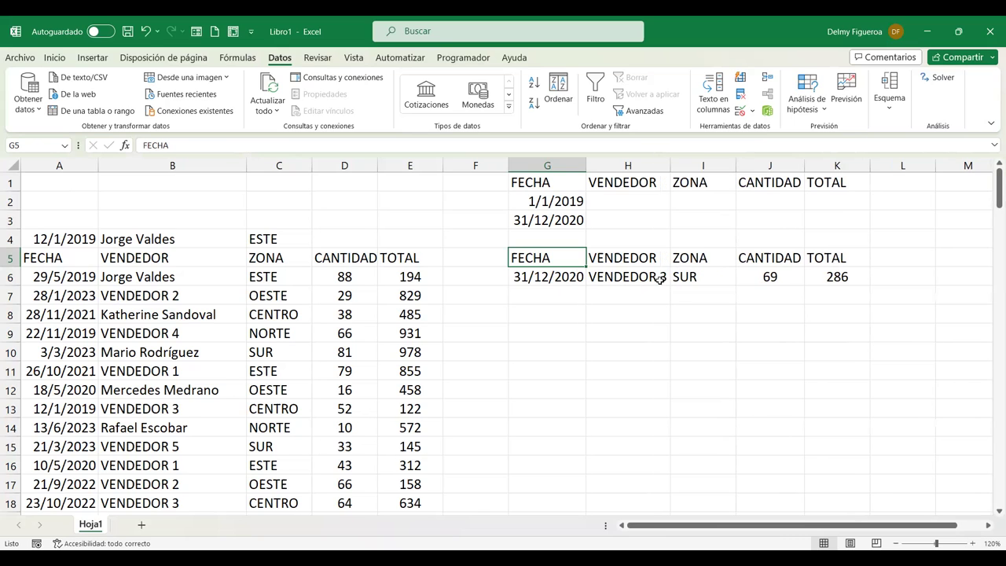
{"action": "left_click", "coordinate": [714, 274]}
{"action": "left_click", "coordinate": [782, 274]}
{"action": "left_click", "coordinate": [840, 277]}
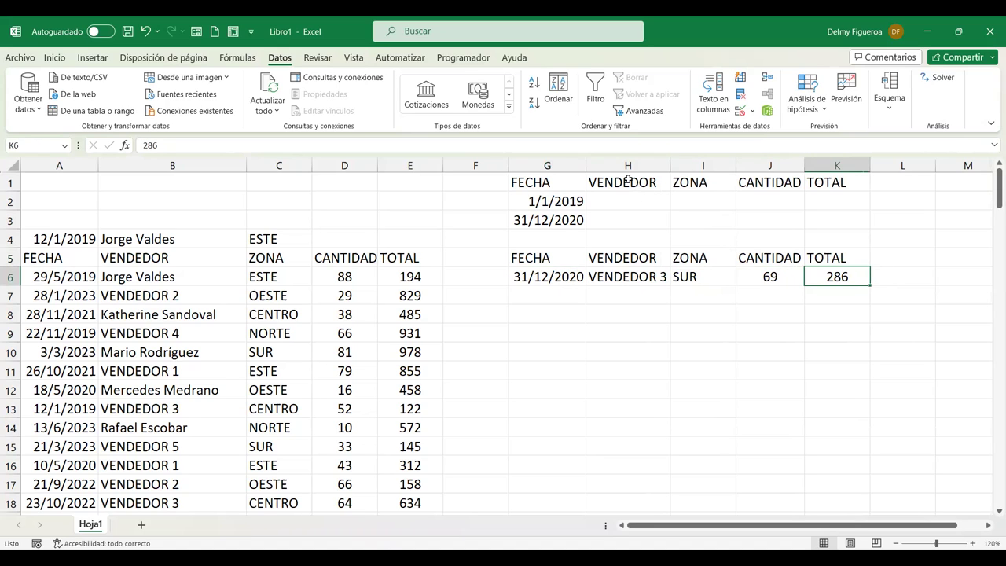
Step: Move the VENDEDOR–TOTAL criteria headings to I1:L1 and widen columns I and K
{"action": "left_click_drag", "start_coordinate": [627, 182], "coordinate": [818, 183]}
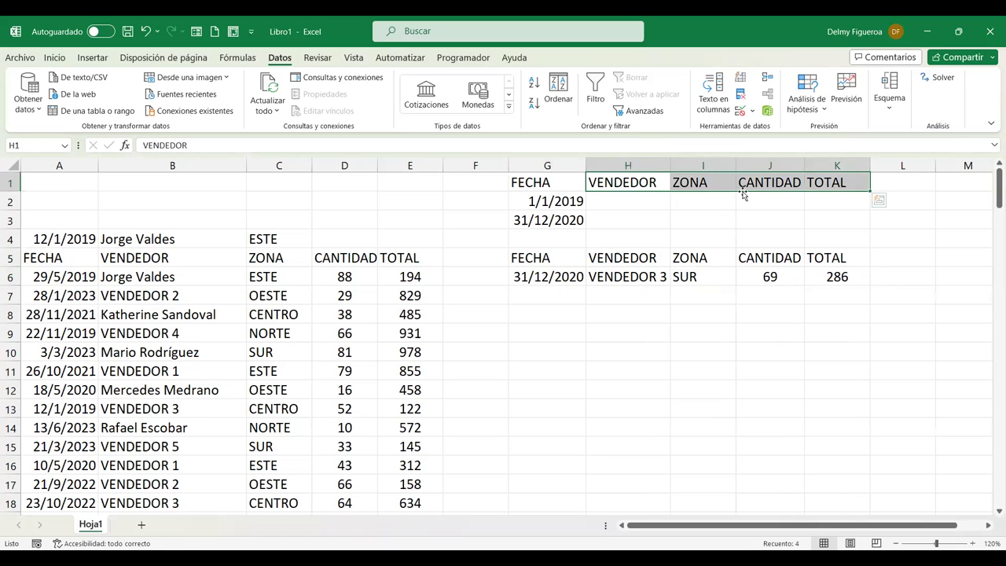
{"action": "left_click_drag", "start_coordinate": [743, 193], "coordinate": [826, 195]}
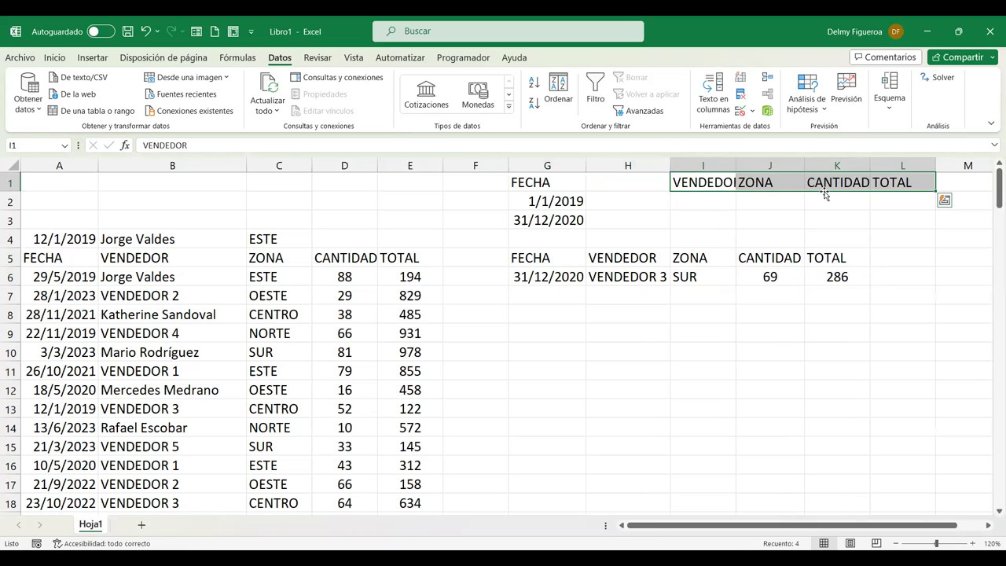
{"action": "left_click", "coordinate": [735, 164]}
{"action": "left_click_drag", "start_coordinate": [735, 163], "coordinate": [745, 163]}
{"action": "left_click_drag", "start_coordinate": [878, 161], "coordinate": [882, 161]}
Step: Copy the FECHA heading from G1 into H1
{"action": "left_click", "coordinate": [526, 183]}
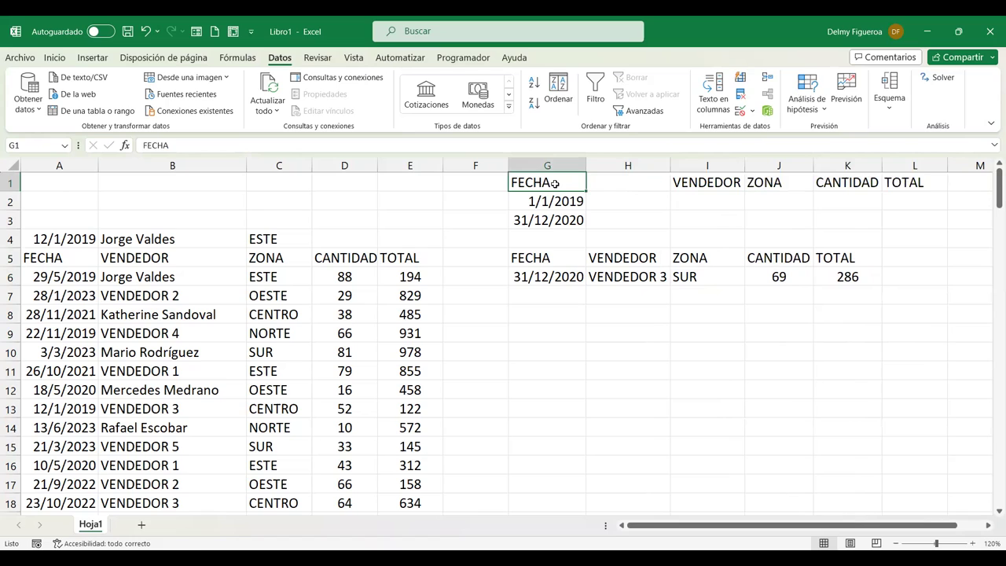
{"action": "key", "text": "ctrl+c"}
{"action": "left_click", "coordinate": [649, 183]}
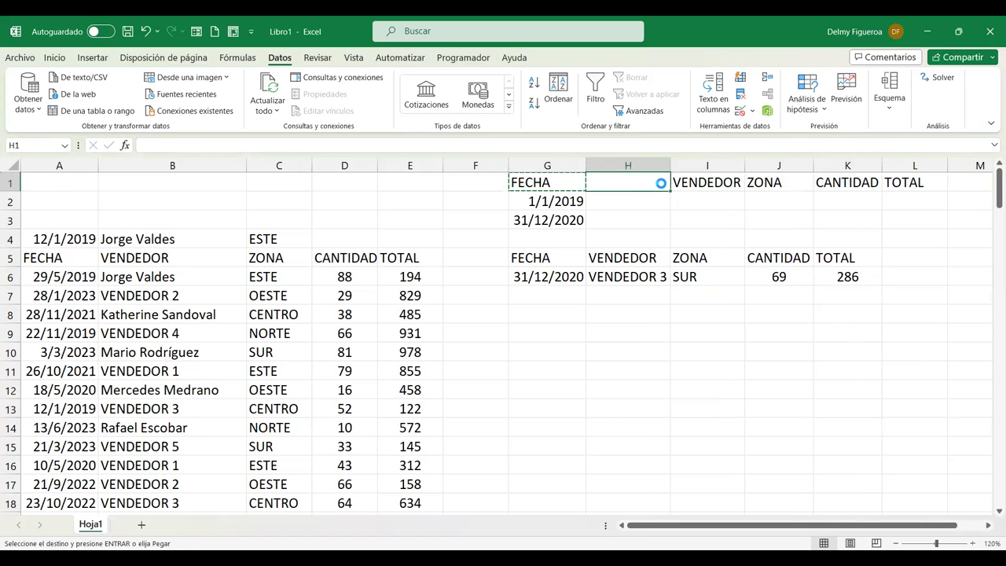
{"action": "key", "text": "Return"}
Step: Clear the date in G3 and enter 31/12/2020 in H2
{"action": "left_click", "coordinate": [557, 219]}
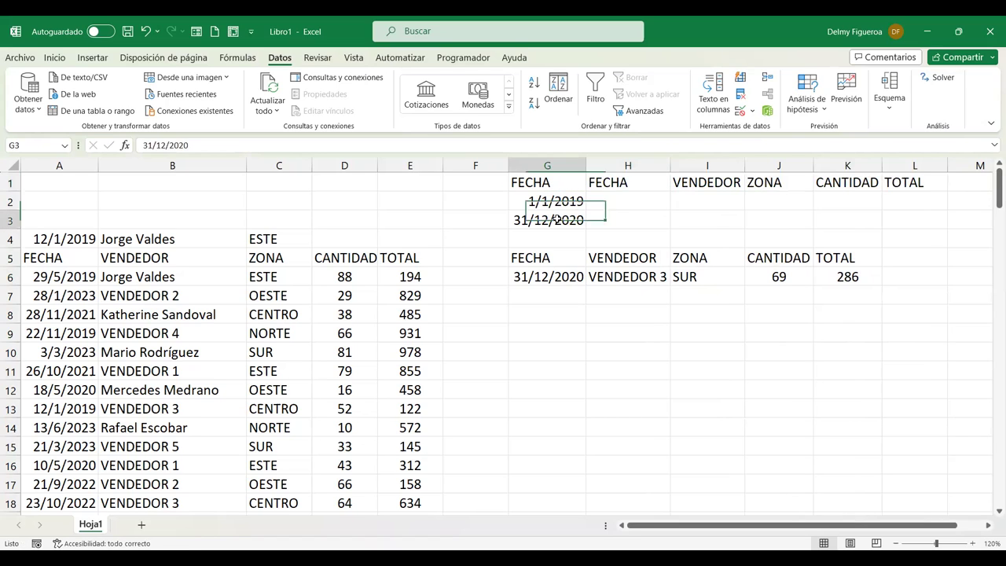
{"action": "key", "text": "Delete"}
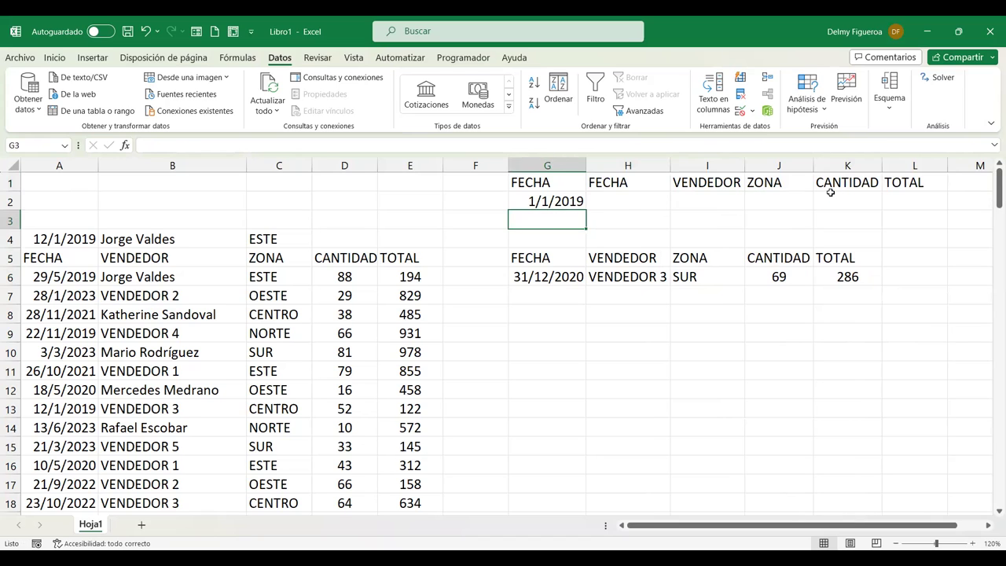
{"action": "key", "text": "Up"}
{"action": "key", "text": "Right"}
{"action": "type", "text": "31/12/2020"}
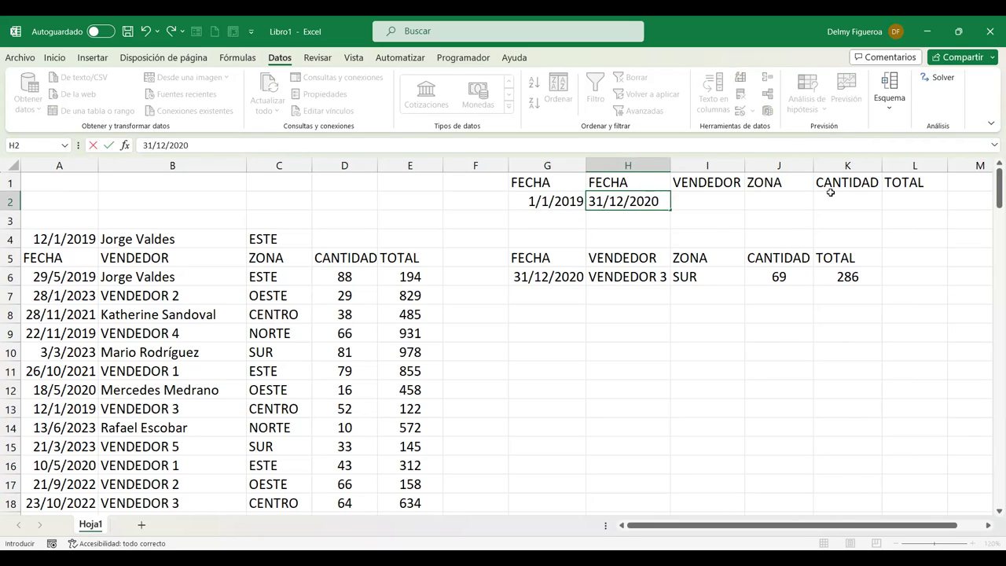
{"action": "key", "text": "Tab"}
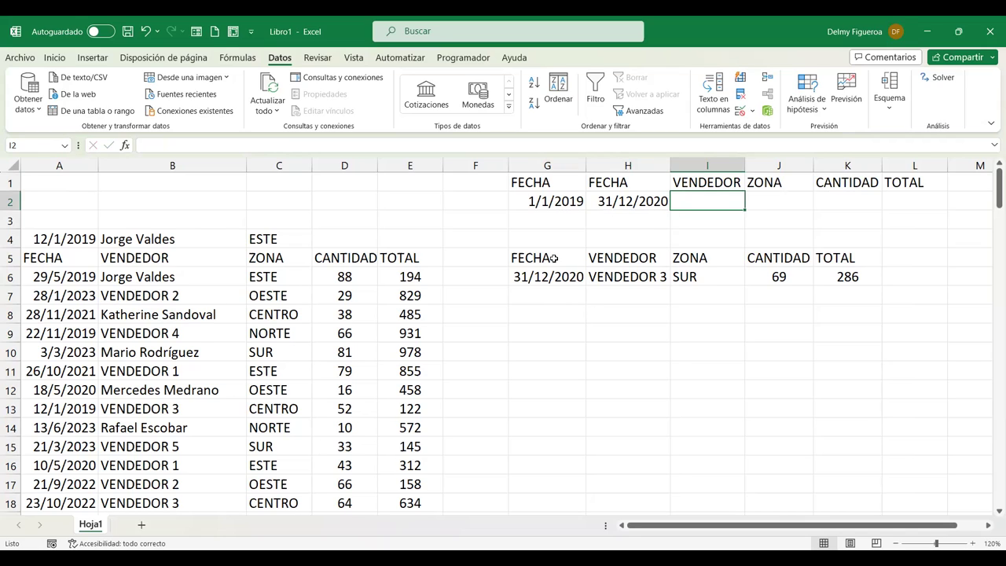
Step: Start Advanced Filter from G9 with copy-elsewhere and criteria range G1:L2
{"action": "left_click", "coordinate": [554, 329]}
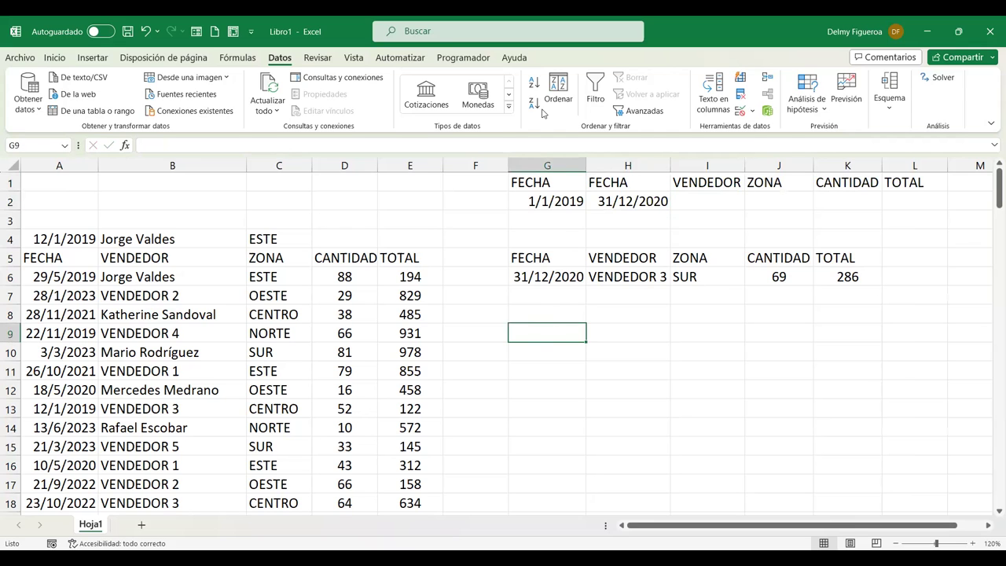
{"action": "left_click", "coordinate": [645, 111]}
{"action": "left_click", "coordinate": [536, 331]}
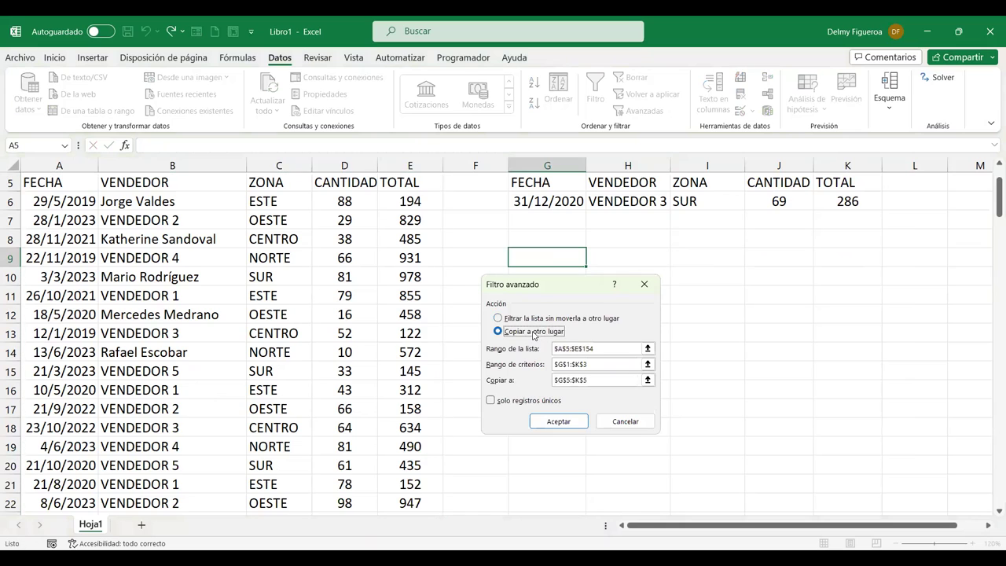
{"action": "left_click", "coordinate": [609, 350]}
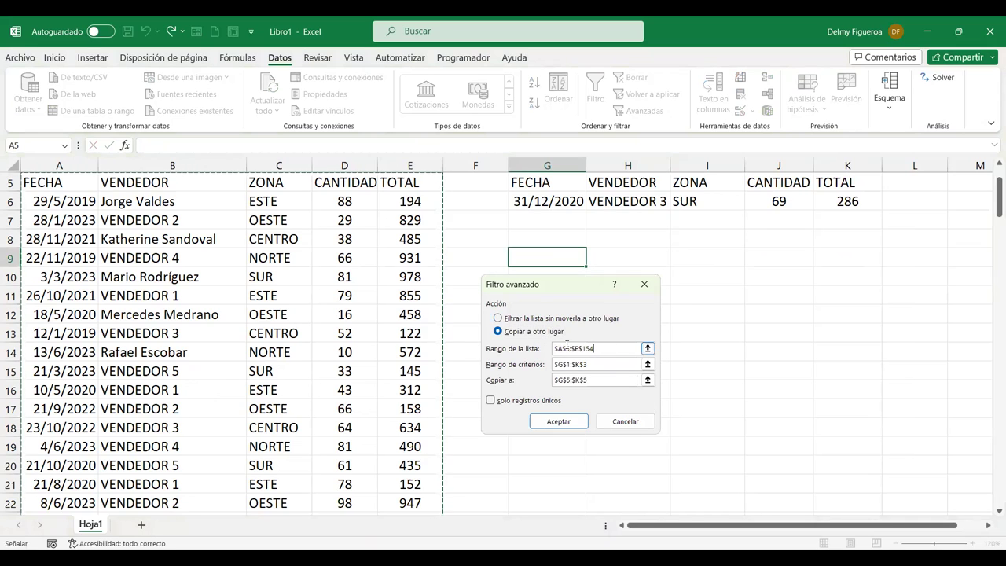
{"action": "left_click", "coordinate": [603, 364]}
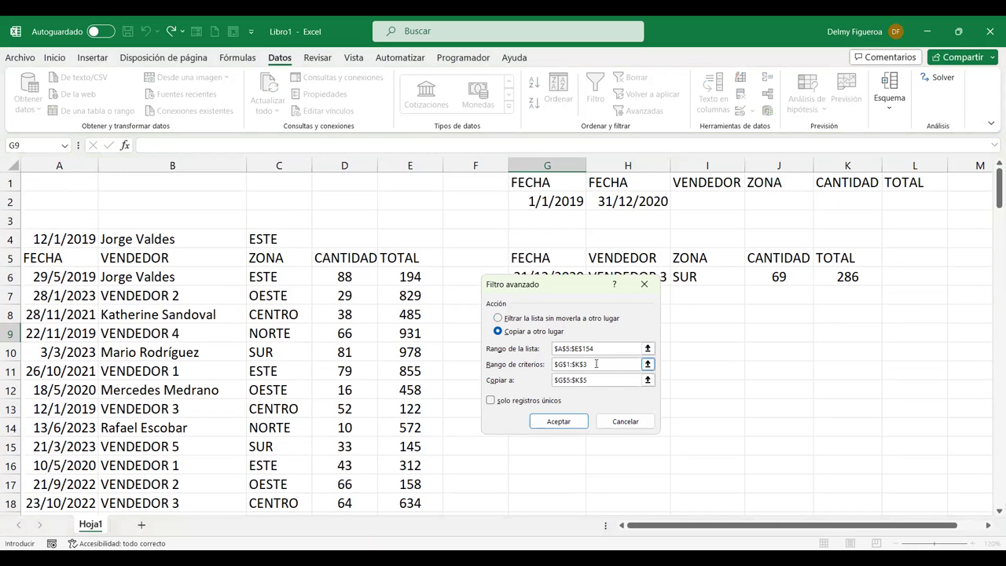
{"action": "left_click_drag", "start_coordinate": [583, 364], "coordinate": [554, 365]}
{"action": "key", "text": "BackSpace"}
{"action": "left_click_drag", "start_coordinate": [559, 184], "coordinate": [897, 202]}
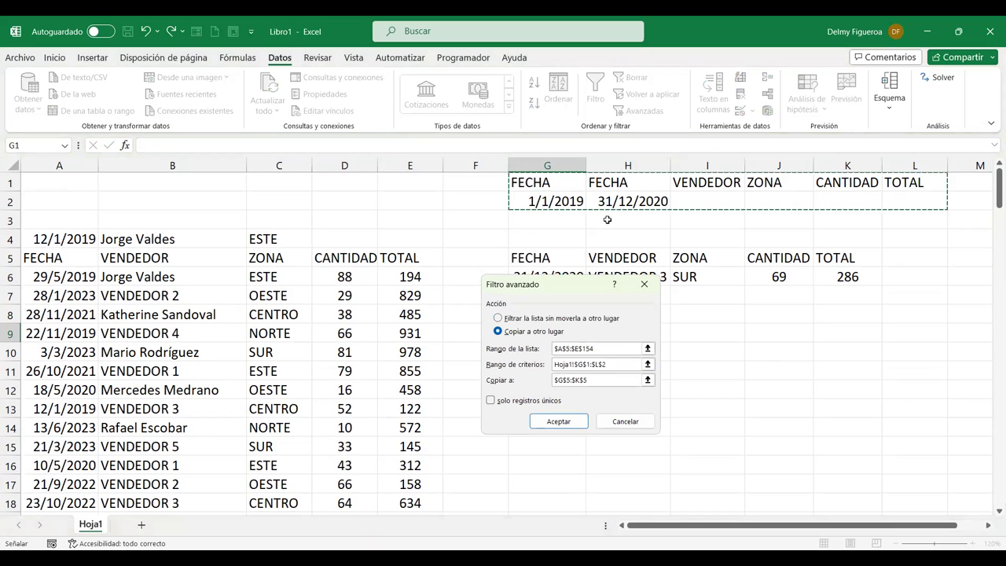
Step: Set the output destination to G9 and run the filter, which returns only headings
{"action": "double_click", "coordinate": [595, 381]}
{"action": "key", "text": "BackSpace"}
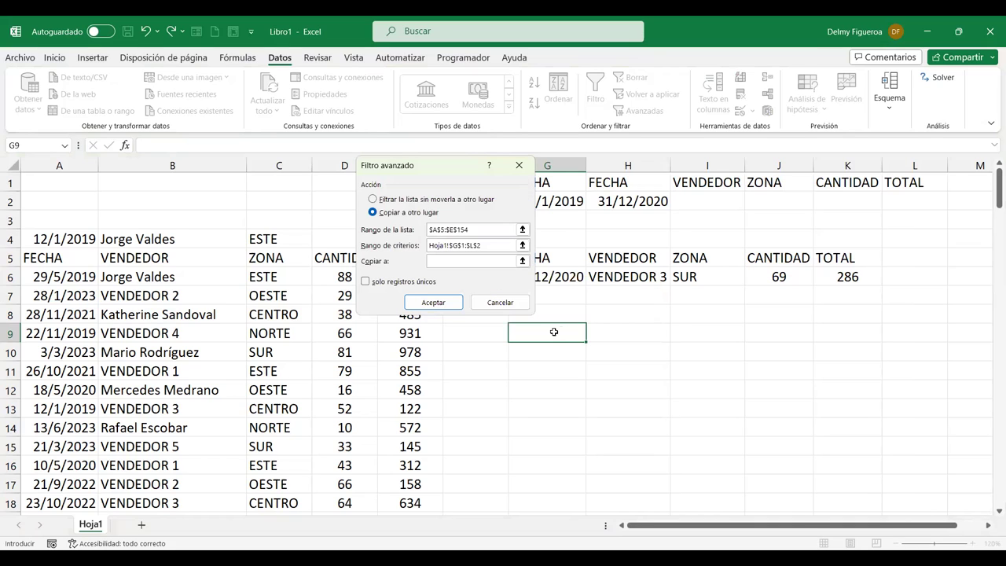
{"action": "left_click", "coordinate": [560, 332]}
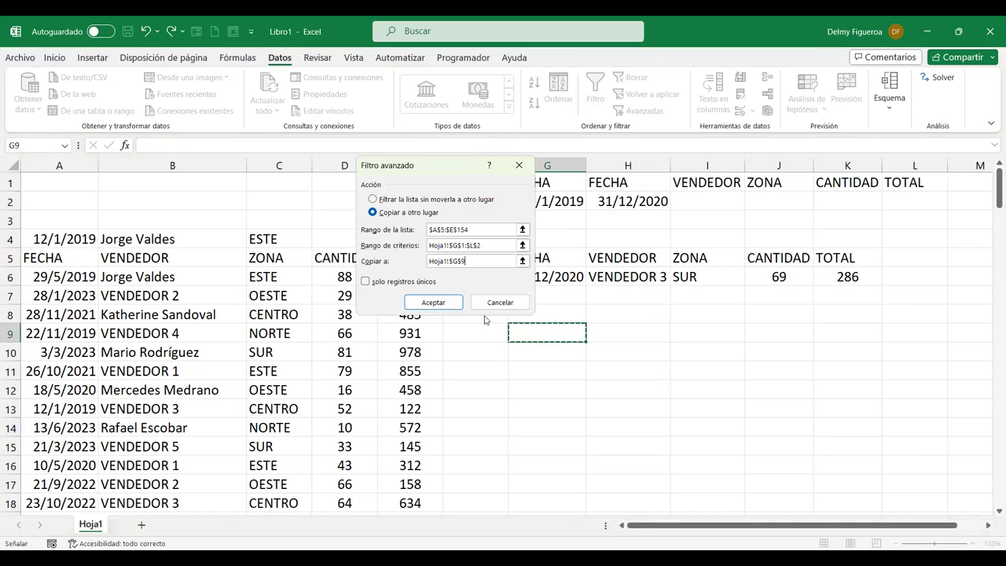
{"action": "left_click", "coordinate": [433, 302]}
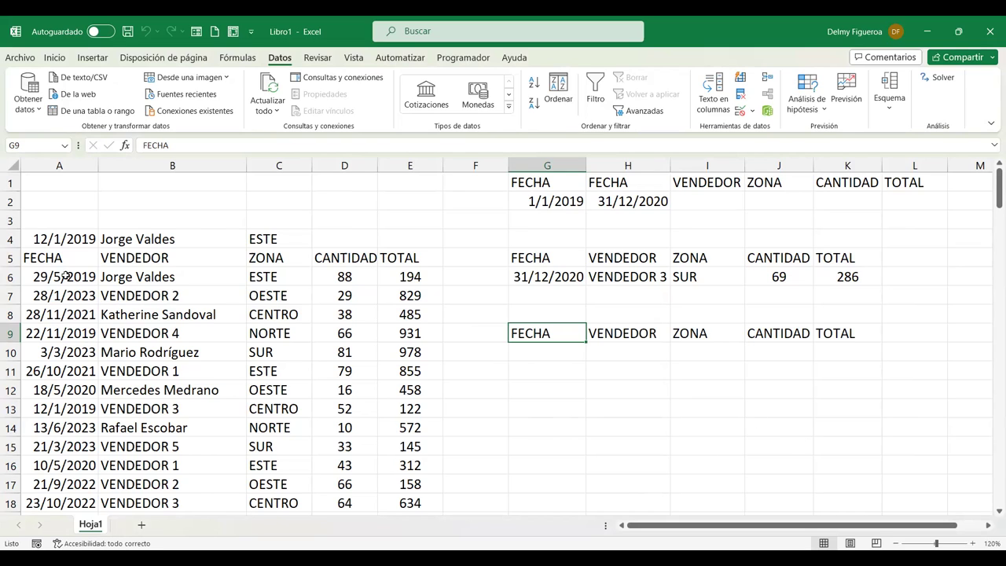
{"action": "left_click", "coordinate": [66, 275]}
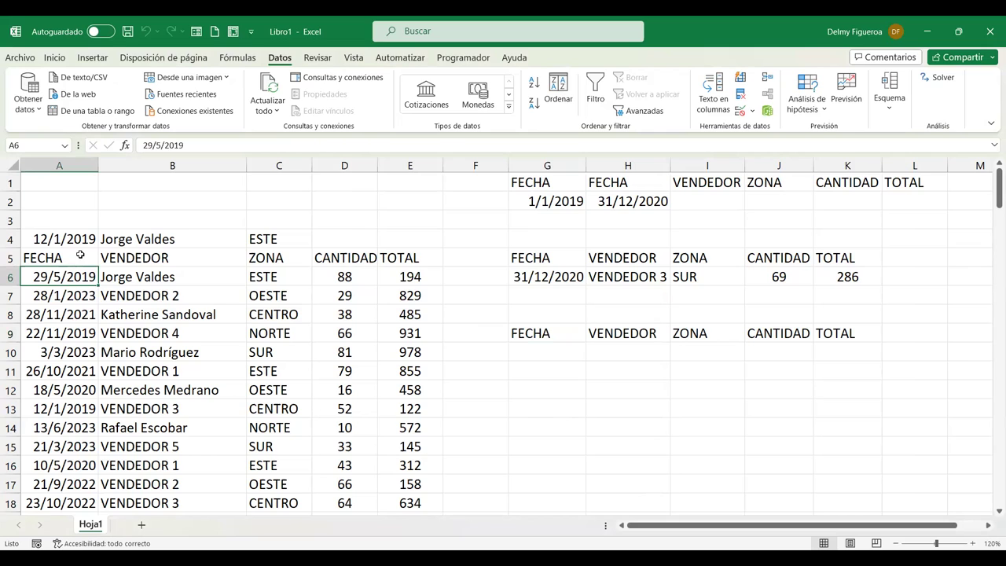
Step: Turn on AutoFilter and limit FECHA to 2019 and 2020, showing 62 of 149 records
{"action": "left_click", "coordinate": [81, 256]}
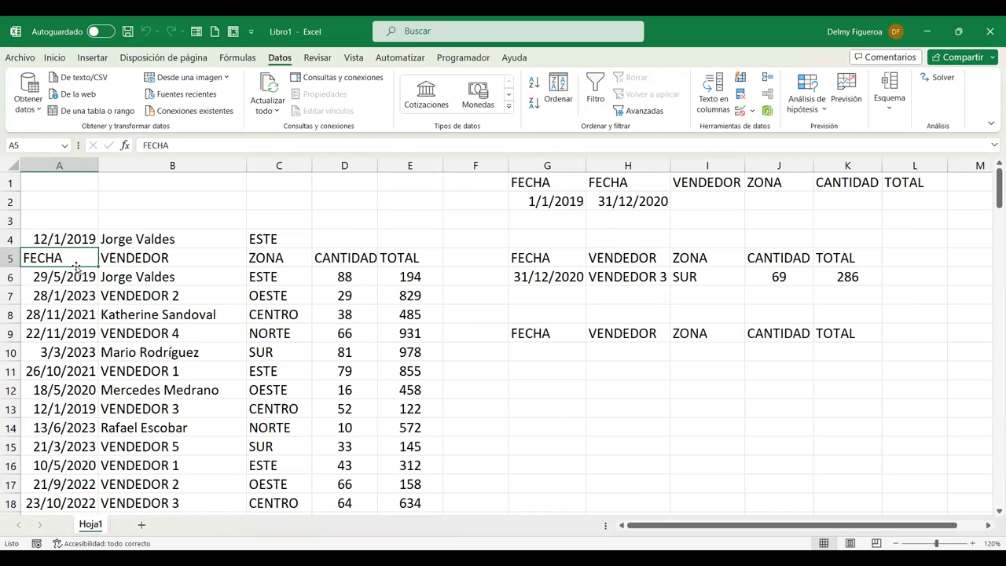
{"action": "left_click", "coordinate": [595, 93]}
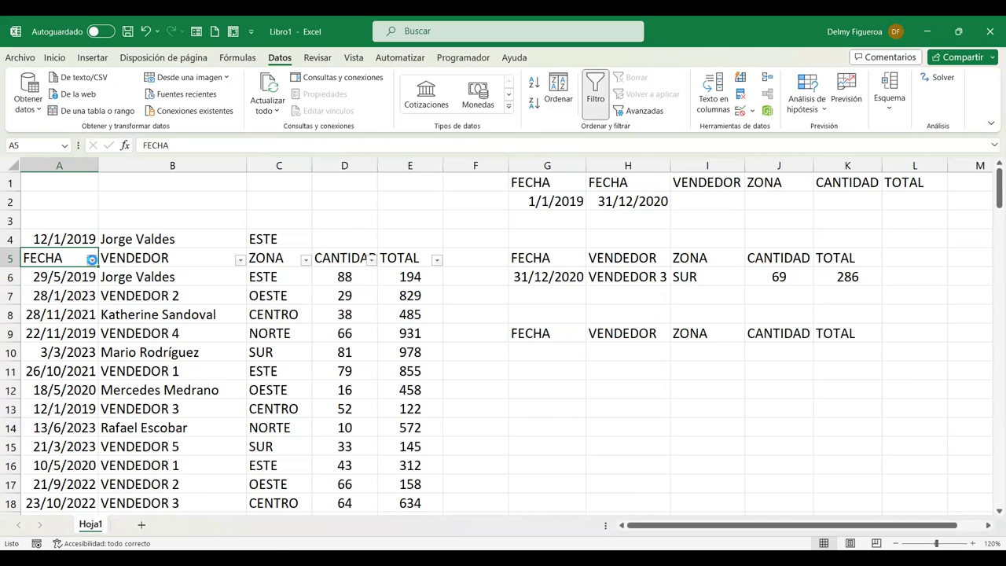
{"action": "left_click", "coordinate": [92, 259]}
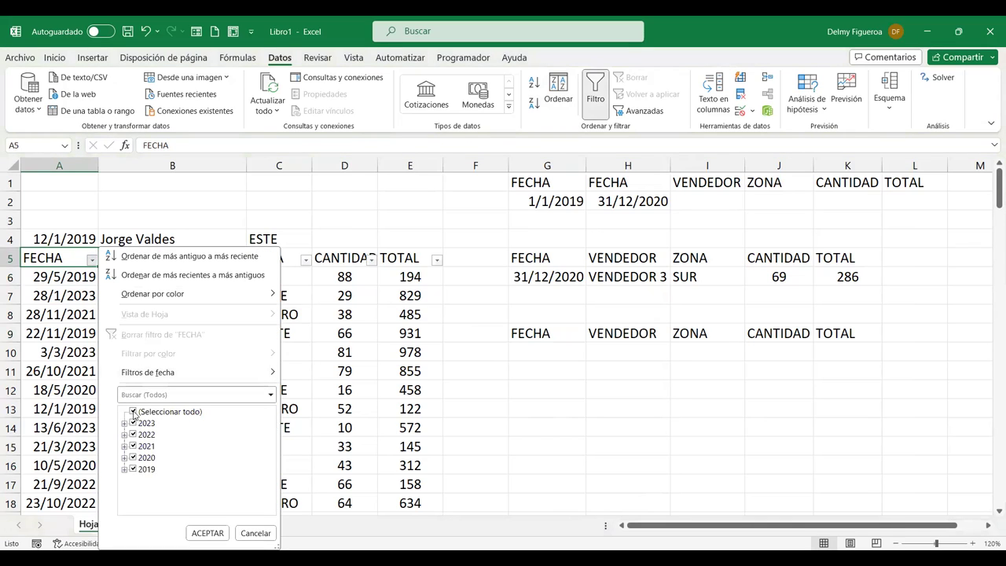
{"action": "left_click", "coordinate": [134, 412]}
{"action": "left_click", "coordinate": [133, 470]}
{"action": "left_click", "coordinate": [123, 470]}
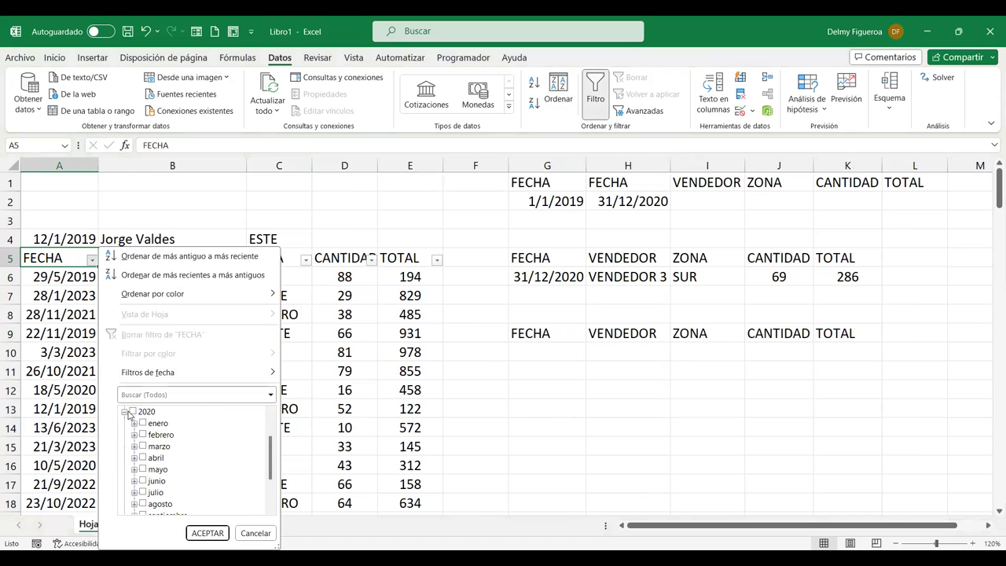
{"action": "left_click", "coordinate": [125, 411]}
{"action": "left_click", "coordinate": [133, 457]}
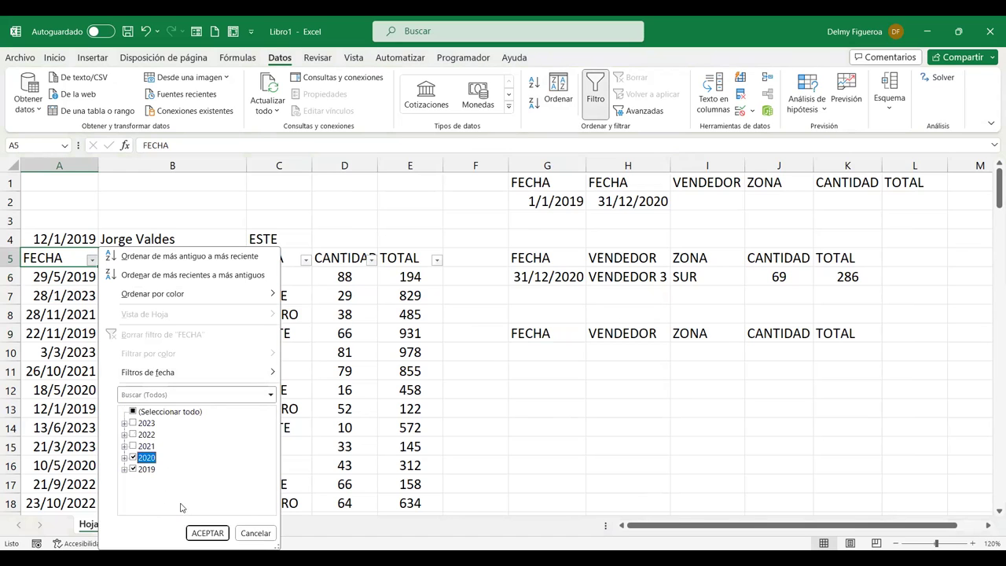
{"action": "left_click", "coordinate": [225, 534]}
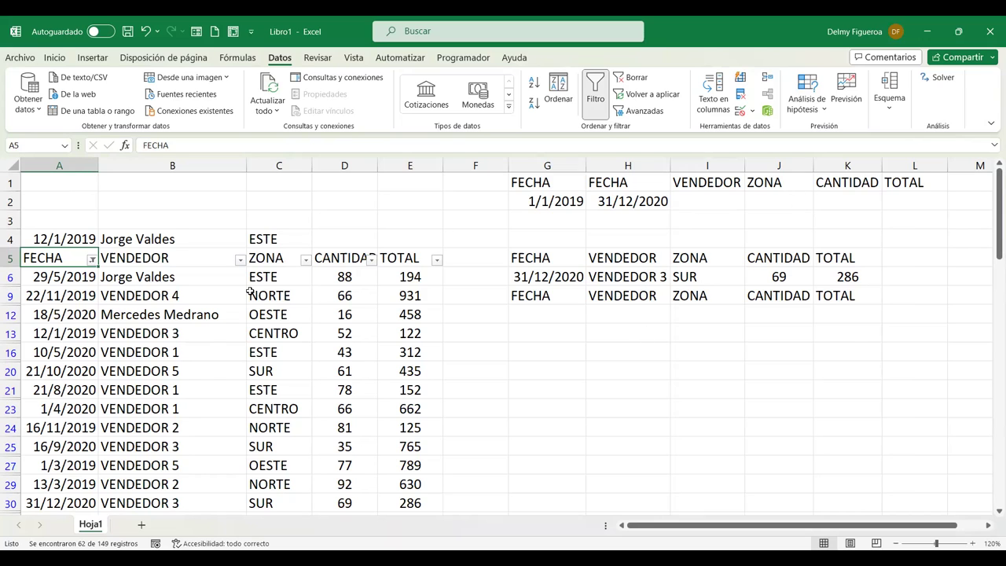
Step: Undo the year filter and change the G2 criterion to >=1/1/2019
{"action": "key", "text": "ctrl+z"}
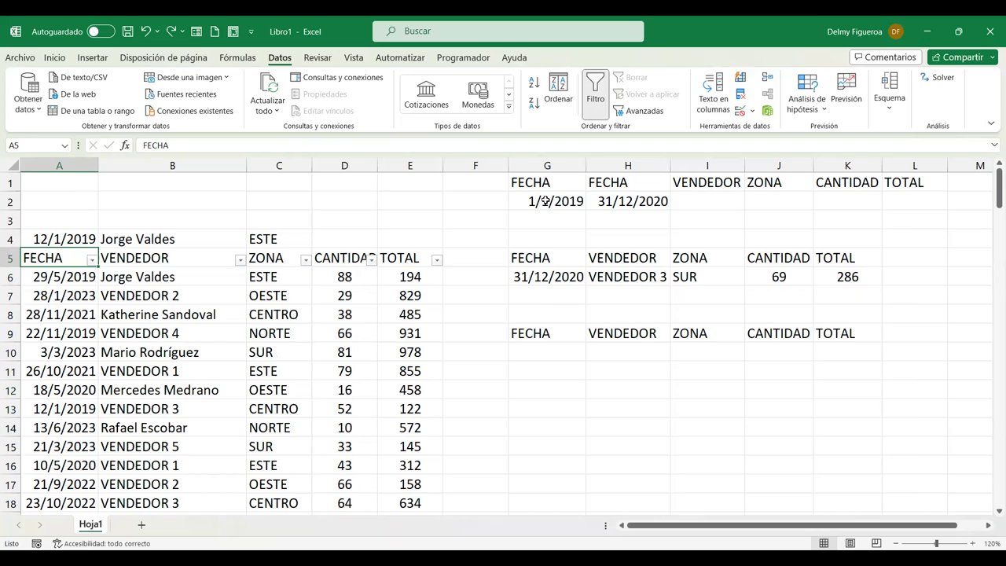
{"action": "left_click", "coordinate": [545, 201]}
{"action": "double_click", "coordinate": [542, 201]}
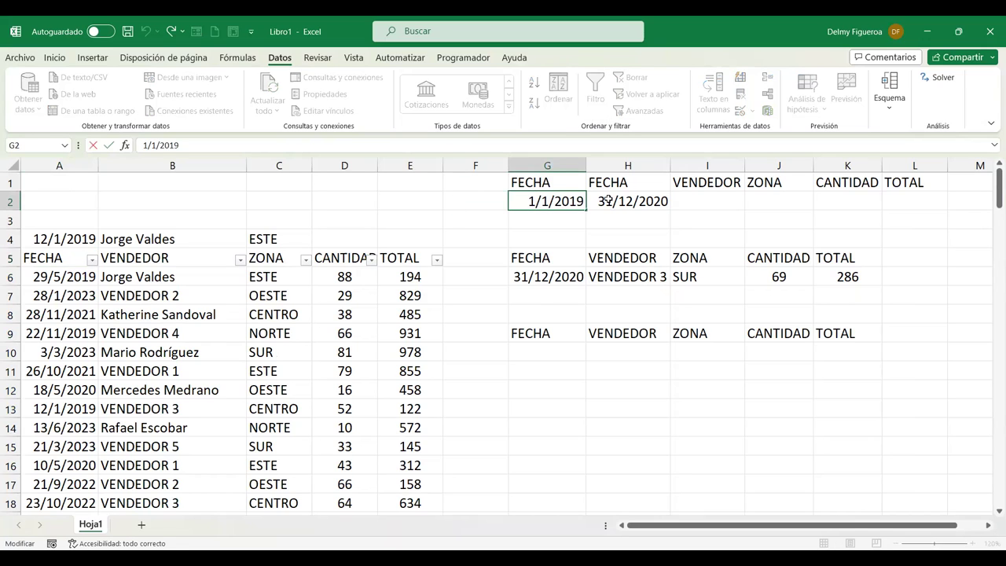
{"action": "type", "text": "<"}
{"action": "key", "text": "BackSpace"}
{"action": "type", "text": ">="}
{"action": "key", "text": "Return"}
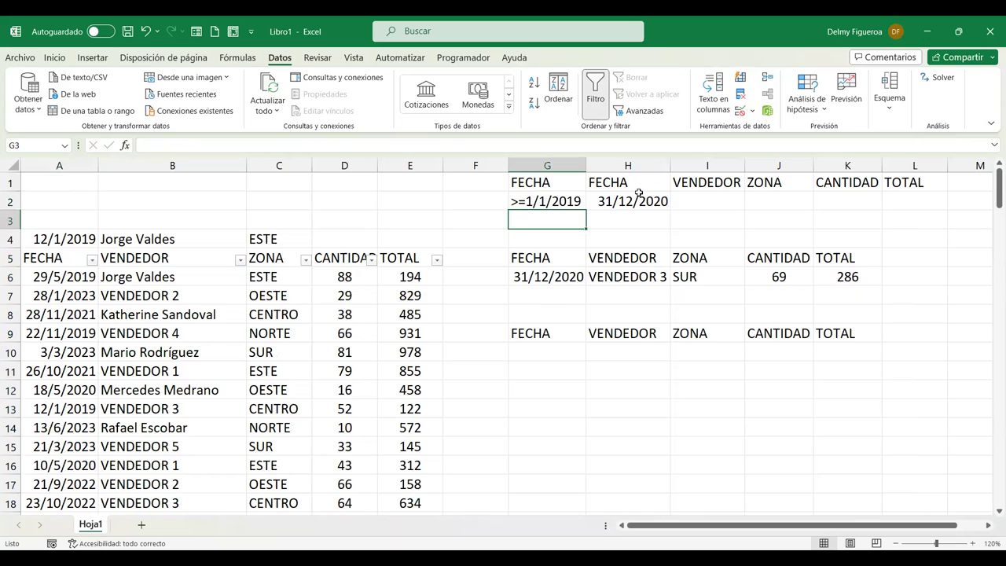
Step: Change the H2 criterion to <=31/12/2020 and select the old output range G9:K11
{"action": "double_click", "coordinate": [640, 202]}
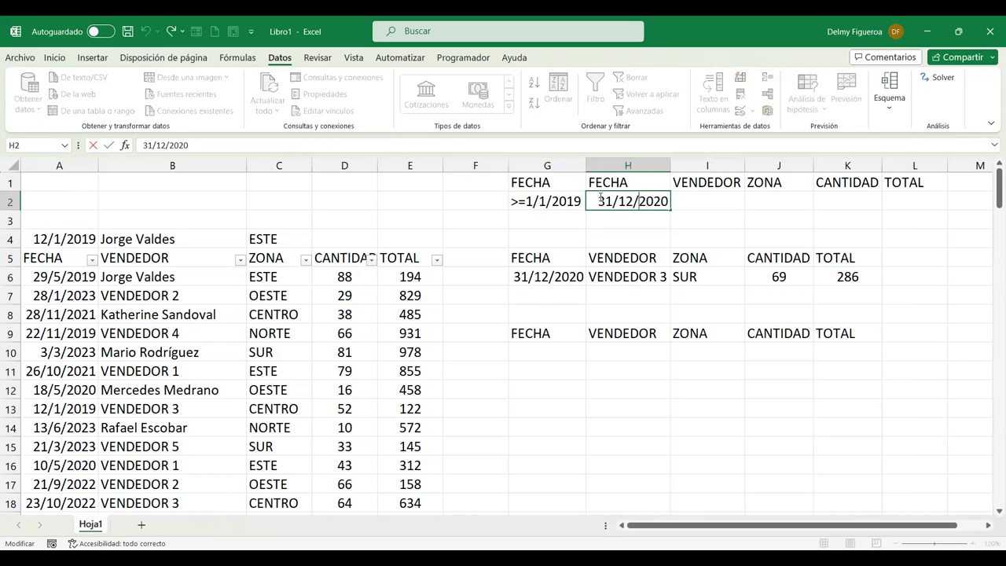
{"action": "type", "text": "<"}
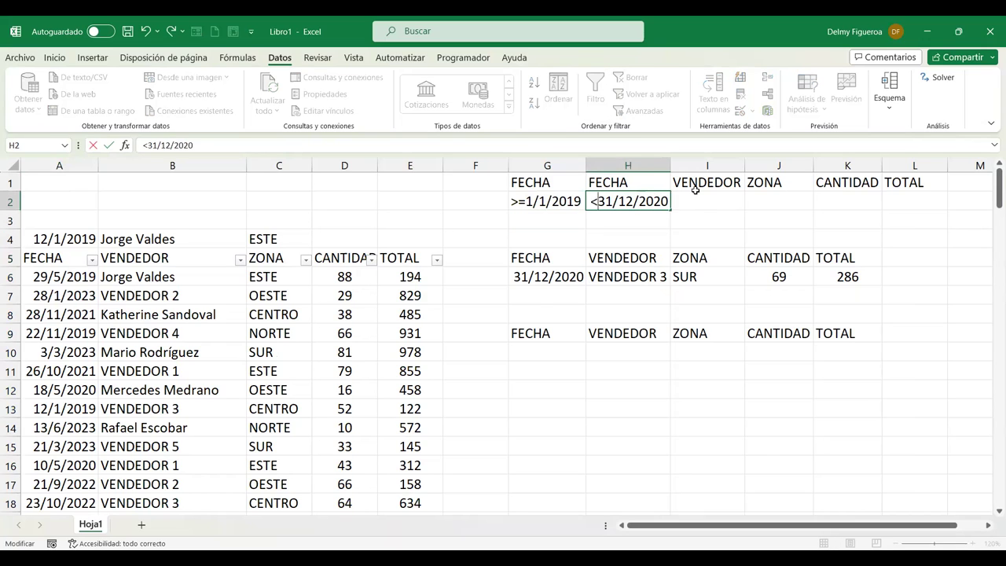
{"action": "type", "text": "="}
{"action": "key", "text": "Return"}
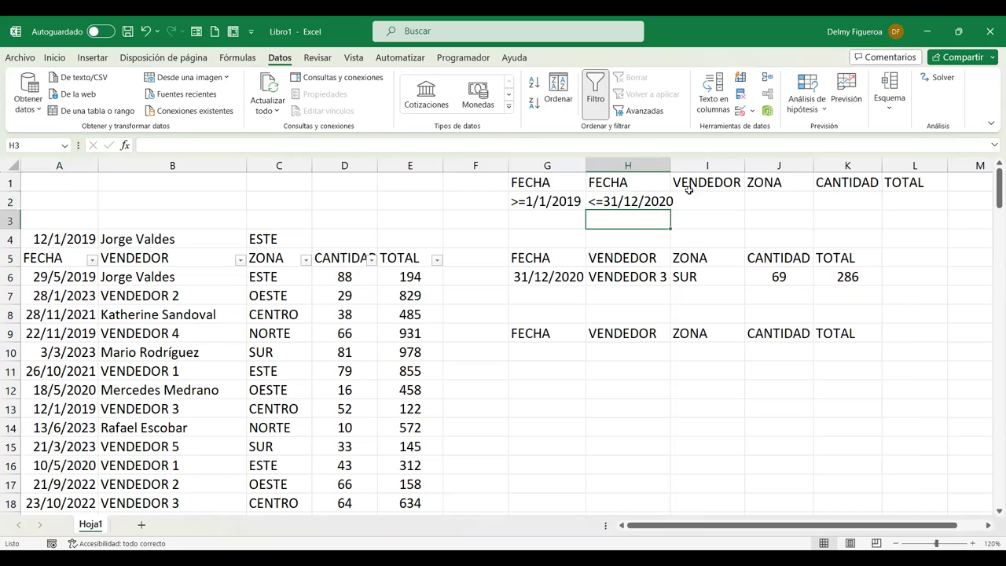
{"action": "left_click", "coordinate": [535, 339]}
{"action": "left_click", "coordinate": [879, 375], "text": "shift"}
Step: Clear G9:K11 and rerun Advanced Filter with criteria G1:L2, copying 2019–2020 records to G9
{"action": "key", "text": "Delete"}
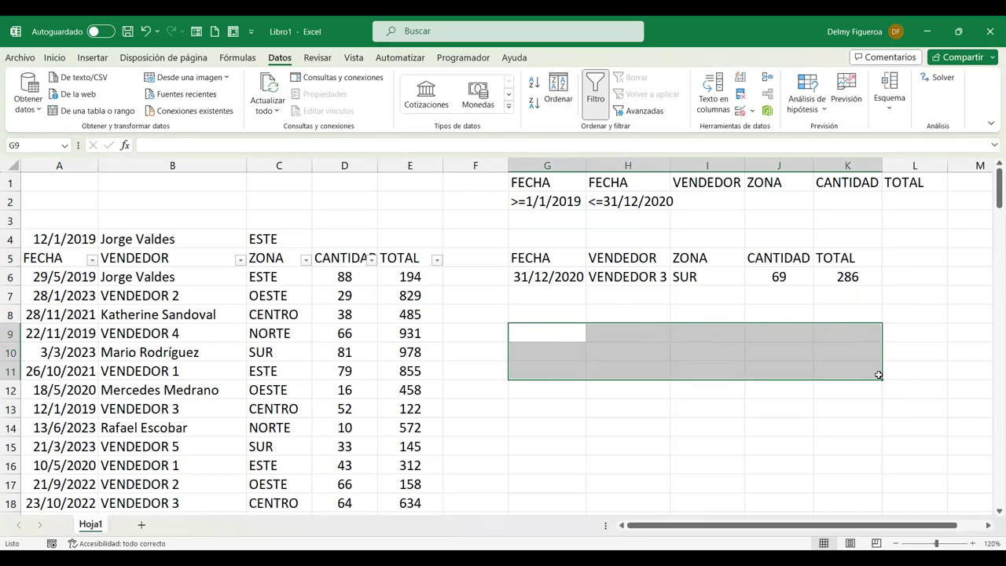
{"action": "left_click", "coordinate": [549, 331]}
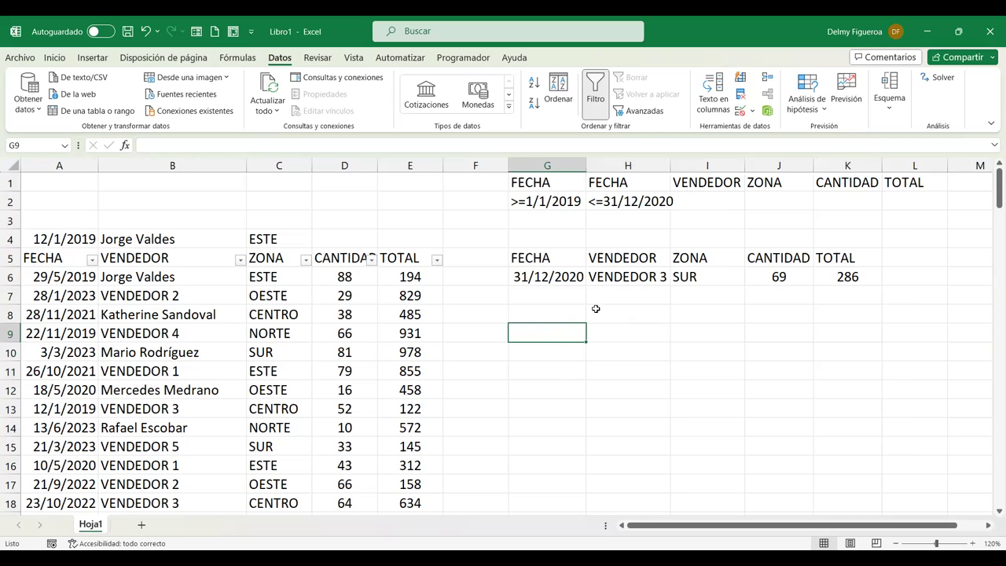
{"action": "left_click", "coordinate": [645, 111]}
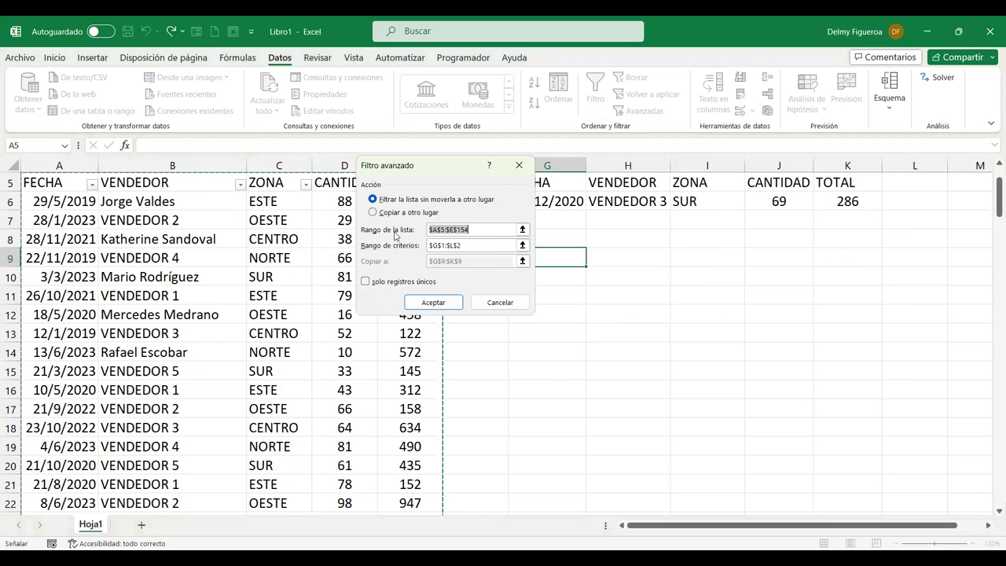
{"action": "left_click", "coordinate": [372, 212]}
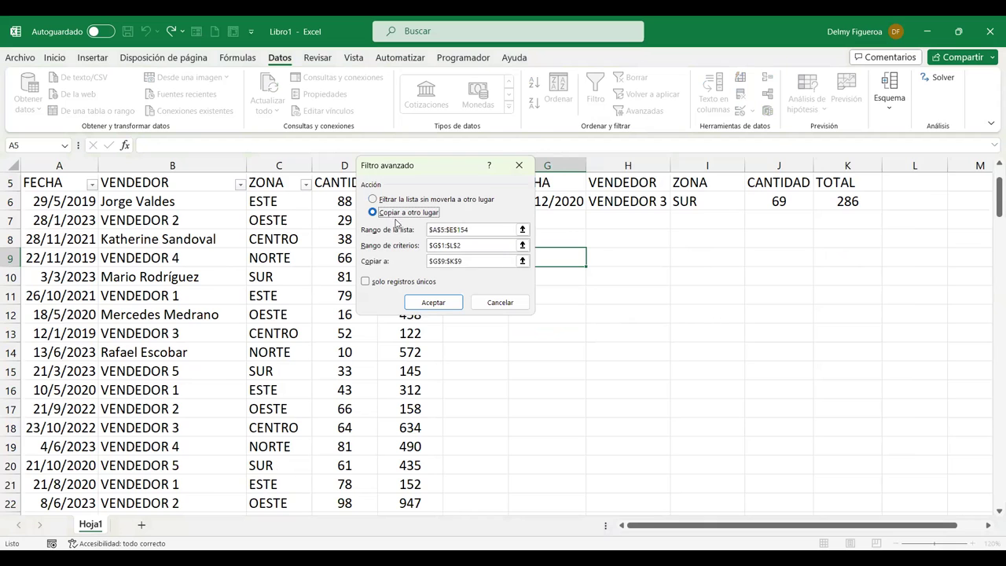
{"action": "left_click", "coordinate": [474, 244]}
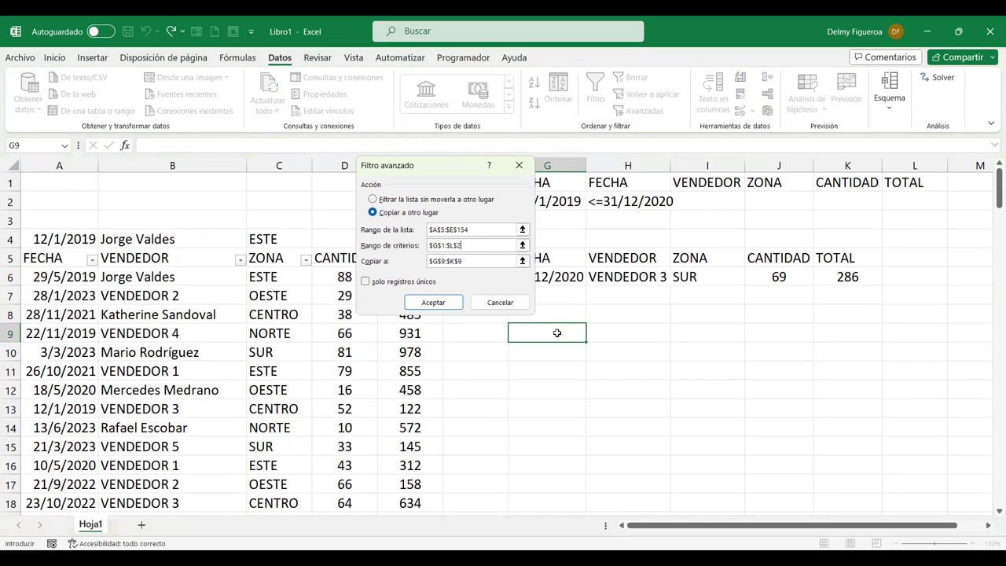
{"action": "left_click", "coordinate": [433, 303]}
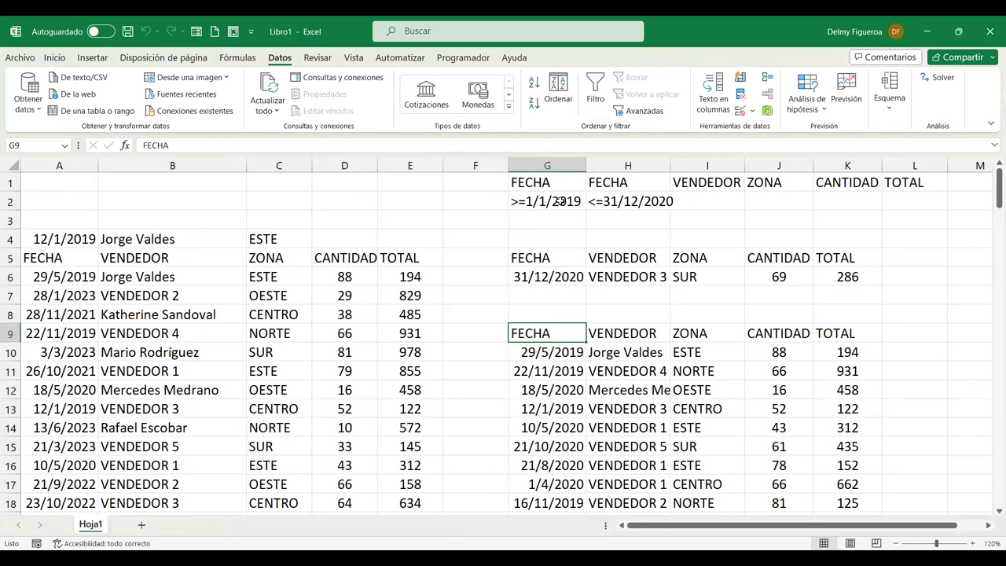
{"action": "left_click", "coordinate": [559, 202]}
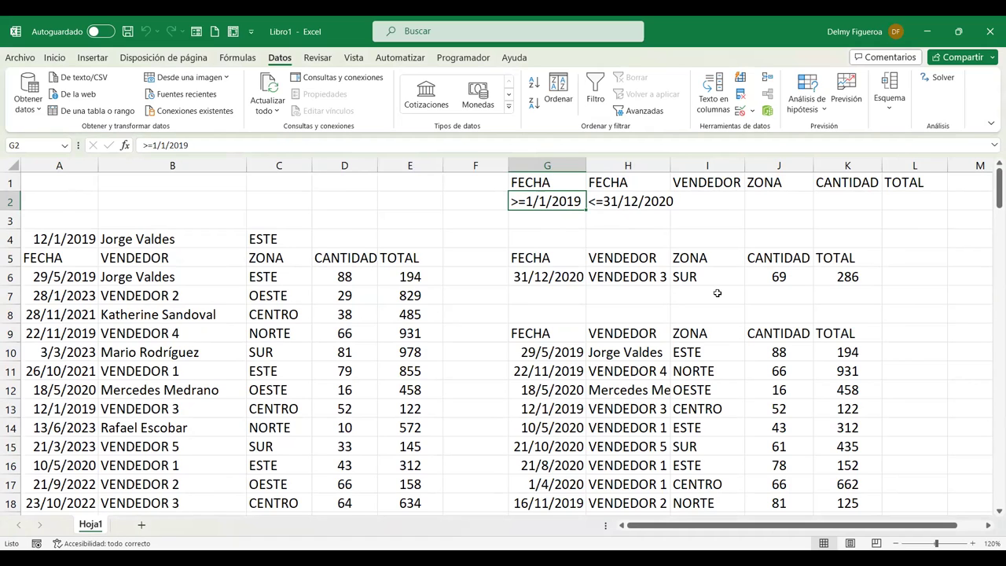
{"action": "scroll", "coordinate": [717, 292], "scroll_direction": "down", "scroll_amount": 1}
{"action": "scroll", "coordinate": [717, 292], "scroll_direction": "down", "scroll_amount": 1}
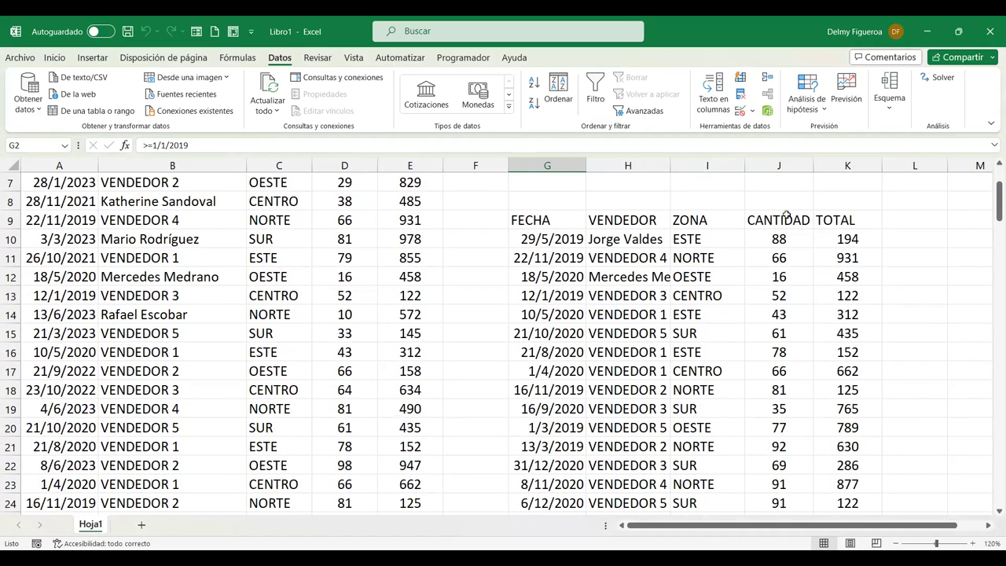
{"action": "scroll", "coordinate": [802, 236], "scroll_direction": "down", "scroll_amount": 1}
{"action": "scroll", "coordinate": [795, 247], "scroll_direction": "down", "scroll_amount": 4}
{"action": "scroll", "coordinate": [759, 308], "scroll_direction": "down", "scroll_amount": 5}
{"action": "scroll", "coordinate": [748, 310], "scroll_direction": "down", "scroll_amount": 6}
{"action": "scroll", "coordinate": [747, 309], "scroll_direction": "down", "scroll_amount": 5}
{"action": "scroll", "coordinate": [707, 338], "scroll_direction": "up", "scroll_amount": 3}
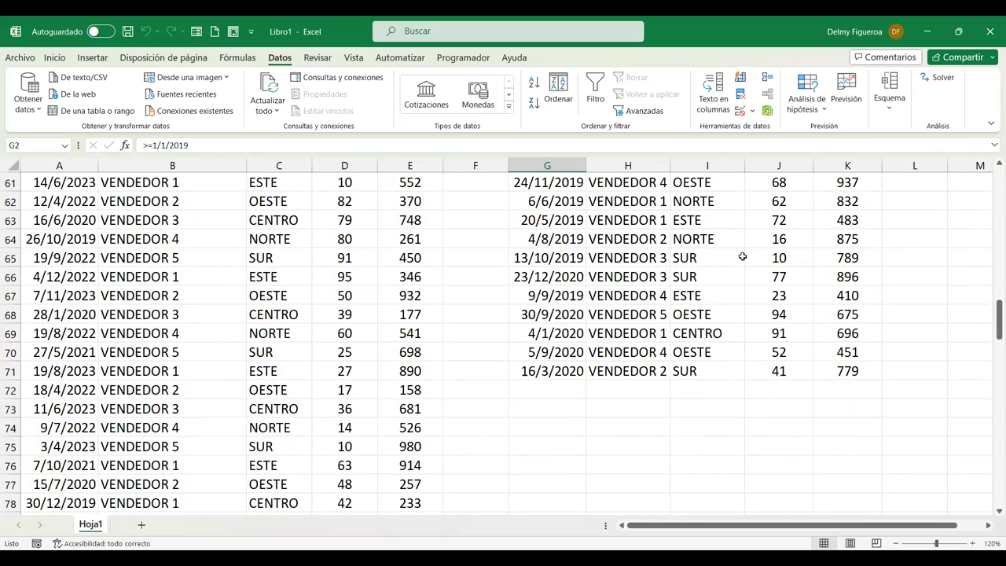
{"action": "scroll", "coordinate": [742, 257], "scroll_direction": "up", "scroll_amount": 5}
{"action": "scroll", "coordinate": [742, 257], "scroll_direction": "up", "scroll_amount": 12}
{"action": "scroll", "coordinate": [742, 257], "scroll_direction": "up", "scroll_amount": 3}
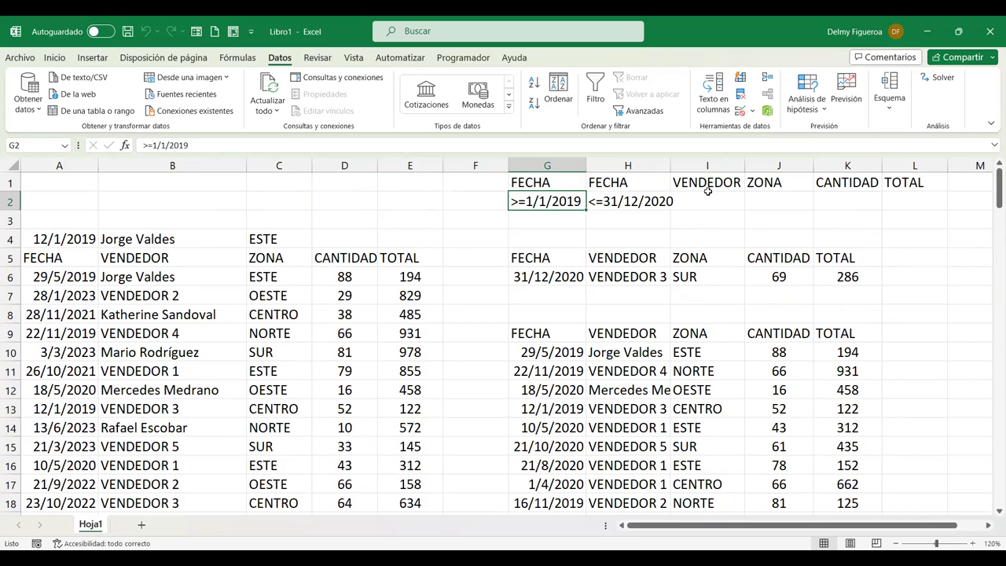
Step: Autofit column H and clear the date criteria from G2:H2
{"action": "left_click", "coordinate": [716, 198]}
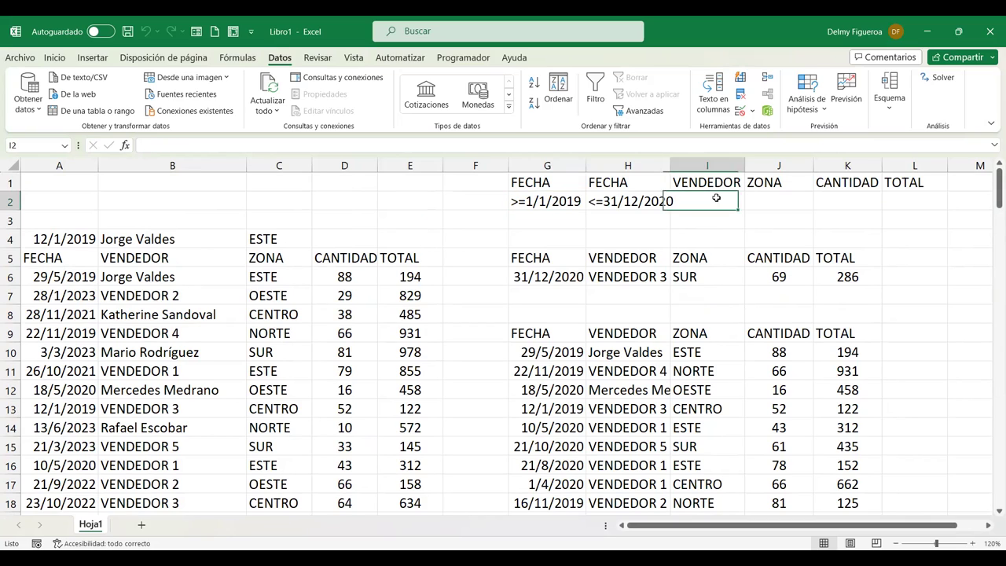
{"action": "double_click", "coordinate": [672, 160]}
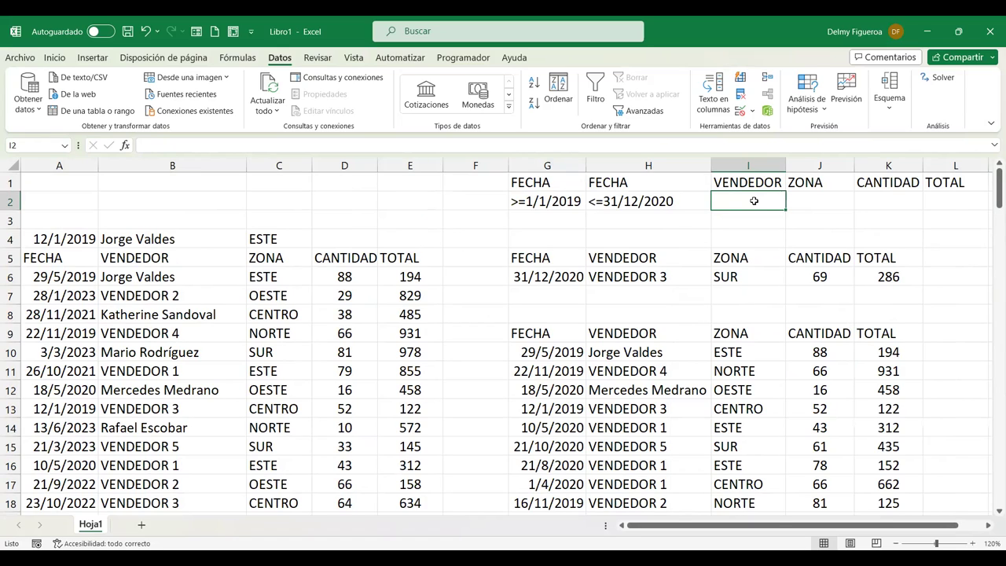
{"action": "left_click_drag", "start_coordinate": [574, 201], "coordinate": [651, 201]}
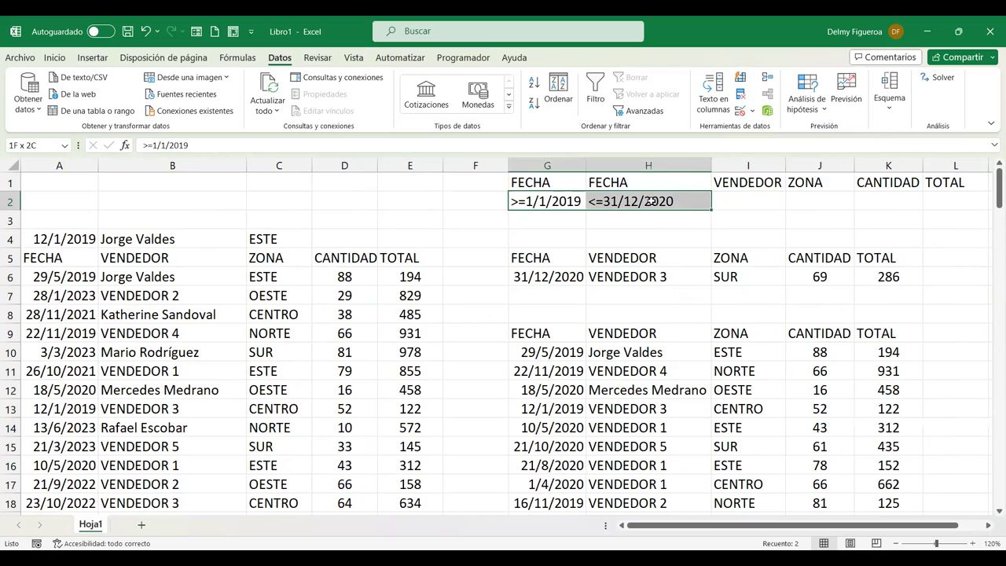
{"action": "key", "text": "Delete"}
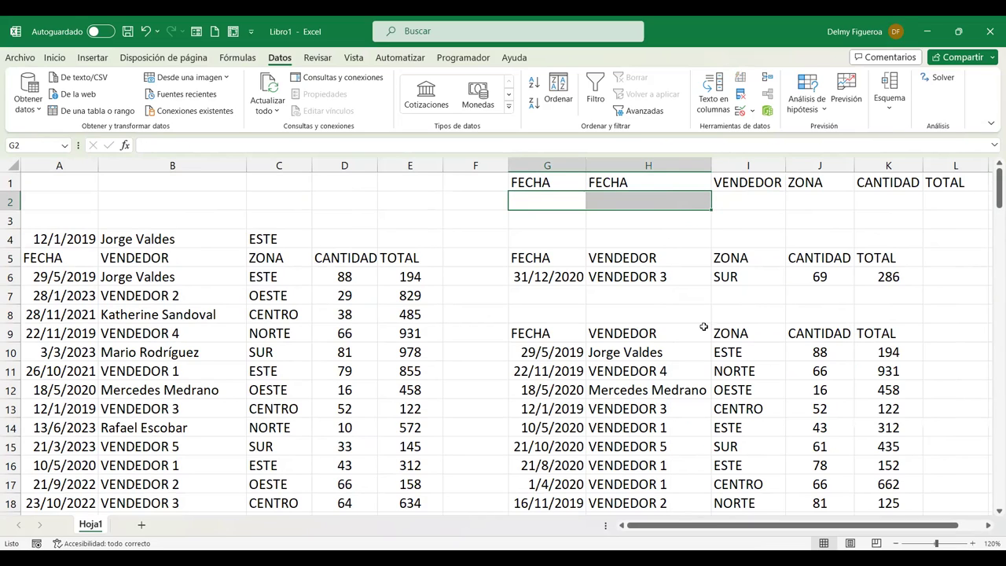
{"action": "left_click", "coordinate": [651, 200]}
Step: Enter the vendor's full name in I2 and ESTE in J2, autofitting column I and zooming to 110%
{"action": "left_click", "coordinate": [747, 198]}
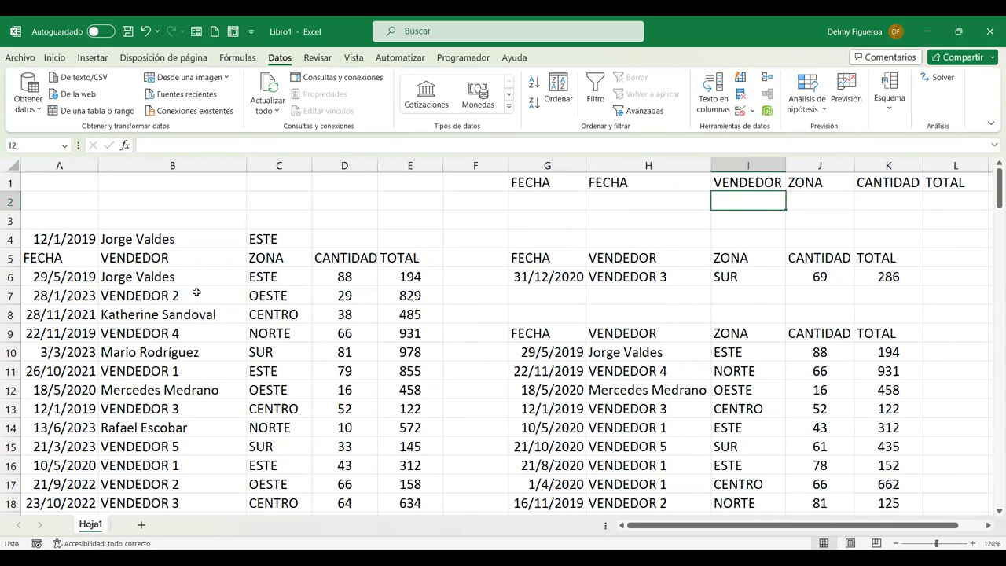
{"action": "type", "text": "Mario Rodríguez"}
{"action": "key", "text": "Return"}
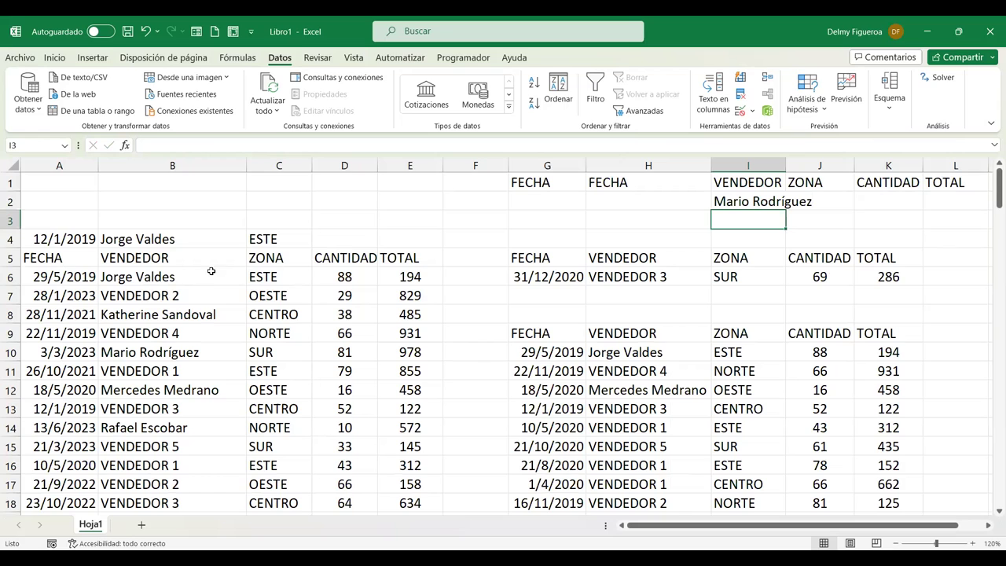
{"action": "double_click", "coordinate": [786, 166]}
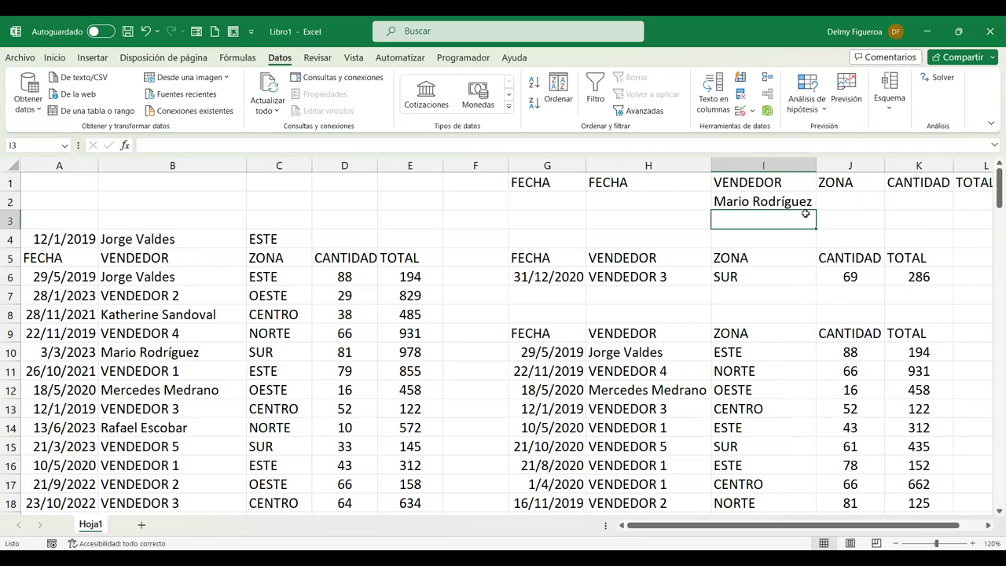
{"action": "left_click", "coordinate": [856, 199]}
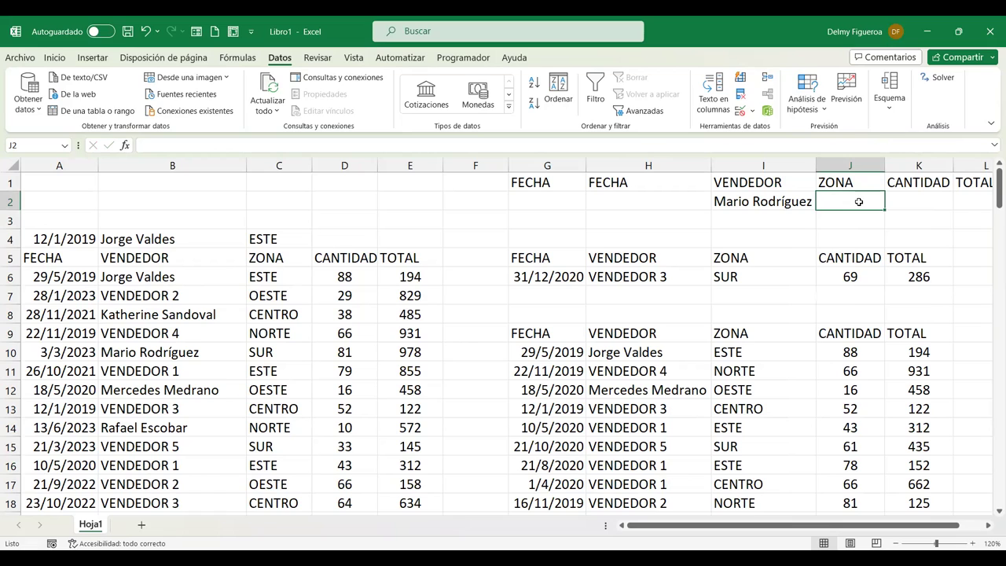
{"action": "type", "text": "ESTE"}
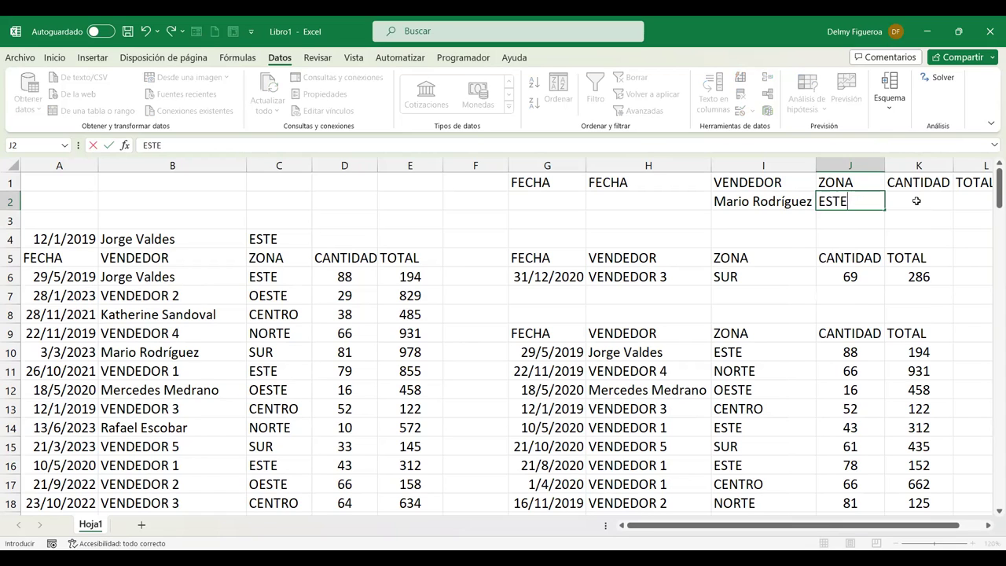
{"action": "left_click", "coordinate": [917, 201]}
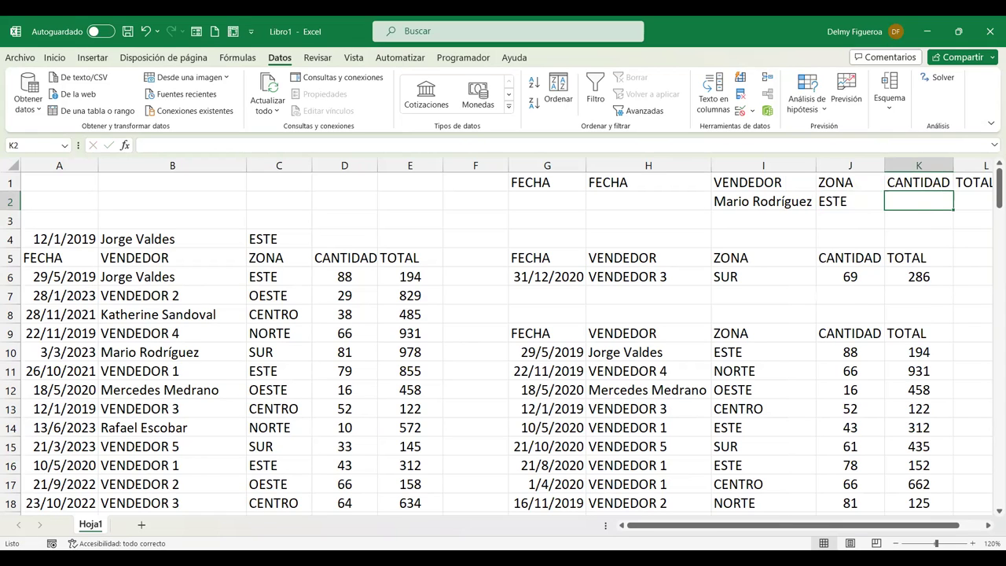
{"action": "left_click", "coordinate": [904, 543]}
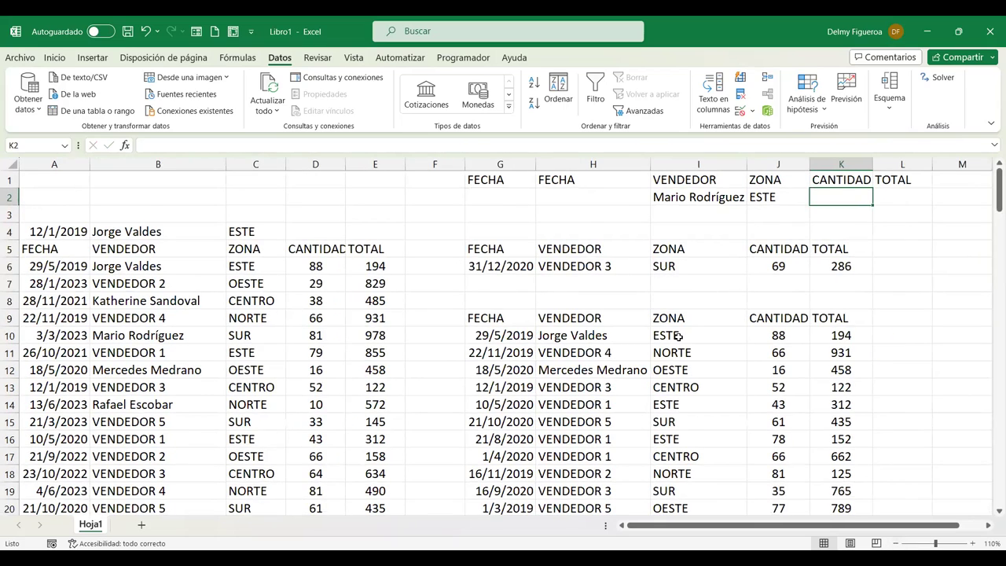
Step: Start an Advanced Filter from cell G75 set to copy results to another location
{"action": "scroll", "coordinate": [675, 333], "scroll_direction": "down", "scroll_amount": 1}
{"action": "scroll", "coordinate": [674, 333], "scroll_direction": "up", "scroll_amount": 1}
{"action": "scroll", "coordinate": [462, 413], "scroll_direction": "down", "scroll_amount": 2}
{"action": "scroll", "coordinate": [462, 414], "scroll_direction": "down", "scroll_amount": 6}
{"action": "scroll", "coordinate": [461, 413], "scroll_direction": "down", "scroll_amount": 10}
{"action": "scroll", "coordinate": [461, 414], "scroll_direction": "down", "scroll_amount": 5}
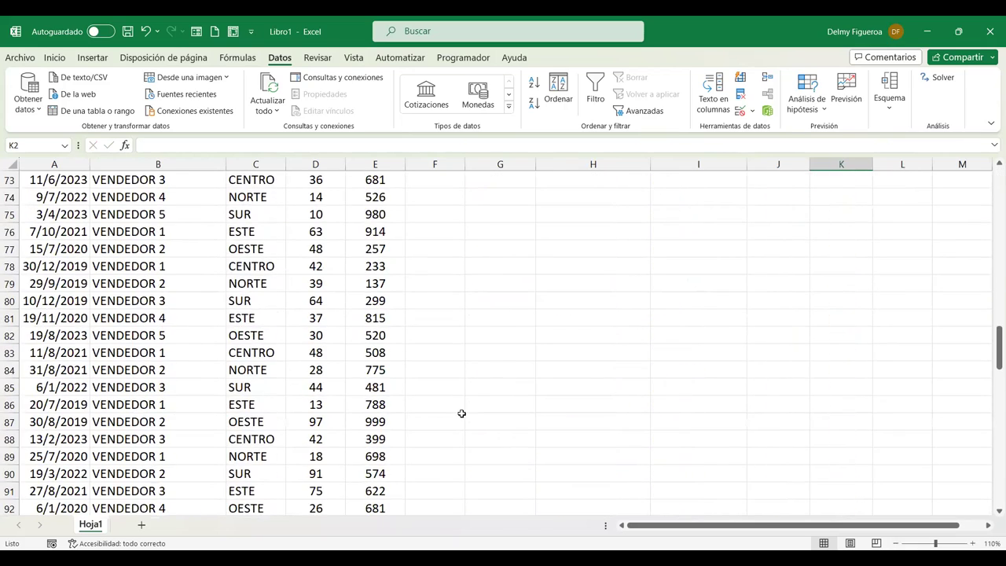
{"action": "scroll", "coordinate": [462, 414], "scroll_direction": "up", "scroll_amount": 4}
{"action": "left_click", "coordinate": [528, 422]}
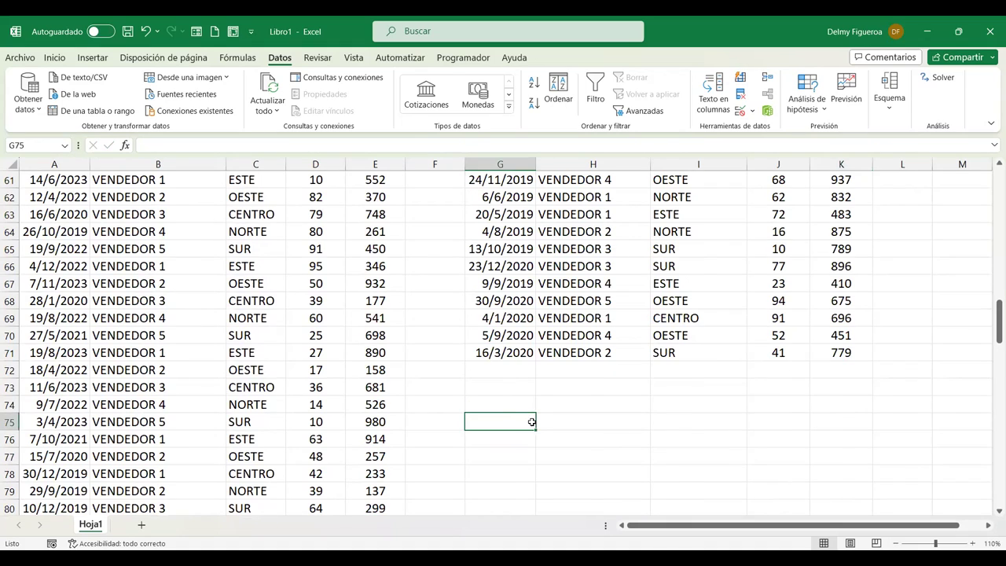
{"action": "scroll", "coordinate": [532, 422], "scroll_direction": "up", "scroll_amount": 7}
{"action": "scroll", "coordinate": [531, 422], "scroll_direction": "up", "scroll_amount": 7}
{"action": "scroll", "coordinate": [531, 423], "scroll_direction": "up", "scroll_amount": 6}
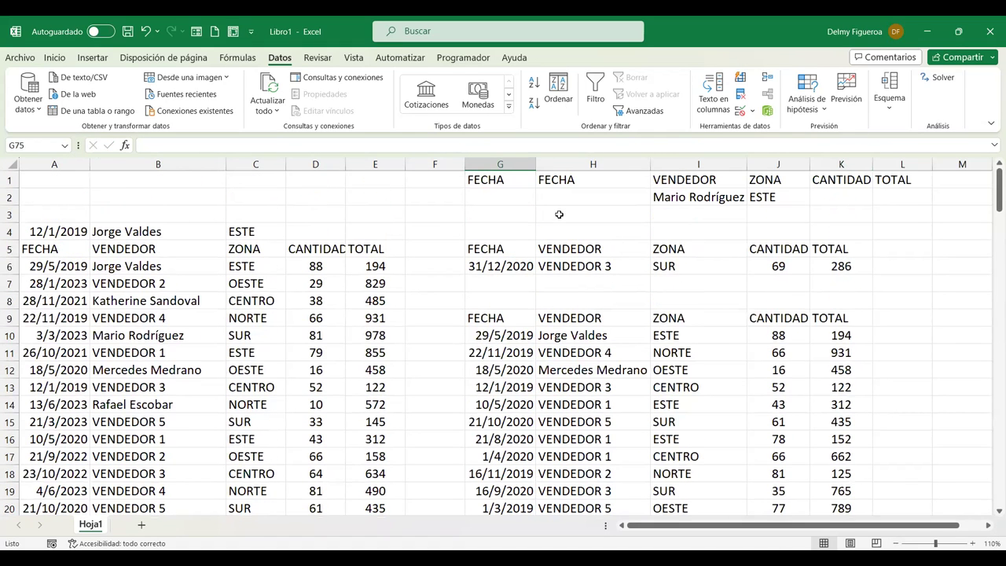
{"action": "left_click", "coordinate": [640, 114]}
{"action": "left_click", "coordinate": [389, 211]}
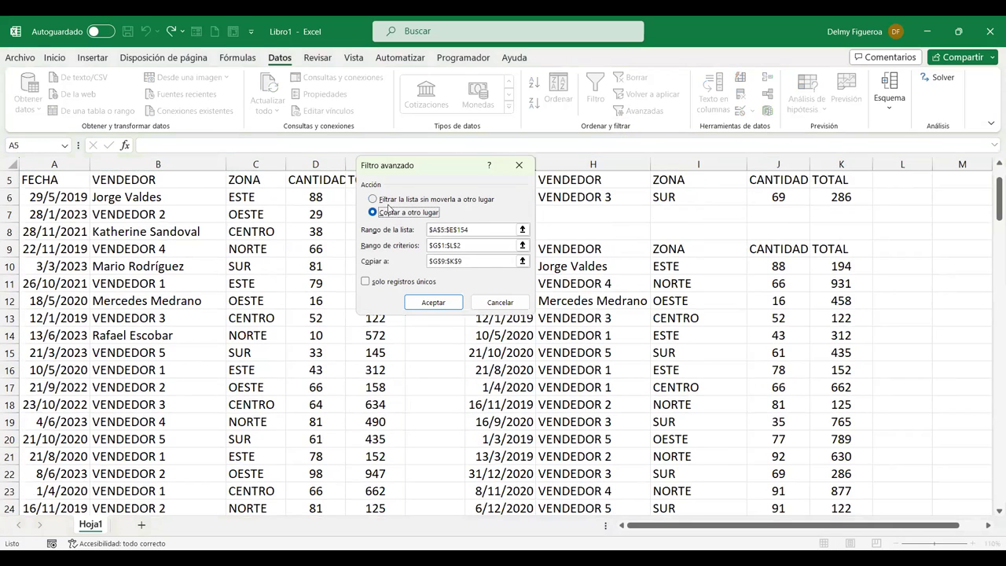
{"action": "left_click", "coordinate": [445, 229]}
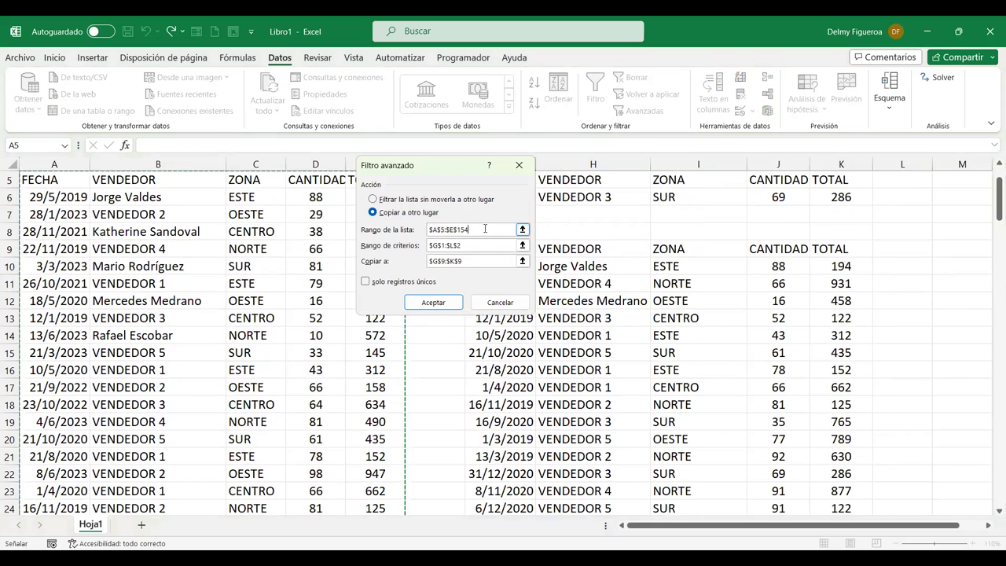
{"action": "left_click", "coordinate": [469, 245]}
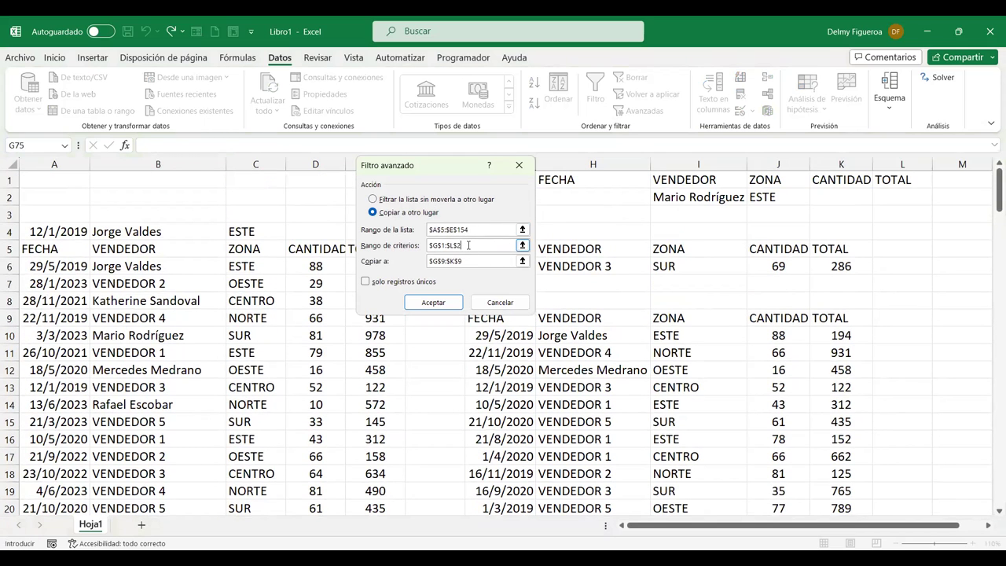
Step: Replace the criteria range with H1:L2
{"action": "left_click_drag", "start_coordinate": [469, 246], "coordinate": [359, 238]}
{"action": "key", "text": "BackSpace"}
{"action": "left_click_drag", "start_coordinate": [508, 171], "coordinate": [369, 181]}
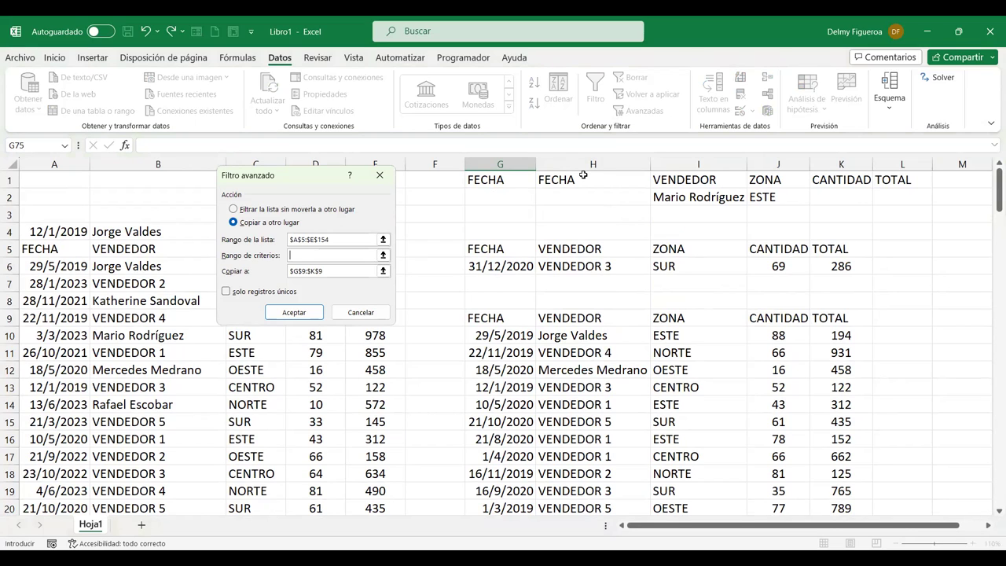
{"action": "left_click", "coordinate": [584, 178]}
{"action": "left_click_drag", "start_coordinate": [904, 181], "coordinate": [595, 193]}
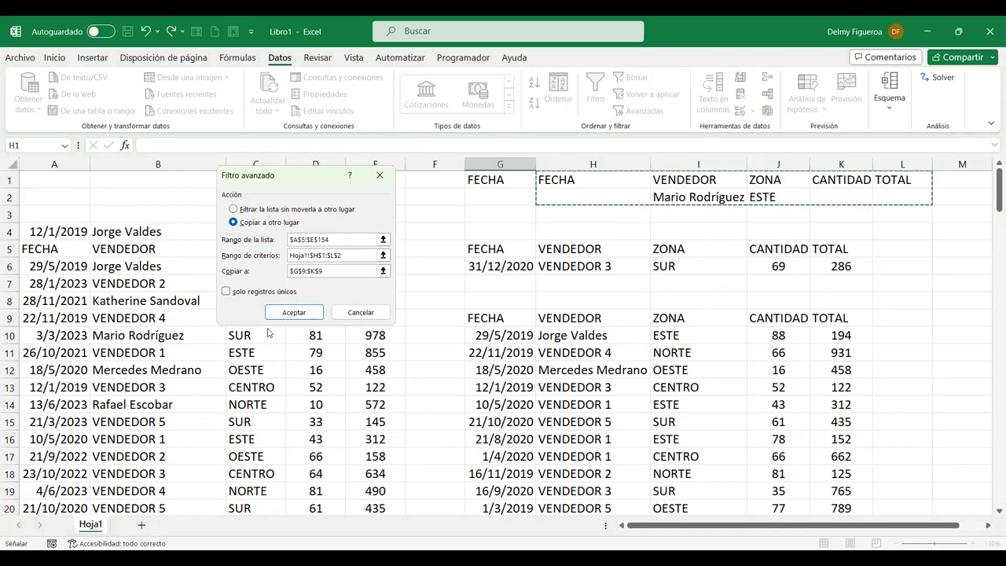
Step: Set the Copiar a destination to G75 and run the filter
{"action": "left_click", "coordinate": [246, 274]}
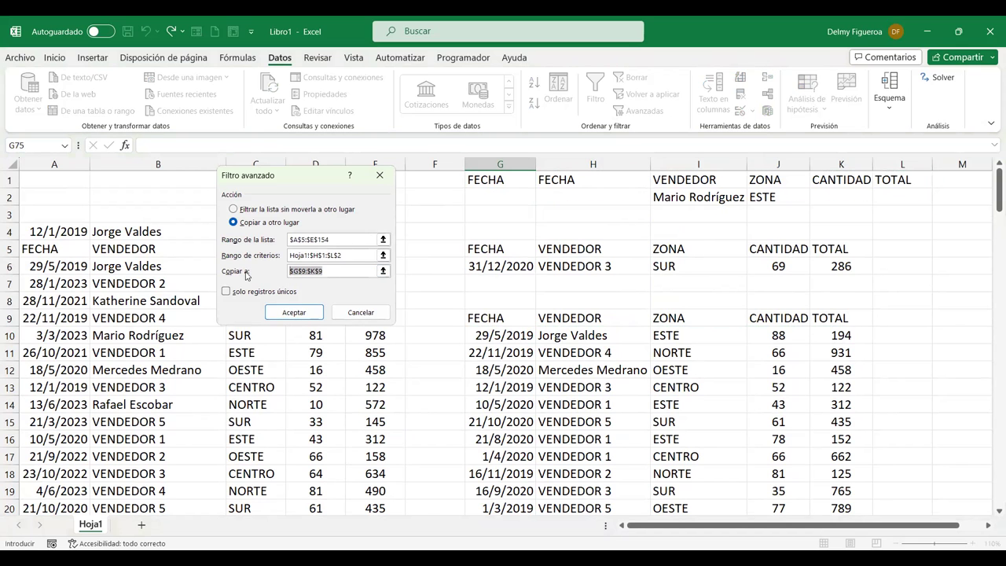
{"action": "key", "text": "BackSpace"}
{"action": "scroll", "coordinate": [541, 378], "scroll_direction": "down", "scroll_amount": 5}
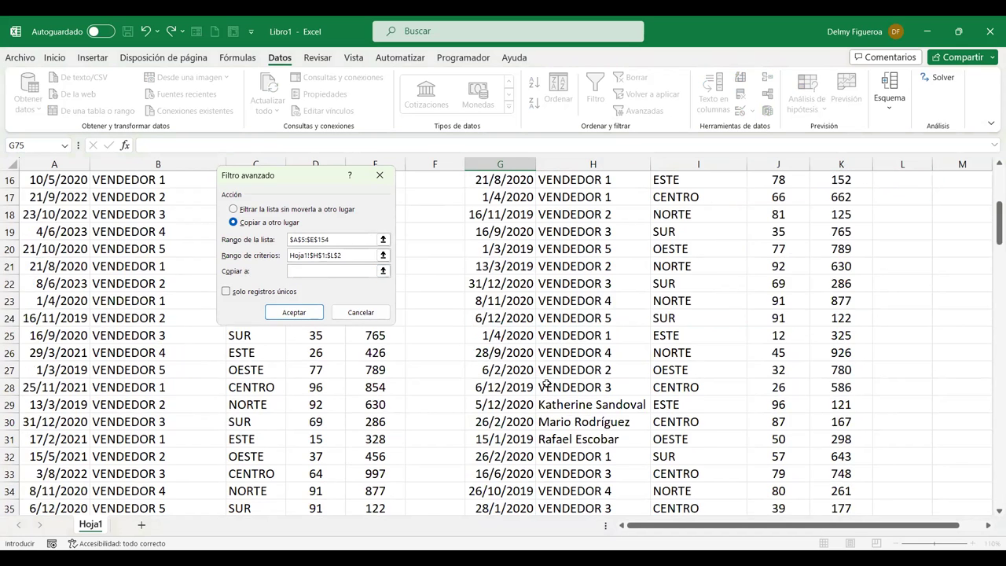
{"action": "scroll", "coordinate": [541, 378], "scroll_direction": "down", "scroll_amount": 13}
{"action": "scroll", "coordinate": [541, 378], "scroll_direction": "down", "scroll_amount": 10}
{"action": "scroll", "coordinate": [541, 378], "scroll_direction": "up", "scroll_amount": 4}
{"action": "scroll", "coordinate": [508, 306], "scroll_direction": "up", "scroll_amount": 2}
{"action": "left_click", "coordinate": [507, 315]}
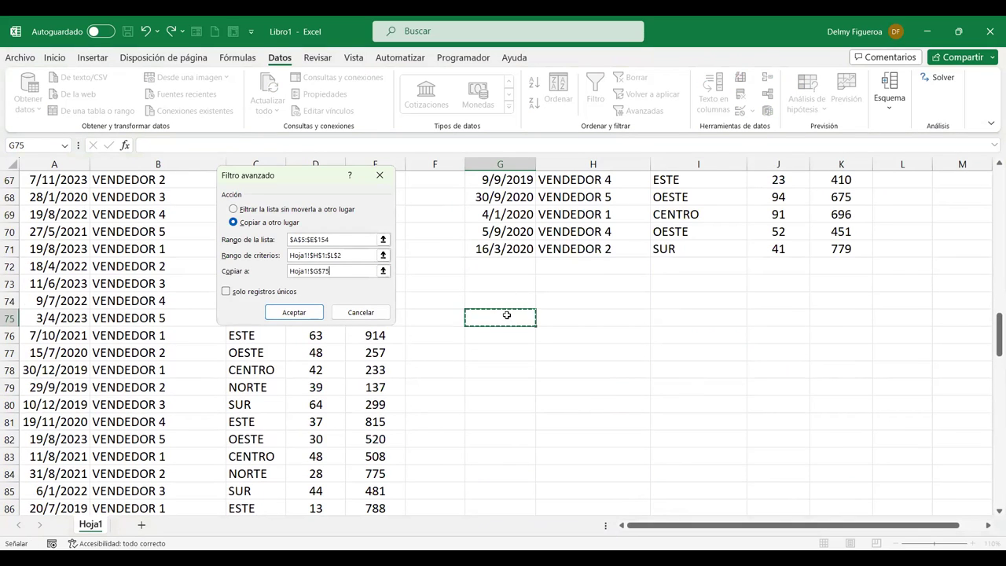
{"action": "left_click", "coordinate": [298, 313]}
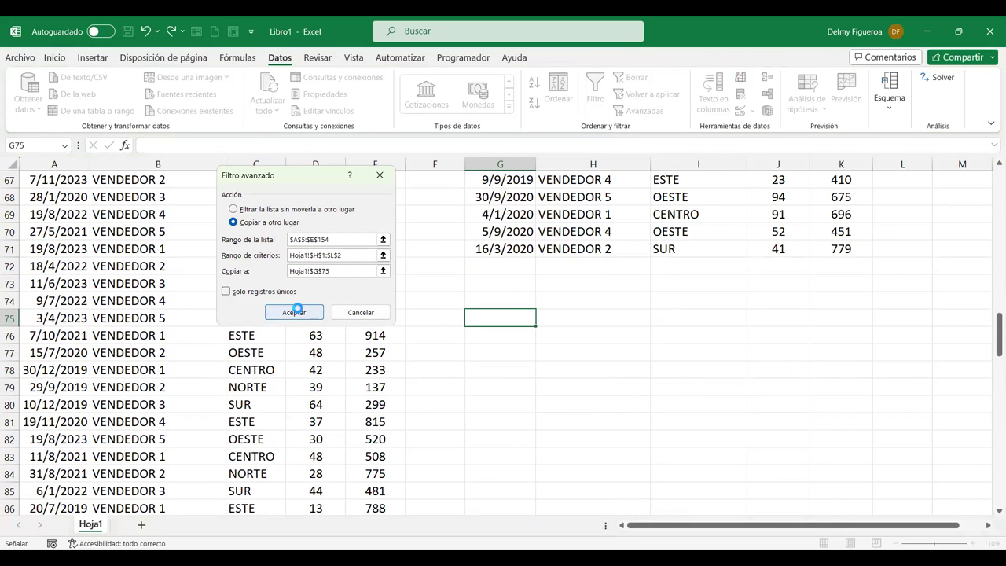
{"action": "scroll", "coordinate": [578, 432], "scroll_direction": "up", "scroll_amount": 5}
{"action": "scroll", "coordinate": [577, 432], "scroll_direction": "up", "scroll_amount": 10}
{"action": "scroll", "coordinate": [574, 434], "scroll_direction": "up", "scroll_amount": 7}
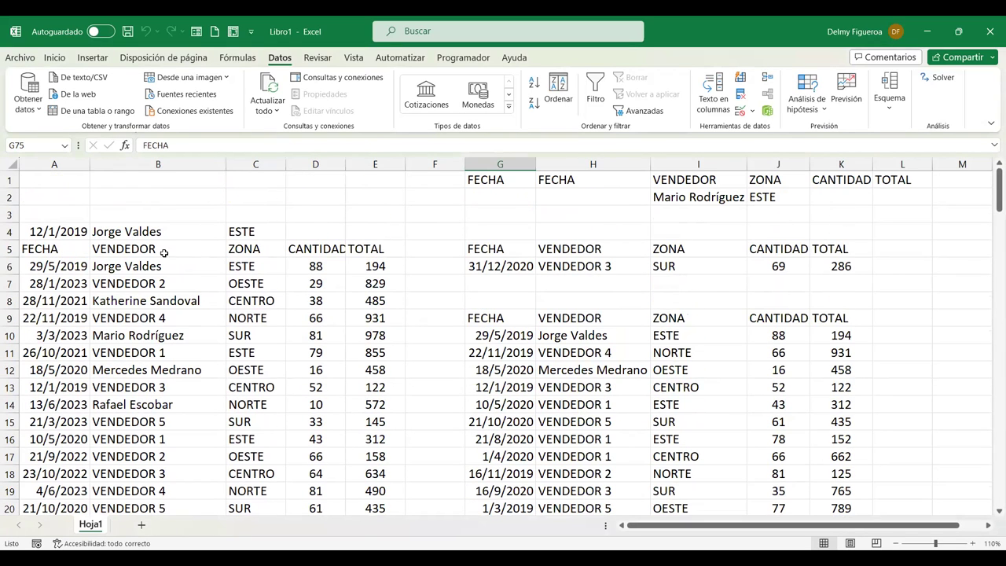
Step: Turn on AutoFilter for the sales table and show only one vendor's rows
{"action": "left_click", "coordinate": [133, 249]}
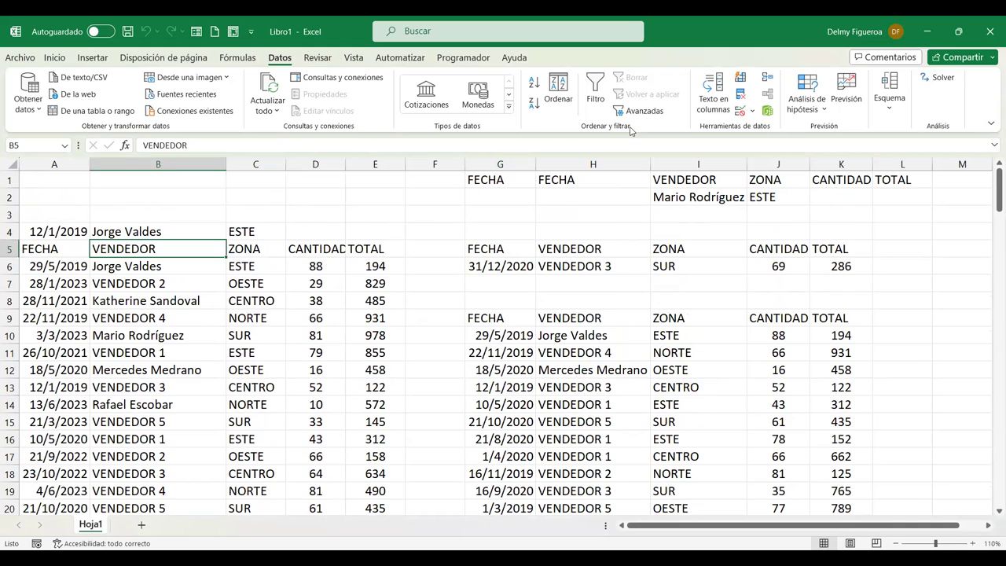
{"action": "left_click", "coordinate": [597, 93]}
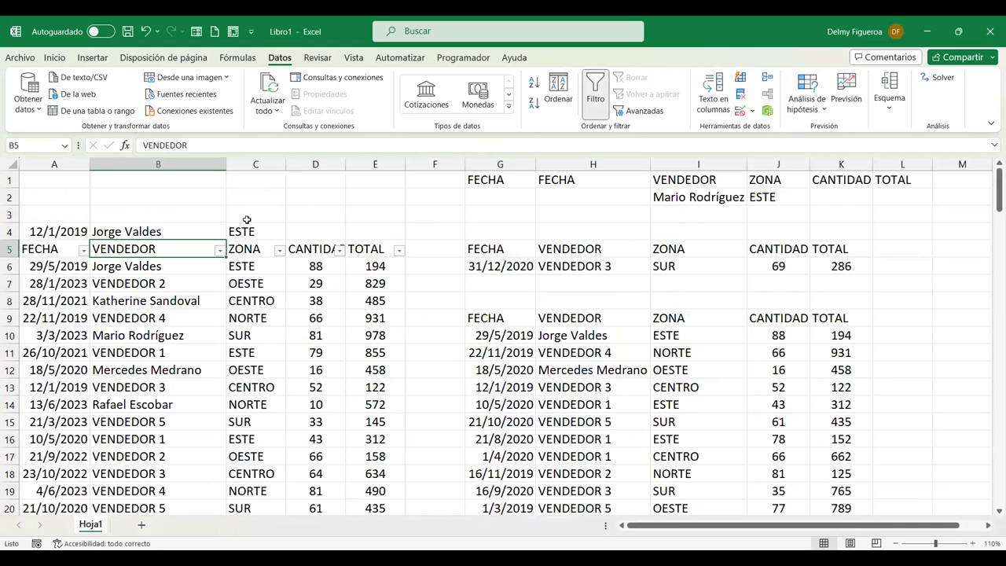
{"action": "left_click", "coordinate": [221, 252]}
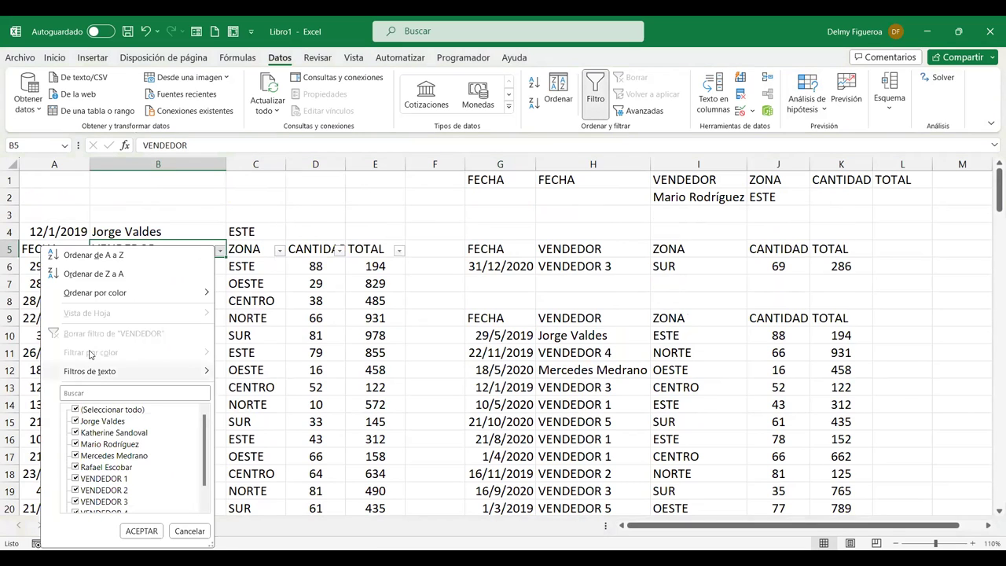
{"action": "left_click", "coordinate": [75, 410]}
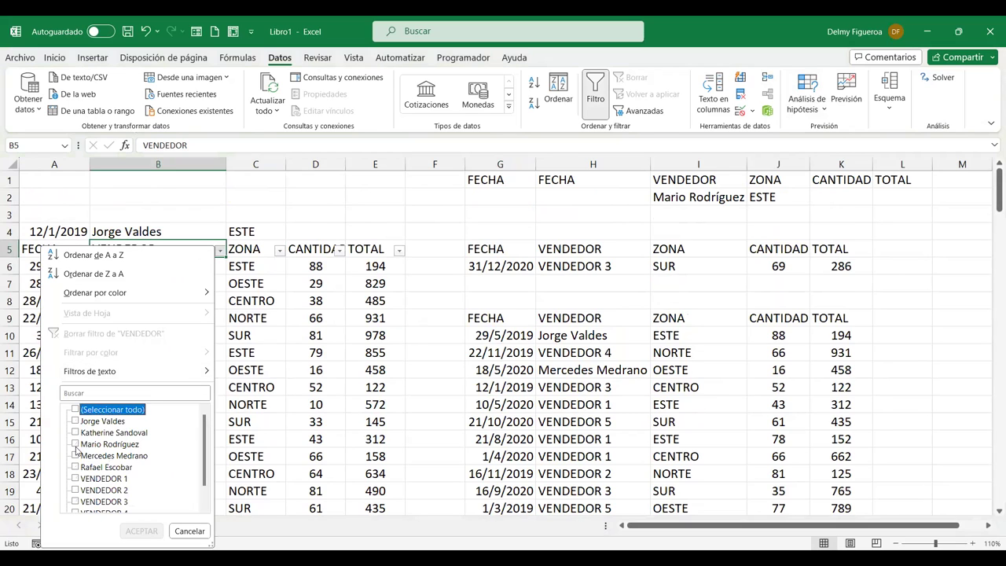
{"action": "left_click", "coordinate": [75, 444]}
{"action": "left_click", "coordinate": [143, 532]}
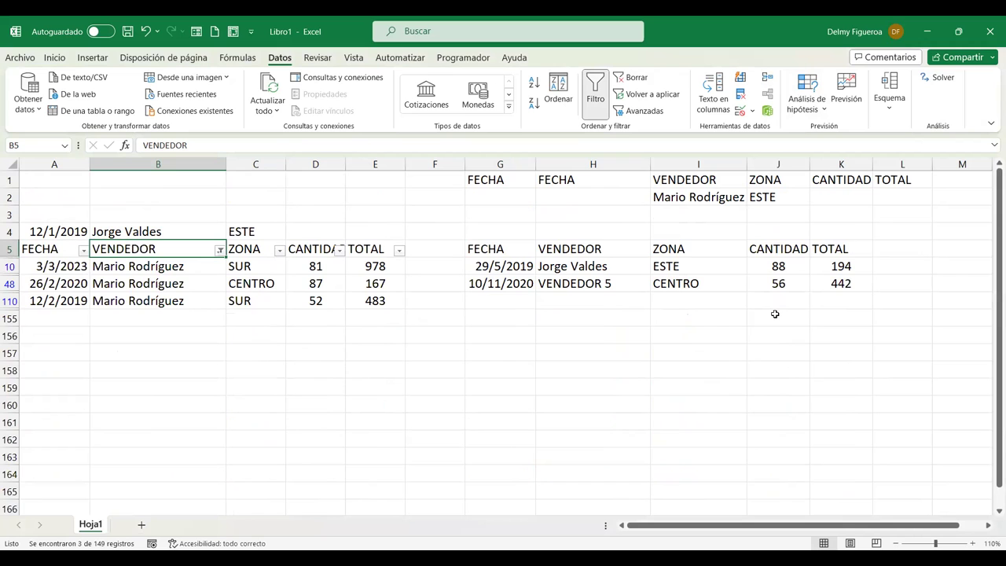
Step: Review the 3 filtered rows, then clear the filter to show all records
{"action": "scroll", "coordinate": [774, 314], "scroll_direction": "down", "scroll_amount": 7}
{"action": "scroll", "coordinate": [774, 314], "scroll_direction": "down", "scroll_amount": 8}
{"action": "scroll", "coordinate": [761, 321], "scroll_direction": "up", "scroll_amount": 8}
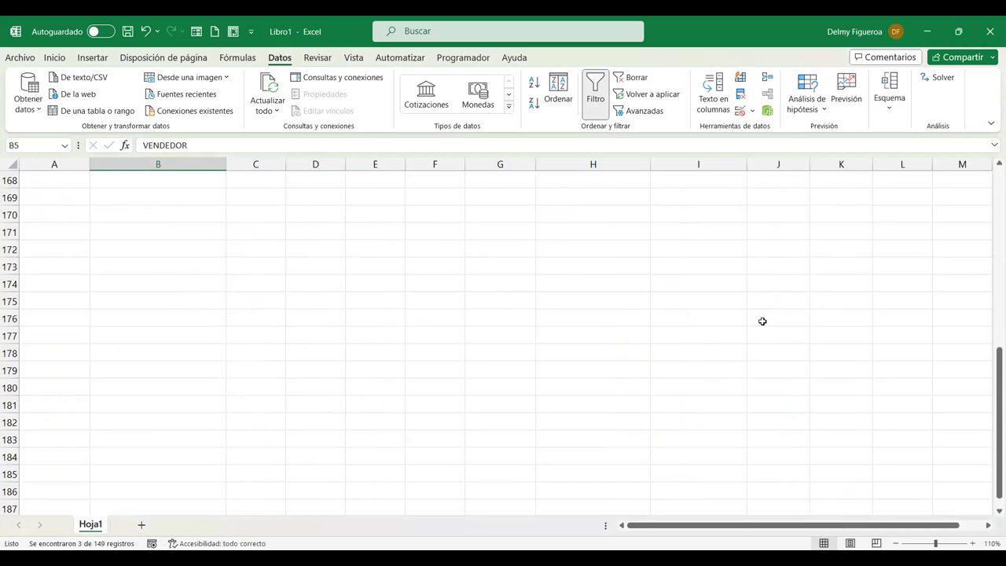
{"action": "scroll", "coordinate": [761, 320], "scroll_direction": "up", "scroll_amount": 7}
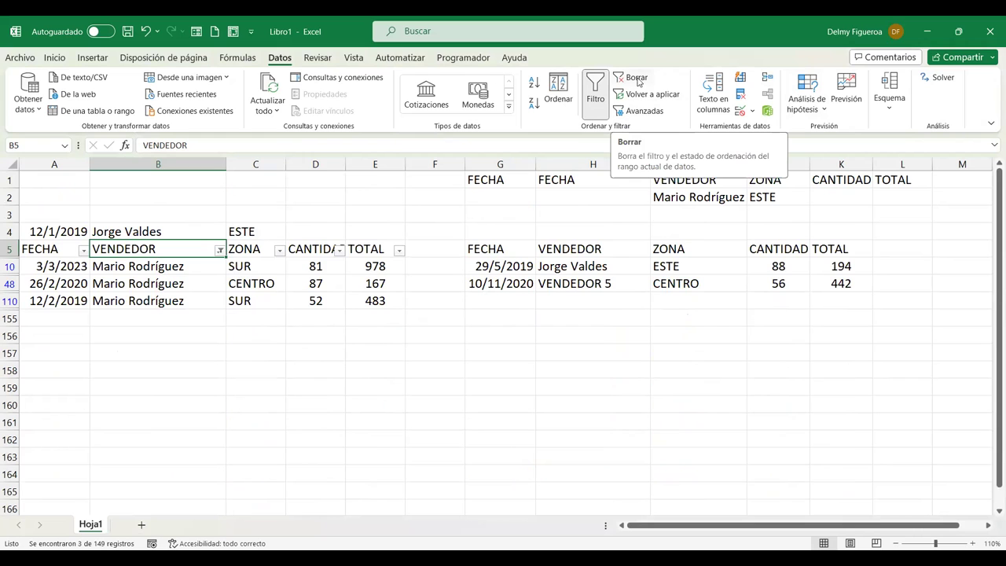
{"action": "left_click", "coordinate": [643, 78]}
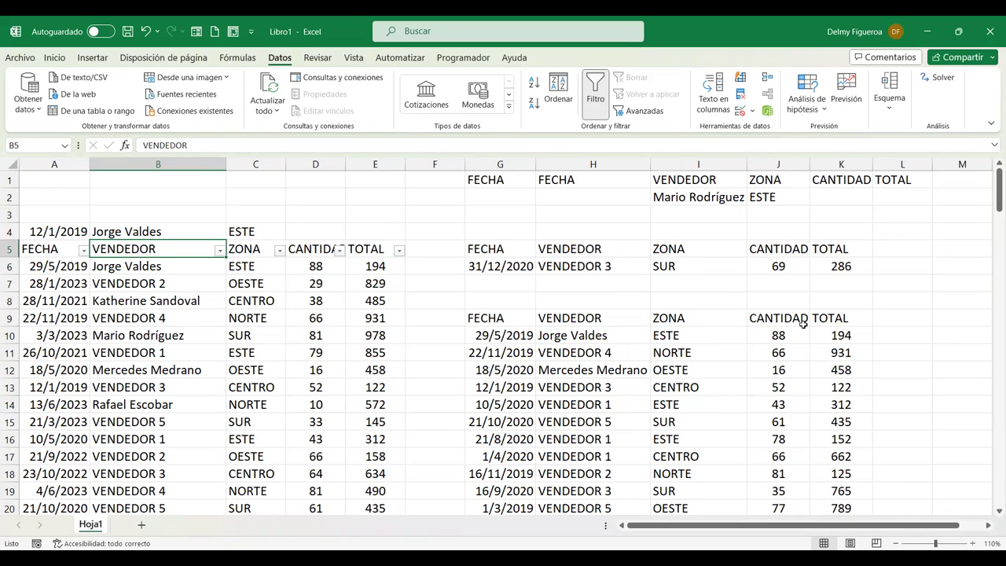
{"action": "left_click", "coordinate": [849, 193]}
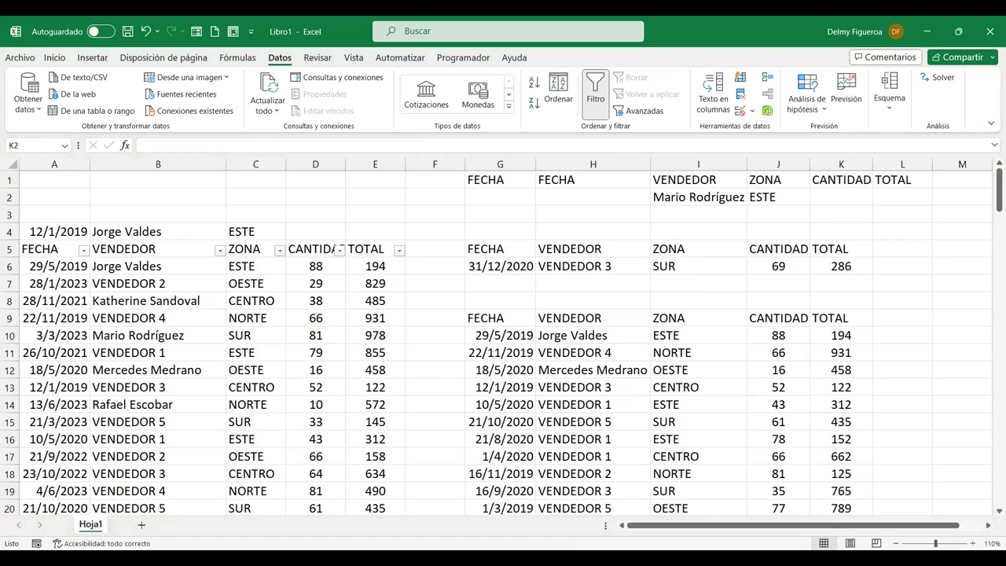
Step: Save the workbook as 'Filtros 13-11-2023' (.xlsx) in the Documentos folder
{"action": "left_click", "coordinate": [435, 335]}
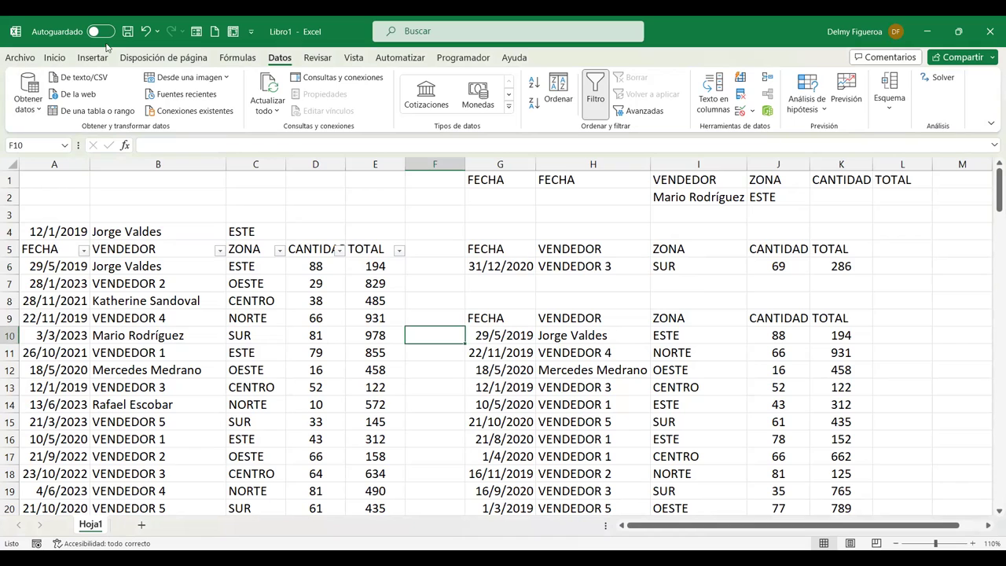
{"action": "left_click", "coordinate": [128, 33]}
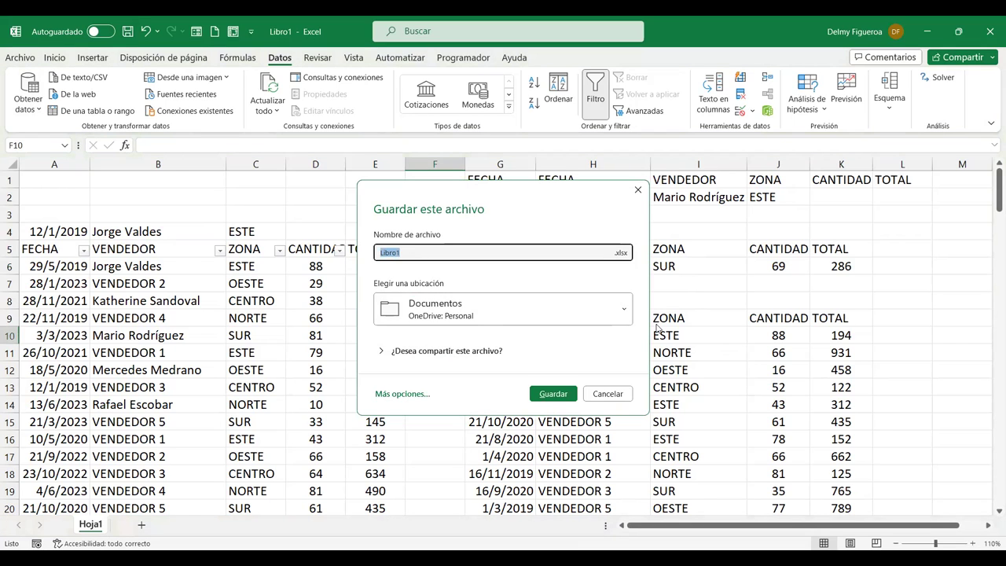
{"action": "type", "text": "f"}
{"action": "key", "text": "BackSpace"}
{"action": "key", "text": "BackSpace"}
{"action": "key", "text": "BackSpace"}
{"action": "key", "text": "BackSpace"}
{"action": "type", "text": "Filtros 13-11-2023"}
{"action": "left_click", "coordinate": [404, 395]}
{"action": "left_click", "coordinate": [176, 279]}
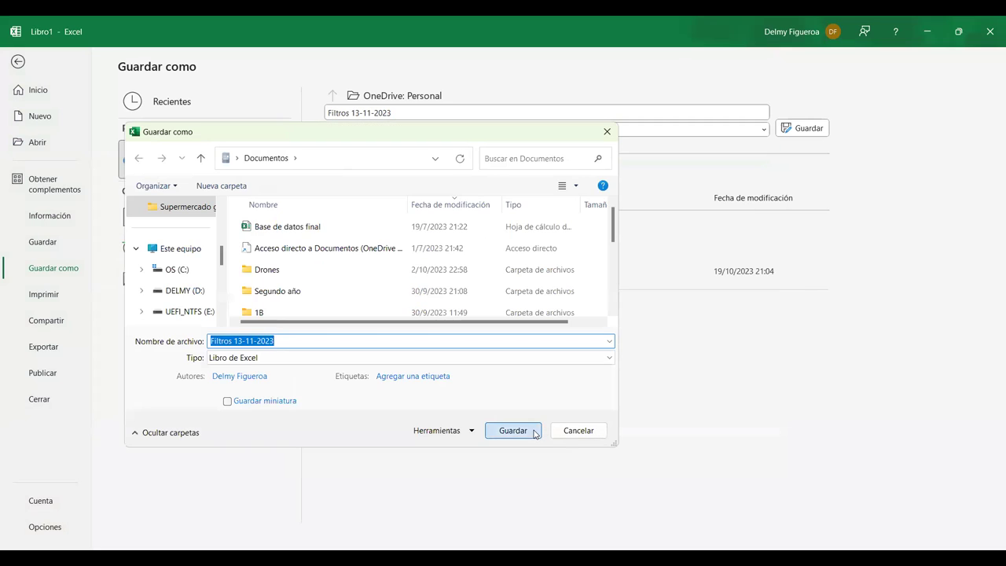
{"action": "left_click", "coordinate": [512, 431]}
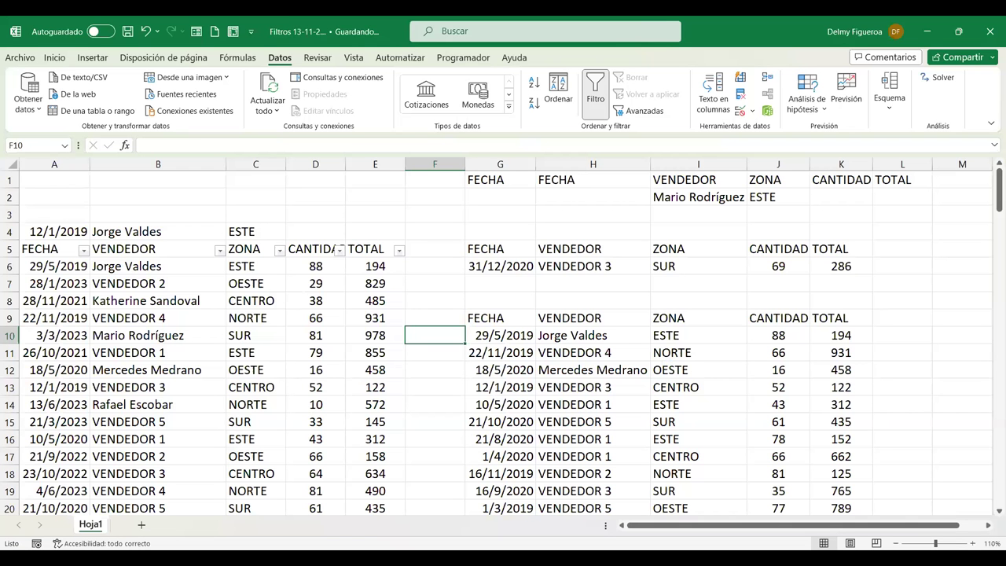